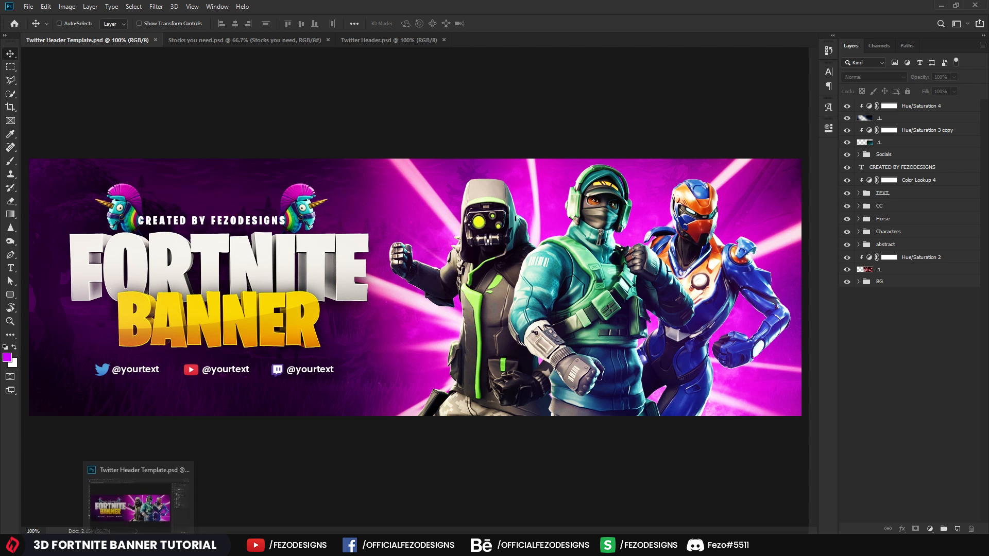
Step: Switch to the desktop and open the "Files you need - FezoDesigns" folder in File Explorer
{"action": "left_click", "coordinate": [139, 545]}
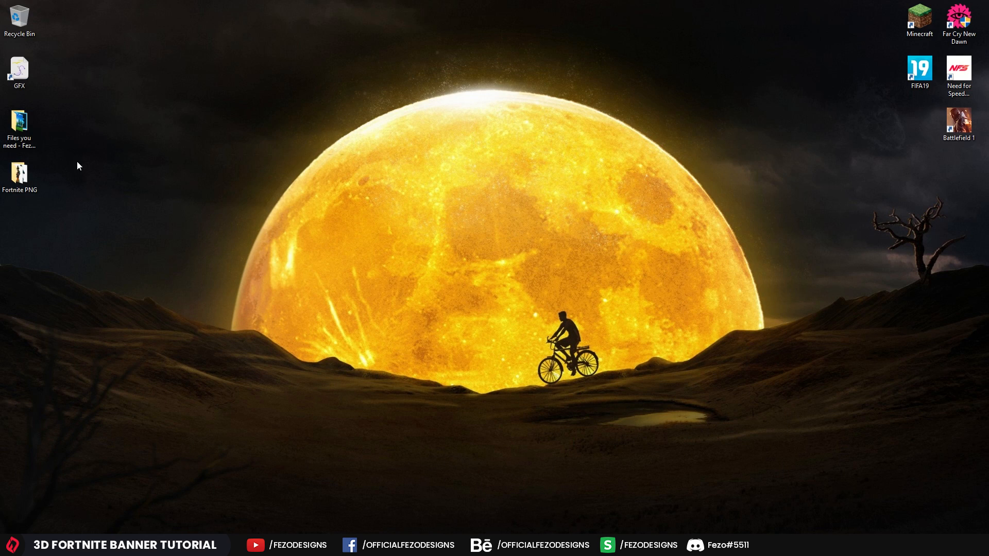
{"action": "left_click", "coordinate": [37, 138]}
{"action": "double_click", "coordinate": [37, 139]}
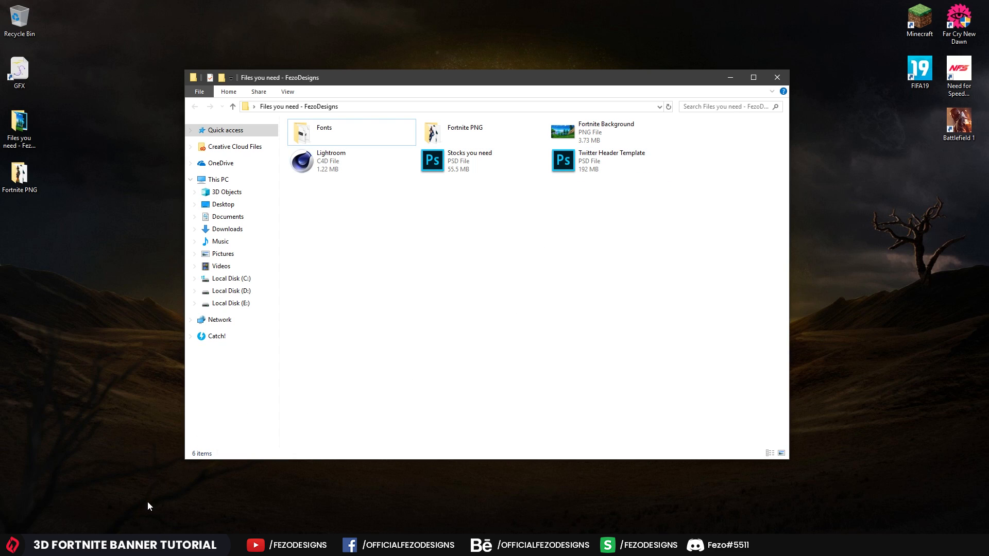
{"action": "left_click", "coordinate": [140, 546]}
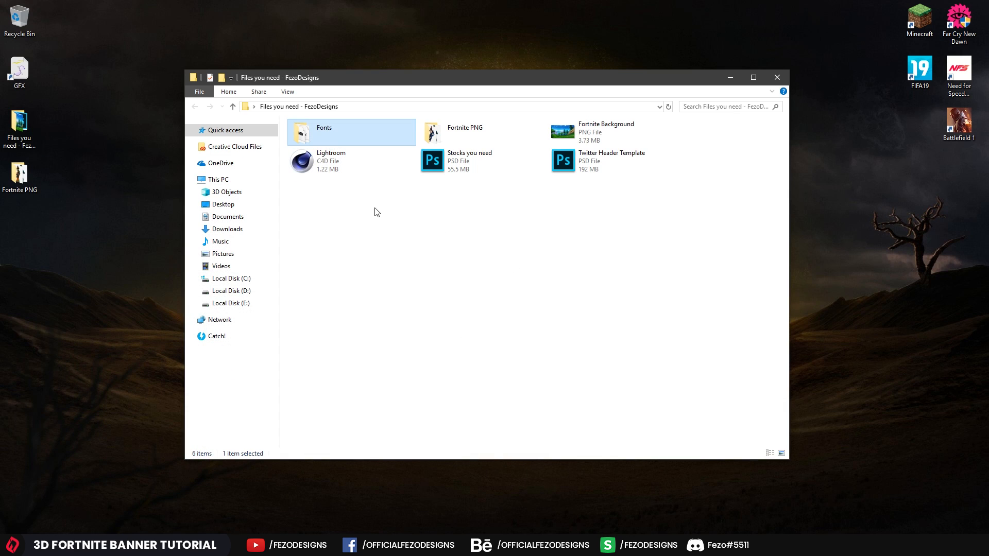
Step: Examine the contents of the Fonts folder and the Install option for all its font files, and return to the parent folder
{"action": "double_click", "coordinate": [332, 130]}
{"action": "left_click_drag", "start_coordinate": [388, 346], "coordinate": [314, 135]}
{"action": "right_click", "coordinate": [332, 179]}
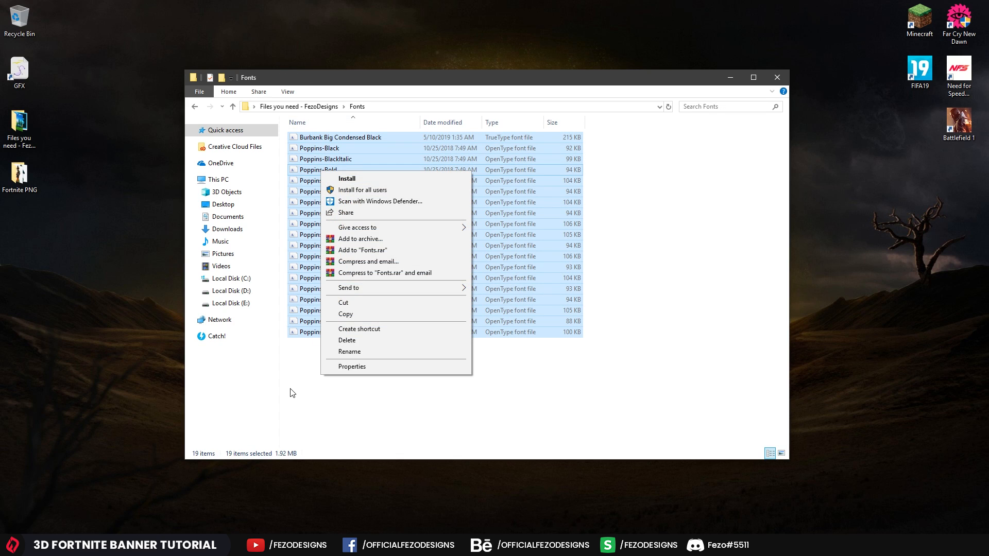
{"action": "left_click", "coordinate": [301, 394]}
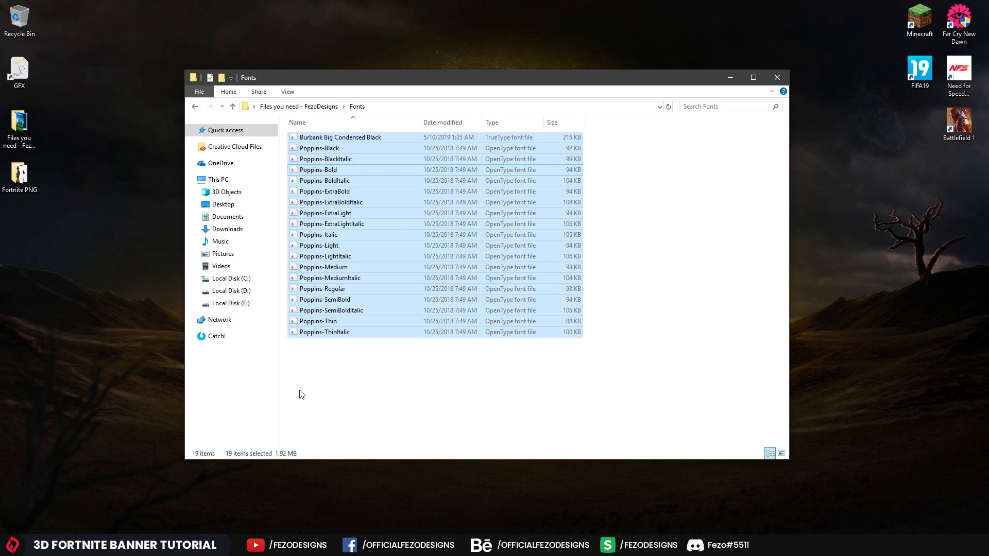
{"action": "left_click", "coordinate": [299, 393]}
{"action": "left_click", "coordinate": [195, 108]}
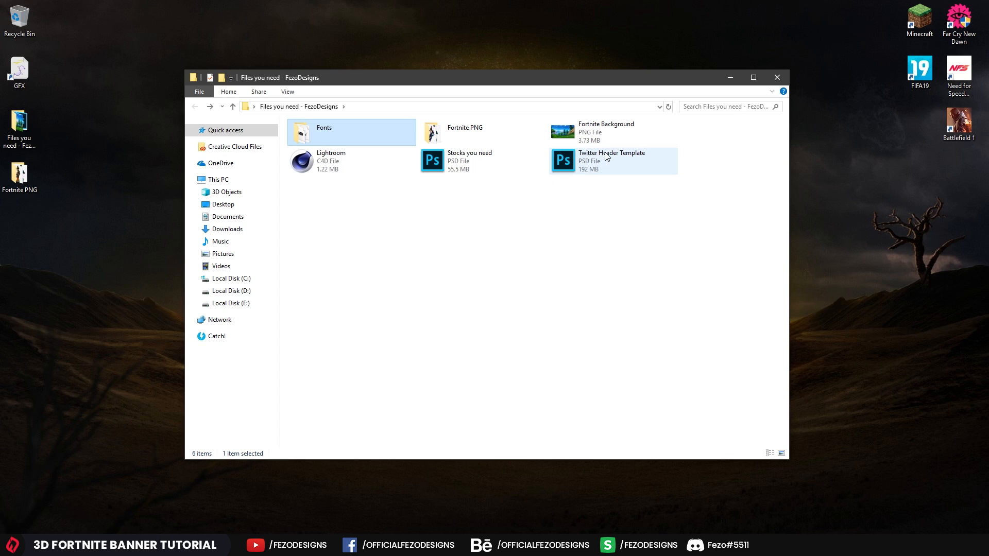
{"action": "left_click_drag", "start_coordinate": [638, 214], "coordinate": [264, 116]}
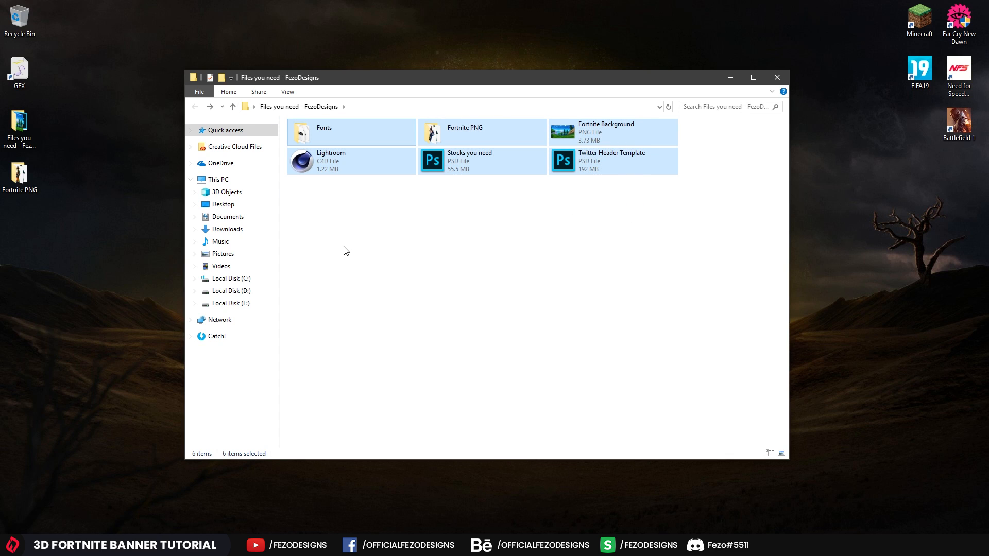
{"action": "left_click", "coordinate": [428, 252]}
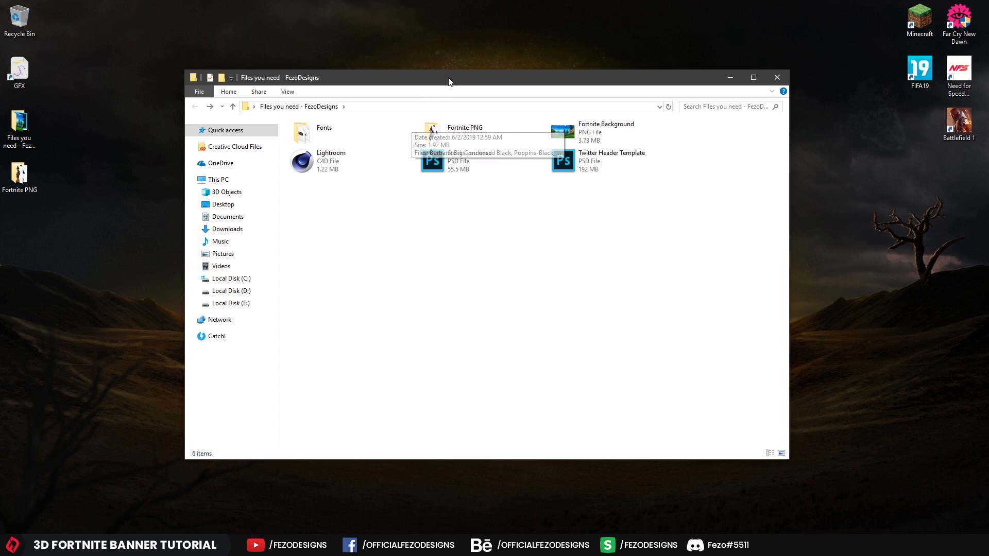
{"action": "mouse_move", "coordinate": [451, 80]}
{"action": "left_mouse_down"}
{"action": "mouse_move", "coordinate": [483, 88]}
{"action": "mouse_move", "coordinate": [435, 82]}
{"action": "left_mouse_up"}
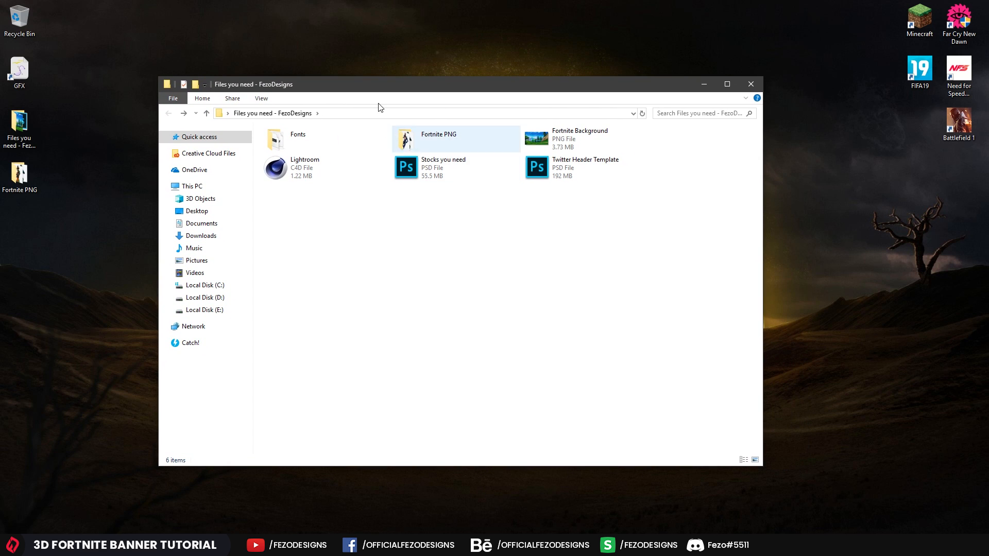
{"action": "left_click_drag", "start_coordinate": [325, 79], "coordinate": [389, 82]}
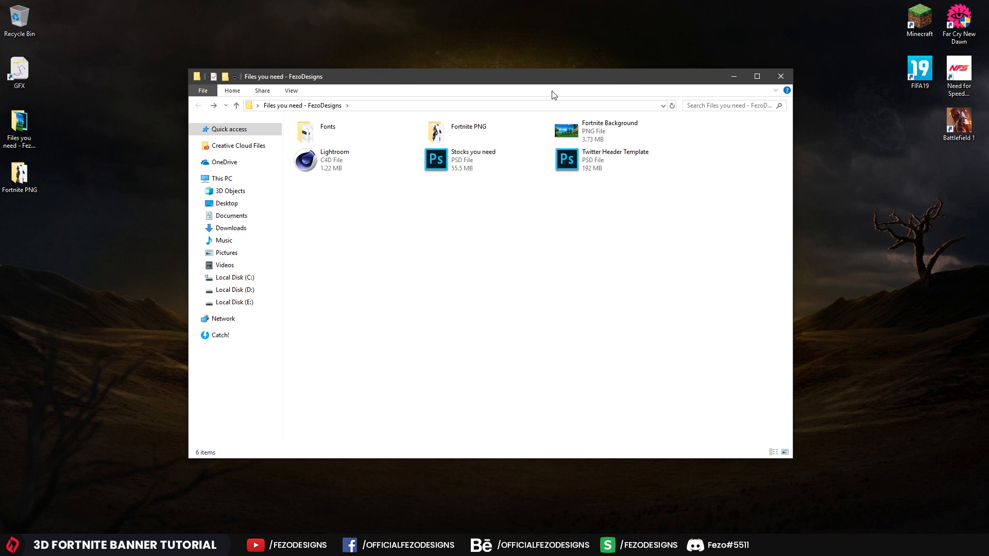
Step: Switch back to Photoshop and add a new layer named "lighting" to the Twitter Header.psd document
{"action": "left_click", "coordinate": [736, 81]}
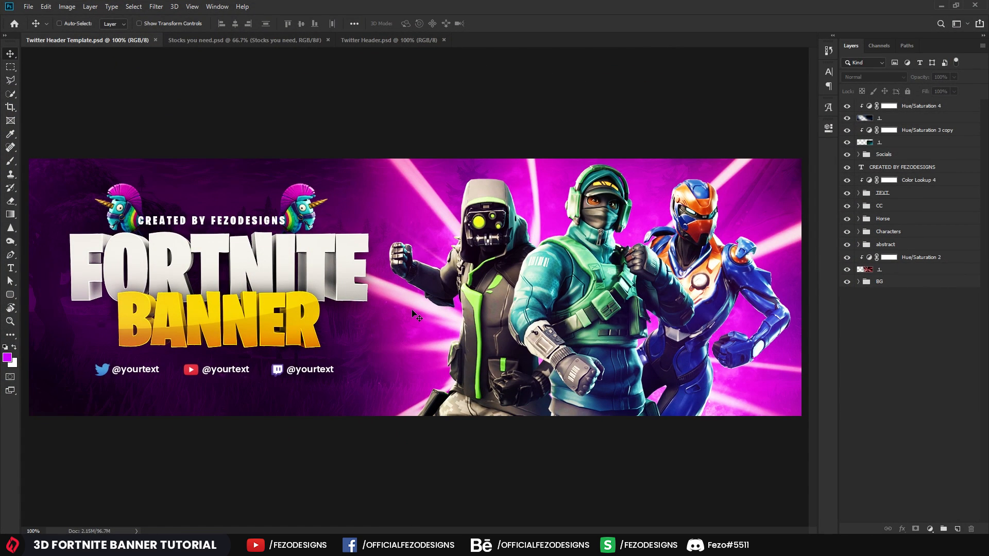
{"action": "left_click", "coordinate": [363, 41]}
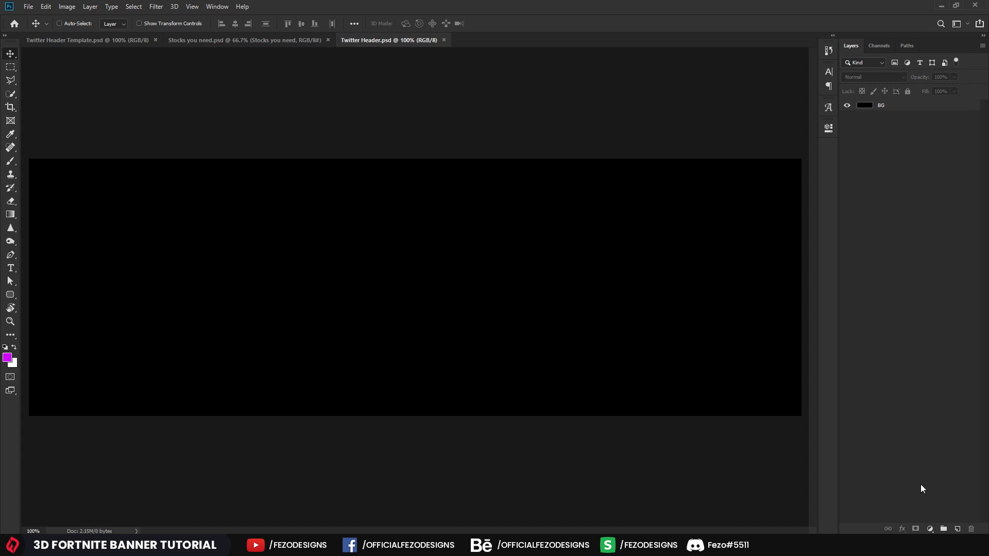
{"action": "left_click", "coordinate": [958, 529]}
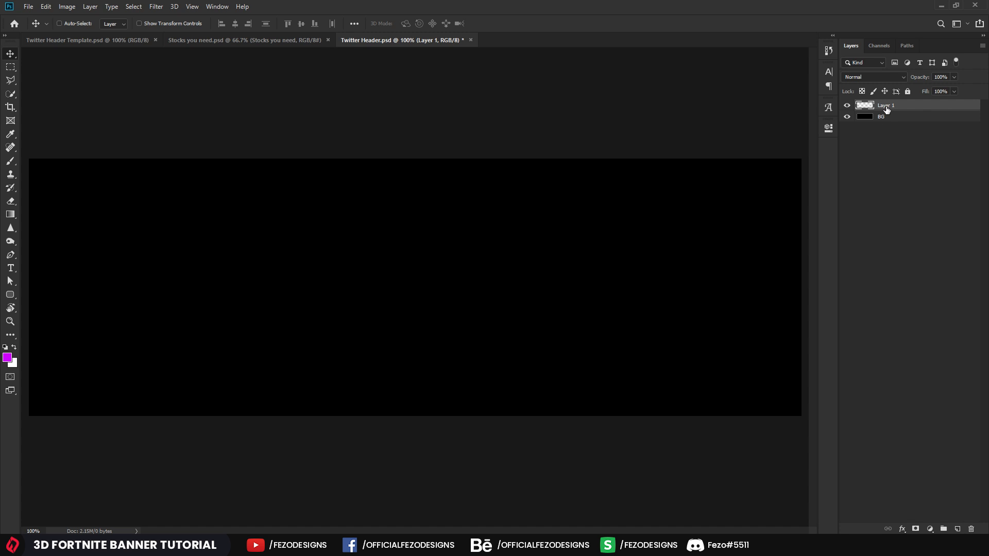
{"action": "type", "text": "lighting"}
{"action": "key", "text": "Return"}
Step: Set the foreground colour to purple d200ff for the Brush tool
{"action": "key", "text": "b"}
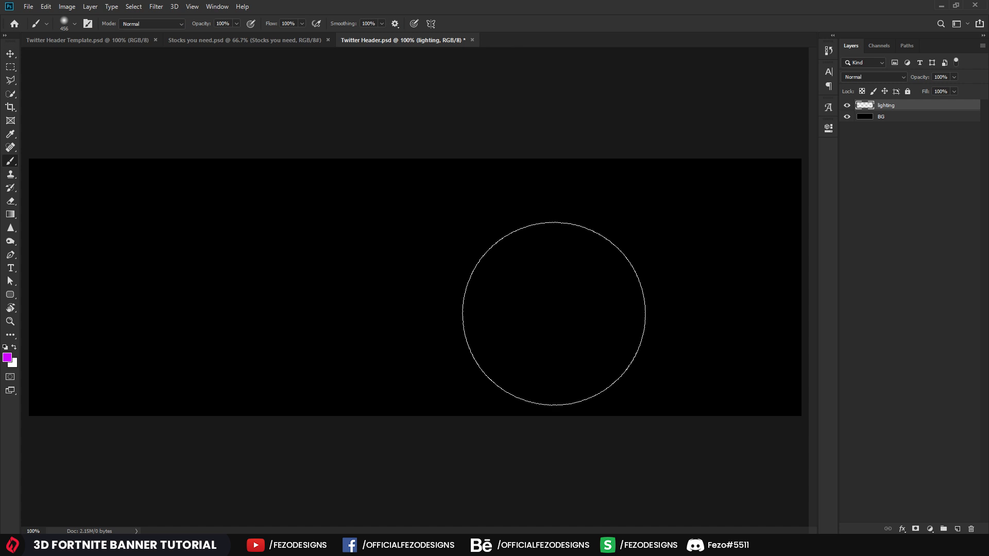
{"action": "left_click", "coordinate": [9, 357]}
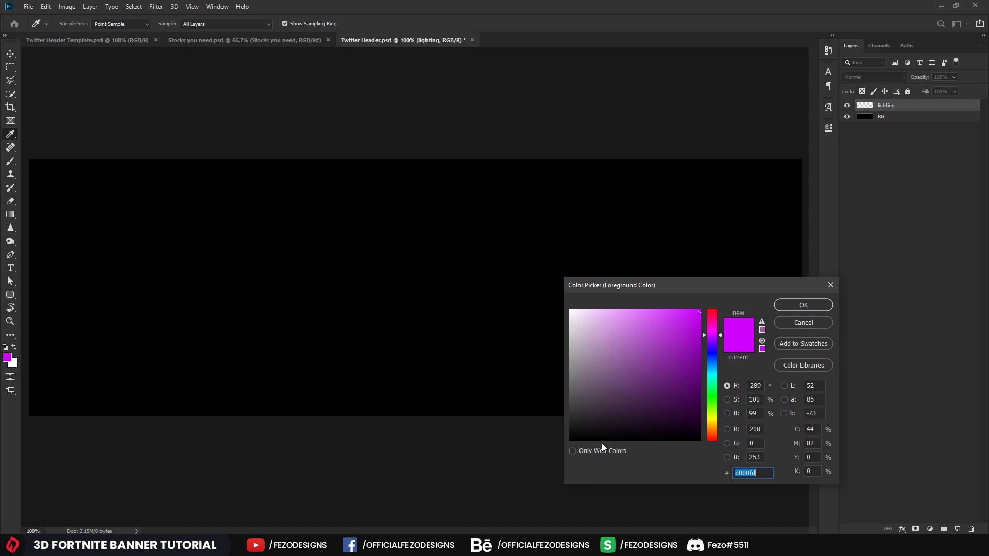
{"action": "left_click_drag", "start_coordinate": [690, 311], "coordinate": [712, 303]}
{"action": "left_click_drag", "start_coordinate": [677, 285], "coordinate": [616, 202]}
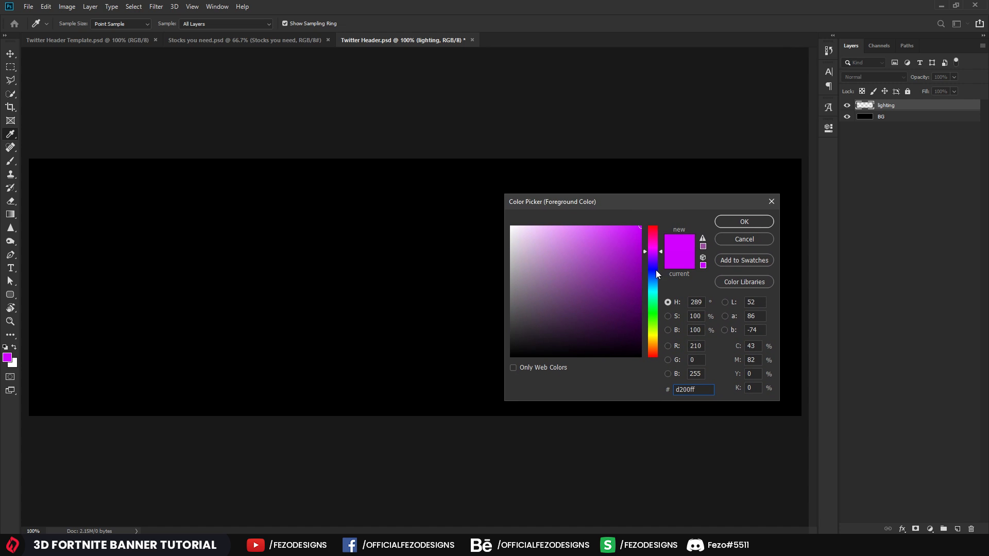
{"action": "left_click_drag", "start_coordinate": [707, 390], "coordinate": [680, 391]}
{"action": "left_click", "coordinate": [743, 222]}
{"action": "key", "text": "b"}
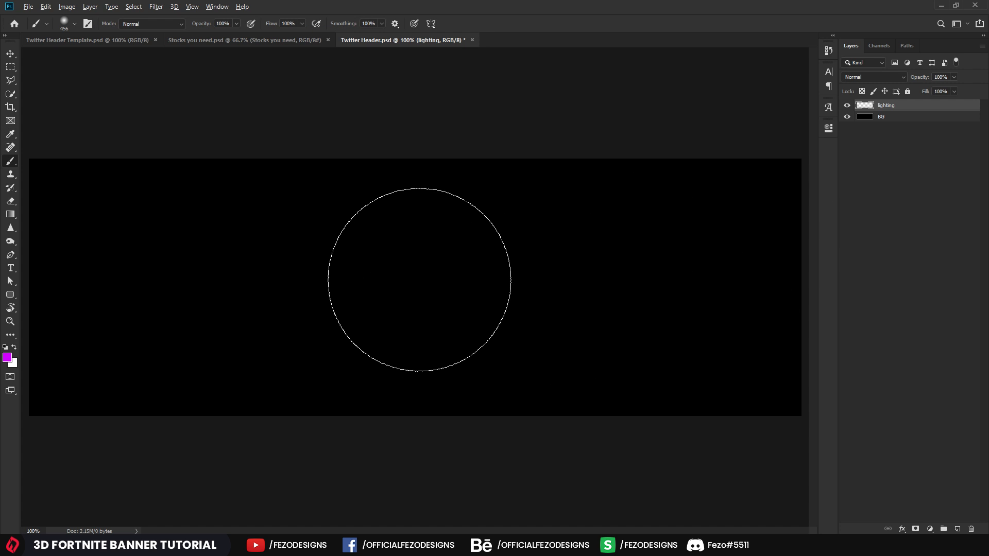
{"action": "left_click_drag", "start_coordinate": [419, 280], "coordinate": [551, 268]}
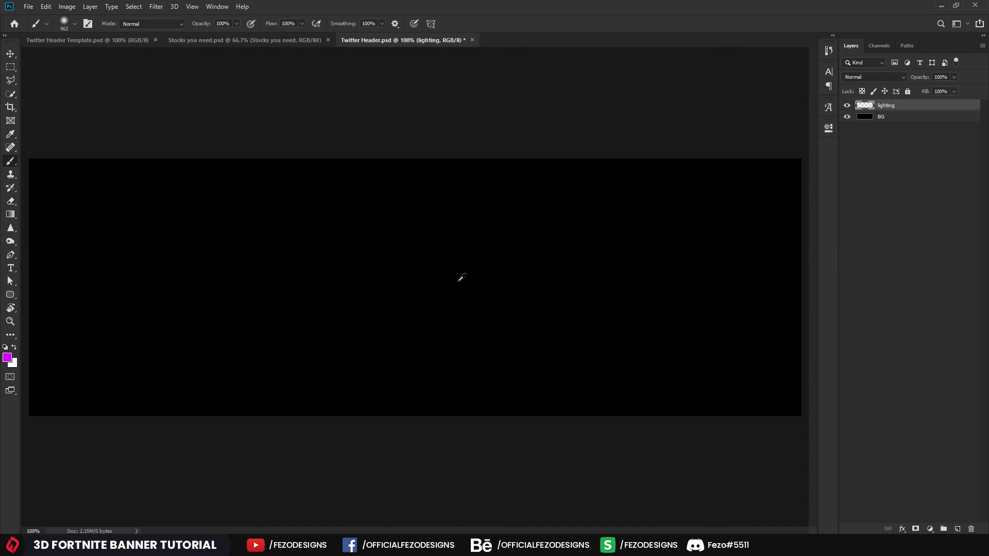
{"action": "mouse_move", "coordinate": [458, 281]}
{"action": "left_mouse_down"}
{"action": "mouse_move", "coordinate": [484, 284]}
{"action": "mouse_move", "coordinate": [448, 281]}
{"action": "mouse_move", "coordinate": [474, 276]}
{"action": "mouse_move", "coordinate": [444, 267]}
{"action": "left_mouse_up"}
{"action": "mouse_move", "coordinate": [462, 267]}
{"action": "left_mouse_down"}
{"action": "mouse_move", "coordinate": [481, 263]}
{"action": "mouse_move", "coordinate": [428, 255]}
{"action": "mouse_move", "coordinate": [549, 254]}
{"action": "mouse_move", "coordinate": [414, 251]}
{"action": "mouse_move", "coordinate": [481, 252]}
{"action": "mouse_move", "coordinate": [424, 253]}
{"action": "mouse_move", "coordinate": [462, 272]}
{"action": "mouse_move", "coordinate": [474, 263]}
{"action": "mouse_move", "coordinate": [481, 340]}
{"action": "mouse_move", "coordinate": [474, 234]}
{"action": "mouse_move", "coordinate": [489, 331]}
{"action": "mouse_move", "coordinate": [484, 181]}
{"action": "left_mouse_up"}
Step: Set the soft round brush size to 1200 px and dab one purple glow onto the right half of the banner
{"action": "right_click", "coordinate": [450, 246]}
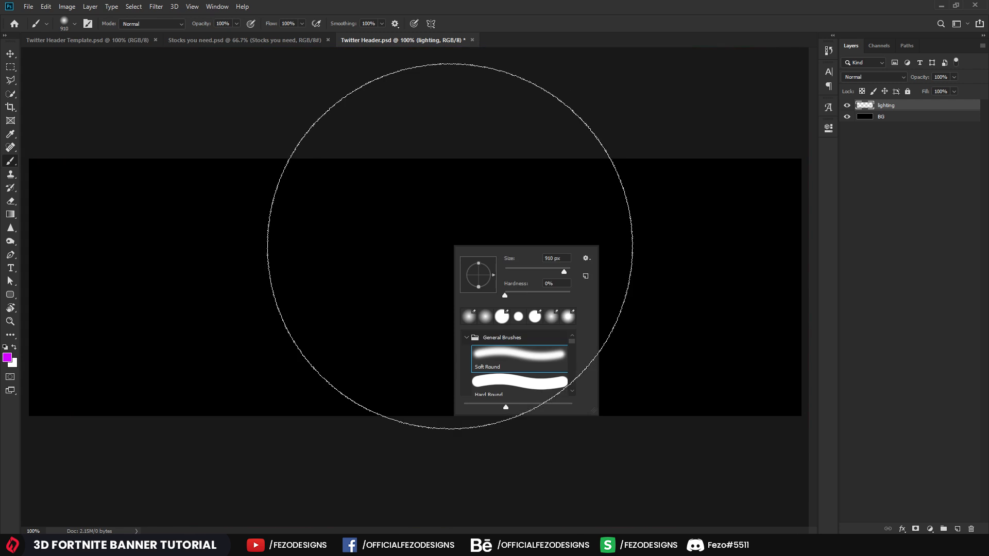
{"action": "left_click", "coordinate": [562, 258]}
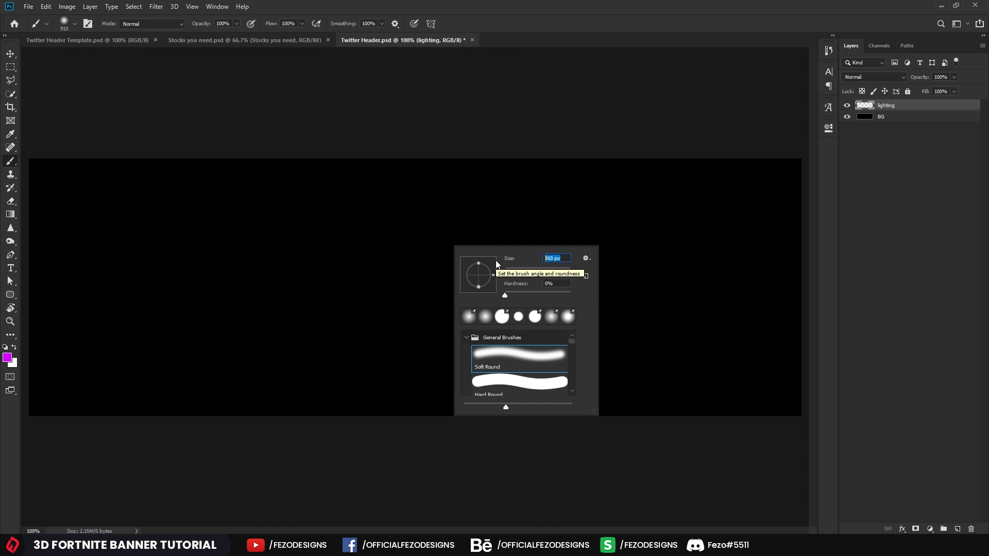
{"action": "type", "text": "1200"}
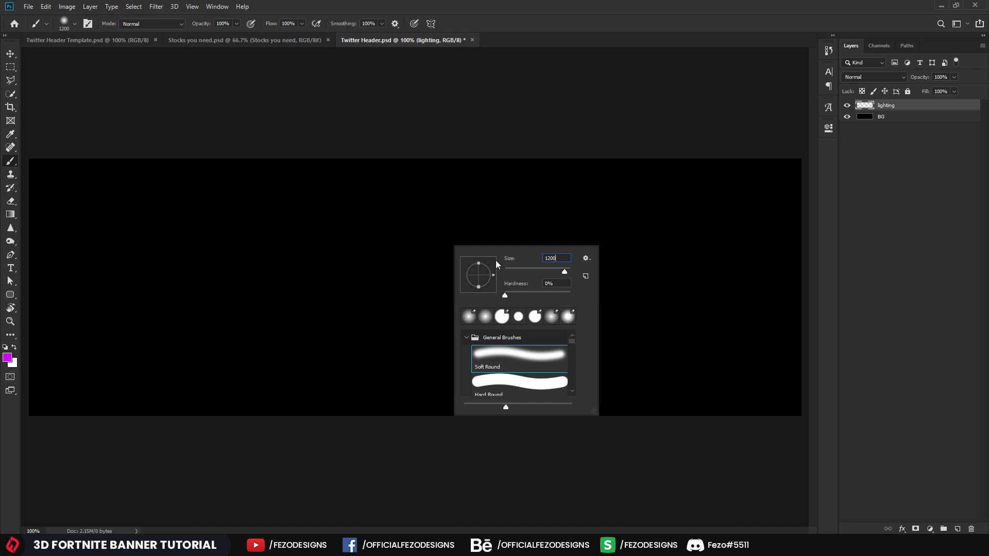
{"action": "key", "text": "BackSpace"}
{"action": "key", "text": "BackSpace"}
{"action": "key", "text": "BackSpace"}
{"action": "key", "text": "BackSpace"}
{"action": "type", "text": "1200"}
{"action": "left_click", "coordinate": [628, 10]}
{"action": "scroll", "coordinate": [597, 232], "scroll_direction": "down", "scroll_amount": 2}
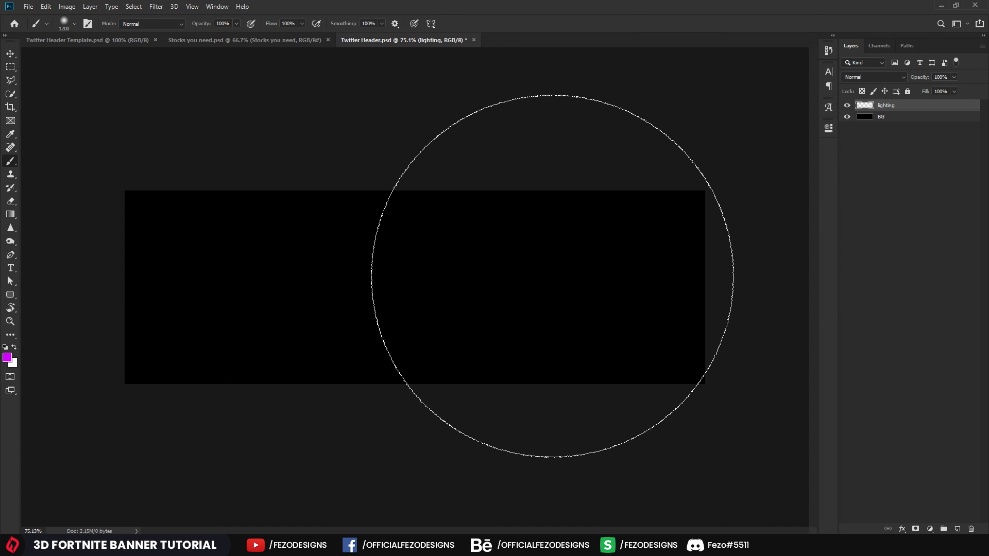
{"action": "left_click", "coordinate": [553, 276]}
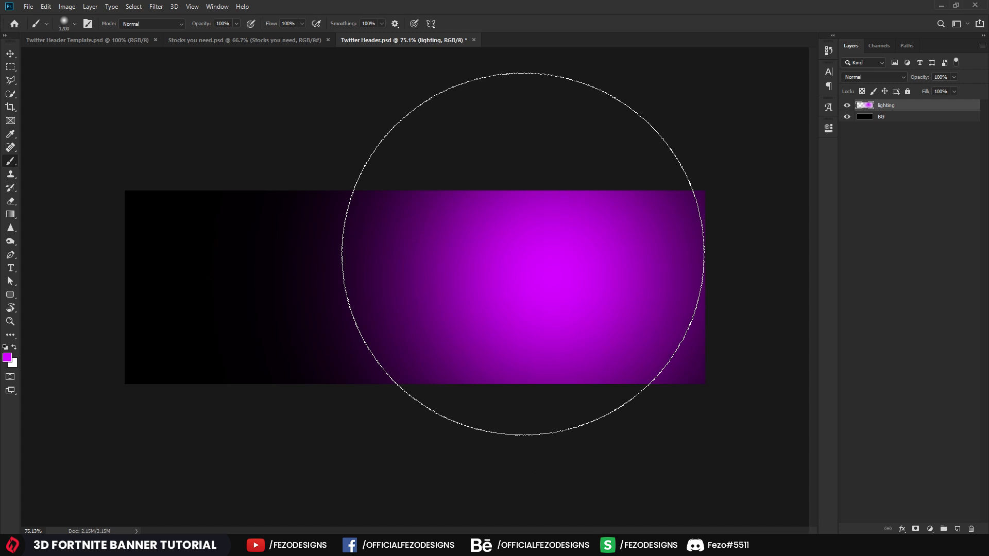
Step: Reduce the soft round brush size to 800 px
{"action": "right_click", "coordinate": [497, 257]}
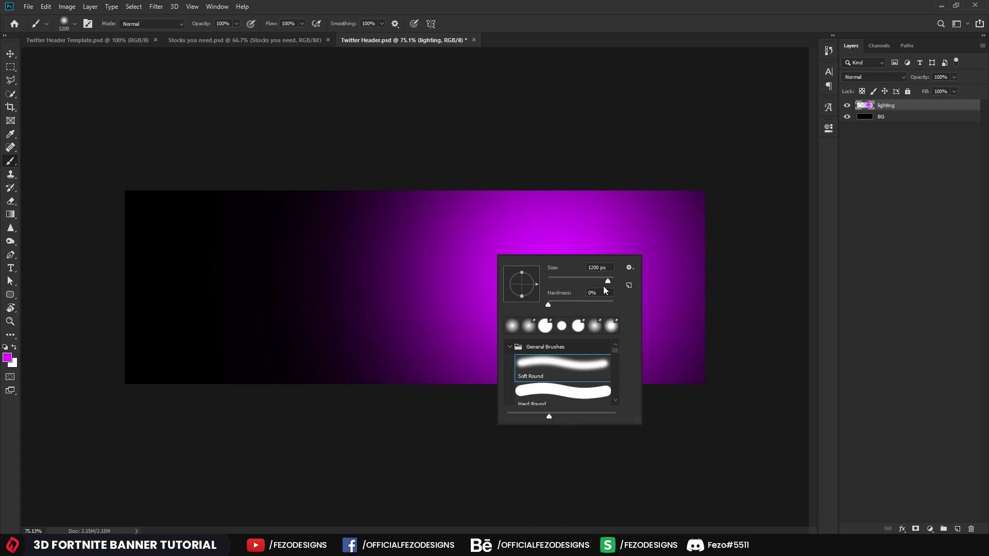
{"action": "left_click_drag", "start_coordinate": [599, 282], "coordinate": [604, 280]}
{"action": "type", "text": "1000"}
{"action": "key", "text": "BackSpace"}
{"action": "key", "text": "BackSpace"}
{"action": "key", "text": "BackSpace"}
{"action": "key", "text": "BackSpace"}
{"action": "type", "text": "800"}
{"action": "key", "text": "Return"}
Step: Try painting purple over the dark left part of the banner at 35% brush opacity, and undo the stroke
{"action": "left_click", "coordinate": [205, 26]}
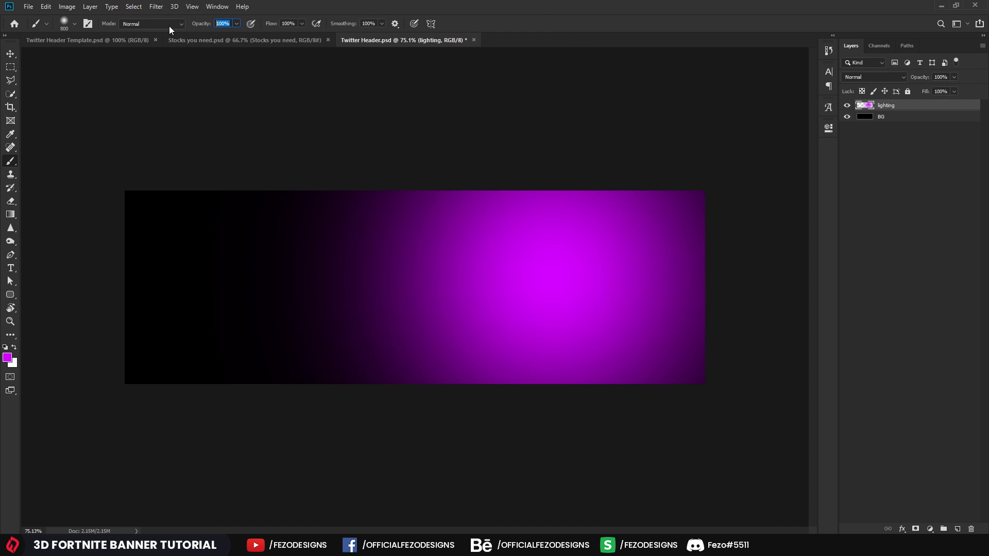
{"action": "type", "text": "35"}
{"action": "key", "text": "Return"}
{"action": "mouse_move", "coordinate": [379, 134]}
{"action": "left_mouse_down"}
{"action": "mouse_move", "coordinate": [236, 133]}
{"action": "mouse_move", "coordinate": [118, 160]}
{"action": "mouse_move", "coordinate": [101, 257]}
{"action": "mouse_move", "coordinate": [262, 306]}
{"action": "mouse_move", "coordinate": [316, 384]}
{"action": "mouse_move", "coordinate": [340, 449]}
{"action": "mouse_move", "coordinate": [292, 478]}
{"action": "mouse_move", "coordinate": [173, 468]}
{"action": "mouse_move", "coordinate": [75, 422]}
{"action": "left_mouse_up"}
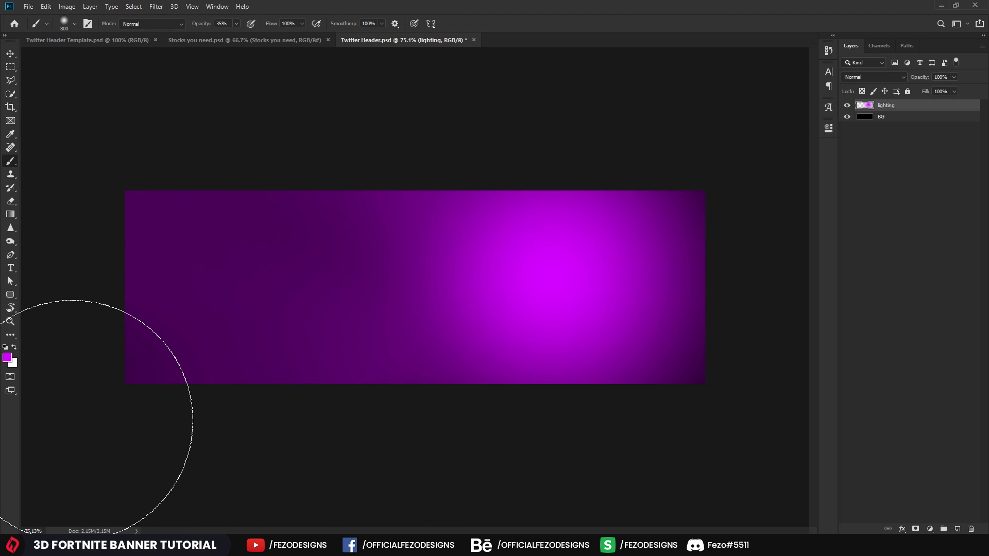
{"action": "key", "text": "ctrl+z"}
Step: Set the brush opacity to 20% and paint a faint purple wash over the dark left part of the banner
{"action": "left_click", "coordinate": [221, 24]}
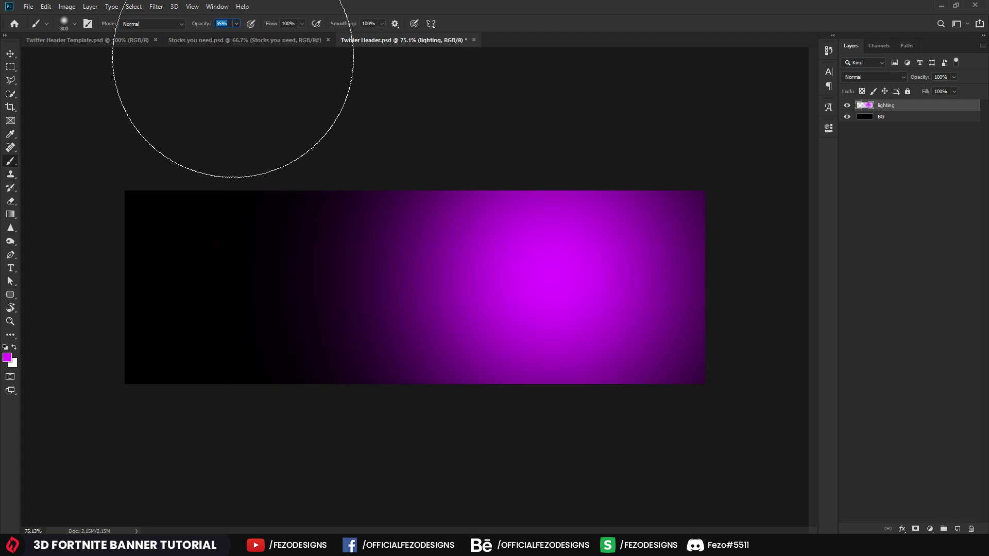
{"action": "type", "text": "20"}
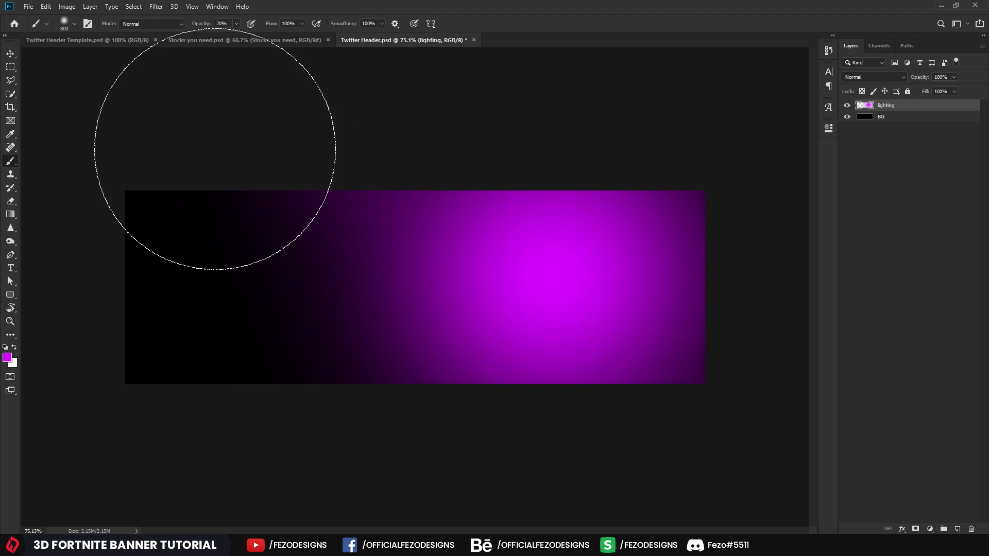
{"action": "mouse_move", "coordinate": [214, 144]}
{"action": "left_mouse_down"}
{"action": "mouse_move", "coordinate": [84, 196]}
{"action": "mouse_move", "coordinate": [109, 324]}
{"action": "mouse_move", "coordinate": [230, 316]}
{"action": "mouse_move", "coordinate": [227, 372]}
{"action": "mouse_move", "coordinate": [261, 327]}
{"action": "mouse_move", "coordinate": [359, 498]}
{"action": "mouse_move", "coordinate": [308, 513]}
{"action": "left_mouse_up"}
{"action": "key", "text": "ctrl+z"}
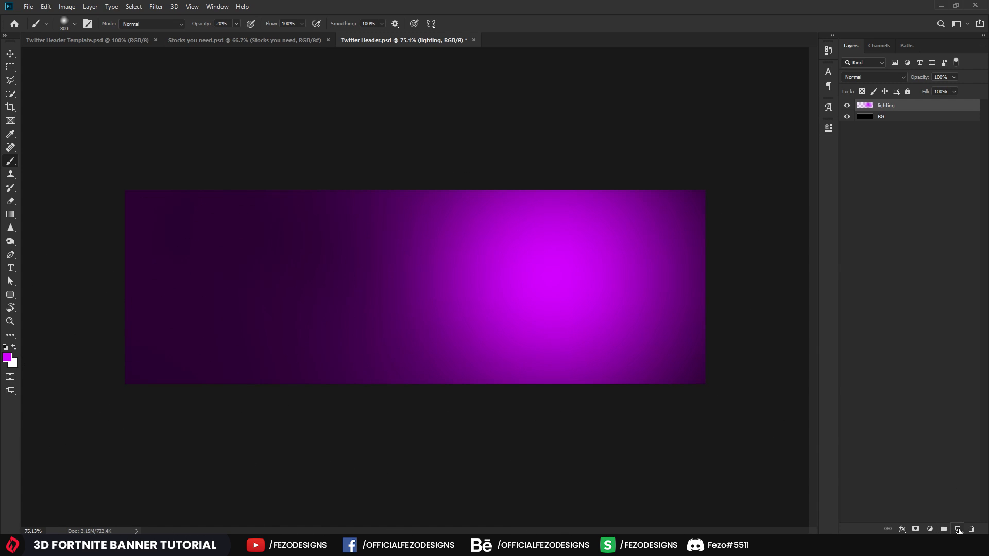
Step: Add a new layer named "lighting2" above the lighting layer
{"action": "left_click", "coordinate": [957, 529]}
{"action": "double_click", "coordinate": [887, 105]}
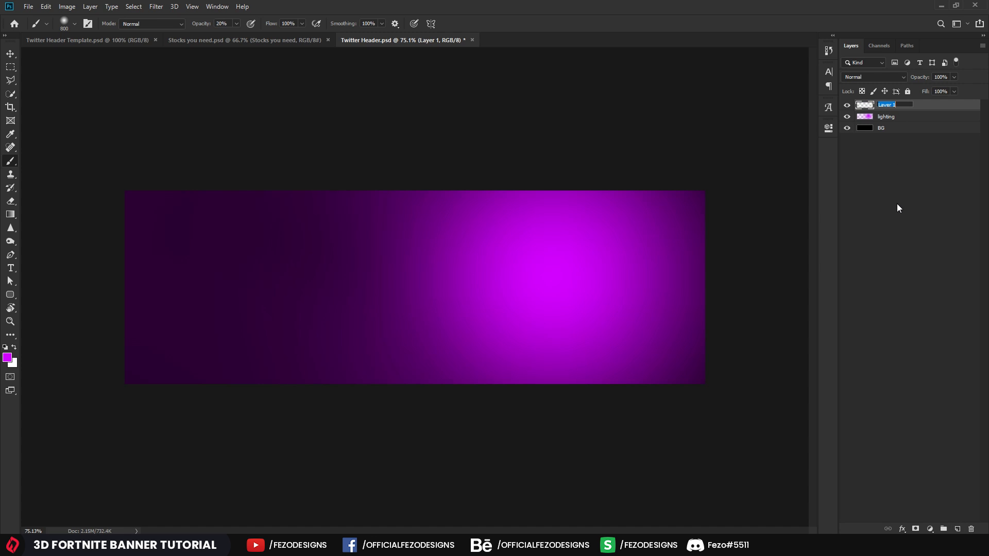
{"action": "type", "text": "lighting2"}
{"action": "key", "text": "Return"}
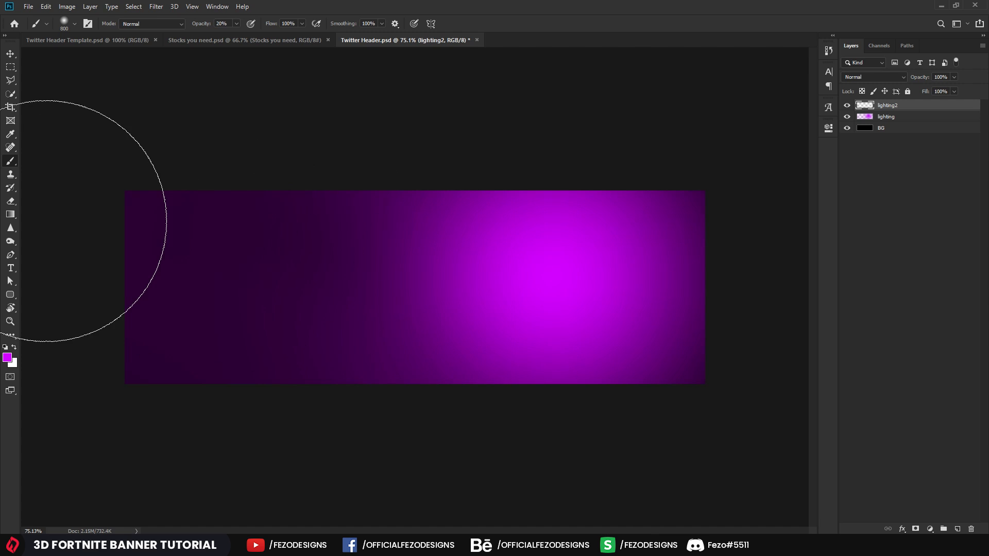
Step: Set the soft round brush size to 1000 px
{"action": "right_click", "coordinate": [492, 283]}
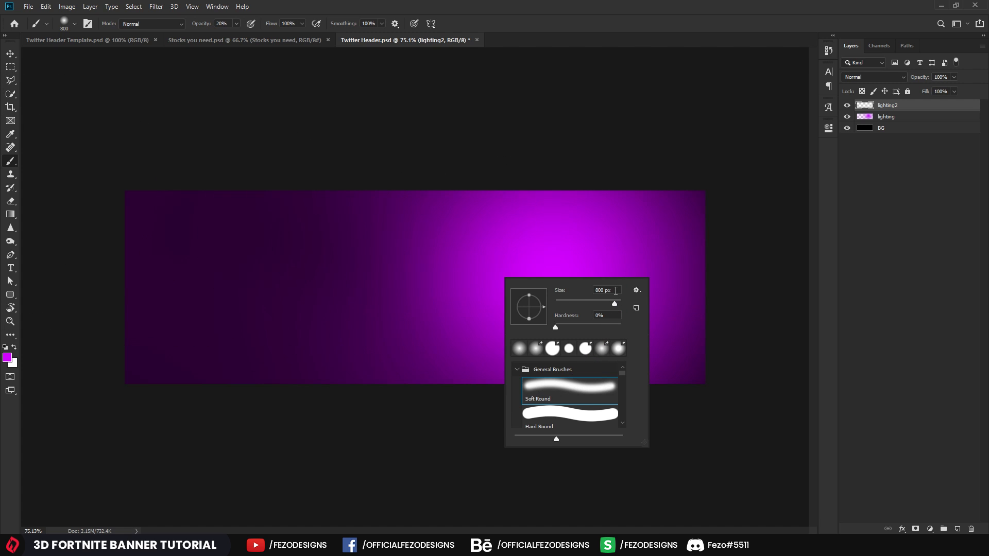
{"action": "left_click_drag", "start_coordinate": [615, 291], "coordinate": [532, 293]}
{"action": "type", "text": "1000"}
{"action": "key", "text": "Return"}
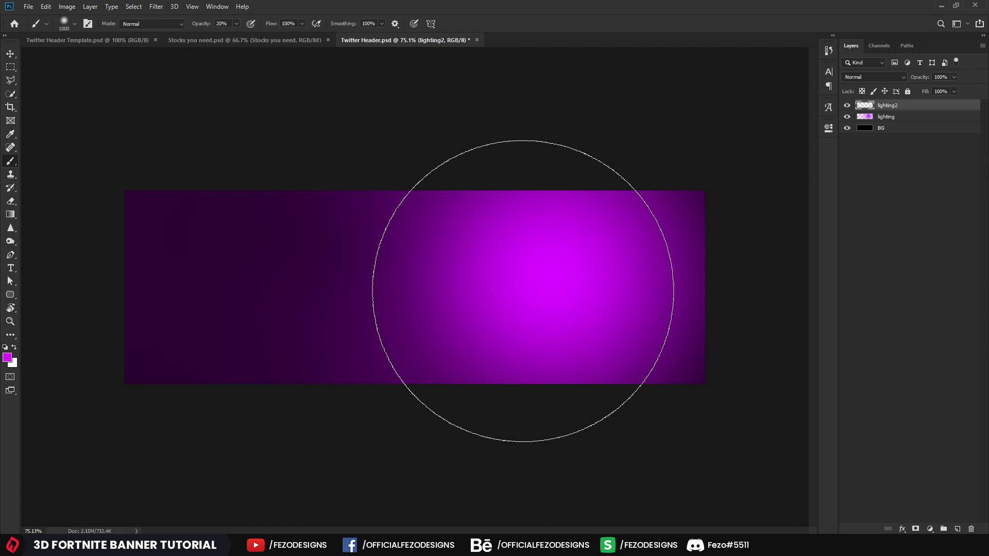
Step: Swap the foreground colour to white and set the lighting2 layer's blend mode to Overlay
{"action": "left_click", "coordinate": [14, 349]}
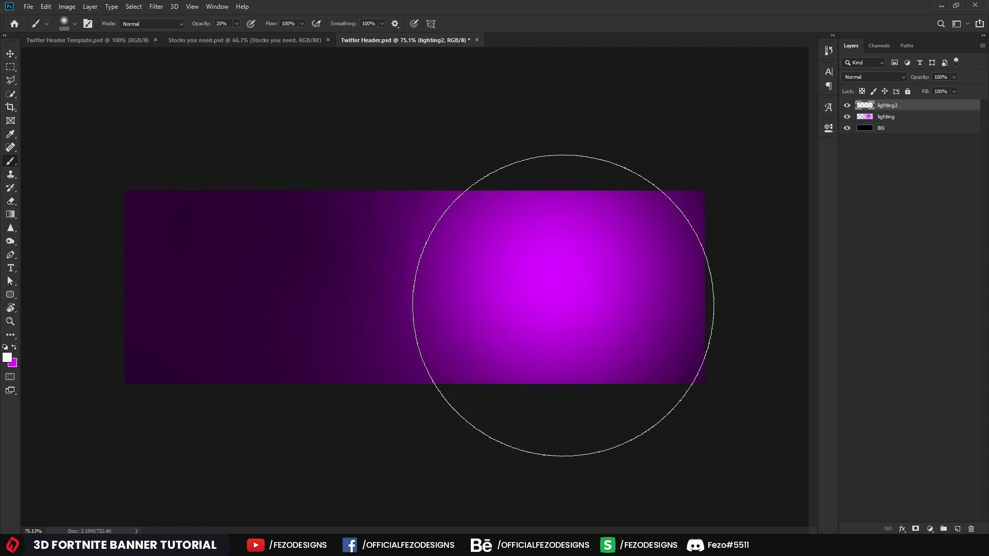
{"action": "left_click", "coordinate": [857, 75]}
{"action": "left_click", "coordinate": [864, 202]}
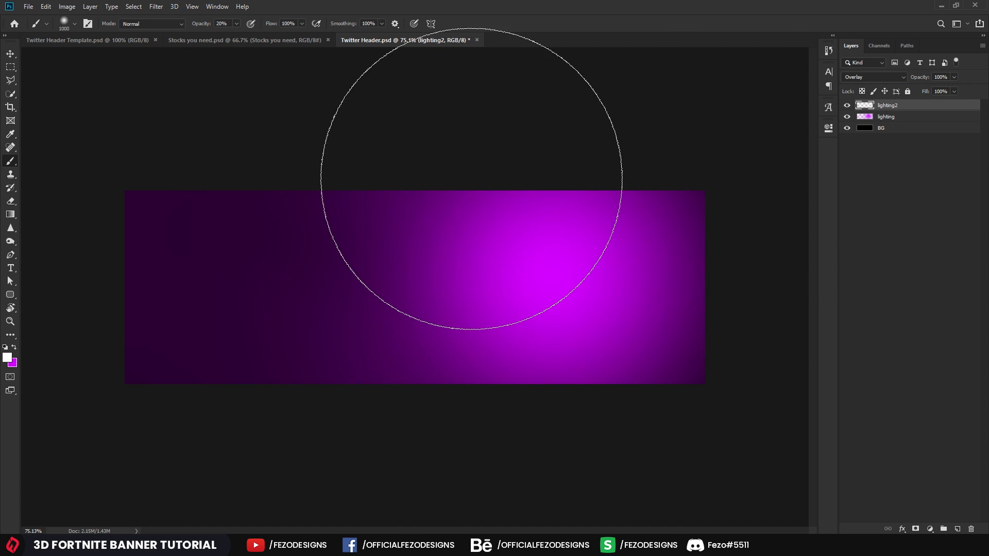
Step: Paint a white glow at 100% brush opacity over the bright purple area on lighting2 and set the layer's opacity to 55%
{"action": "left_click_drag", "start_coordinate": [205, 25], "coordinate": [334, 30]}
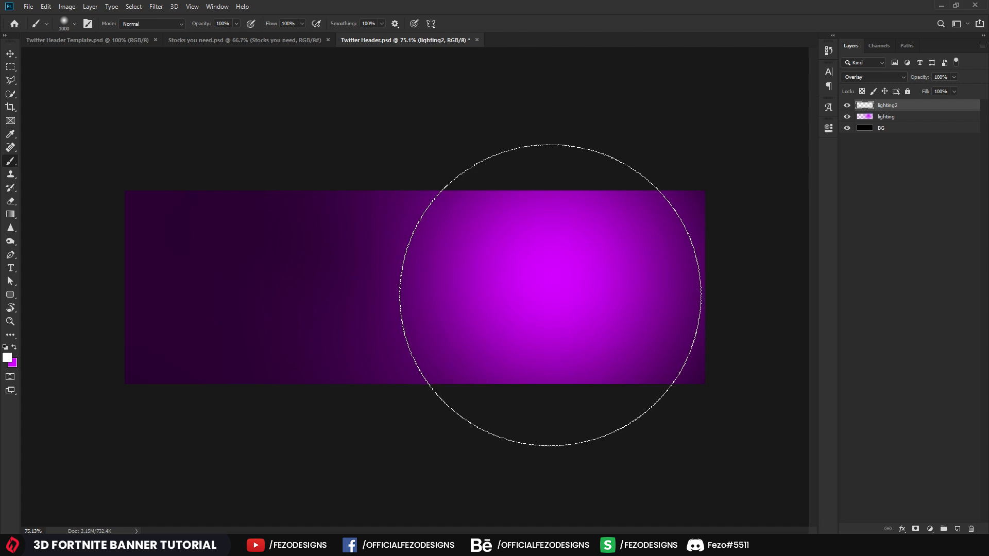
{"action": "left_click", "coordinate": [538, 255]}
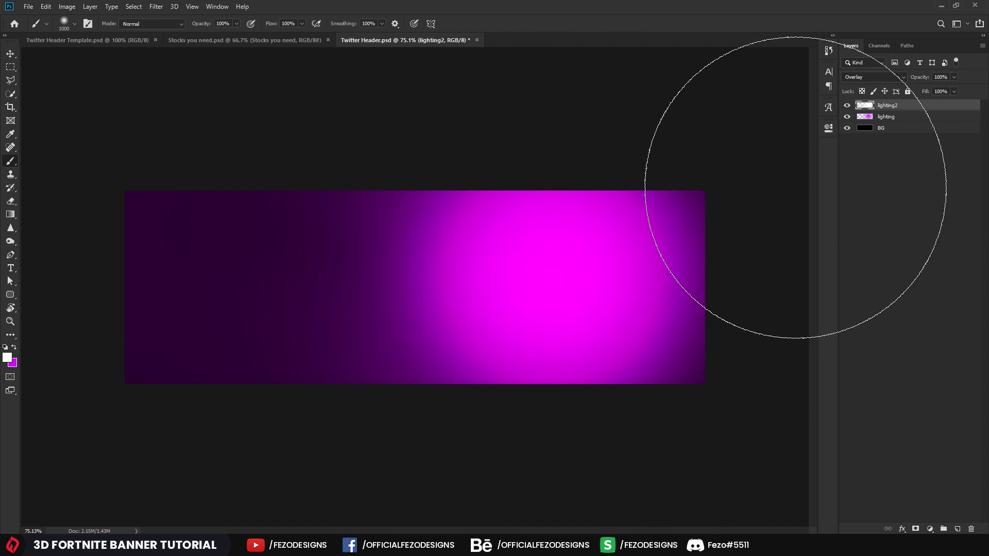
{"action": "key", "text": "ctrl+z"}
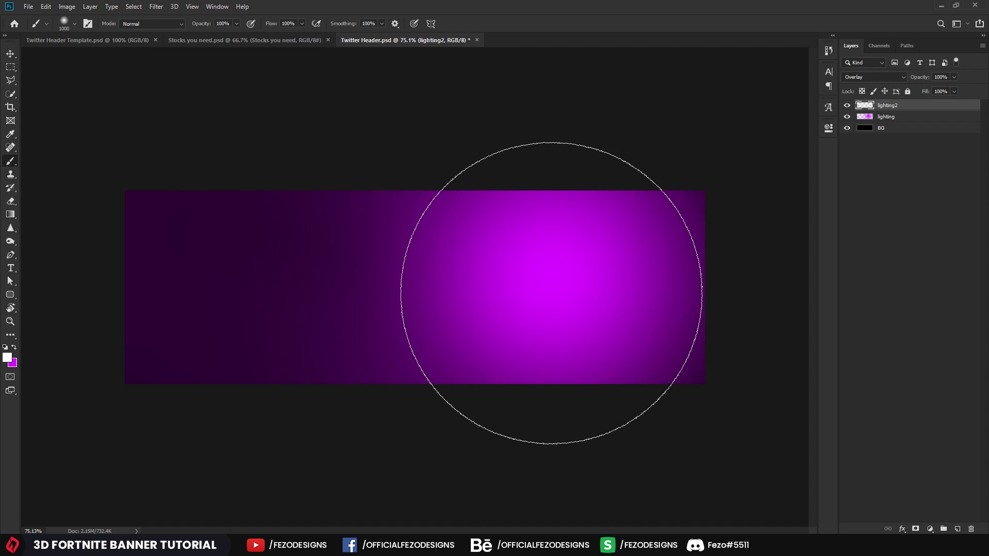
{"action": "left_click", "coordinate": [551, 297]}
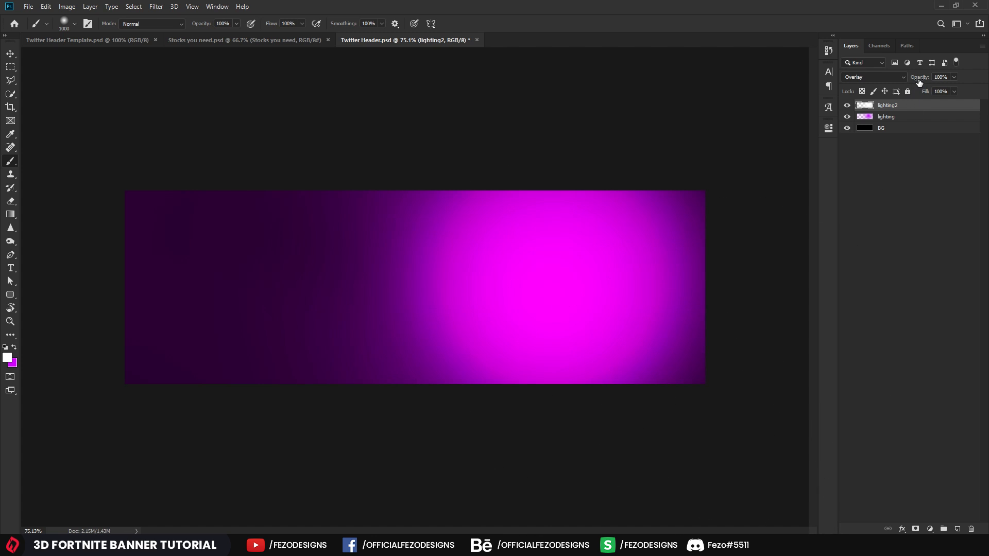
{"action": "left_click_drag", "start_coordinate": [919, 81], "coordinate": [895, 77]}
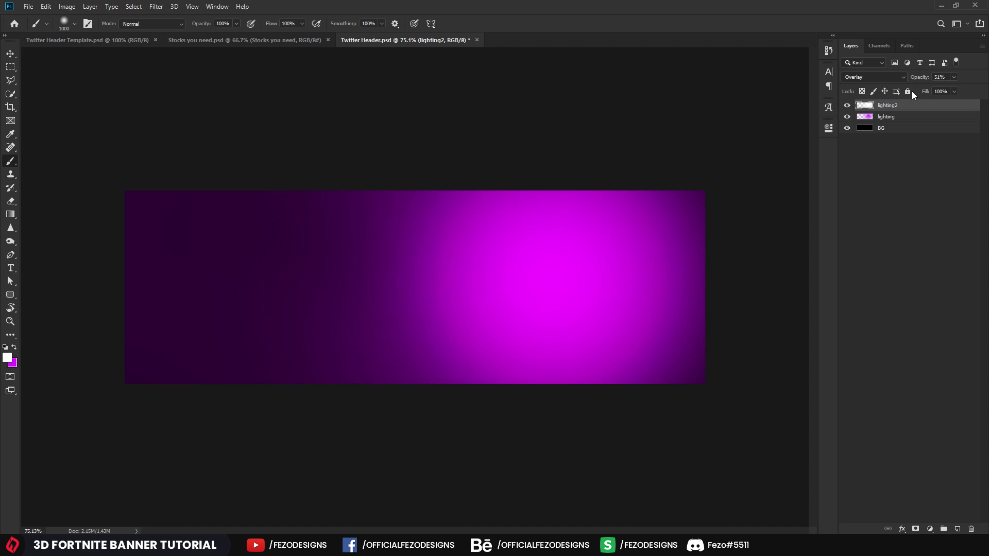
{"action": "type", "text": "55"}
Step: Place the Fortnite Background image as an embedded layer, scaled to about 79% and positioned to cover the whole banner
{"action": "left_click", "coordinate": [28, 7]}
{"action": "left_click", "coordinate": [42, 201]}
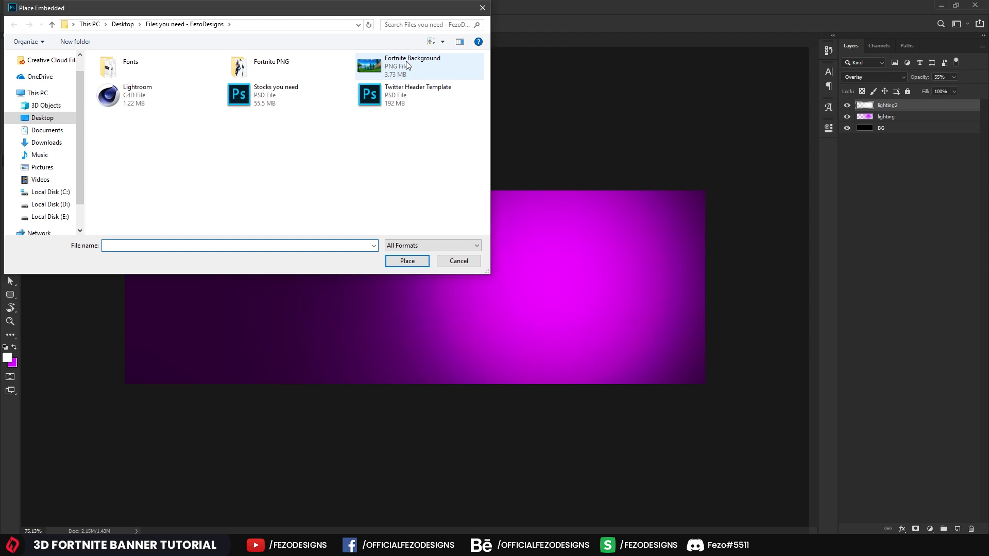
{"action": "double_click", "coordinate": [408, 67]}
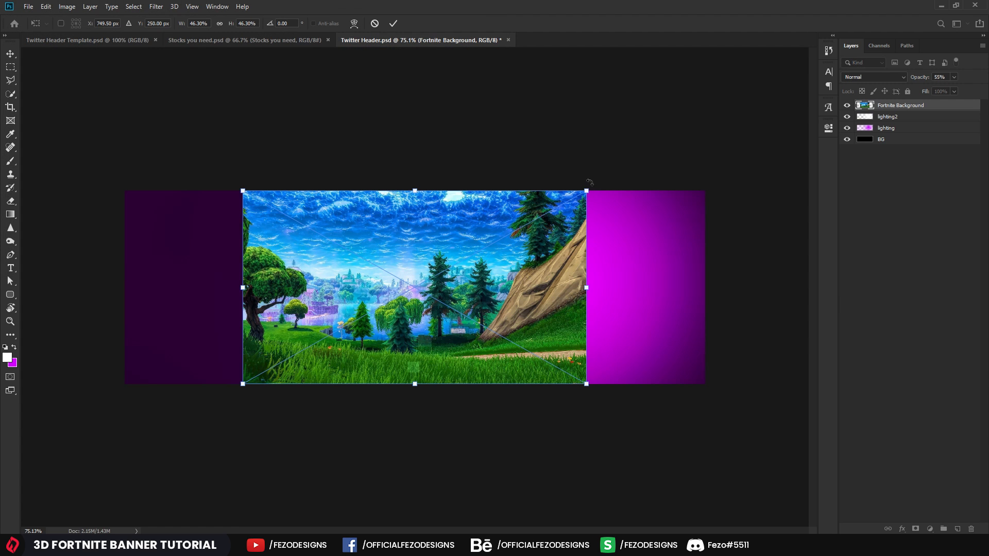
{"action": "left_click_drag", "start_coordinate": [591, 188], "coordinate": [715, 135]}
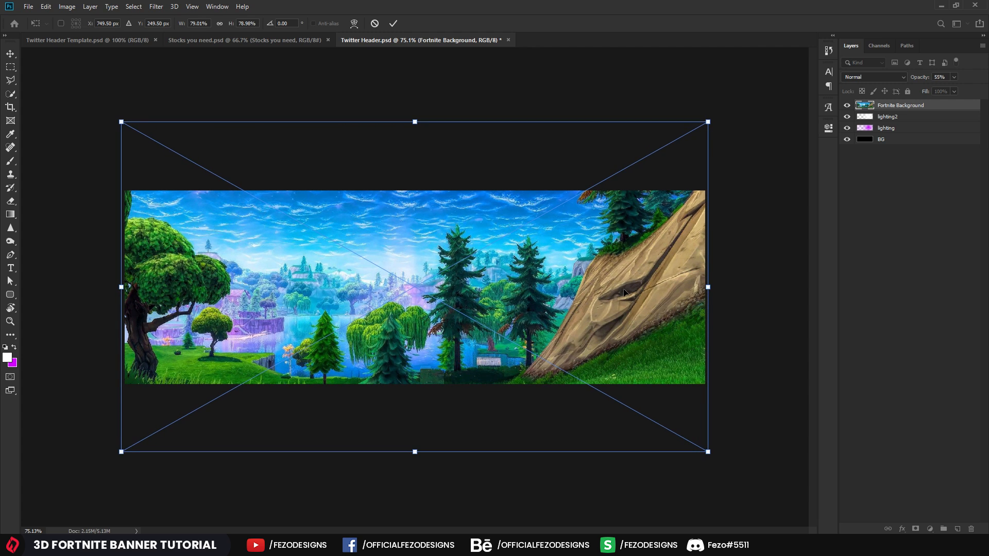
{"action": "left_click_drag", "start_coordinate": [627, 292], "coordinate": [634, 264]}
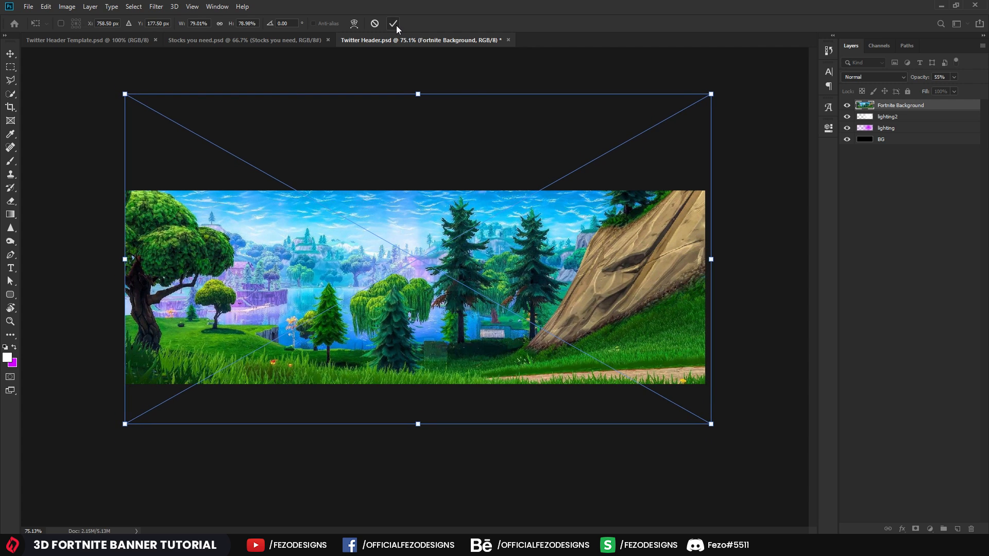
{"action": "left_click", "coordinate": [394, 23]}
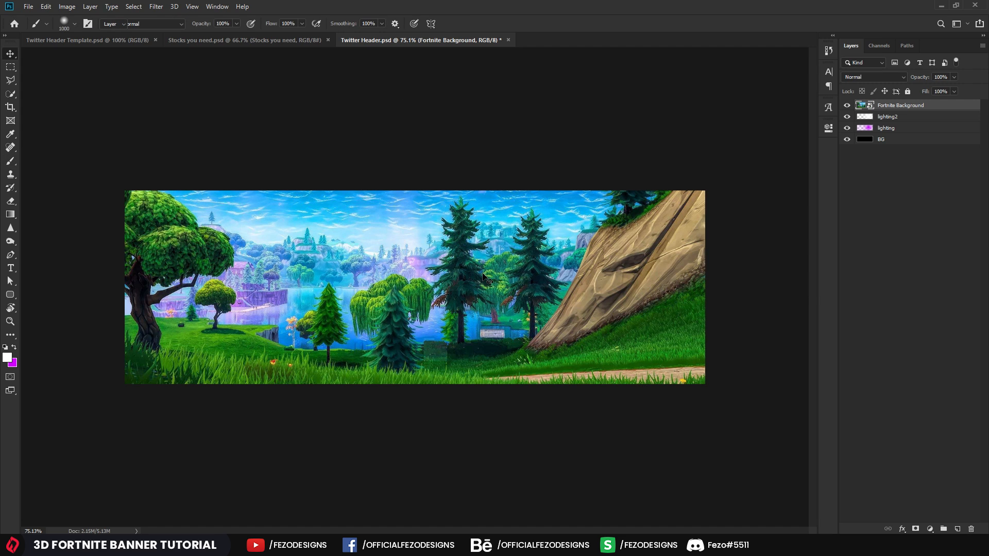
{"action": "left_click_drag", "start_coordinate": [496, 272], "coordinate": [494, 271]}
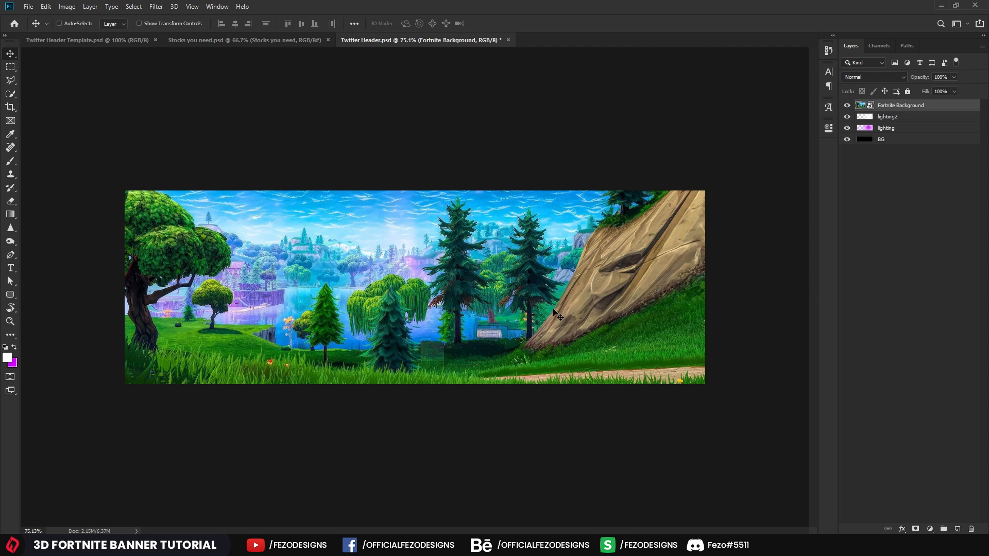
Step: Set the Fortnite Background layer's blend mode to Soft Light
{"action": "key", "text": "z"}
{"action": "left_click", "coordinate": [547, 266]}
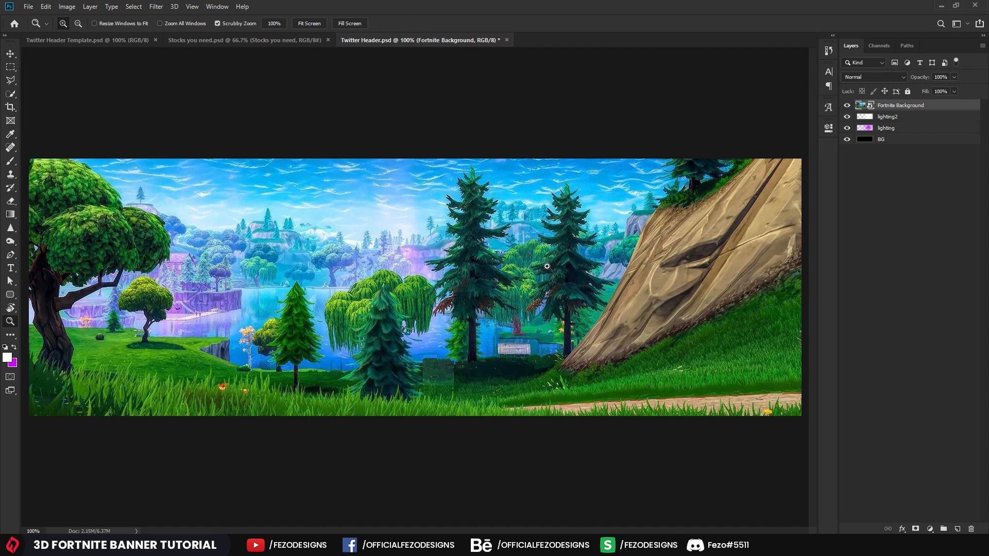
{"action": "key", "text": "v"}
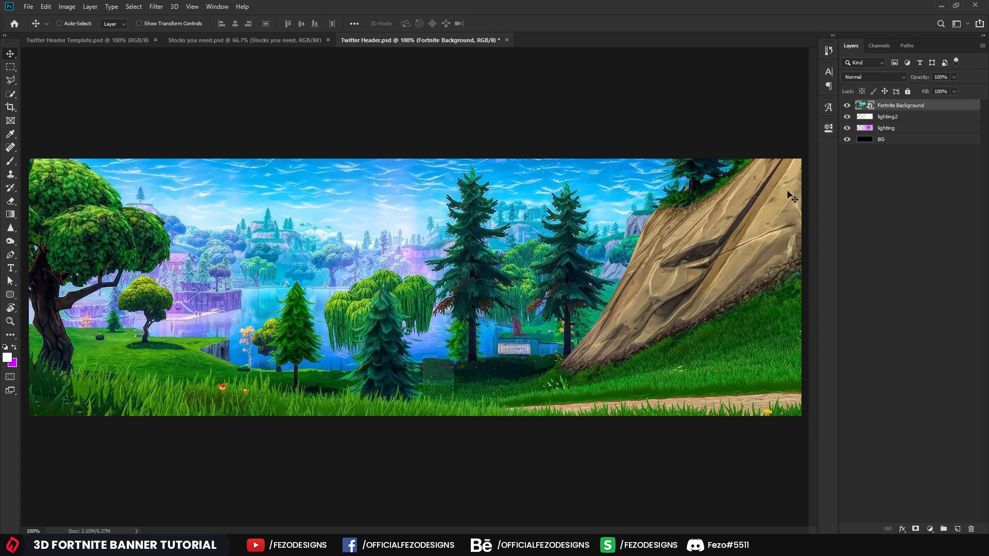
{"action": "left_click", "coordinate": [865, 77]}
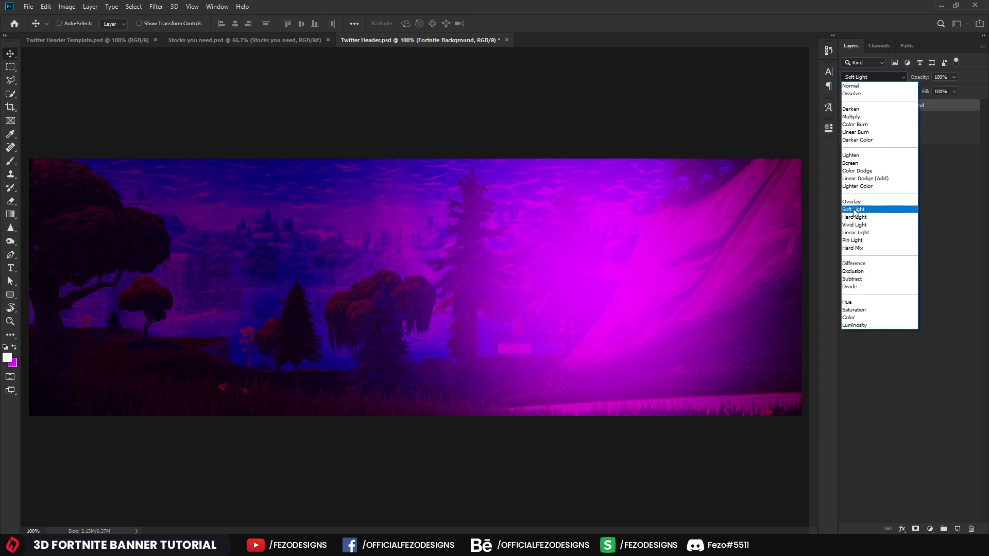
{"action": "left_click", "coordinate": [852, 209]}
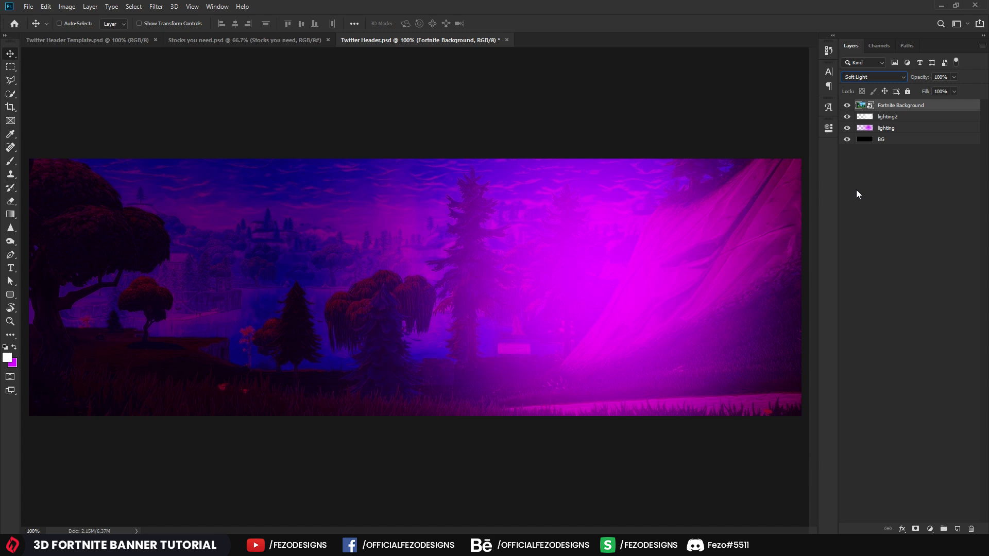
Step: Add a Gradient Map adjustment layer above Fortnite Background using the black-to-white gradient preset, without reversing it
{"action": "left_click", "coordinate": [930, 529]}
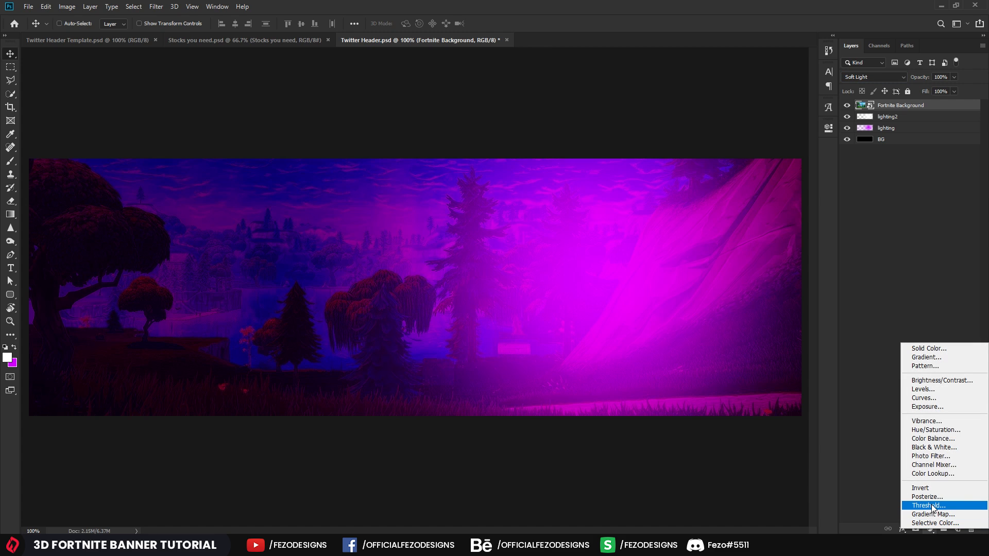
{"action": "left_click", "coordinate": [933, 514]}
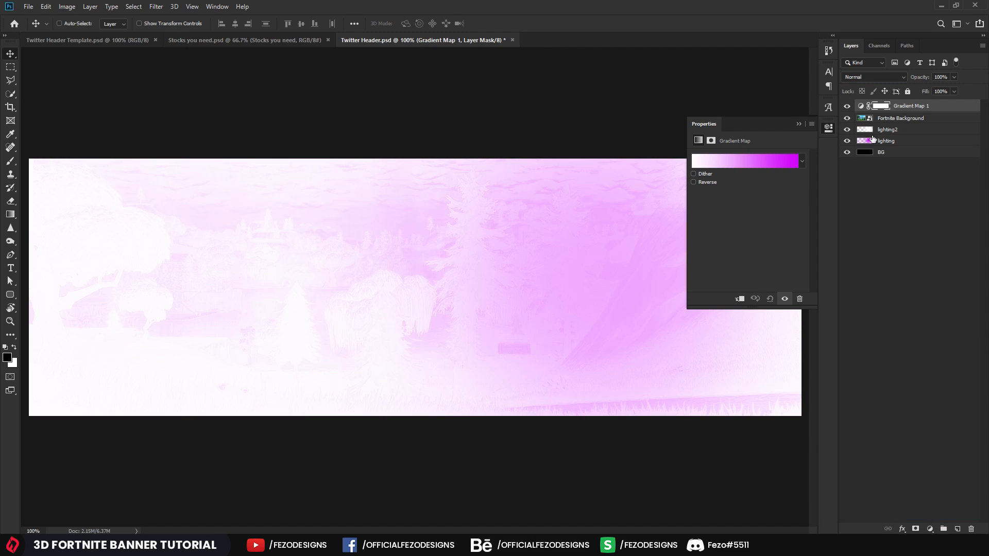
{"action": "left_click", "coordinate": [800, 162]}
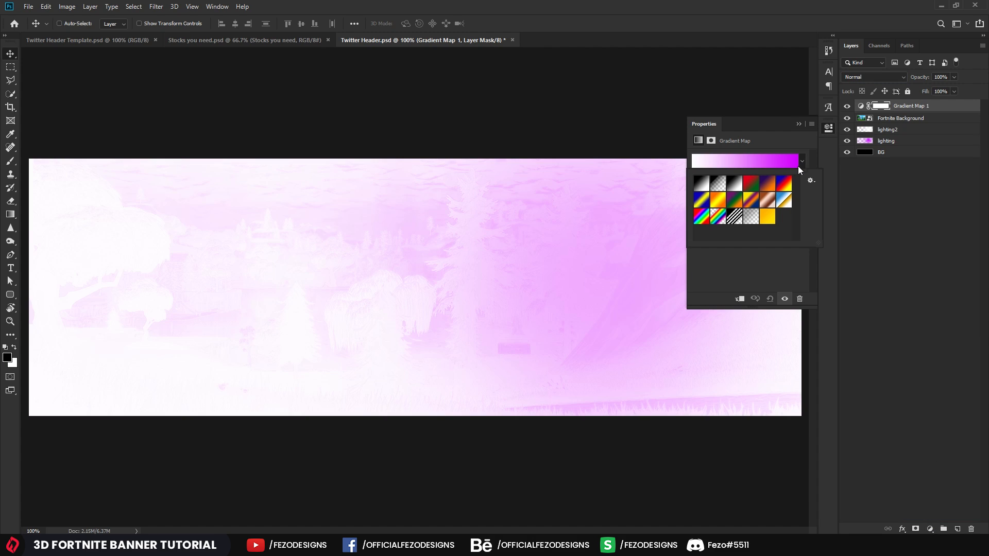
{"action": "left_click", "coordinate": [733, 185]}
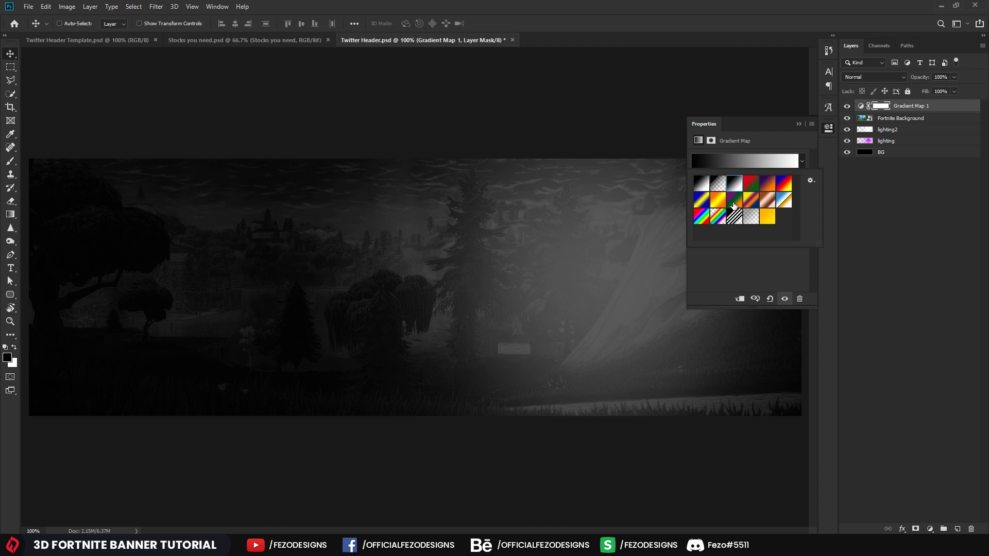
{"action": "left_click", "coordinate": [703, 274]}
{"action": "left_click", "coordinate": [700, 183]}
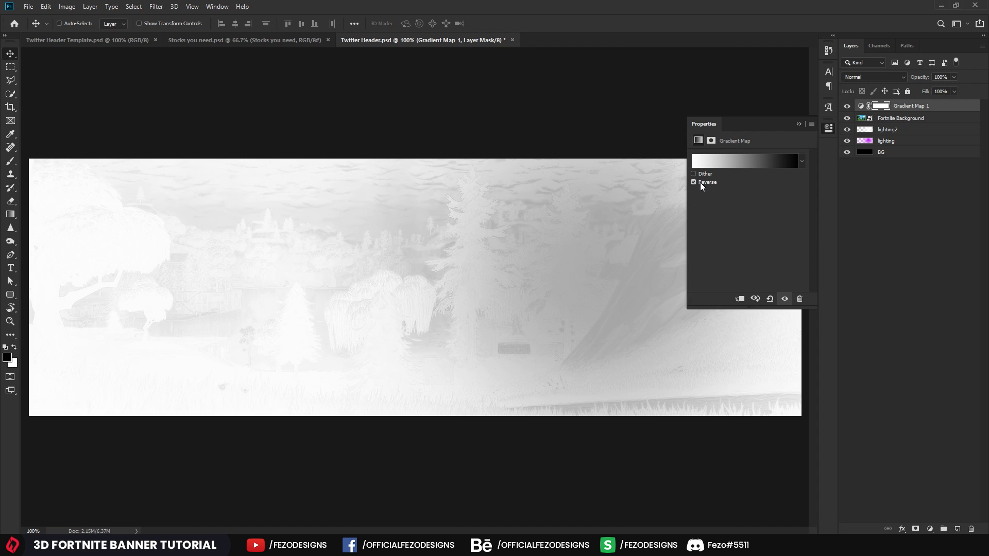
{"action": "left_click", "coordinate": [700, 183]}
{"action": "left_click", "coordinate": [799, 124]}
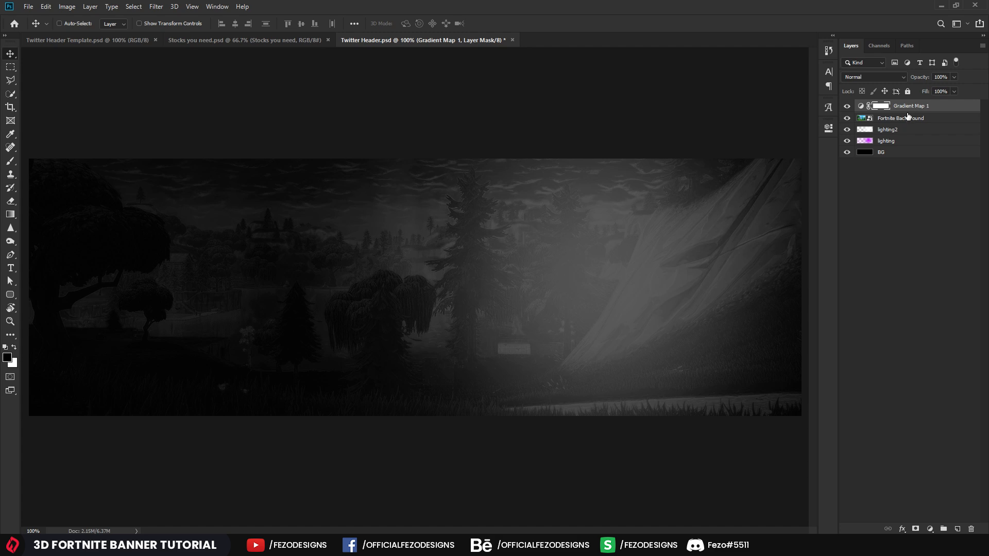
Step: Clip the Gradient Map adjustment to the Fortnite Background layer with a clipping mask
{"action": "left_click", "coordinate": [876, 110], "text": "alt"}
{"action": "key", "text": "ctrl+z"}
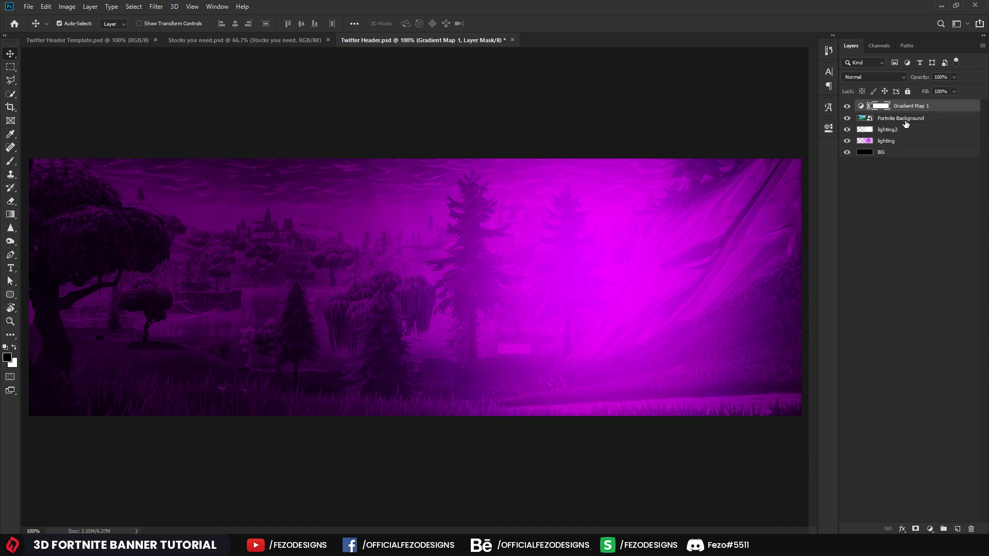
{"action": "right_click", "coordinate": [938, 111]}
{"action": "key", "text": "Escape"}
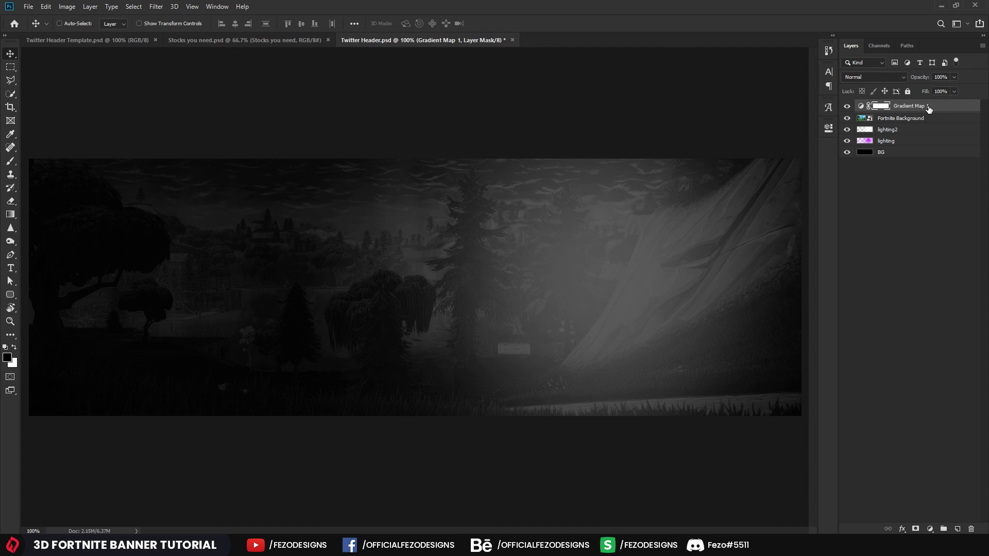
{"action": "right_click", "coordinate": [928, 107]}
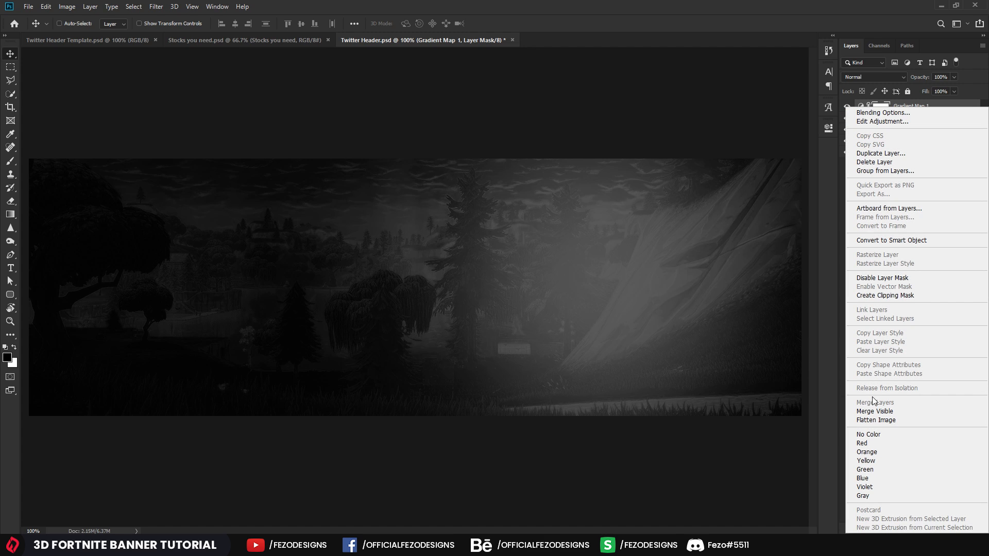
{"action": "left_click", "coordinate": [885, 297]}
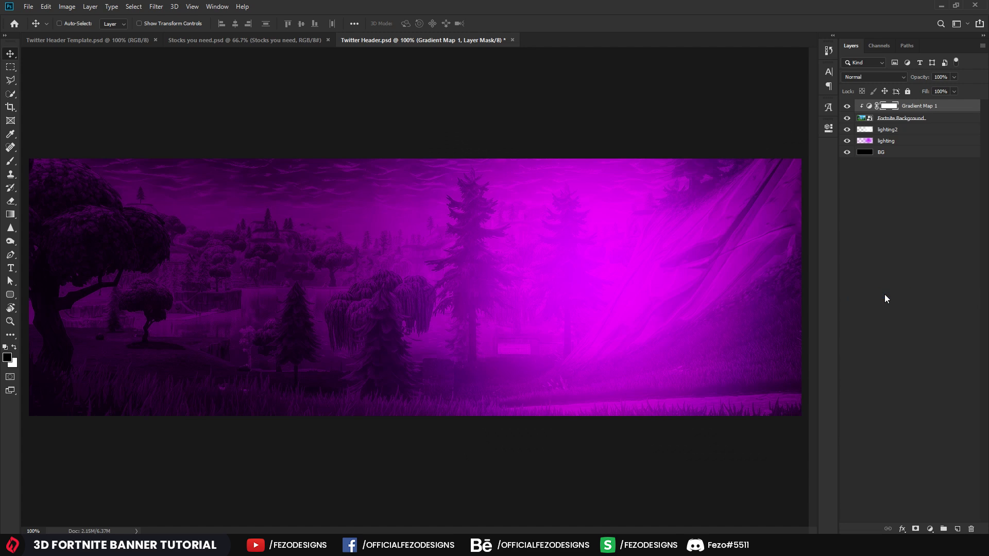
Step: Set the Fortnite Background layer's opacity to 40%
{"action": "left_click", "coordinate": [899, 119]}
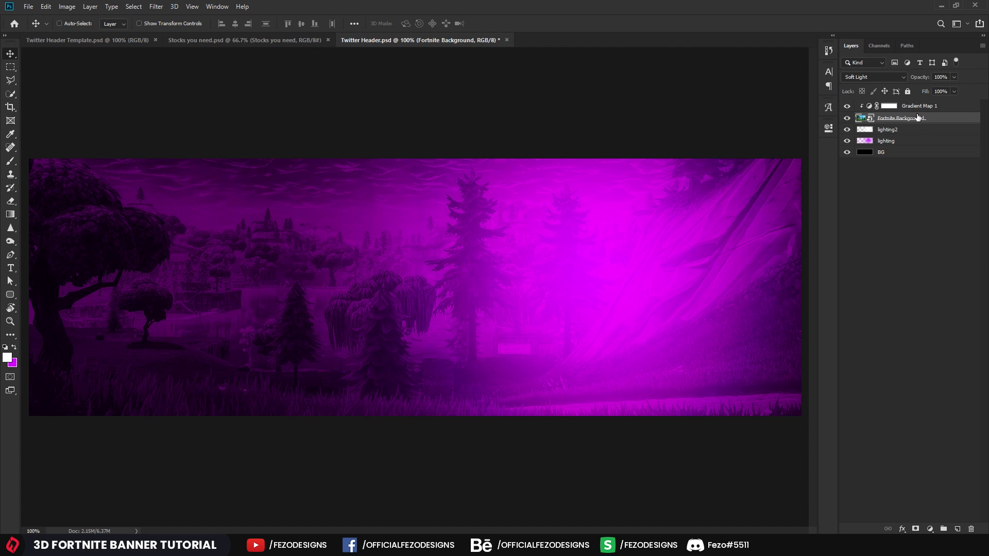
{"action": "left_click", "coordinate": [947, 78]}
{"action": "type", "text": "40"}
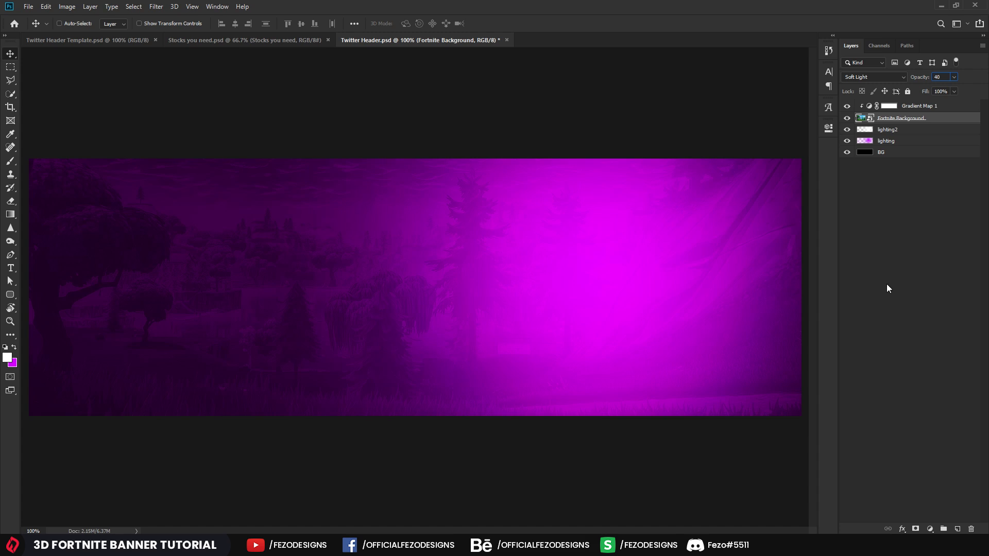
{"action": "key", "text": "BackSpace"}
{"action": "key", "text": "BackSpace"}
Step: Group the Gradient Map, Fortnite Background, lighting2 and lighting layers and name the group "lighting"
{"action": "left_click", "coordinate": [920, 106], "text": "shift"}
{"action": "left_click", "coordinate": [894, 141], "text": "shift"}
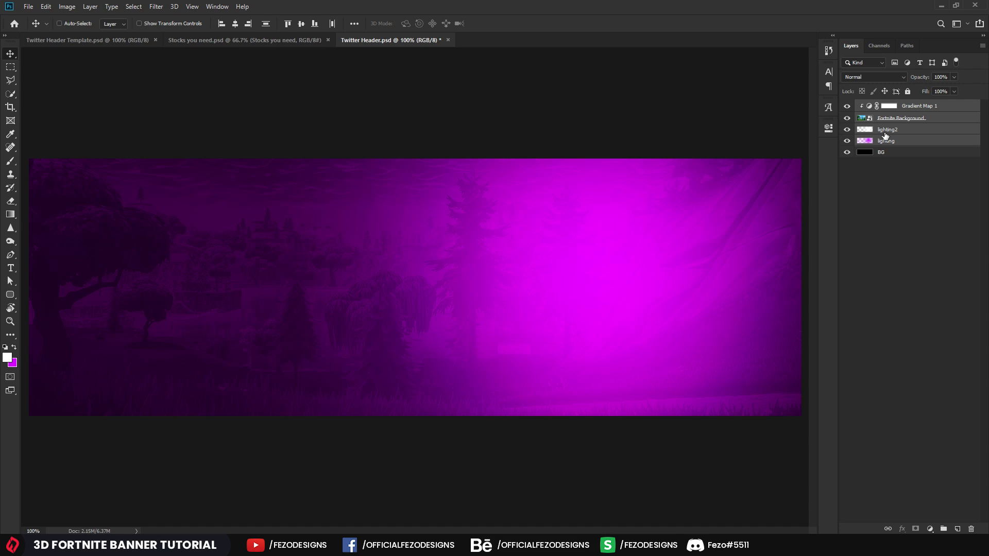
{"action": "key", "text": "ctrl"}
{"action": "key", "text": "ctrl+g"}
{"action": "double_click", "coordinate": [884, 106]}
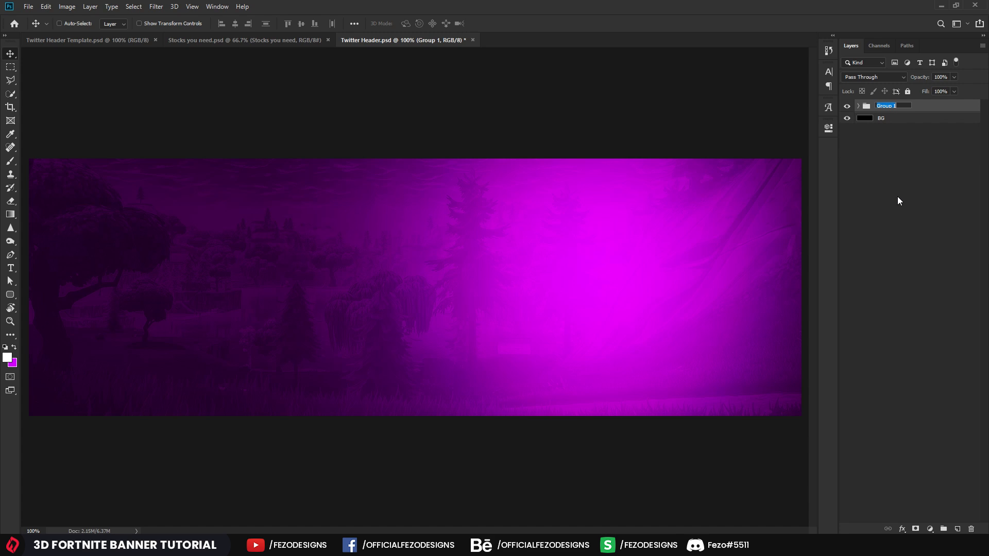
{"action": "type", "text": "lighting"}
{"action": "key", "text": "Return"}
Step: Place character image 3 from the Fortnite PNG folder as an embedded layer above the lighting group
{"action": "left_click", "coordinate": [28, 6]}
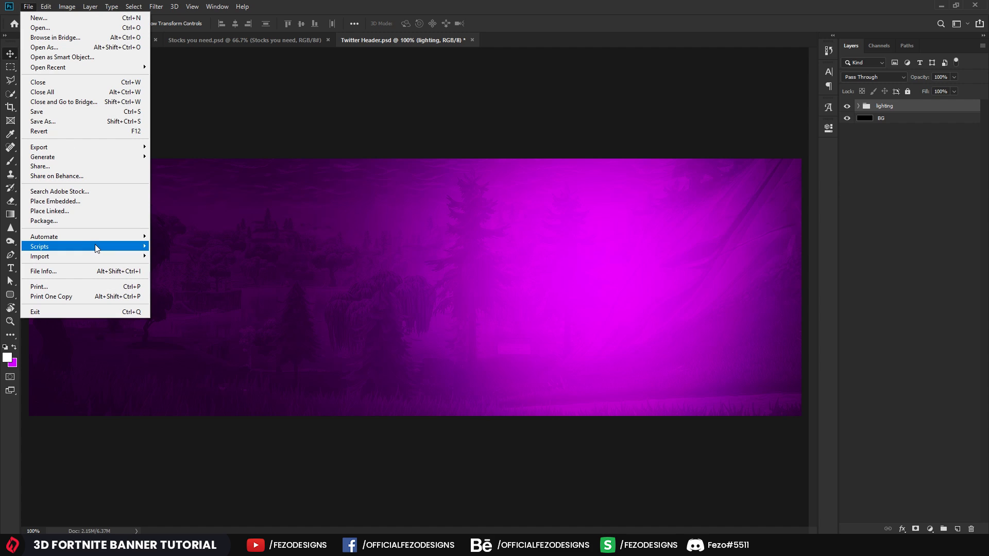
{"action": "left_click", "coordinate": [72, 202]}
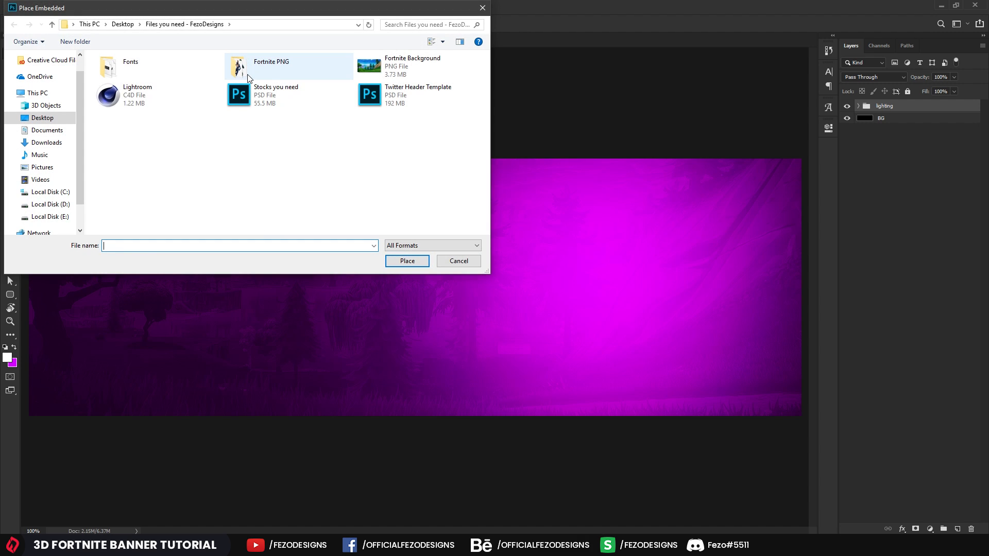
{"action": "double_click", "coordinate": [248, 77]}
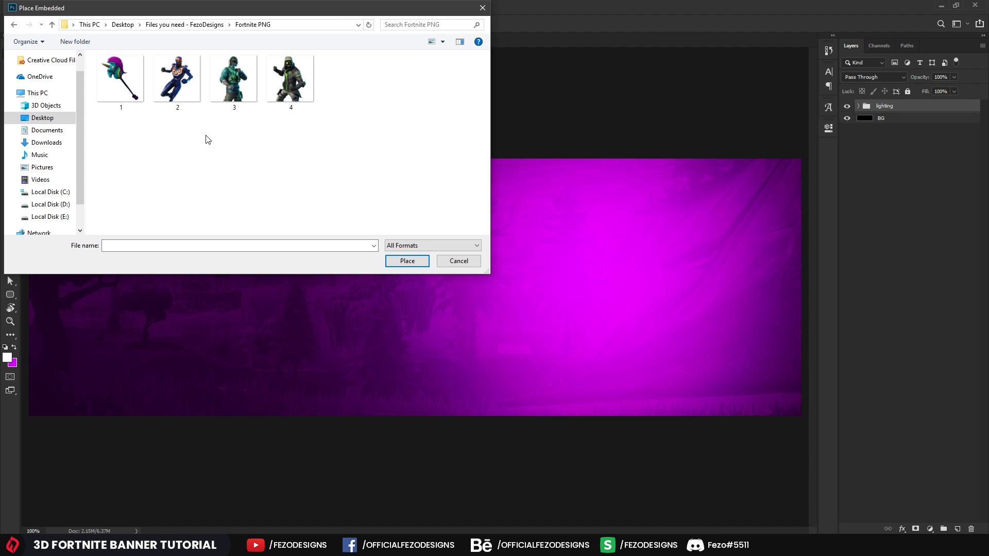
{"action": "left_click", "coordinate": [226, 91]}
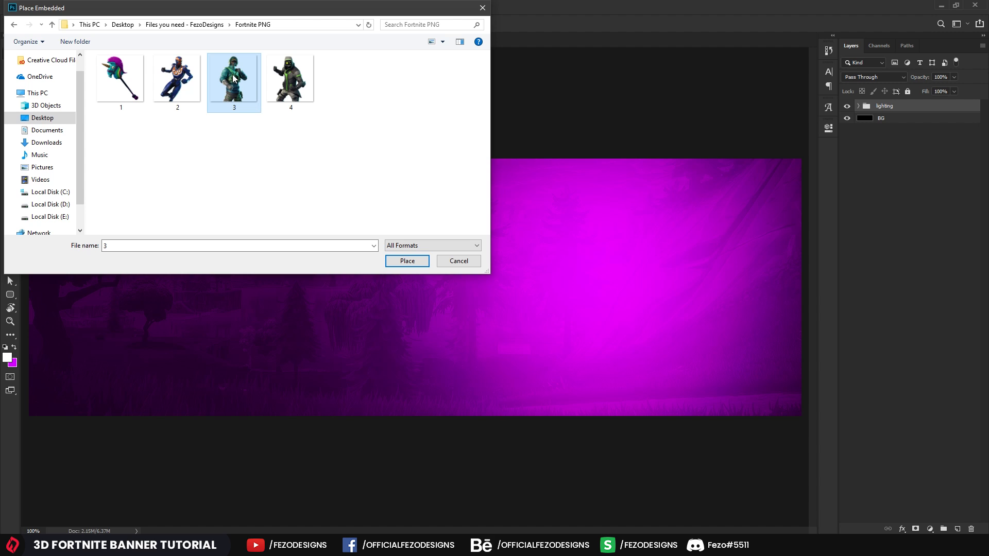
{"action": "double_click", "coordinate": [233, 79]}
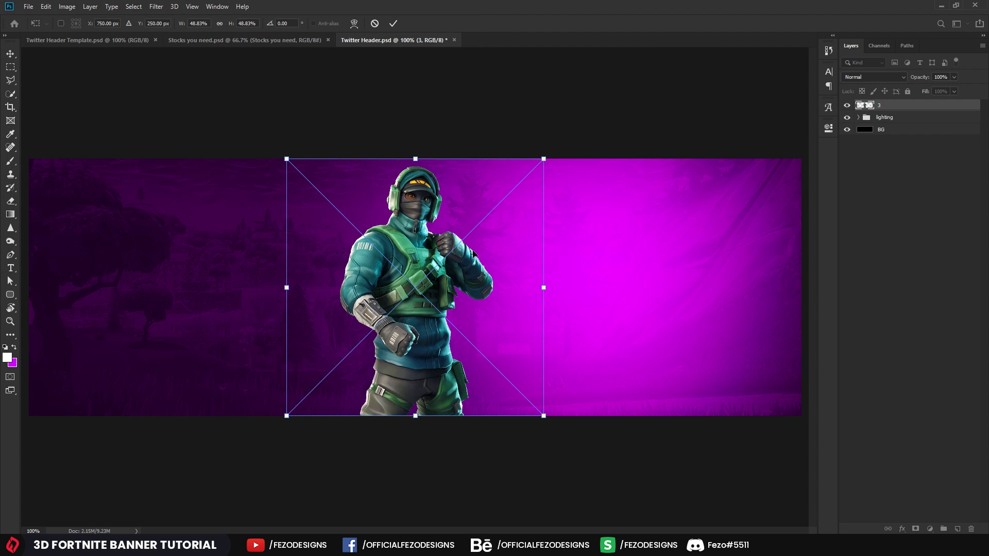
Step: Enlarge the character render to slightly over 57% and position it over the purple glow, with its legs running off the banner's lower edge
{"action": "left_click_drag", "start_coordinate": [472, 252], "coordinate": [661, 252]}
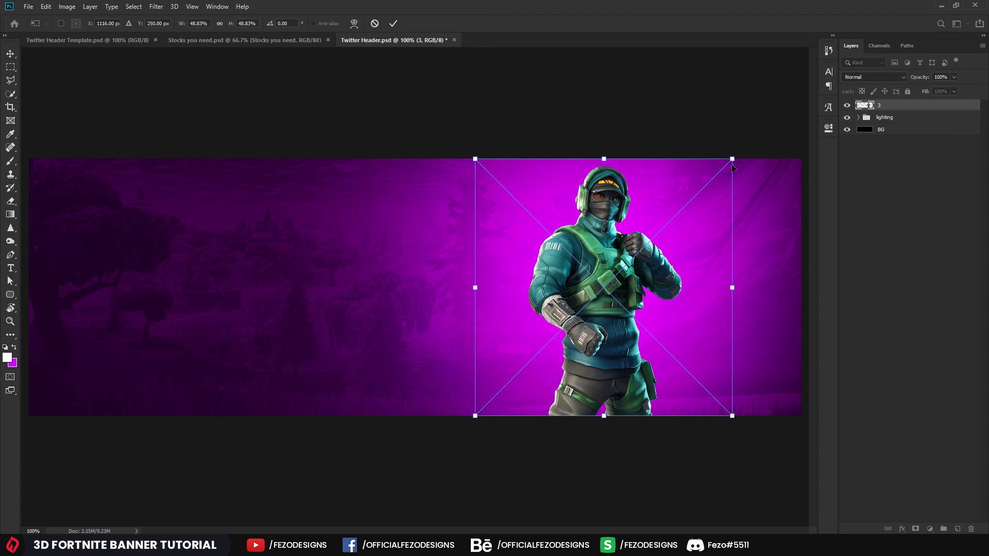
{"action": "left_click_drag", "start_coordinate": [736, 154], "coordinate": [778, 115]}
{"action": "left_click_drag", "start_coordinate": [695, 223], "coordinate": [673, 267]}
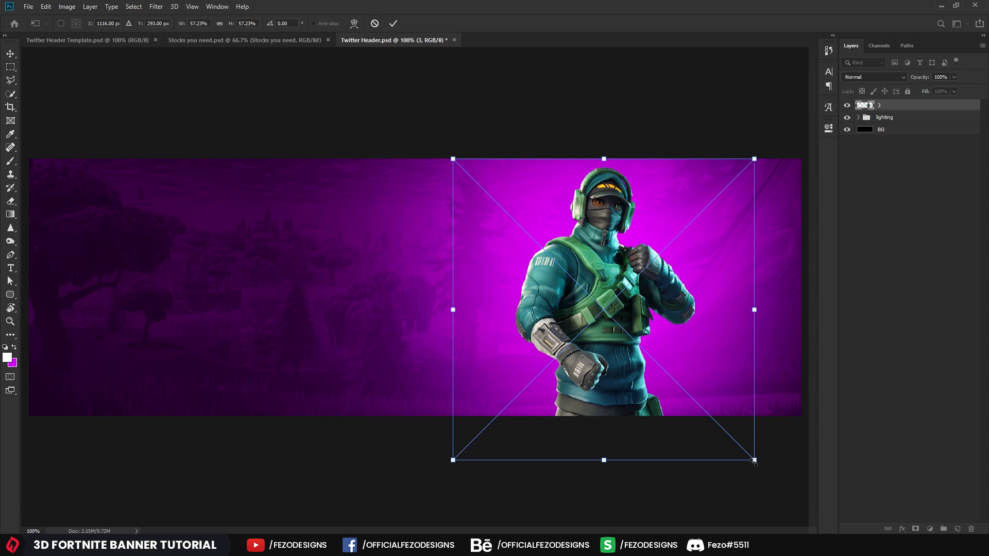
{"action": "left_click_drag", "start_coordinate": [753, 461], "coordinate": [763, 470]}
{"action": "left_click_drag", "start_coordinate": [729, 347], "coordinate": [714, 346]}
{"action": "key", "text": "Return"}
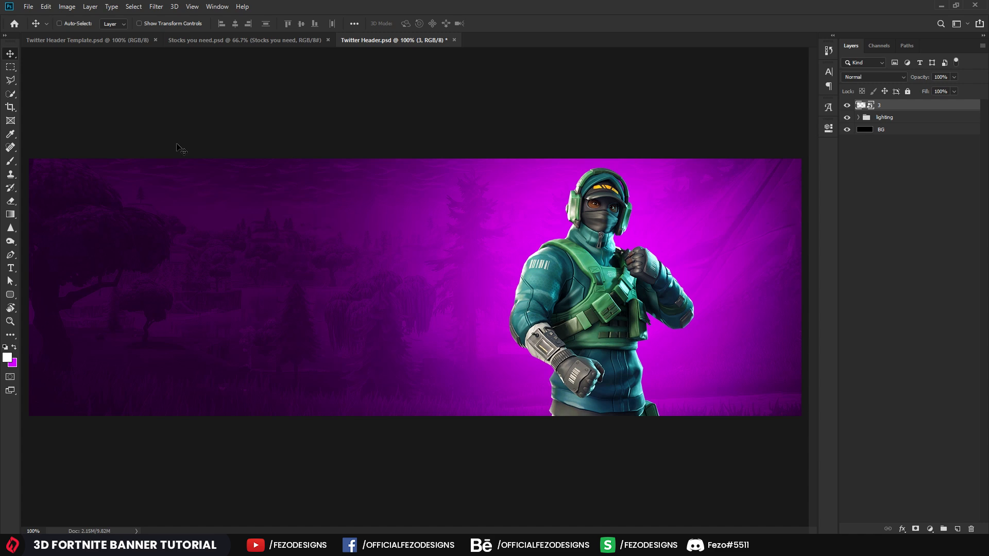
Step: Start a Camera Raw filter on the character layer 3 and set Clarity to +15
{"action": "left_click", "coordinate": [156, 6]}
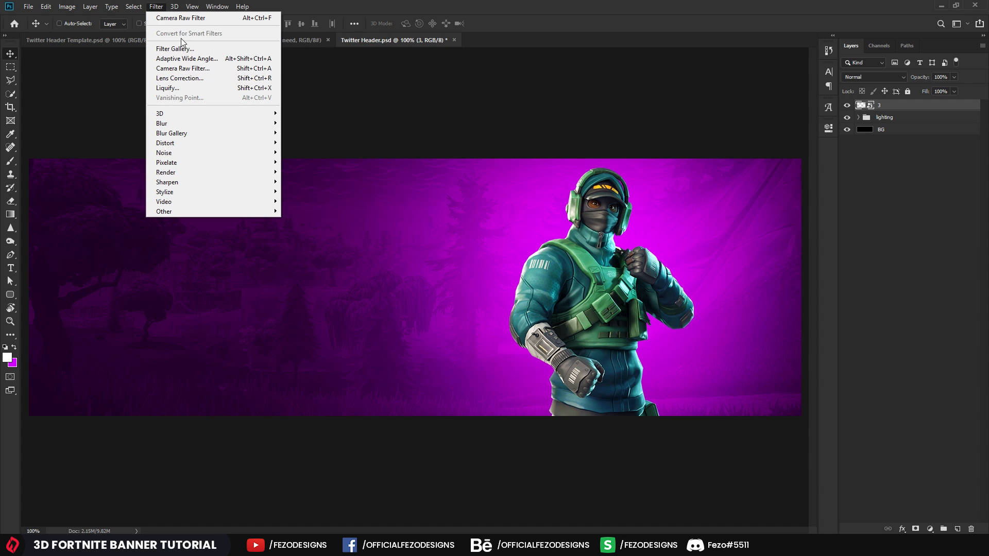
{"action": "left_click", "coordinate": [259, 68]}
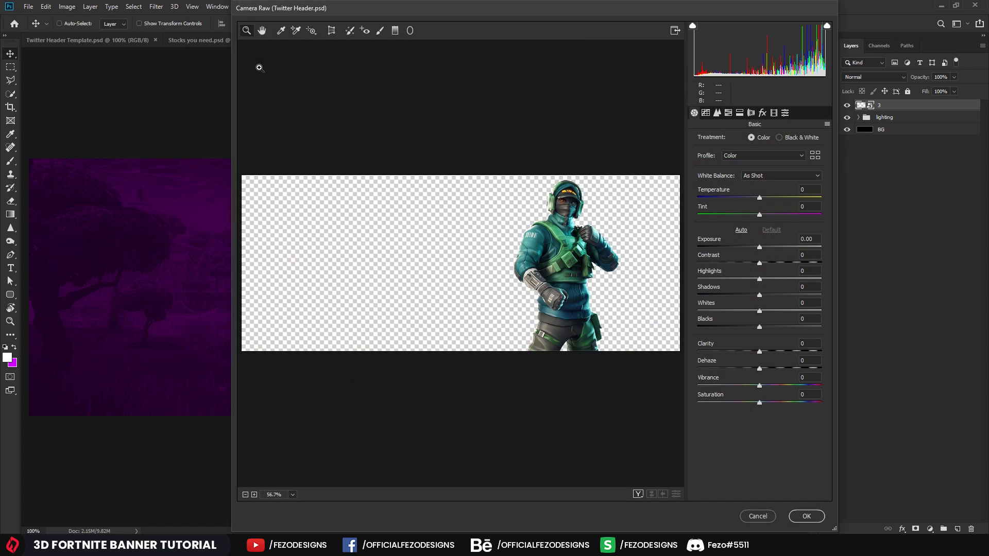
{"action": "left_click", "coordinate": [603, 250]}
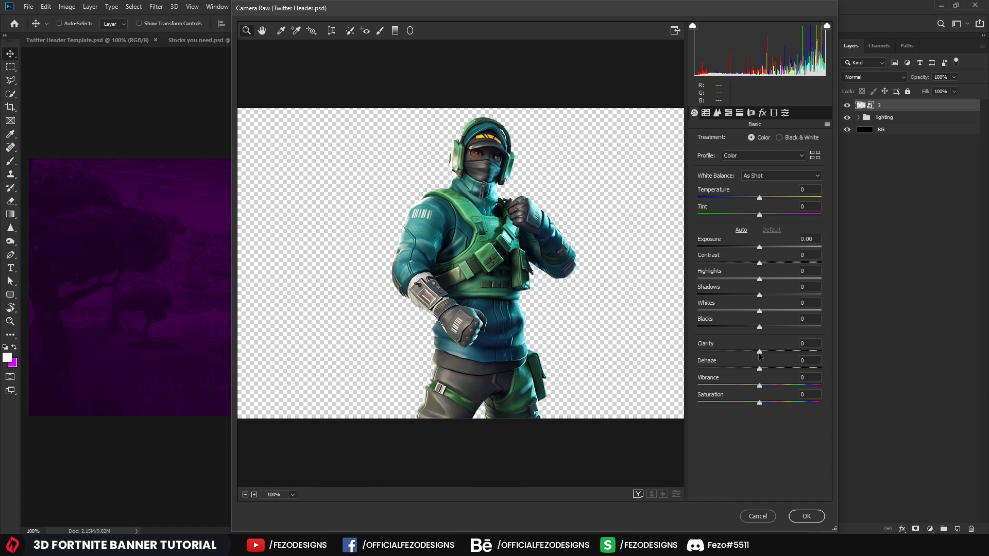
{"action": "left_click_drag", "start_coordinate": [798, 345], "coordinate": [770, 344]}
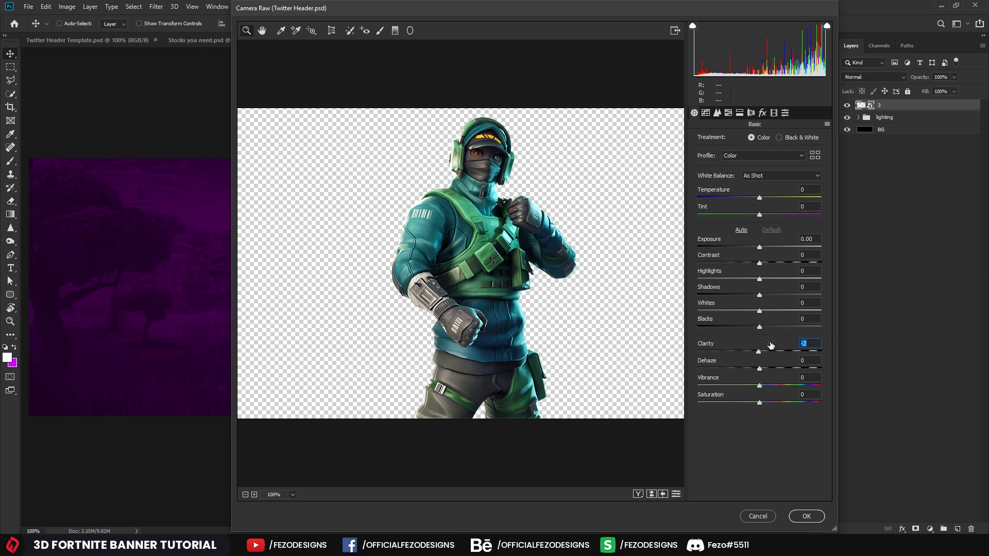
{"action": "type", "text": "20"}
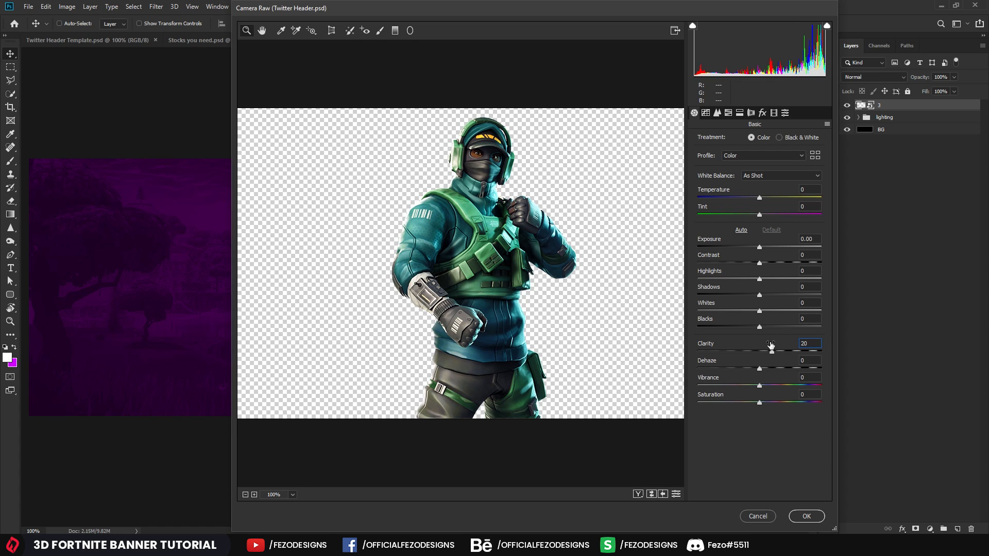
{"action": "key", "text": "BackSpace"}
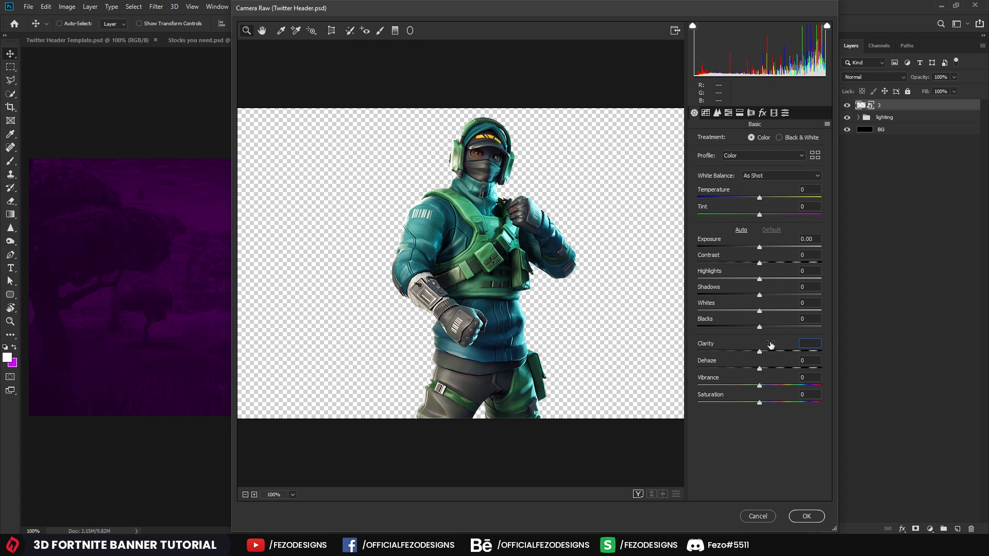
{"action": "type", "text": "15"}
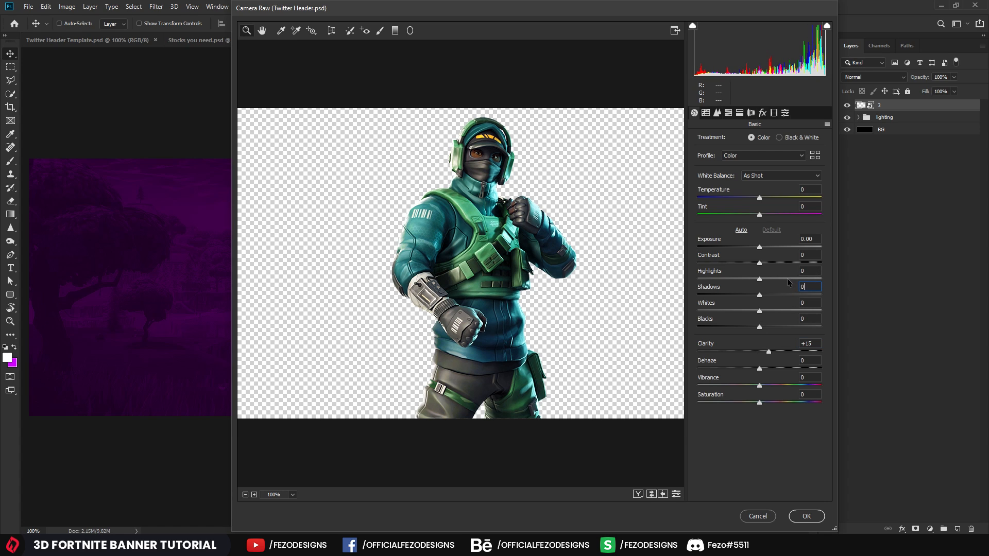
Step: Set the character's Highlights to +25 in Camera Raw and compare the before and after settings
{"action": "left_click", "coordinate": [809, 269]}
{"action": "type", "text": "25"}
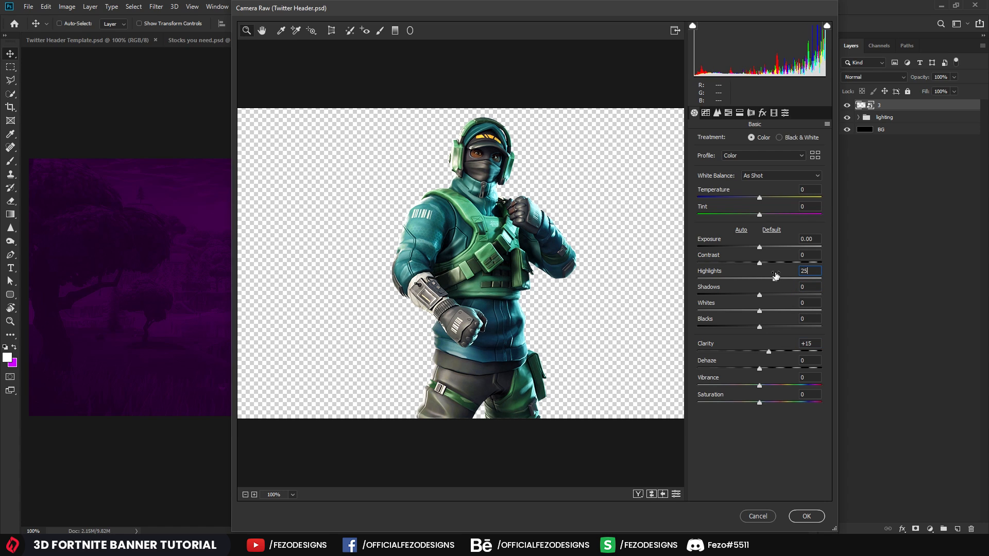
{"action": "left_click", "coordinate": [651, 494]}
{"action": "left_click", "coordinate": [651, 494]}
{"action": "left_click", "coordinate": [651, 493]}
{"action": "left_click", "coordinate": [651, 494]}
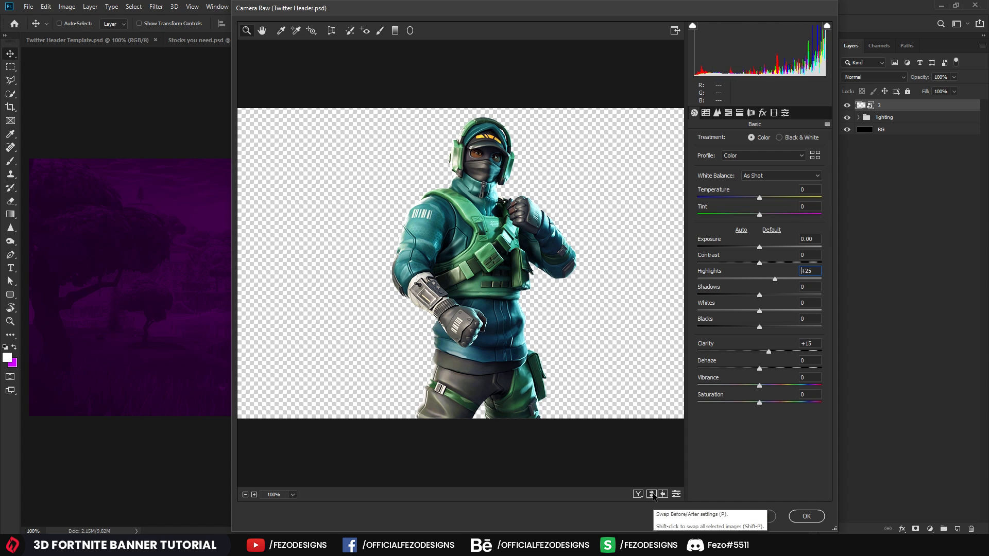
{"action": "left_click", "coordinate": [651, 494]}
{"action": "left_click", "coordinate": [651, 494]}
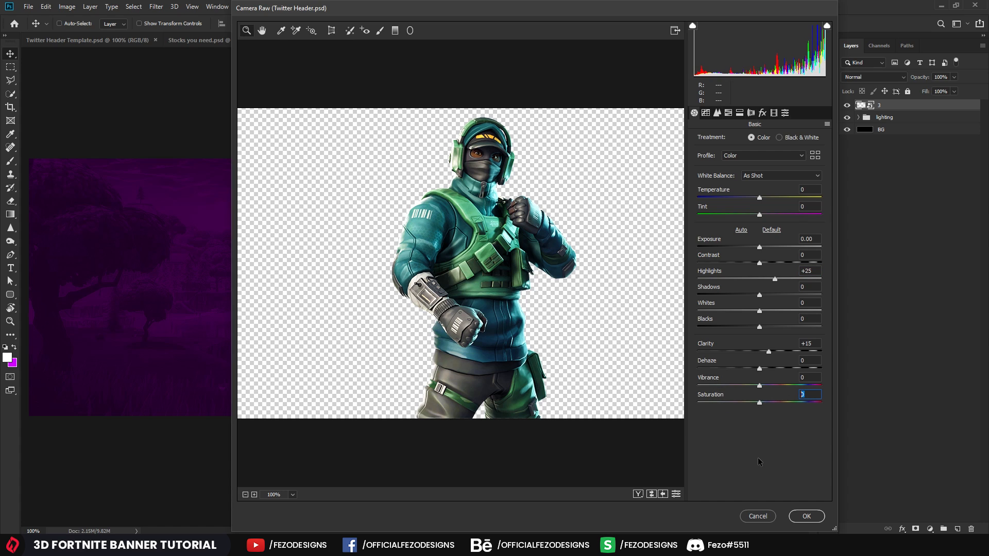
Step: Set Saturation to 20, apply the Camera Raw filter, and collapse layer 3's smart filter list after checking its effect
{"action": "type", "text": "20"}
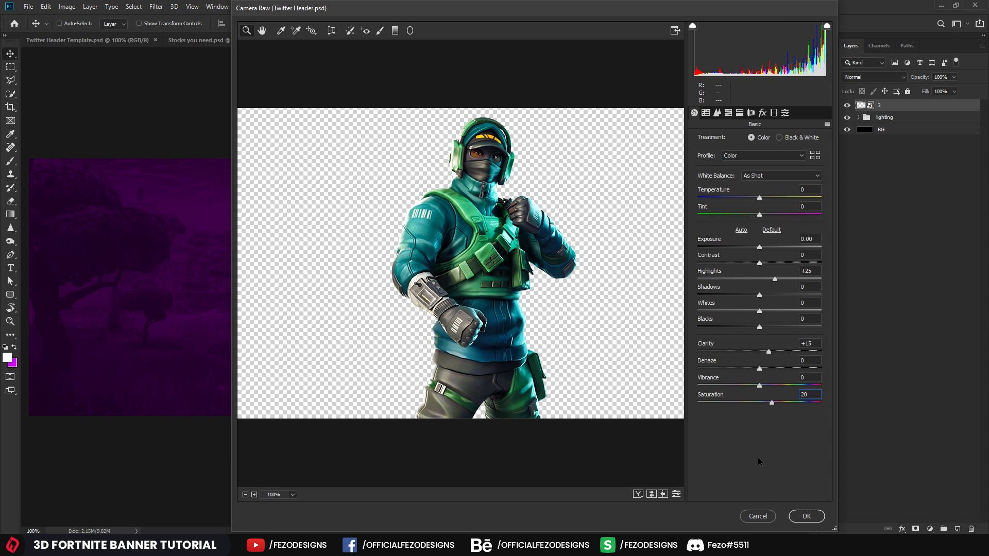
{"action": "left_click", "coordinate": [807, 516]}
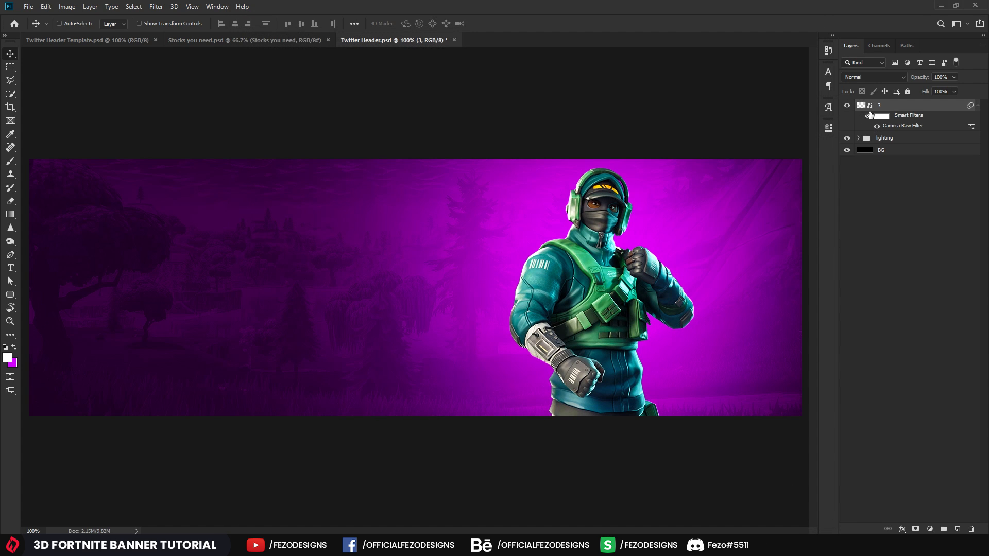
{"action": "left_click", "coordinate": [869, 116]}
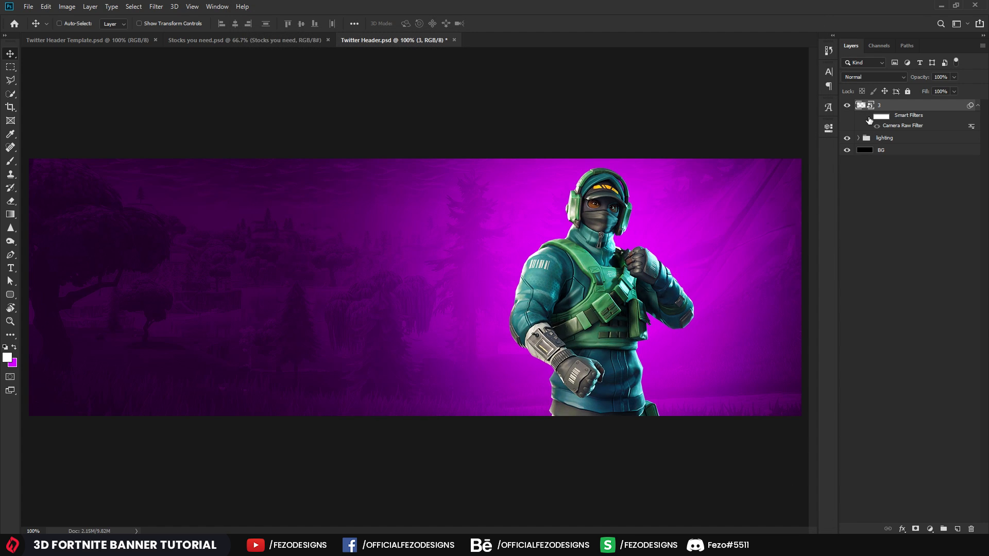
{"action": "left_click", "coordinate": [978, 106]}
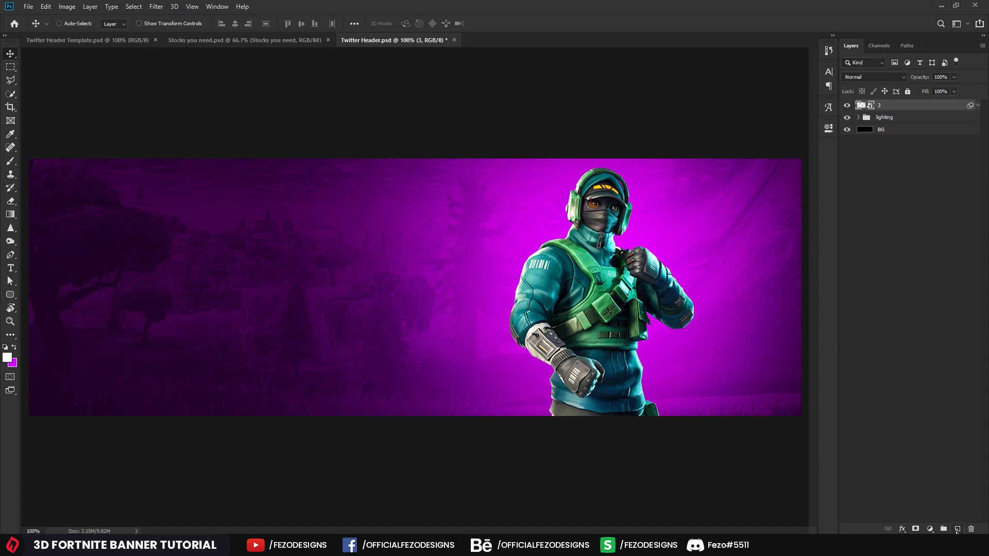
Step: Add a new layer named "lighting3" above the character and clip it to layer 3
{"action": "left_click", "coordinate": [956, 530]}
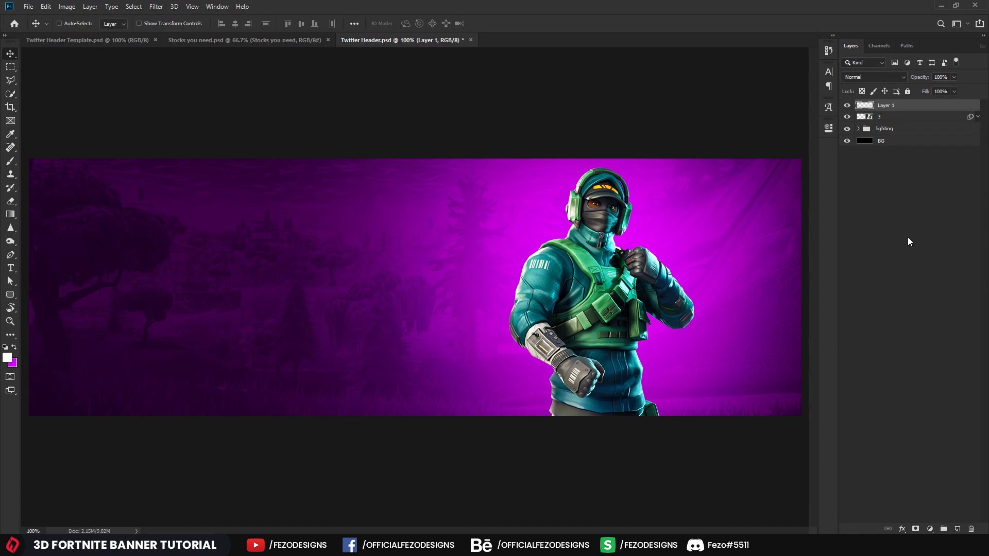
{"action": "double_click", "coordinate": [884, 106]}
{"action": "type", "text": "lighting3"}
{"action": "key", "text": "Return"}
{"action": "left_click", "coordinate": [870, 108], "text": "alt"}
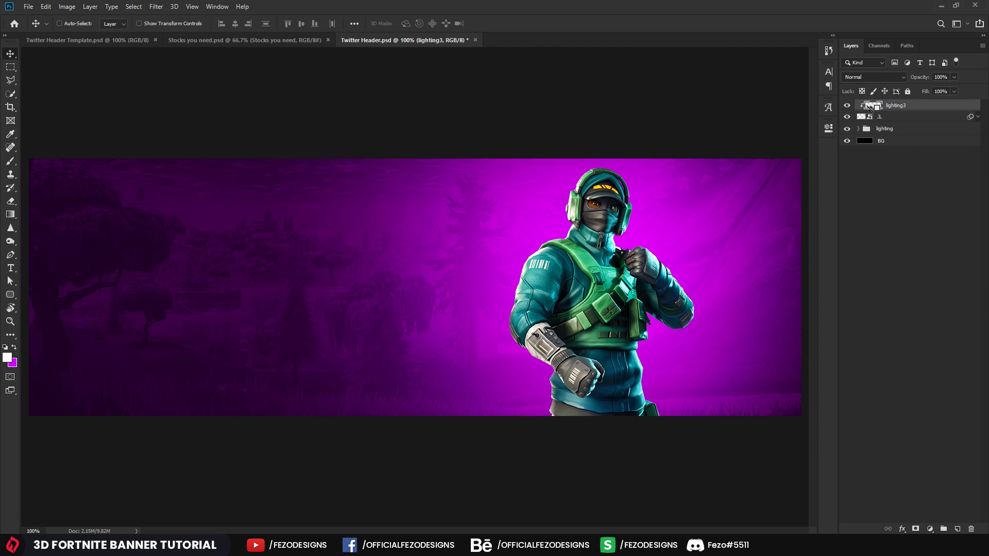
Step: Set lighting3 to Overlay and brush soft white light onto the character's left side with a brush of about 650 px
{"action": "key", "text": "b"}
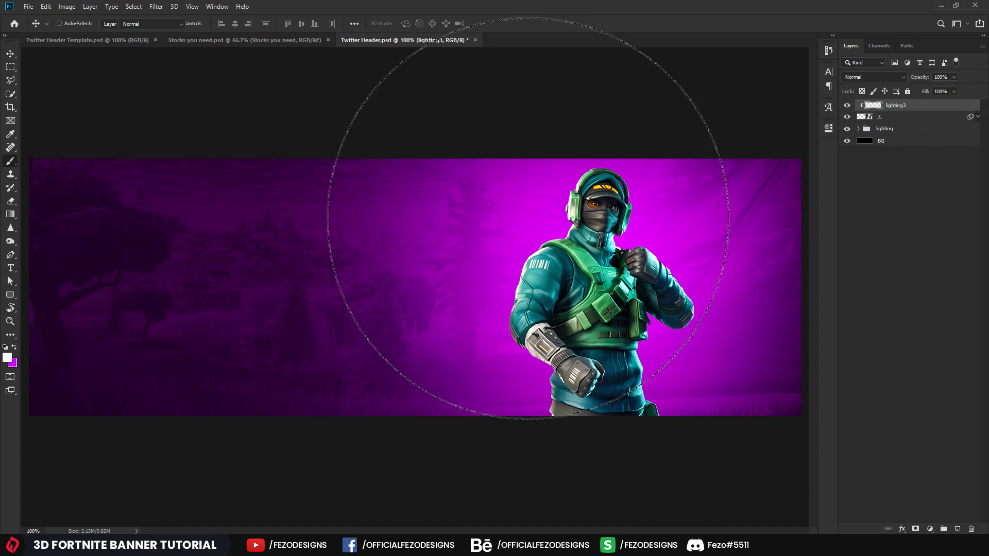
{"action": "left_click", "coordinate": [501, 236]}
{"action": "left_click_drag", "start_coordinate": [420, 227], "coordinate": [432, 229]}
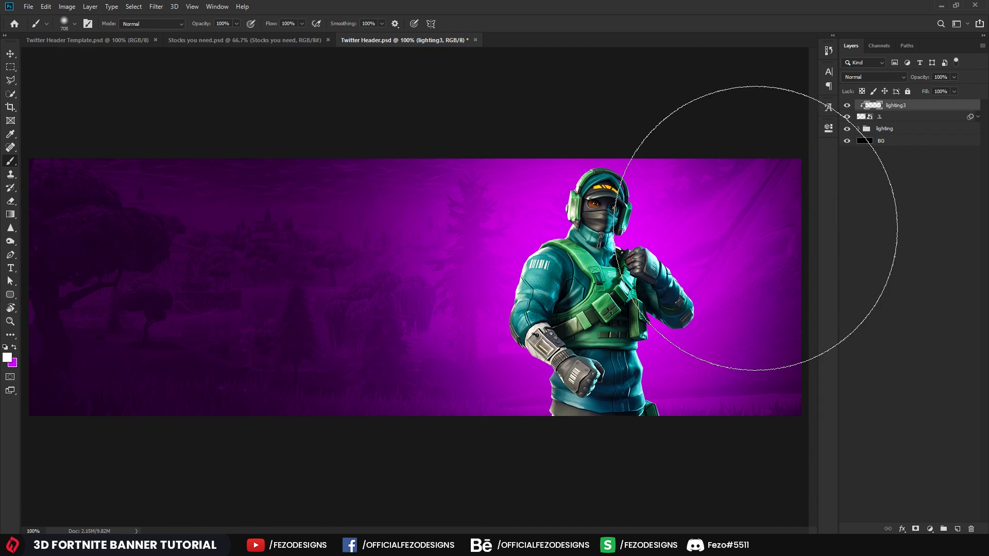
{"action": "left_click", "coordinate": [872, 77]}
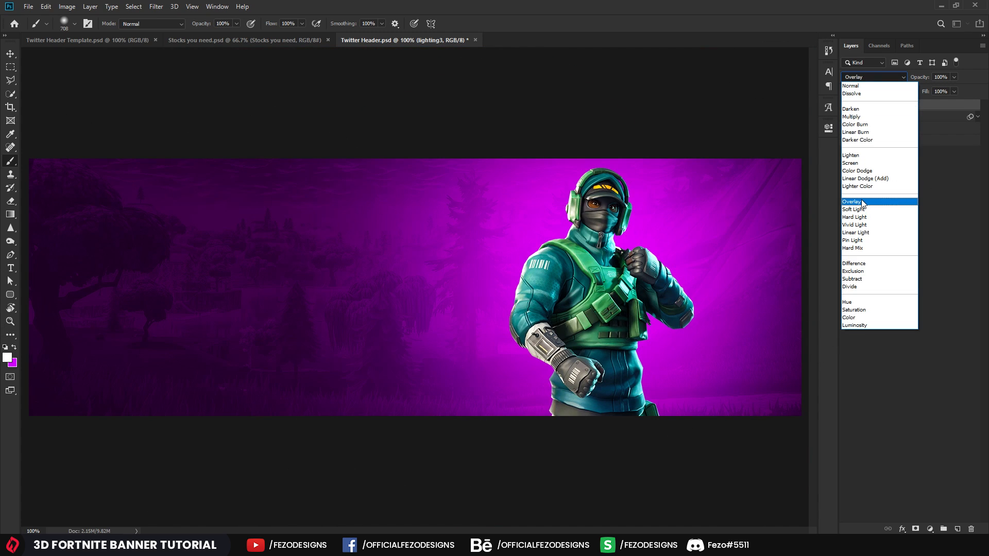
{"action": "left_click", "coordinate": [862, 202]}
{"action": "left_click_drag", "start_coordinate": [502, 199], "coordinate": [484, 193]}
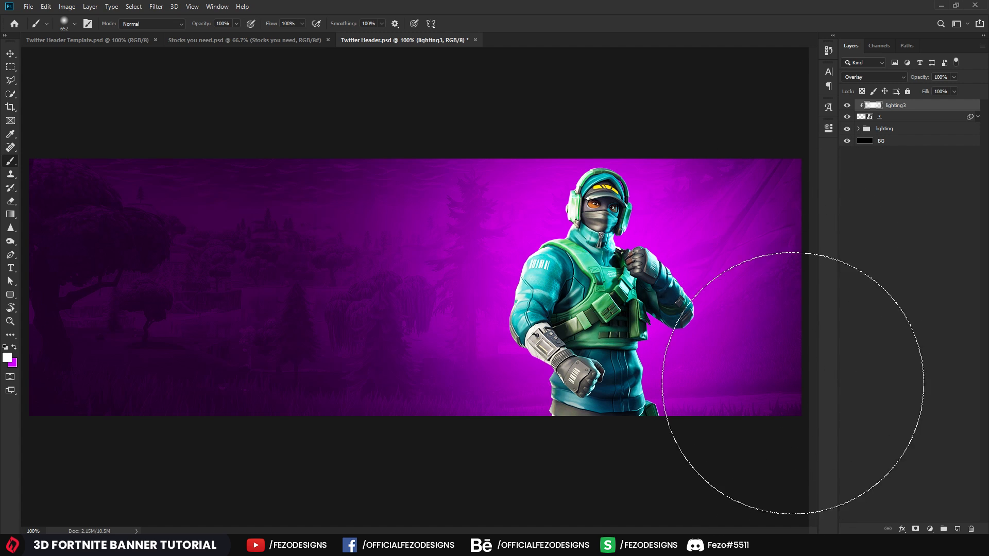
Step: Set the foreground color to 000000 and brush opacity to 50%, and paint soft shading on the character's right side
{"action": "left_click", "coordinate": [8, 362]}
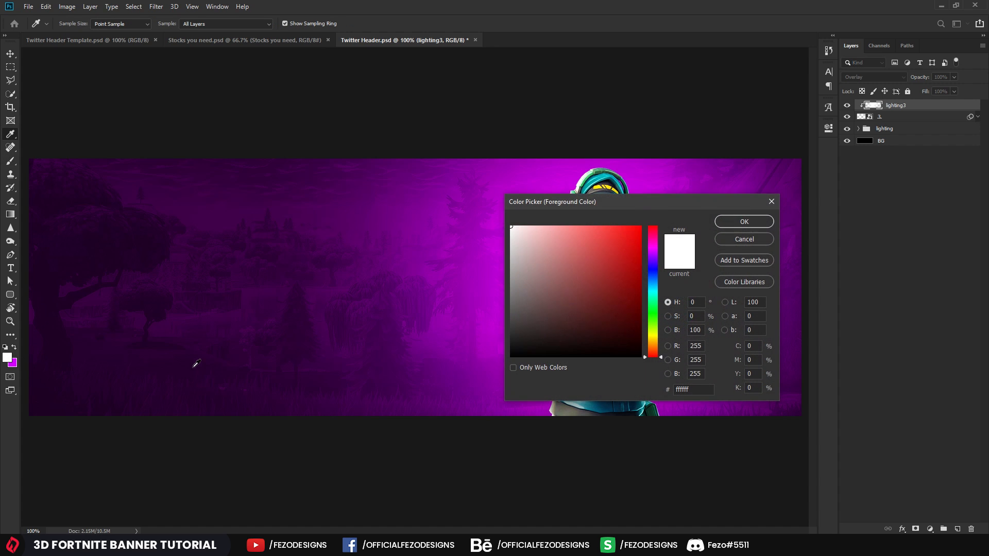
{"action": "type", "text": "000000"}
{"action": "left_click", "coordinate": [745, 222]}
{"action": "key", "text": "b"}
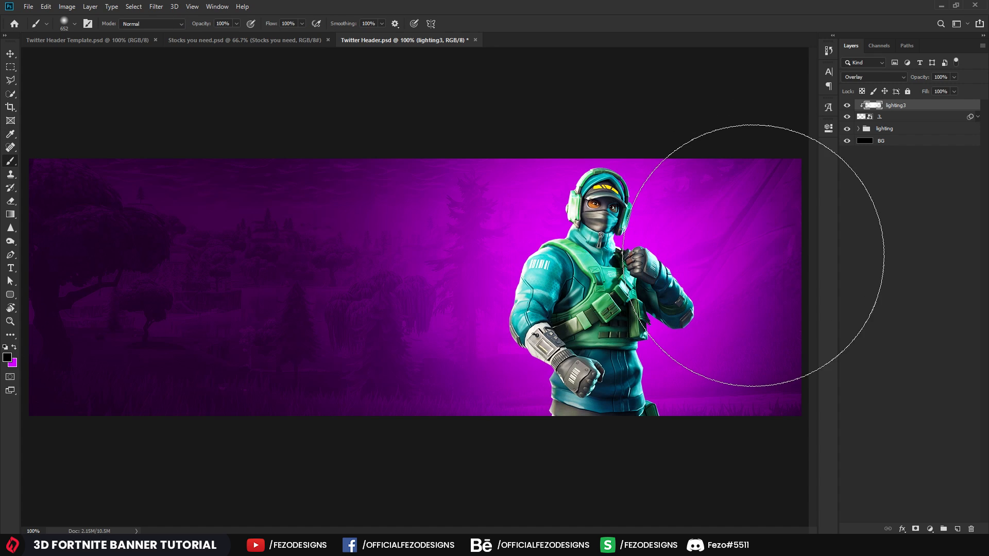
{"action": "left_click_drag", "start_coordinate": [194, 24], "coordinate": [179, 25]}
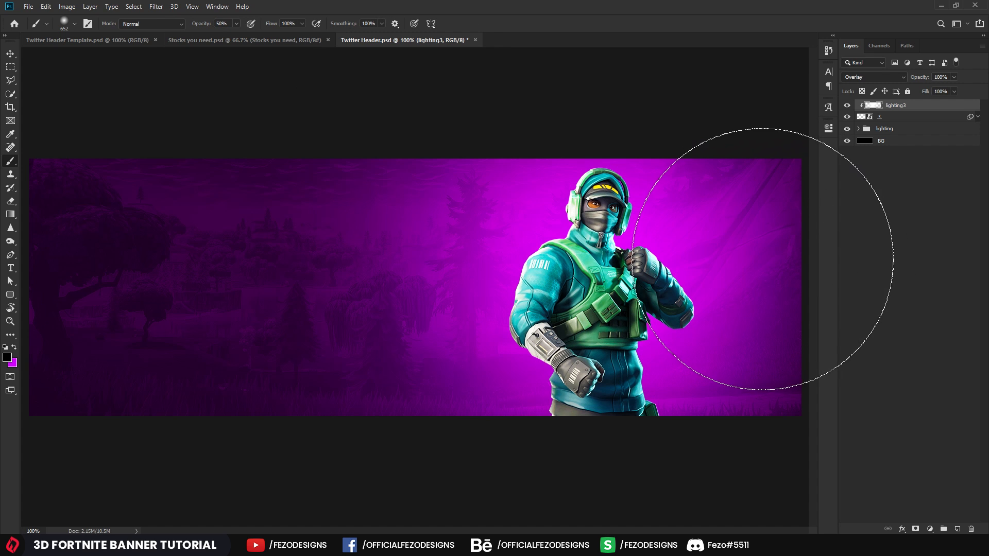
{"action": "left_click_drag", "start_coordinate": [698, 263], "coordinate": [646, 253]}
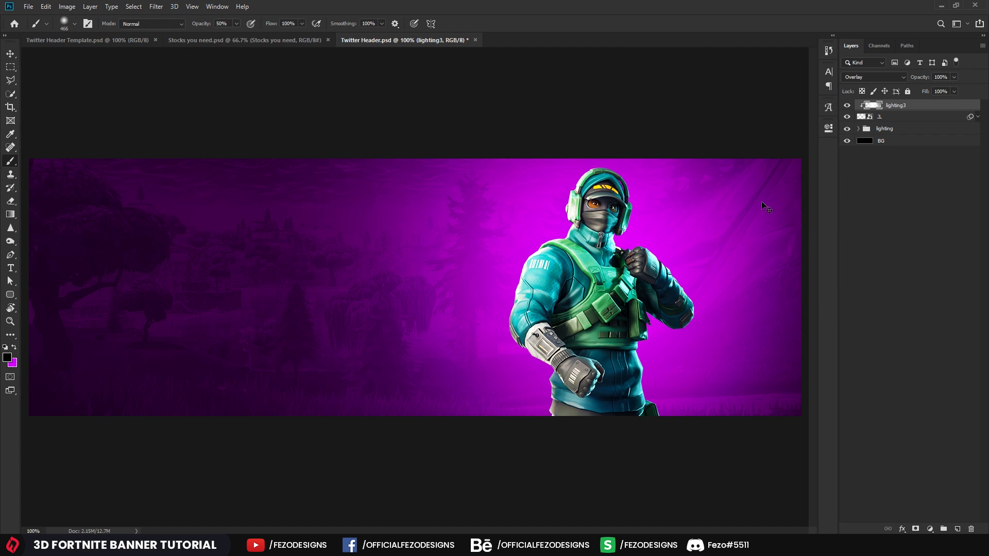
Step: Compare the character with and without the lighting3 layer, and set that layer's opacity to 80%
{"action": "left_click", "coordinate": [847, 107]}
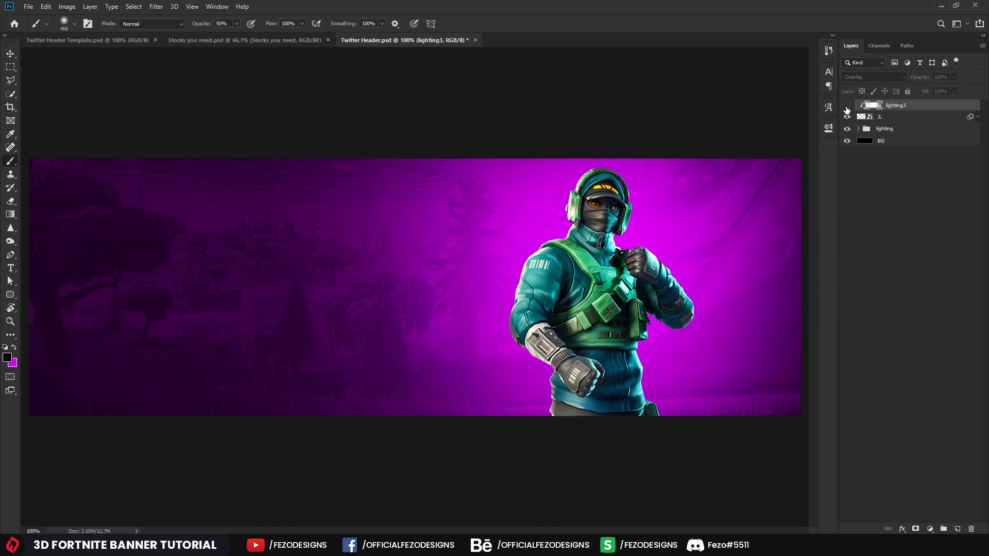
{"action": "left_click", "coordinate": [847, 106]}
{"action": "left_click", "coordinate": [846, 106]}
{"action": "left_click", "coordinate": [847, 107]}
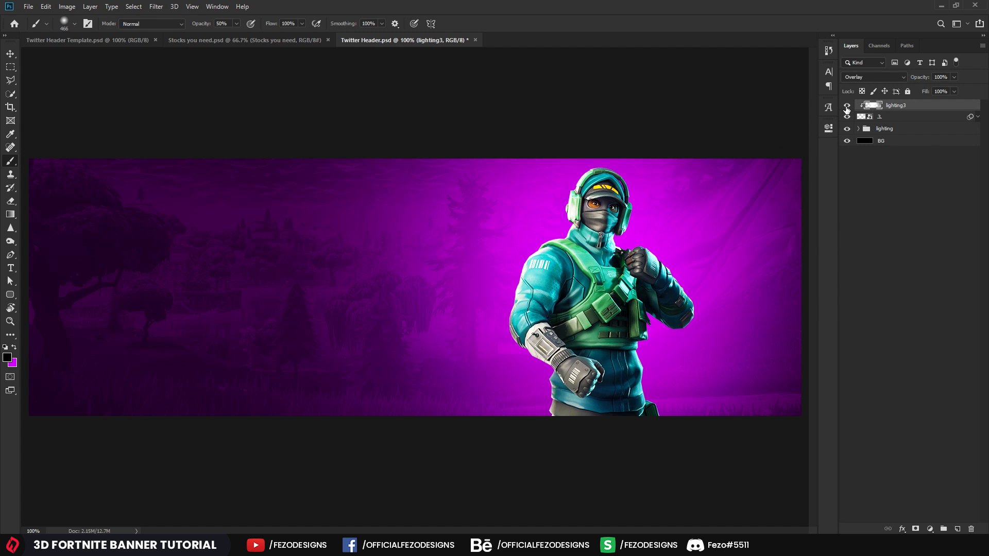
{"action": "left_click", "coordinate": [921, 79]}
{"action": "type", "text": "80"}
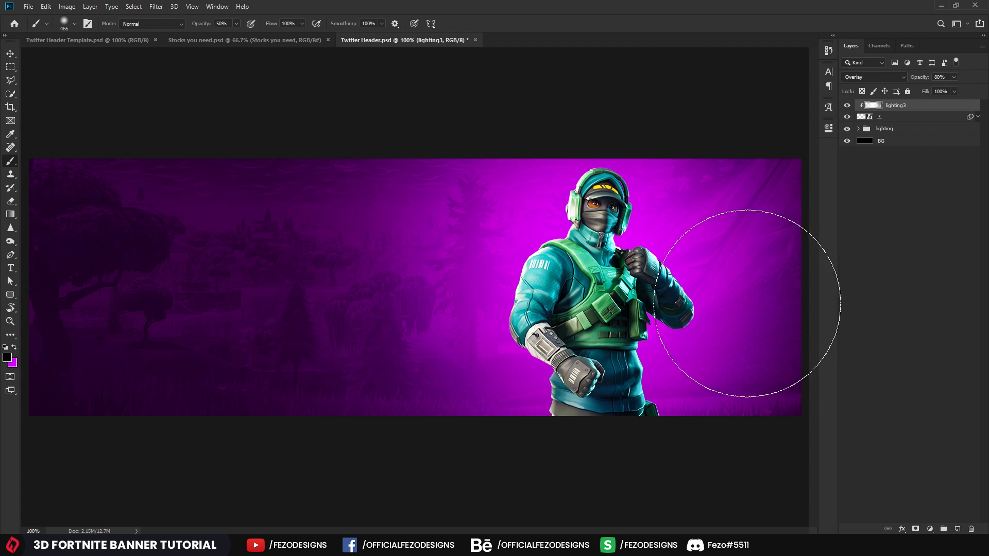
Step: Soften the shading on the character's right side with a soft eraser of about 363 px, and compare the character without lighting3
{"action": "type", "text": "e"}
{"action": "left_click_drag", "start_coordinate": [719, 293], "coordinate": [680, 292]}
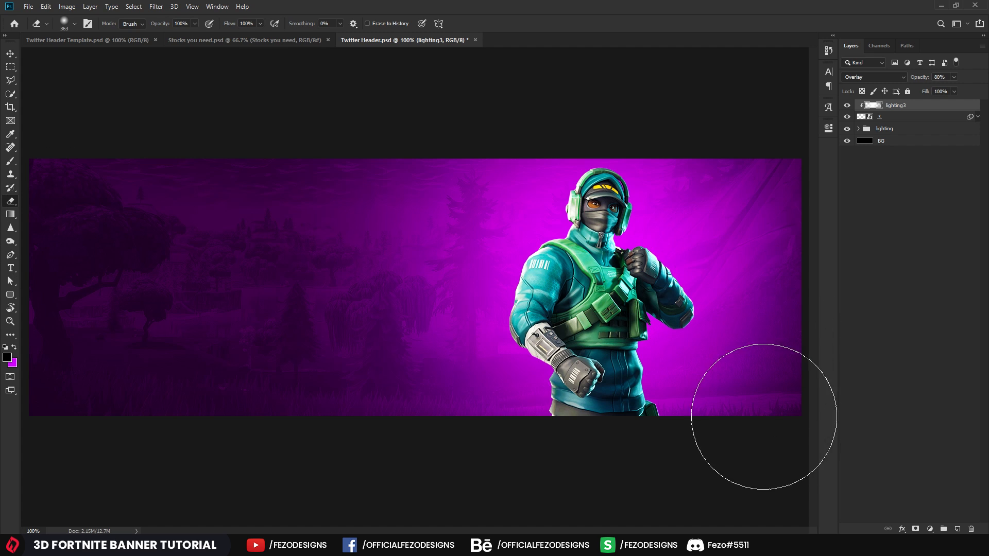
{"action": "key", "text": "z"}
{"action": "left_click", "coordinate": [847, 105]}
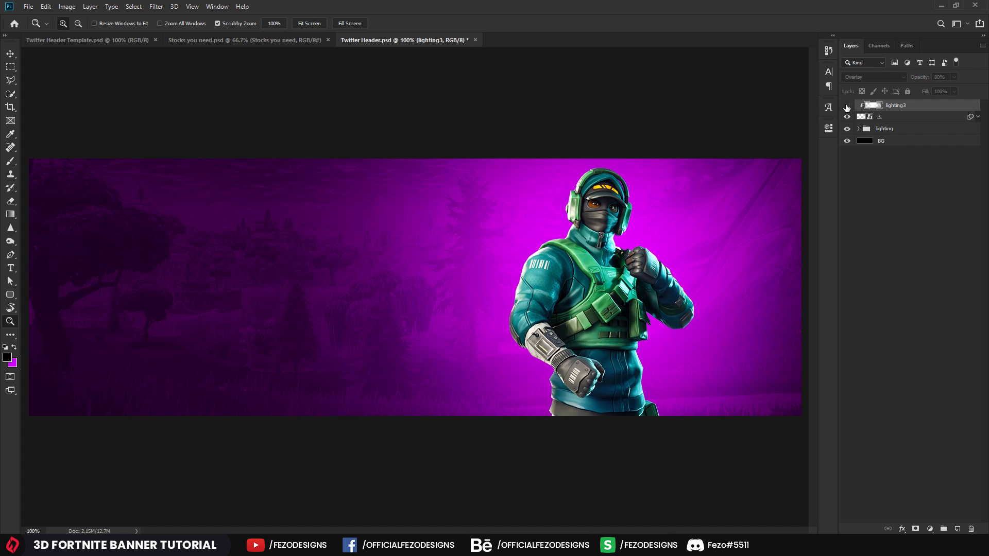
{"action": "left_click", "coordinate": [847, 105]}
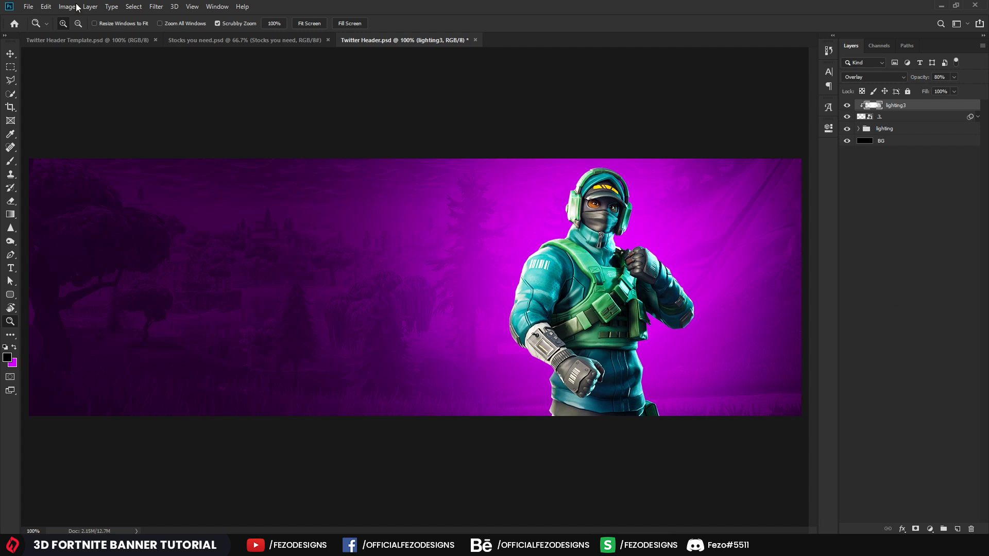
Step: Place image 2 from the Fortnite PNG folder as an embedded object, scaled to about 54.10% and positioned to the right of the first character
{"action": "left_click", "coordinate": [29, 7]}
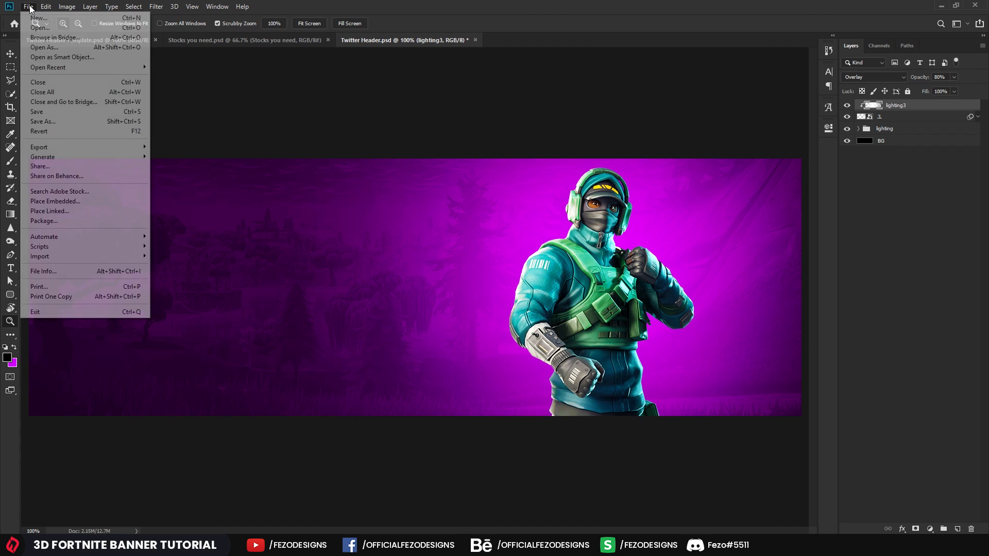
{"action": "left_click", "coordinate": [49, 201]}
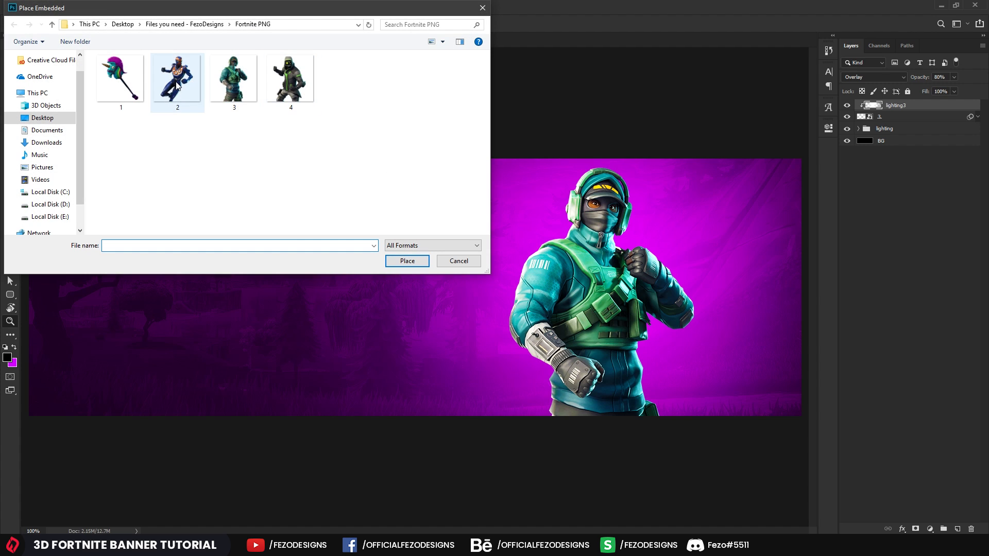
{"action": "double_click", "coordinate": [176, 85]}
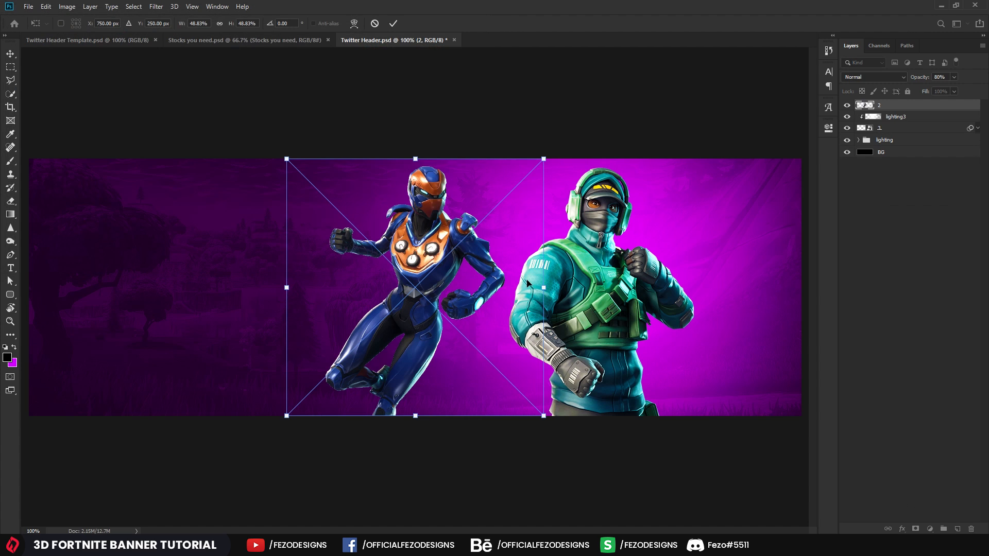
{"action": "left_click_drag", "start_coordinate": [540, 419], "coordinate": [567, 448]}
{"action": "left_click_drag", "start_coordinate": [461, 309], "coordinate": [721, 320]}
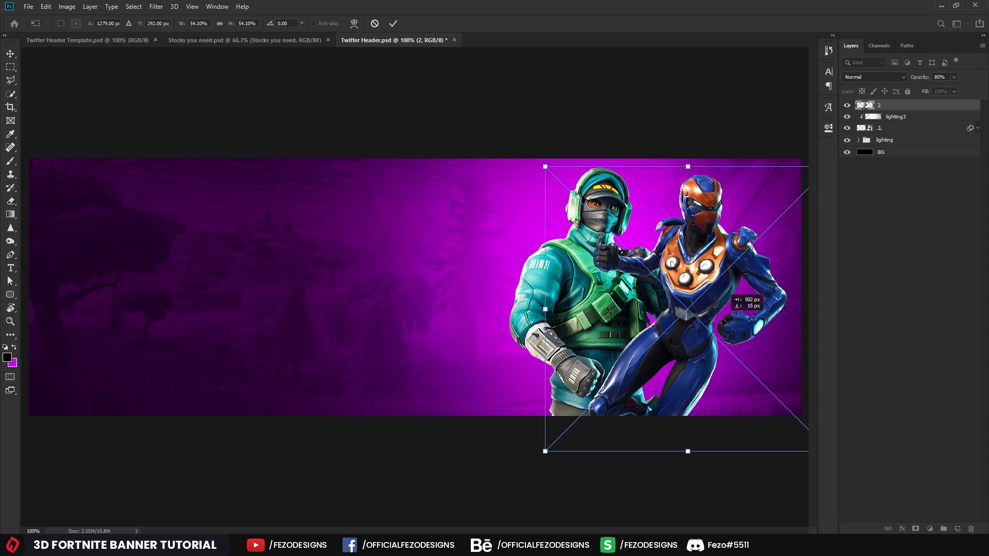
{"action": "key", "text": "Return"}
{"action": "key", "text": "z"}
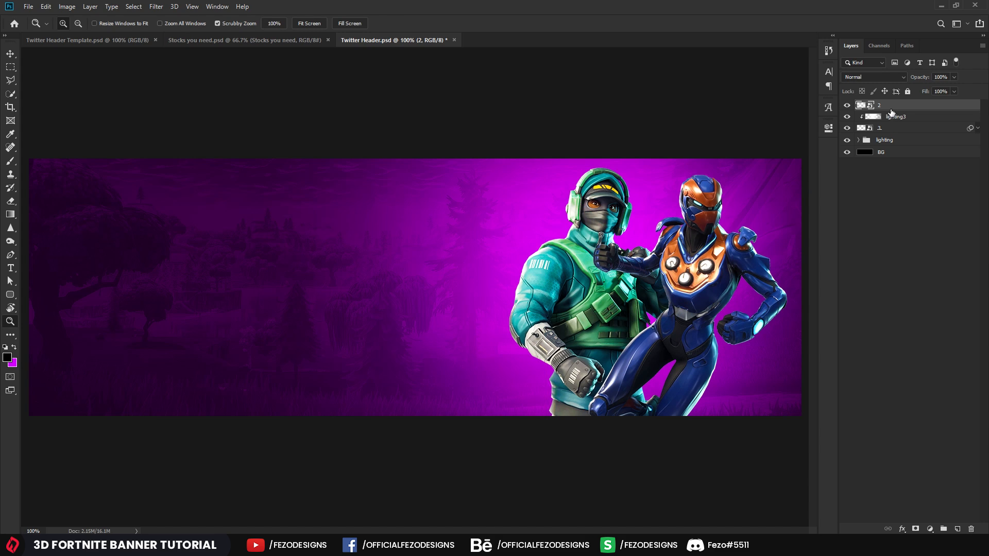
Step: Move layer 2 beneath layer 3, and shift the front character together with lighting3 slightly to the left
{"action": "left_click_drag", "start_coordinate": [891, 109], "coordinate": [884, 133]}
{"action": "key", "text": "v"}
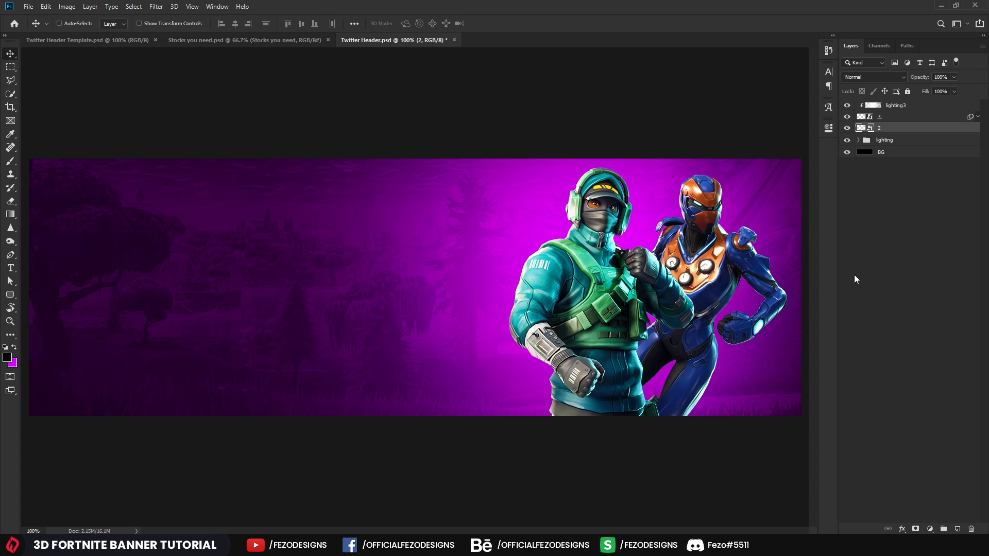
{"action": "left_click", "coordinate": [909, 105]}
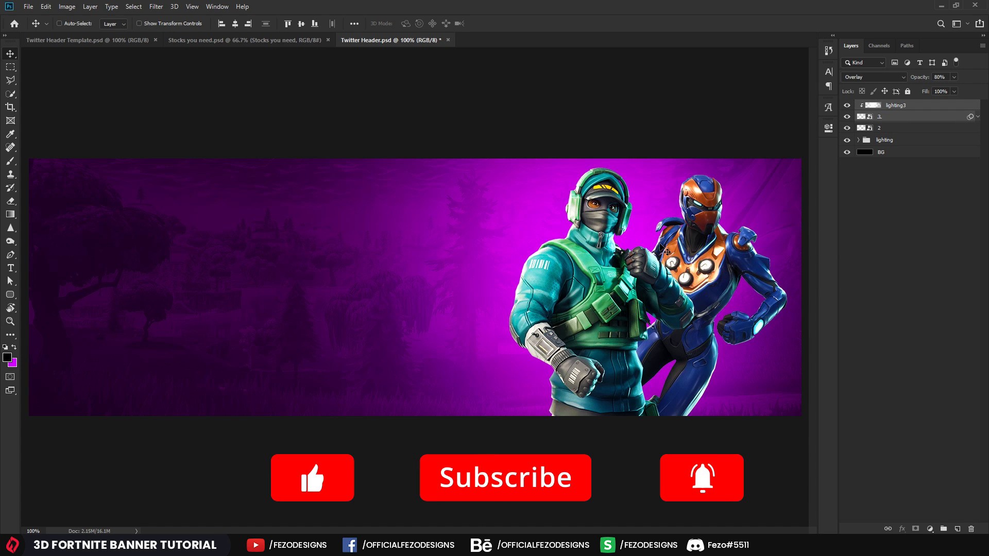
{"action": "left_click_drag", "start_coordinate": [665, 250], "coordinate": [646, 249]}
Step: Enlarge the second character on layer 2 to about 59.86% and reposition it slightly lower and closer behind the front character
{"action": "left_click", "coordinate": [880, 129]}
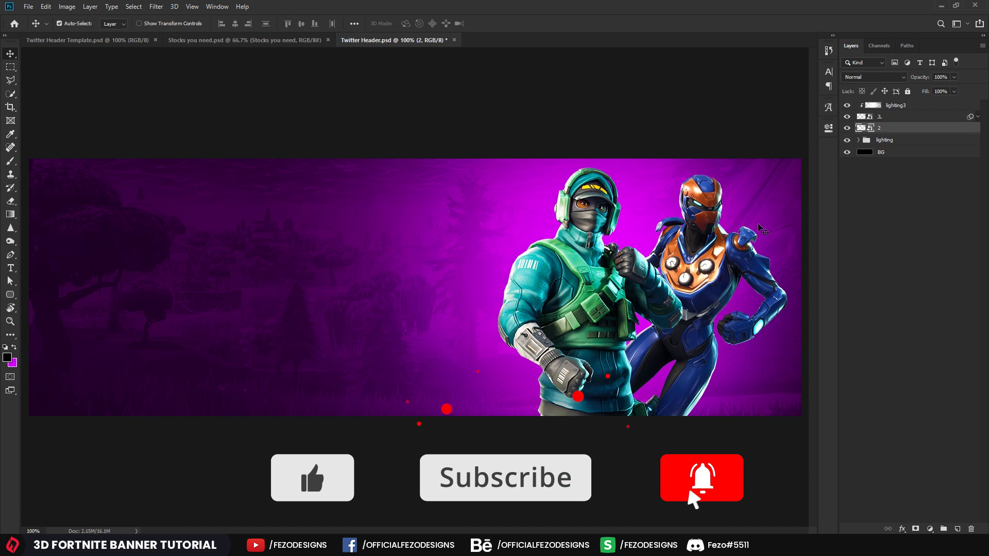
{"action": "key", "text": "ctrl+t"}
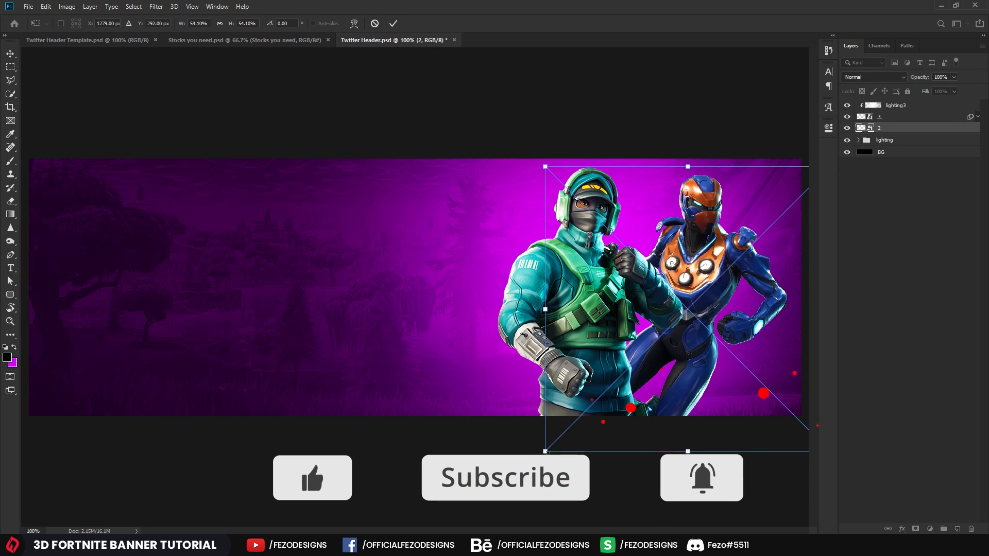
{"action": "key", "text": "Return"}
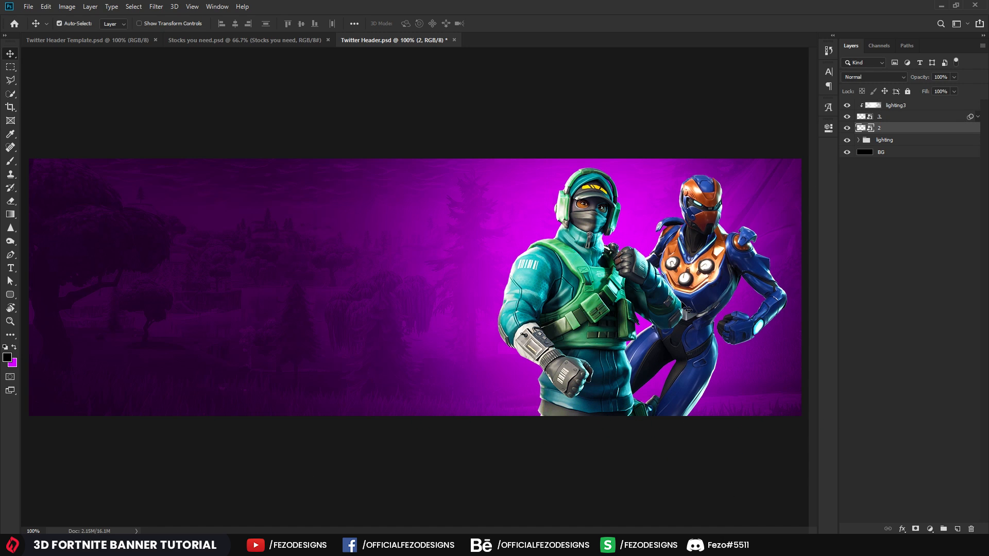
{"action": "key", "text": "ctrl+t"}
{"action": "left_click_drag", "start_coordinate": [544, 451], "coordinate": [505, 470]}
{"action": "mouse_move", "coordinate": [746, 341]}
{"action": "left_mouse_down"}
{"action": "mouse_move", "coordinate": [739, 353]}
{"action": "mouse_move", "coordinate": [752, 355]}
{"action": "left_mouse_up"}
{"action": "left_click_drag", "start_coordinate": [522, 490], "coordinate": [515, 494]}
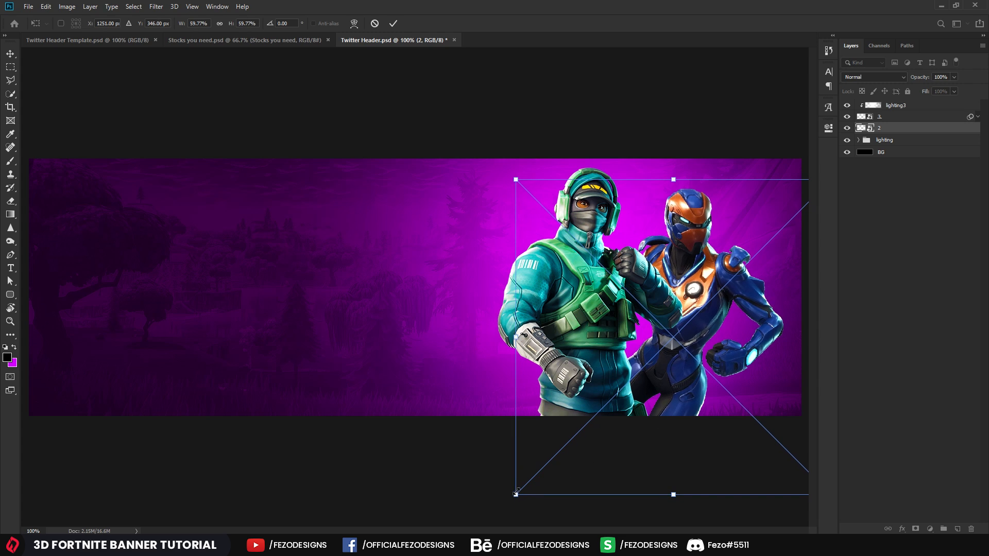
{"action": "left_click_drag", "start_coordinate": [734, 361], "coordinate": [733, 362]}
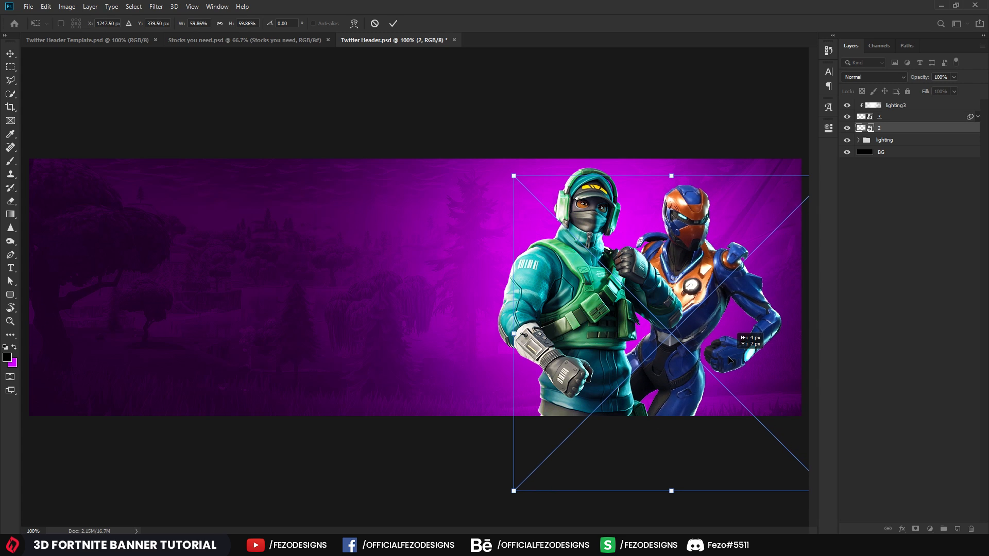
{"action": "key", "text": "Return"}
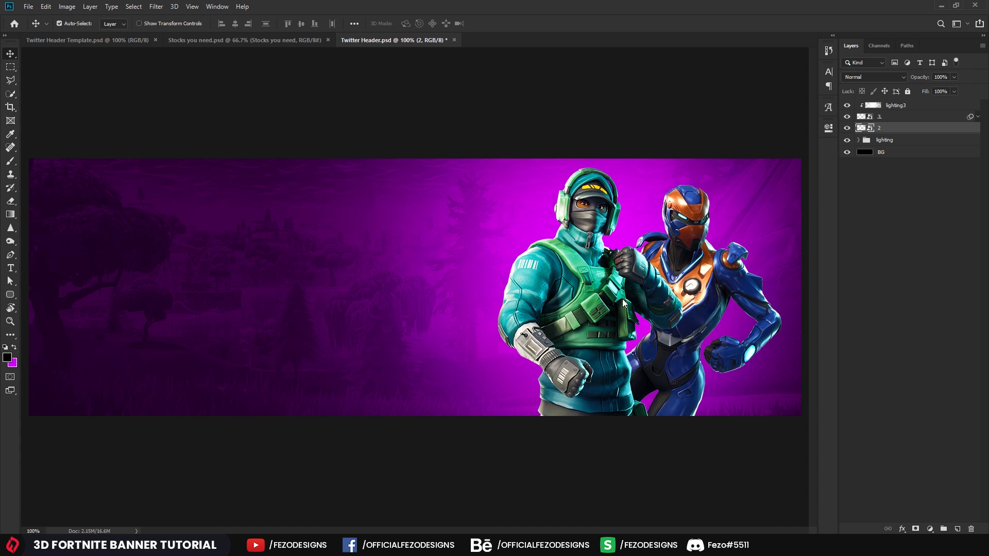
Step: Apply the Camera Raw Filter to layer 2 with Clarity +15, Highlights +25 and Saturation +15
{"action": "key", "text": "ctrl+shift+a"}
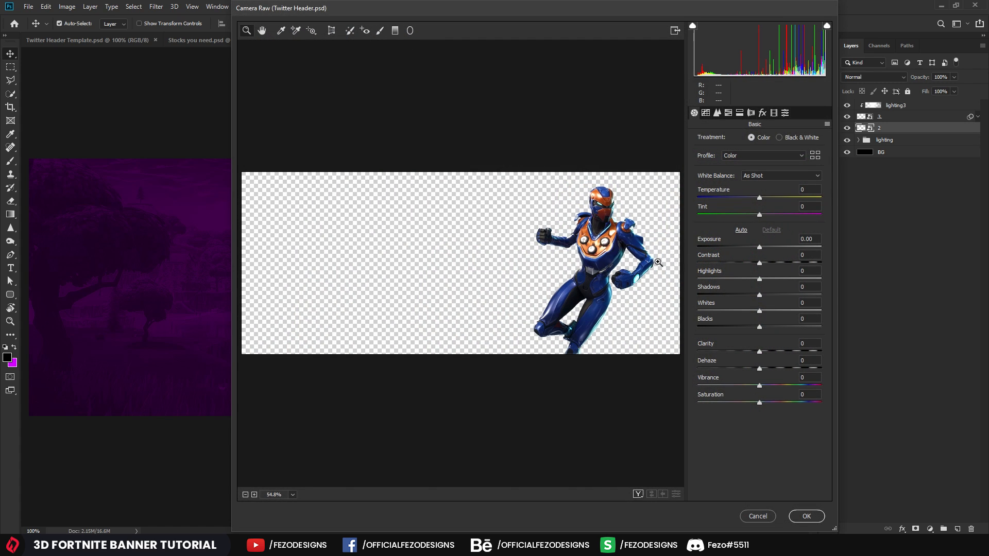
{"action": "left_click", "coordinate": [657, 262]}
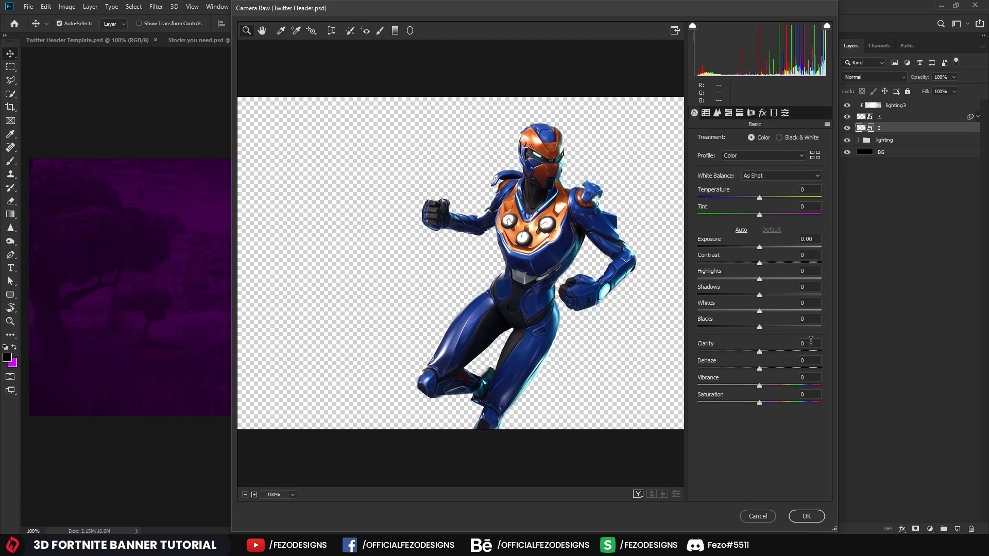
{"action": "left_click", "coordinate": [763, 345]}
{"action": "type", "text": "15"}
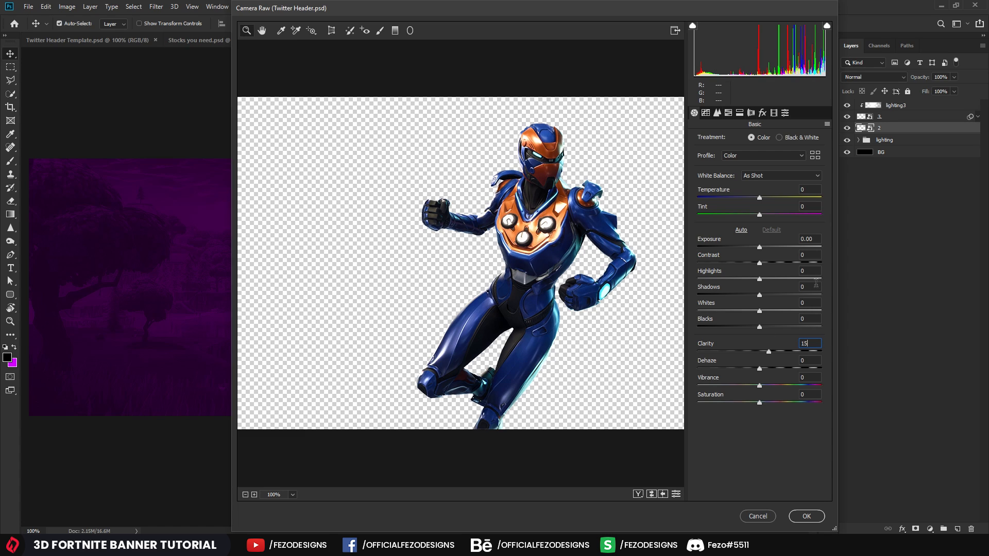
{"action": "left_click", "coordinate": [799, 270]}
{"action": "type", "text": "25"}
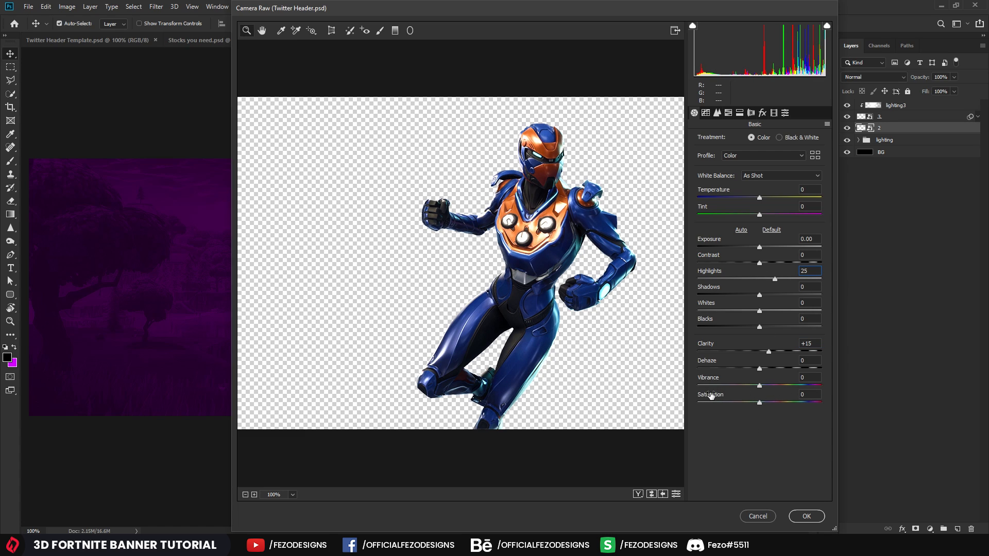
{"action": "left_click", "coordinate": [808, 394]}
{"action": "type", "text": "20"}
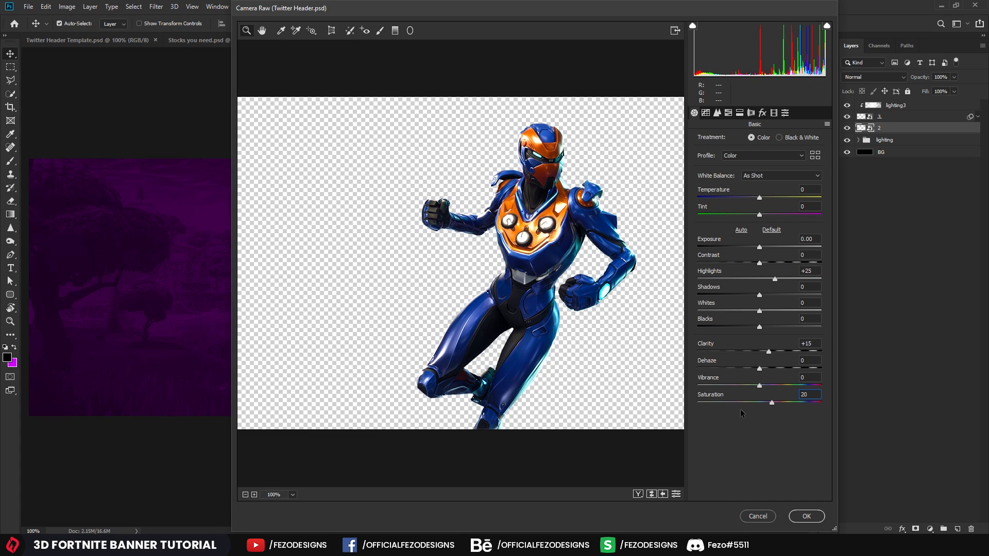
{"action": "key", "text": "BackSpace"}
{"action": "key", "text": "BackSpace"}
{"action": "type", "text": "15"}
{"action": "left_click", "coordinate": [807, 515]}
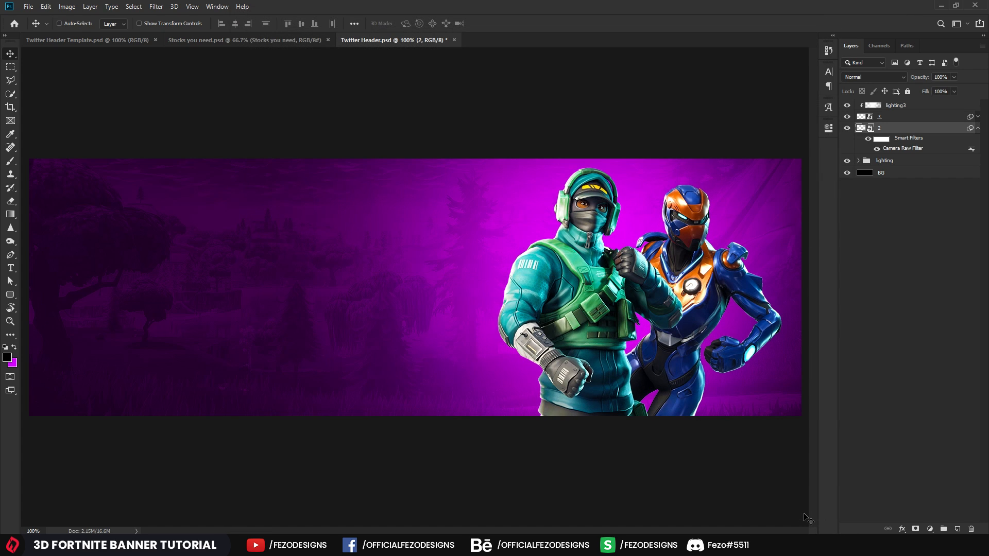
Step: Compare the second character with and without its smart filters
{"action": "left_click", "coordinate": [869, 139]}
{"action": "left_click", "coordinate": [868, 139]}
{"action": "left_click", "coordinate": [868, 139]}
Step: Add a new layer above layer 2, collapse layer 2's filter list, and clip the new layer to layer 2
{"action": "left_click", "coordinate": [959, 530]}
{"action": "left_click", "coordinate": [977, 140]}
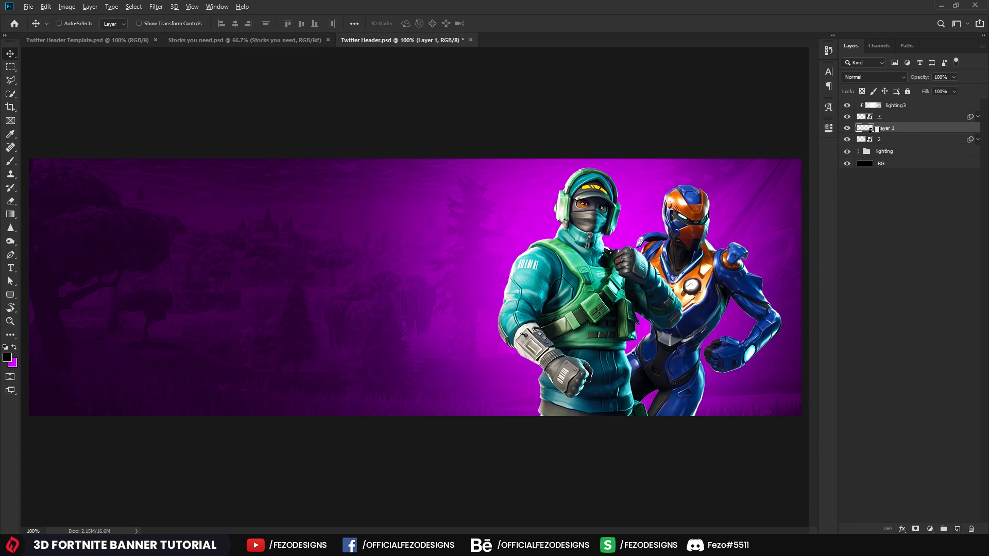
{"action": "left_click", "coordinate": [875, 134], "text": "alt"}
Step: Brush soft ffffff light at 100% opacity and about 606 px onto the second character's upper right, and set the clipped layer to Overlay
{"action": "key", "text": "b"}
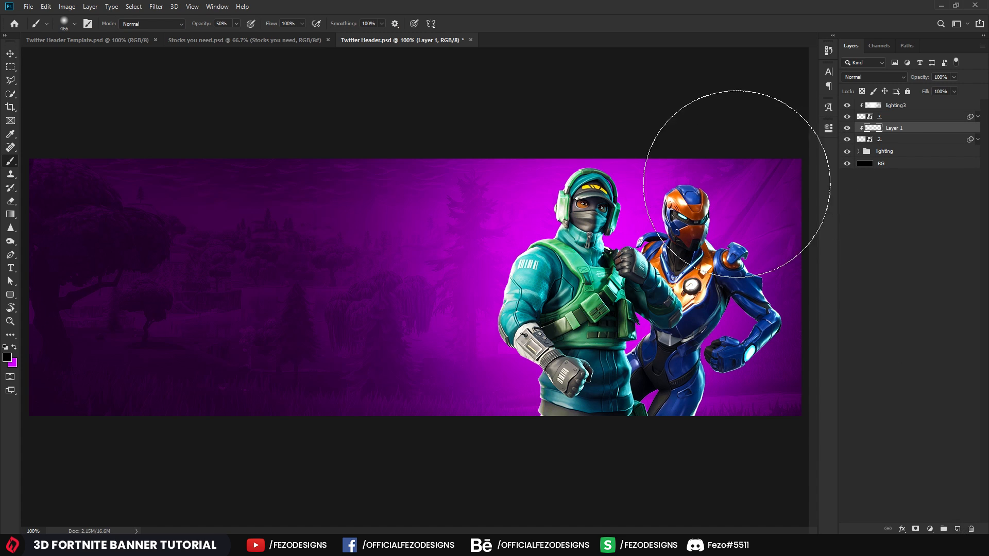
{"action": "left_click", "coordinate": [10, 357]}
{"action": "left_click", "coordinate": [510, 223]}
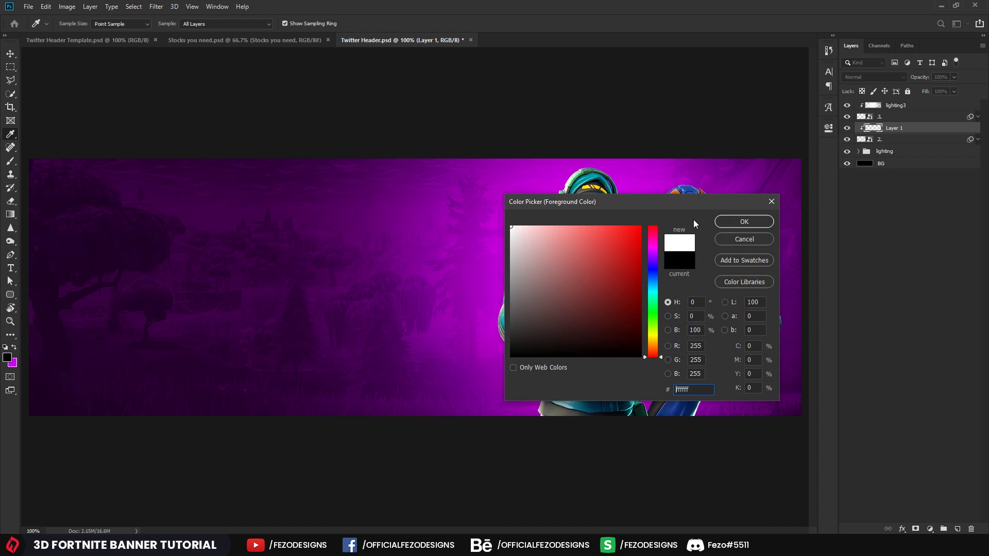
{"action": "left_click", "coordinate": [745, 220]}
{"action": "left_click_drag", "start_coordinate": [648, 228], "coordinate": [684, 228]}
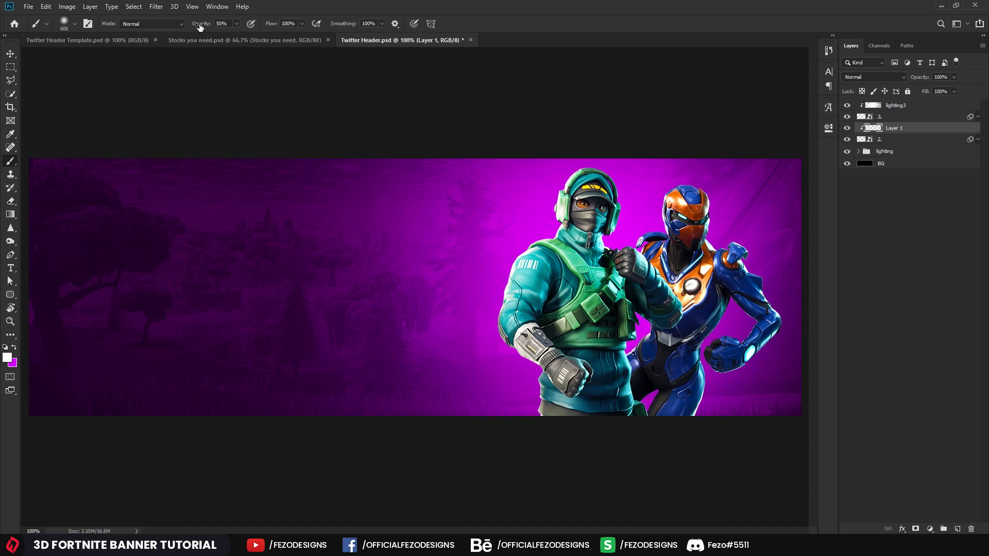
{"action": "left_click_drag", "start_coordinate": [195, 26], "coordinate": [233, 28]}
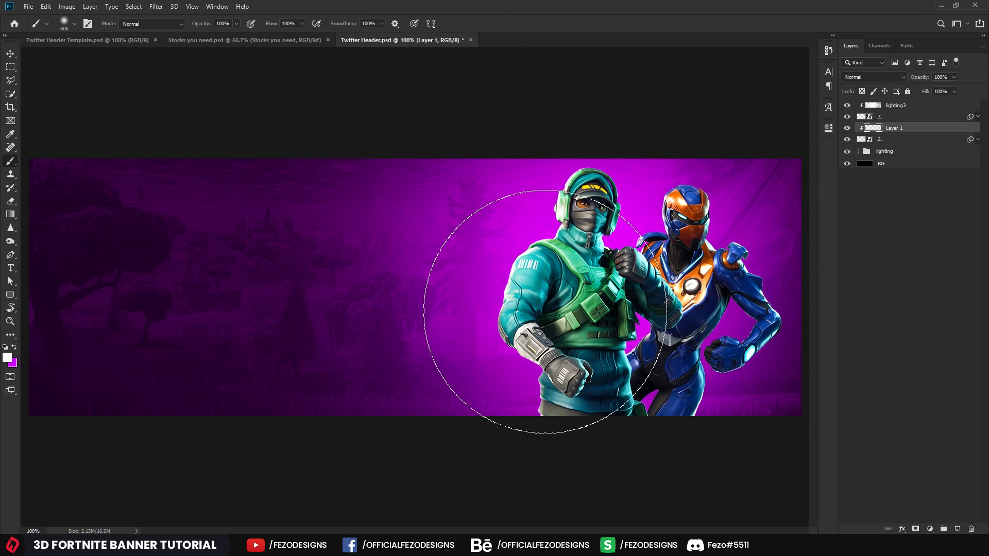
{"action": "scroll", "coordinate": [621, 351], "scroll_direction": "down", "scroll_amount": 2}
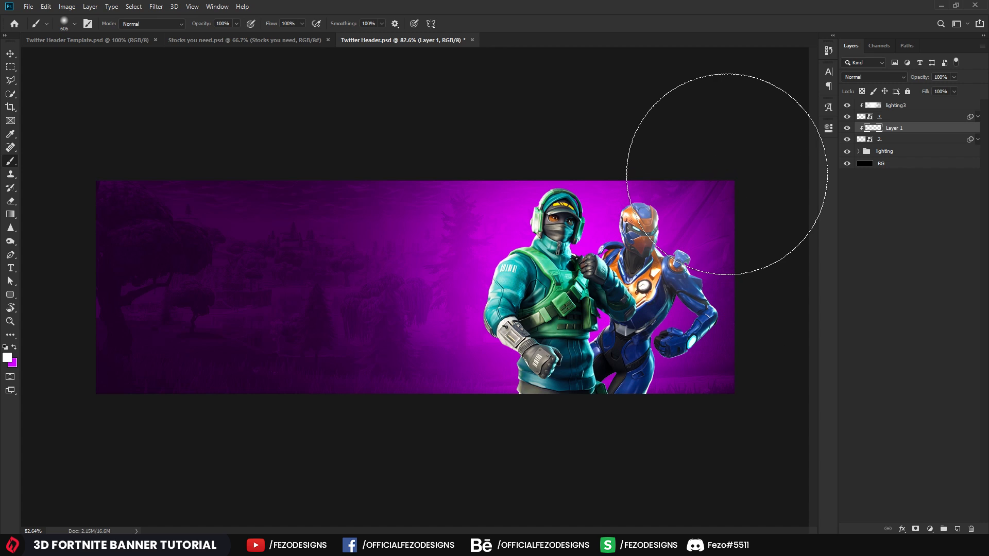
{"action": "left_click", "coordinate": [873, 77]}
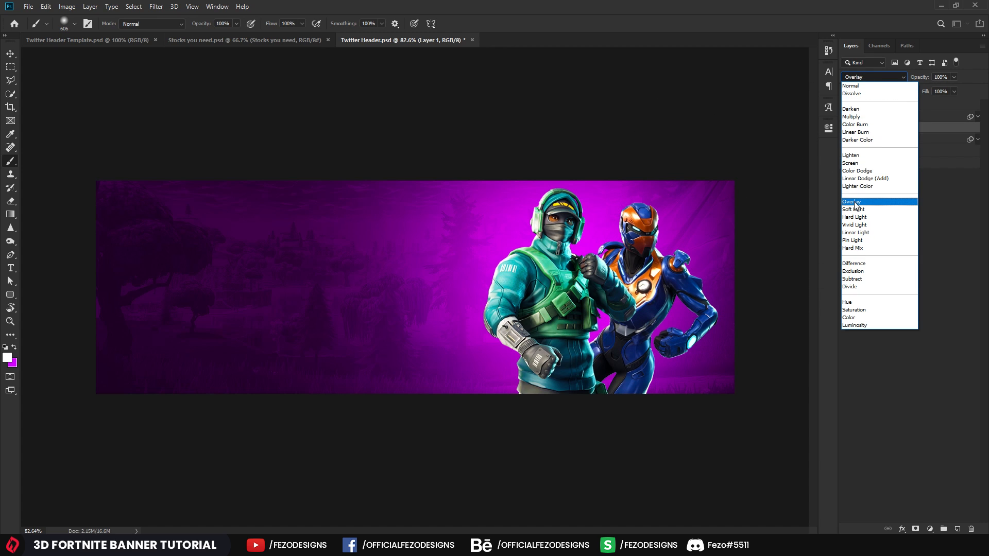
{"action": "left_click", "coordinate": [861, 197]}
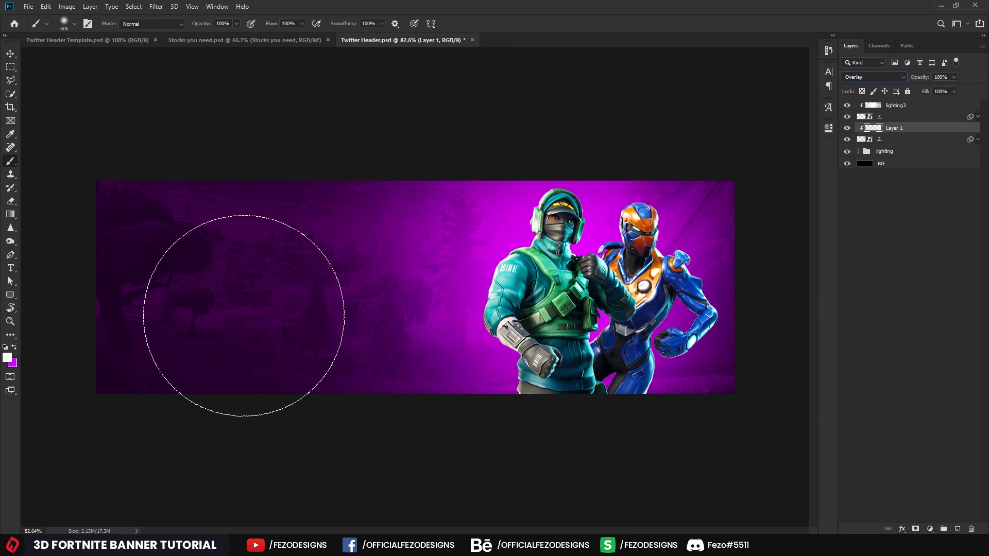
Step: Set the foreground color to 000000 and brush opacity to 50%, and paint soft shading on the second character at about 437 px
{"action": "left_click", "coordinate": [7, 357]}
{"action": "left_click_drag", "start_coordinate": [524, 348], "coordinate": [468, 398]}
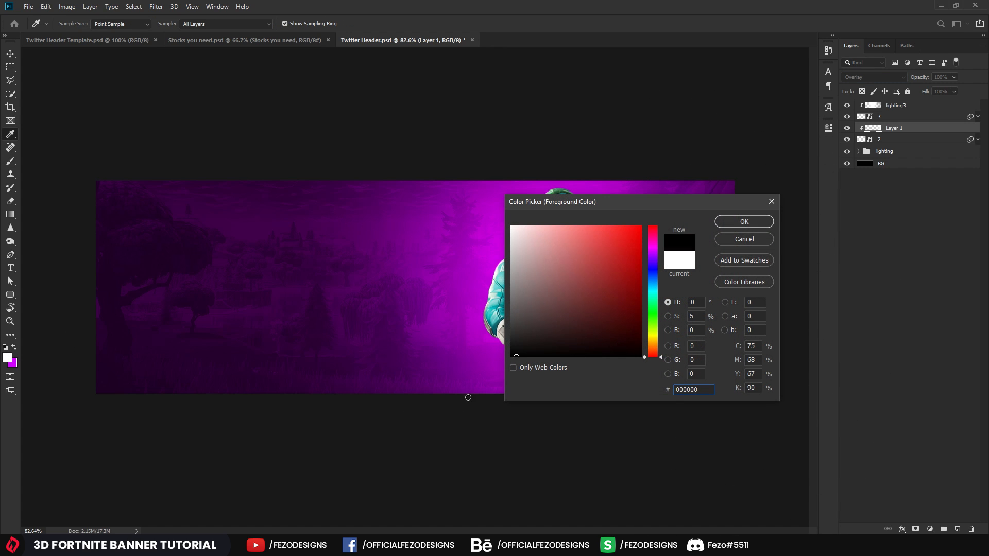
{"action": "left_click", "coordinate": [738, 222]}
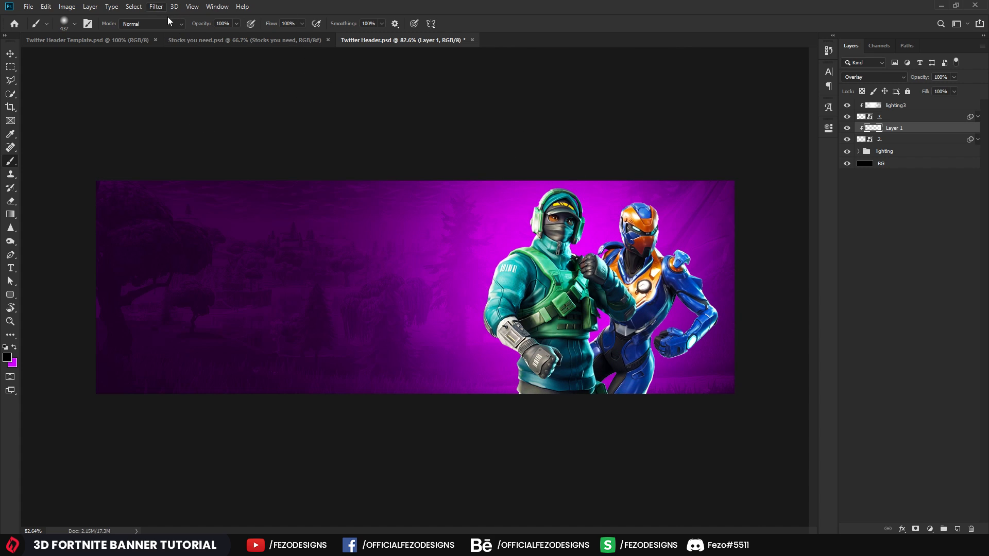
{"action": "left_click_drag", "start_coordinate": [201, 26], "coordinate": [175, 26]}
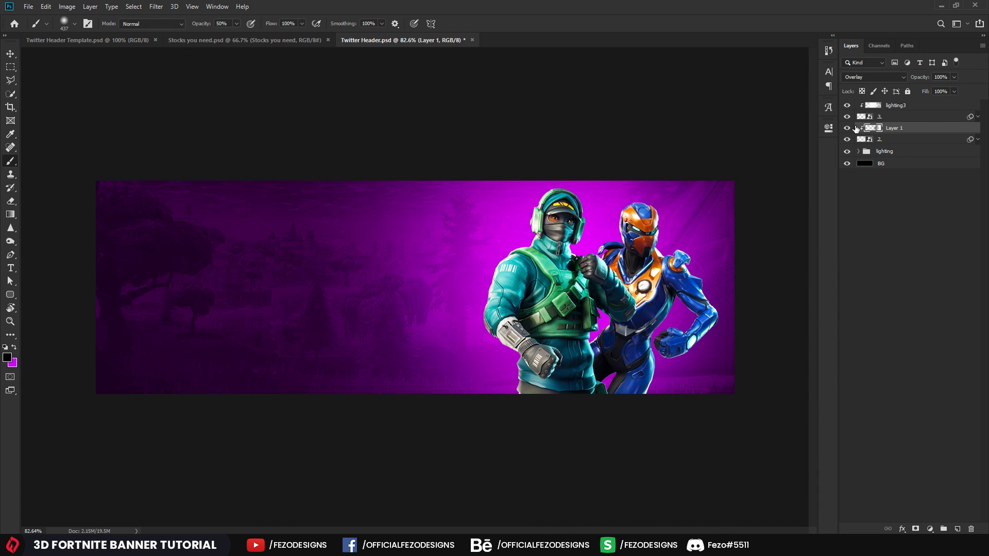
Step: Set the opacity of the layer clipped to layer 2 to 80%, and compare the second character with and without it
{"action": "left_click", "coordinate": [947, 77]}
{"action": "type", "text": "80"}
{"action": "key", "text": "Return"}
{"action": "left_click", "coordinate": [846, 128]}
{"action": "left_click", "coordinate": [846, 128]}
{"action": "left_click", "coordinate": [846, 128]}
{"action": "left_click", "coordinate": [846, 128]}
{"action": "key", "text": "z"}
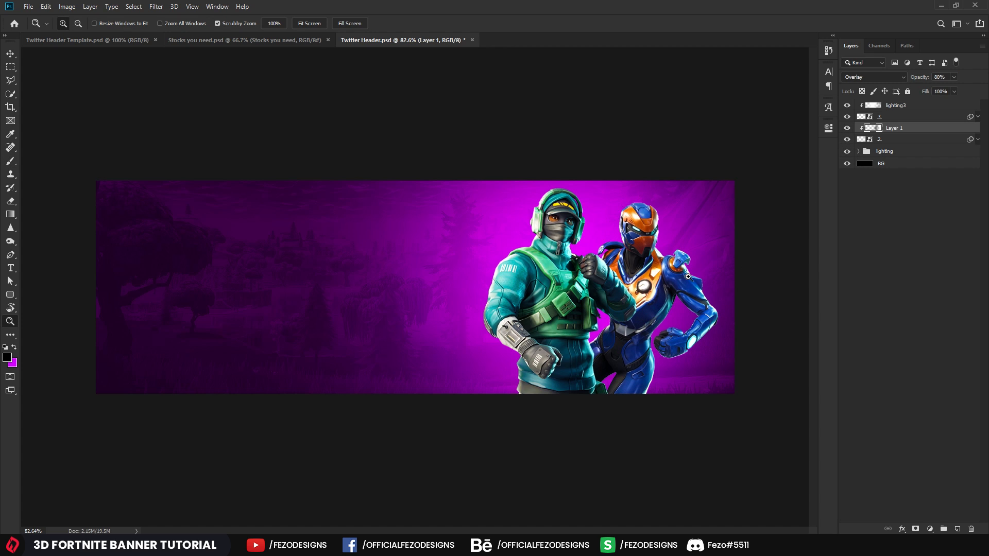
{"action": "key", "text": "ctrl+1"}
Step: Place character render 4 from the Fortnite PNG folder as an embedded image above Layer 1
{"action": "left_click", "coordinate": [30, 7]}
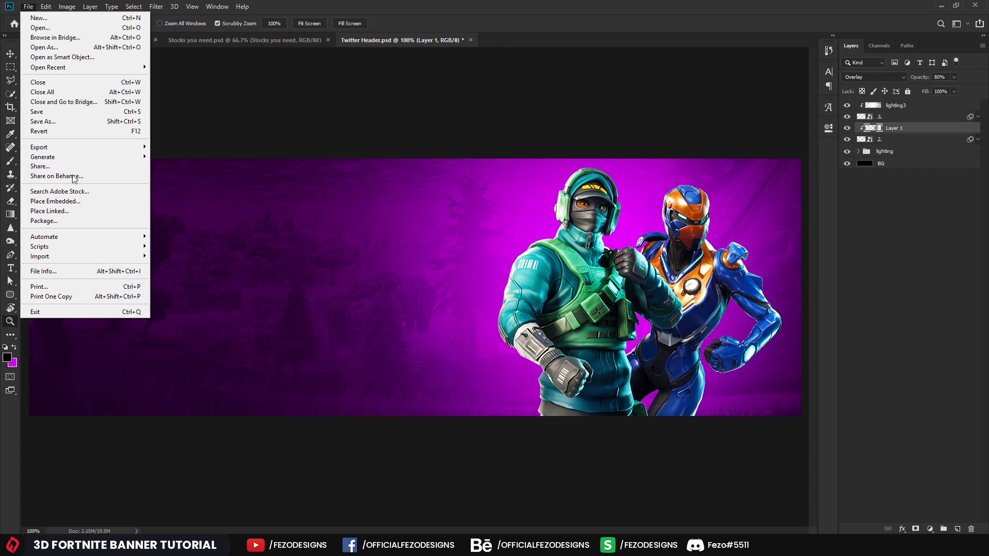
{"action": "left_click", "coordinate": [55, 206]}
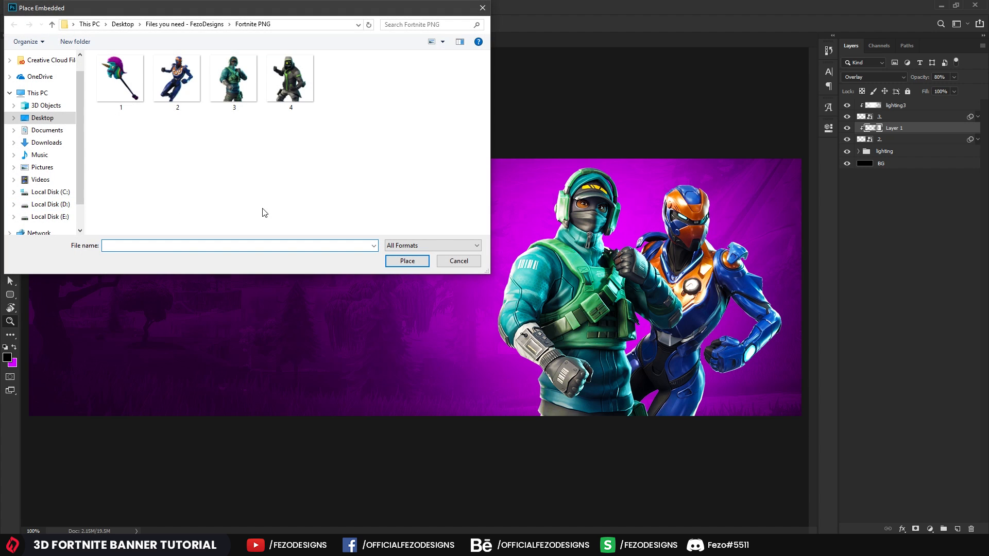
{"action": "left_click", "coordinate": [297, 94]}
{"action": "left_click", "coordinate": [406, 261]}
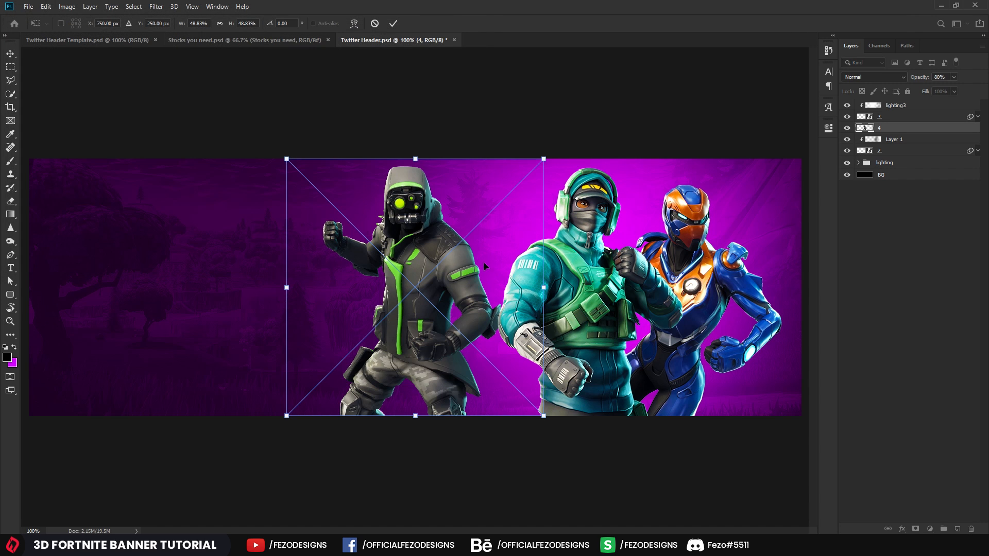
Step: Scale the hooded character to about 55% and position it behind the teal character at about X 877.5 px, Y 314.5 px
{"action": "left_click_drag", "start_coordinate": [539, 421], "coordinate": [566, 448]}
{"action": "left_click_drag", "start_coordinate": [487, 282], "coordinate": [538, 298]}
{"action": "left_click_drag", "start_coordinate": [622, 461], "coordinate": [626, 462]}
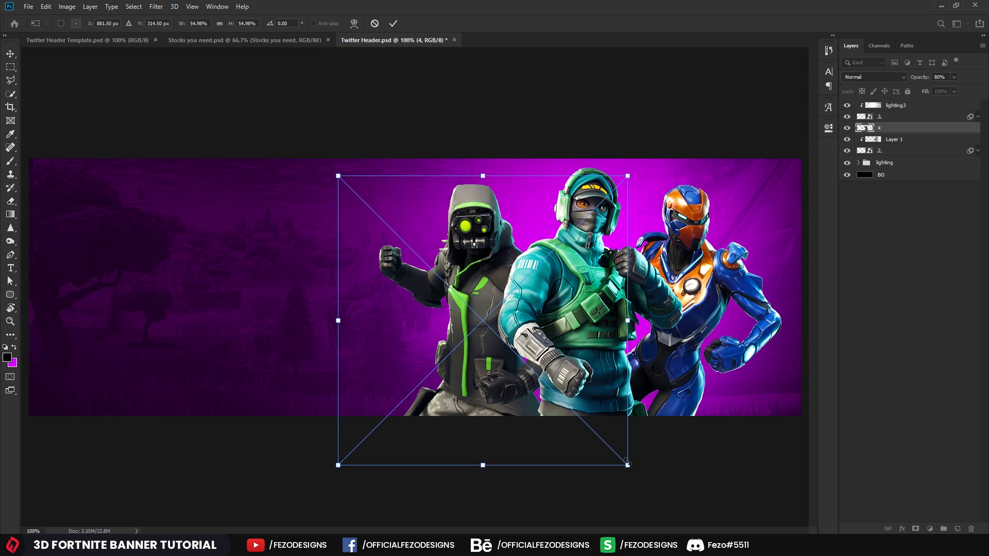
{"action": "key", "text": "Left"}
{"action": "key", "text": "Left"}
{"action": "key", "text": "Left"}
{"action": "key", "text": "Left"}
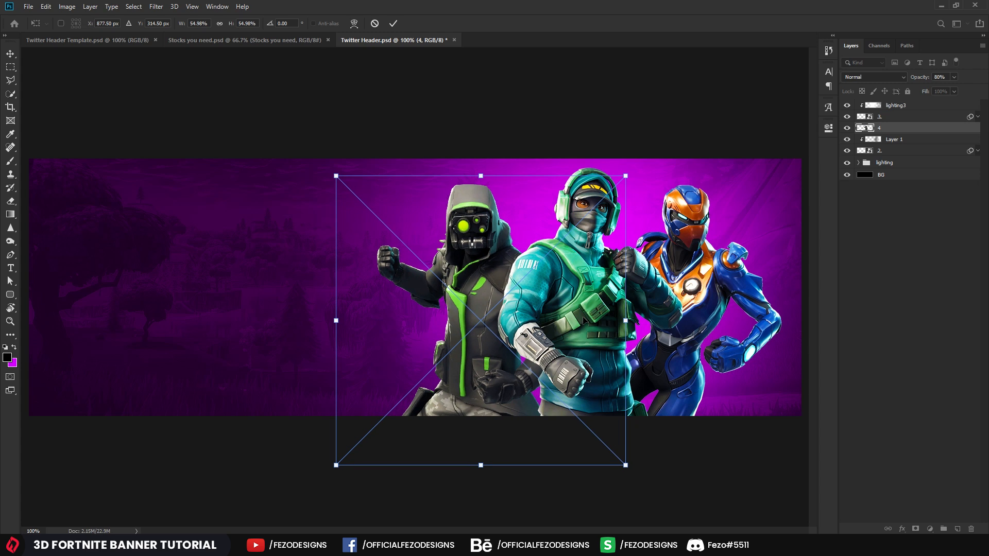
{"action": "key", "text": "Return"}
{"action": "key", "text": "z"}
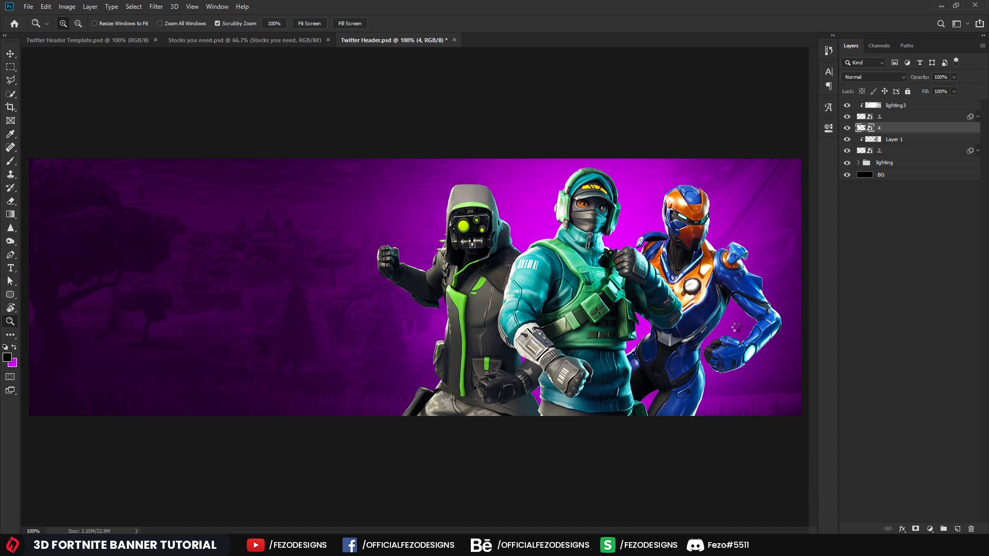
Step: Apply the Camera Raw Filter to the hooded character with Clarity +15, Highlights +25 and Saturation +15
{"action": "key", "text": "shift+ctrl+a"}
{"action": "left_click", "coordinate": [812, 344]}
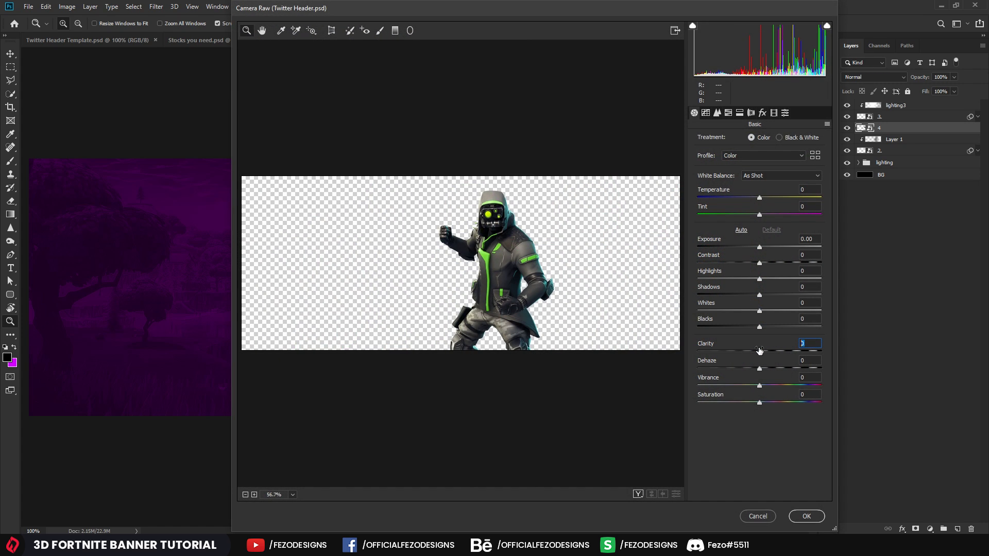
{"action": "type", "text": "15"}
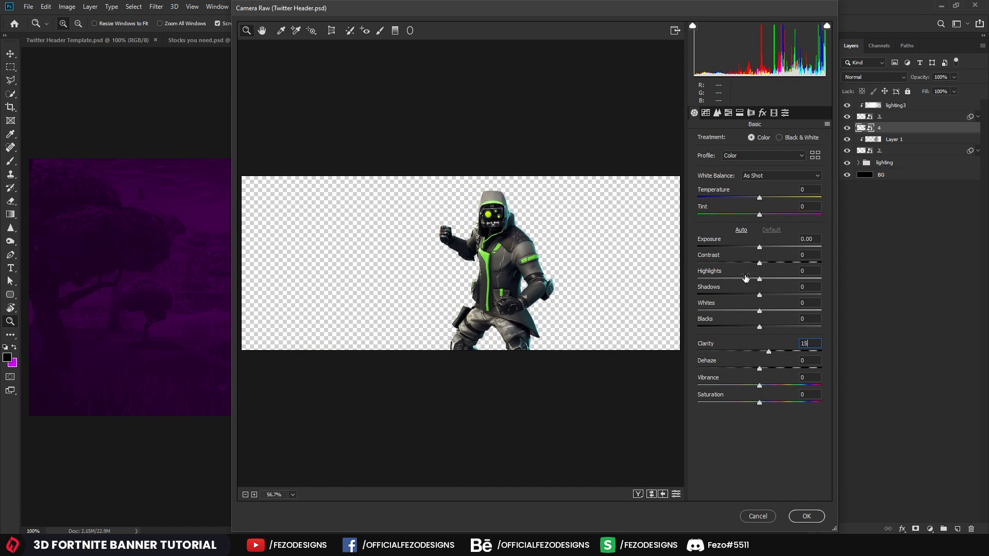
{"action": "left_click", "coordinate": [808, 270]}
{"action": "type", "text": "25"}
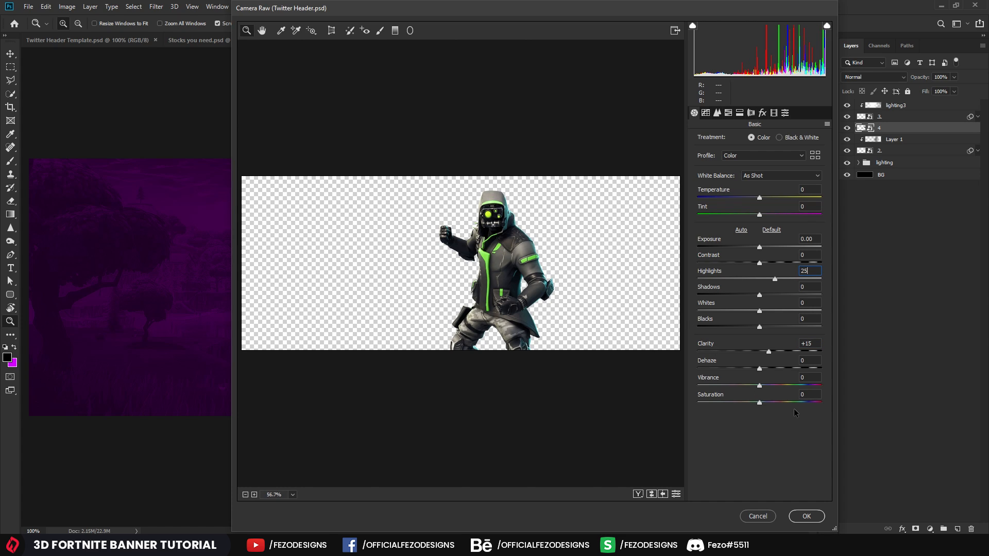
{"action": "left_click", "coordinate": [793, 402]}
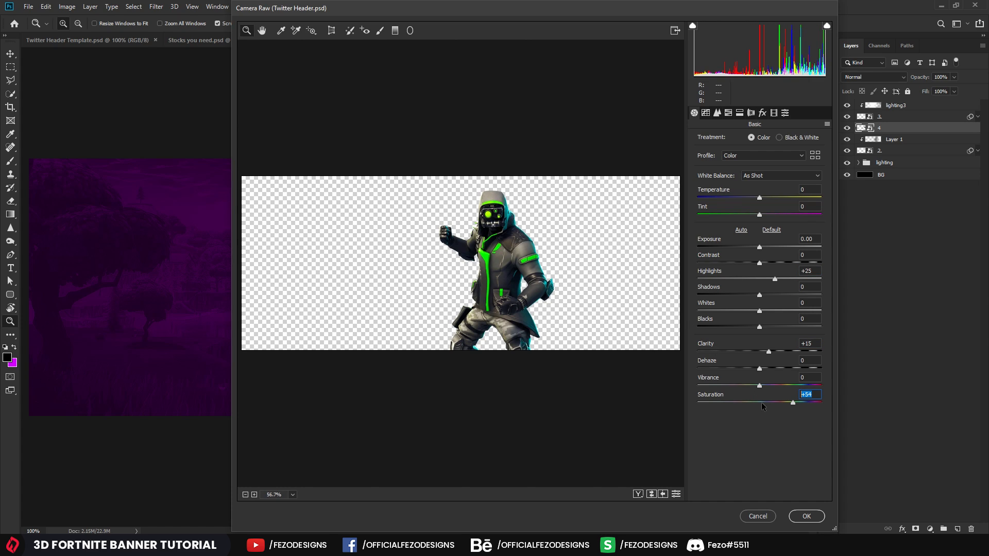
{"action": "type", "text": "15"}
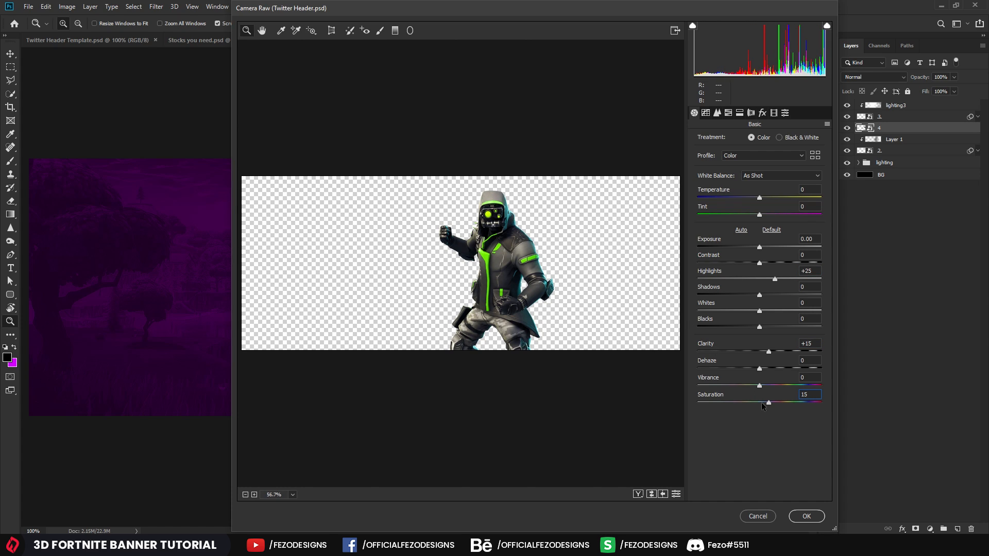
{"action": "left_click", "coordinate": [806, 516]}
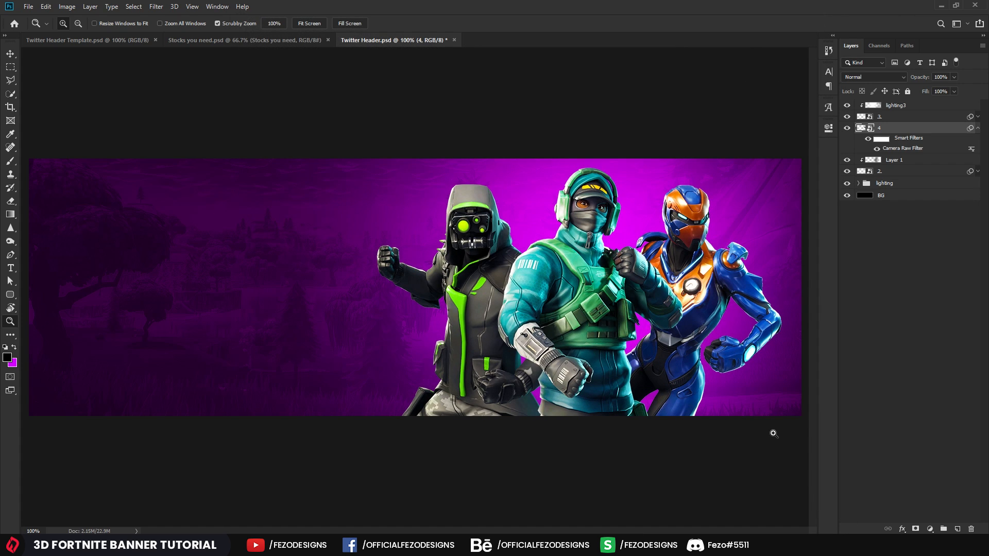
Step: Add a new layer above layer 4, clip it to layer 4, and collapse layer 4's filter list
{"action": "left_click", "coordinate": [956, 529]}
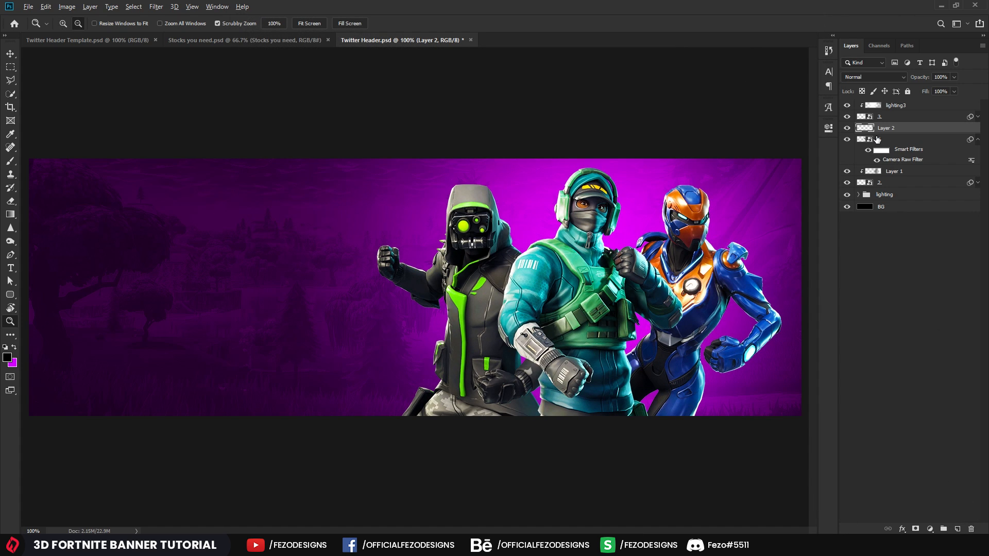
{"action": "key", "text": "ctrl+alt+g"}
{"action": "left_click", "coordinate": [977, 139]}
Step: Brush soft ffffff light at 100% opacity onto the hooded character's left side, and set the clipped layer to Overlay
{"action": "key", "text": "b"}
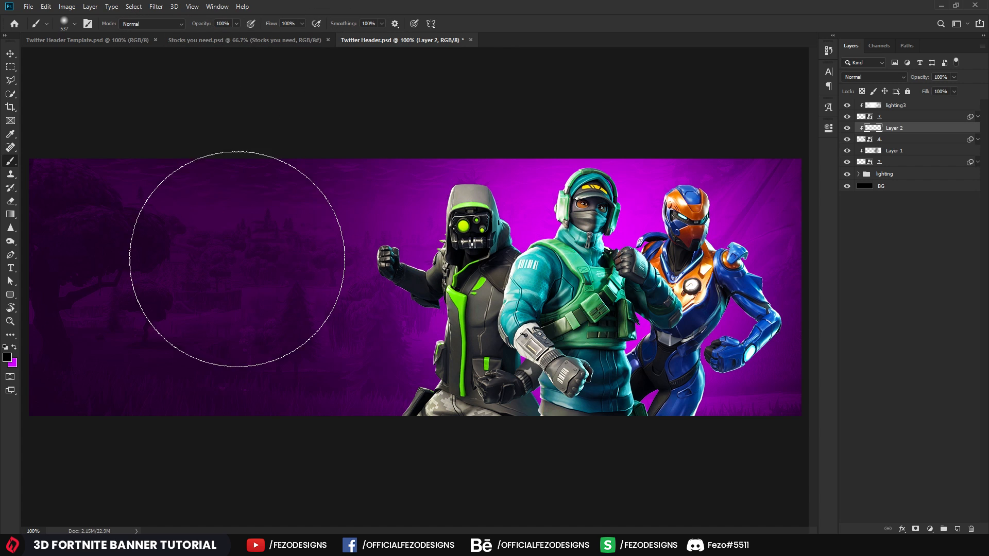
{"action": "left_click", "coordinate": [8, 357]}
{"action": "left_click", "coordinate": [511, 226]}
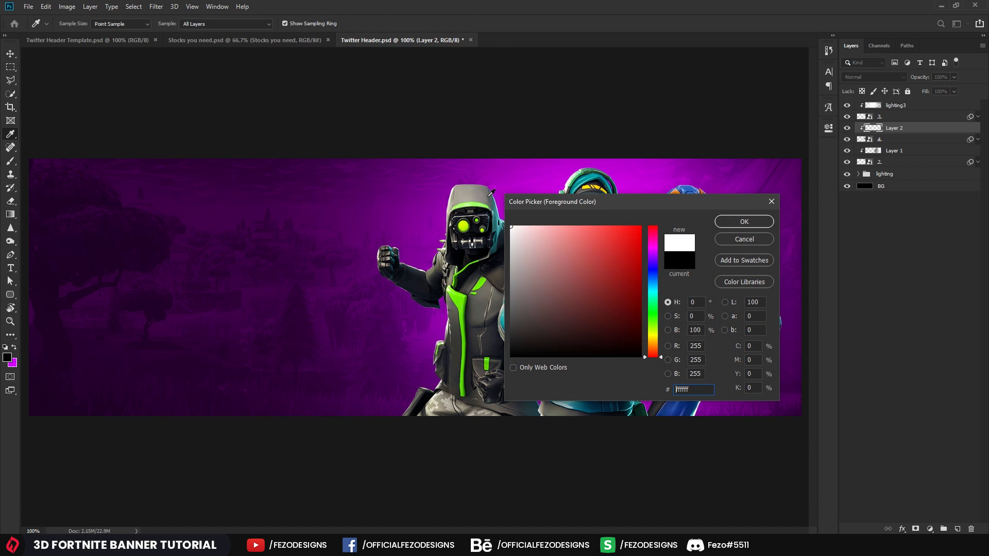
{"action": "left_click", "coordinate": [744, 221]}
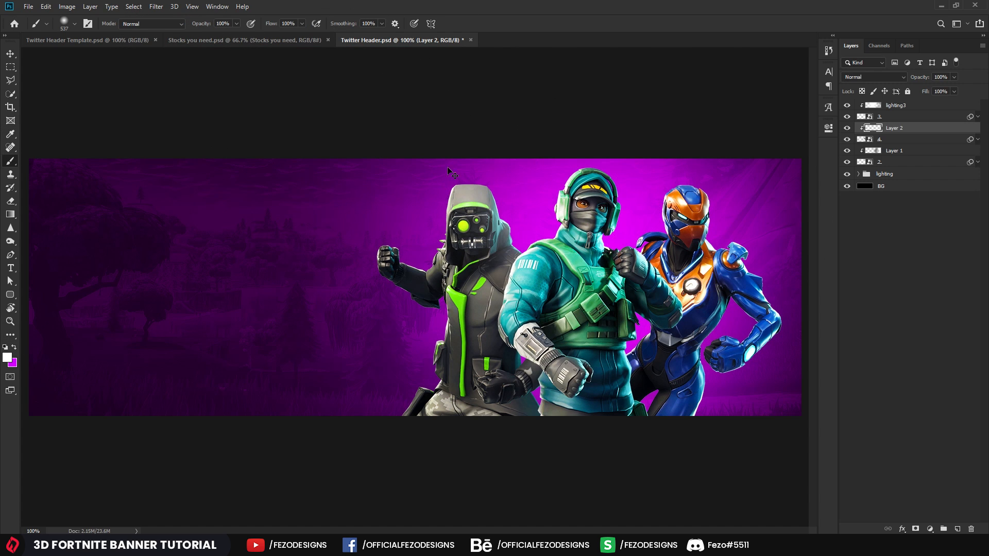
{"action": "left_click", "coordinate": [871, 77]}
{"action": "left_click", "coordinate": [853, 202]}
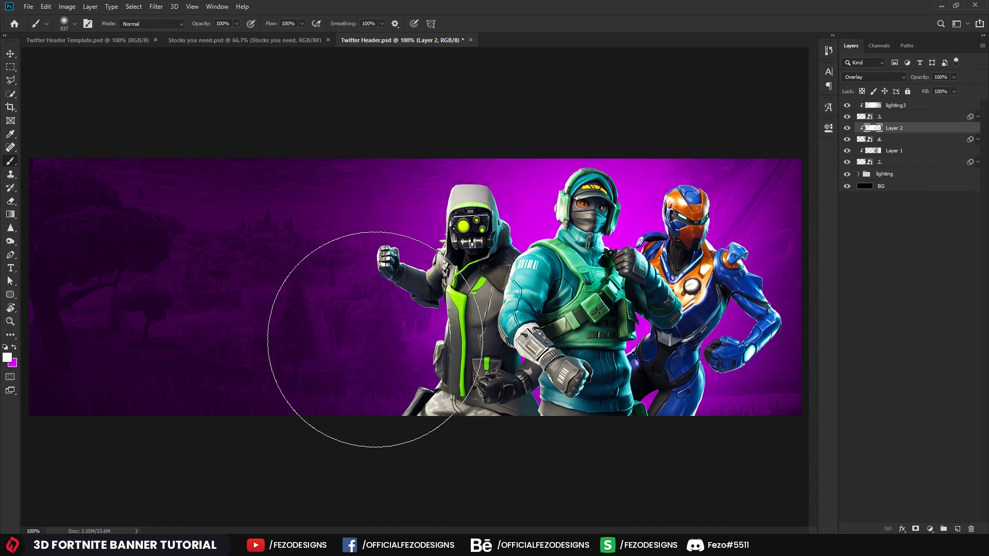
Step: Set the foreground color to black and brush opacity to 50%, and paint soft shading on the hooded character's right side at about 561 px
{"action": "left_click", "coordinate": [6, 356]}
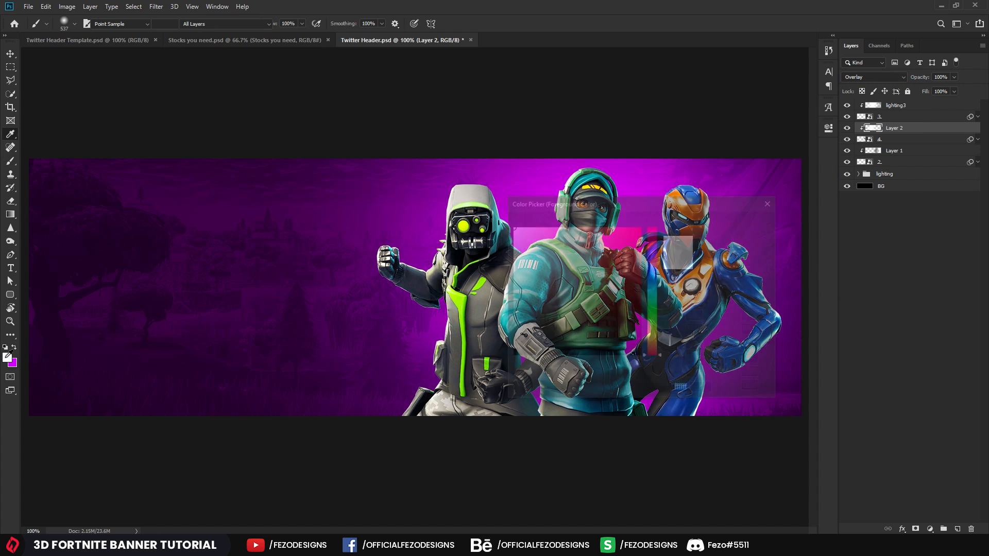
{"action": "left_click_drag", "start_coordinate": [536, 354], "coordinate": [476, 369]}
{"action": "left_click", "coordinate": [741, 221]}
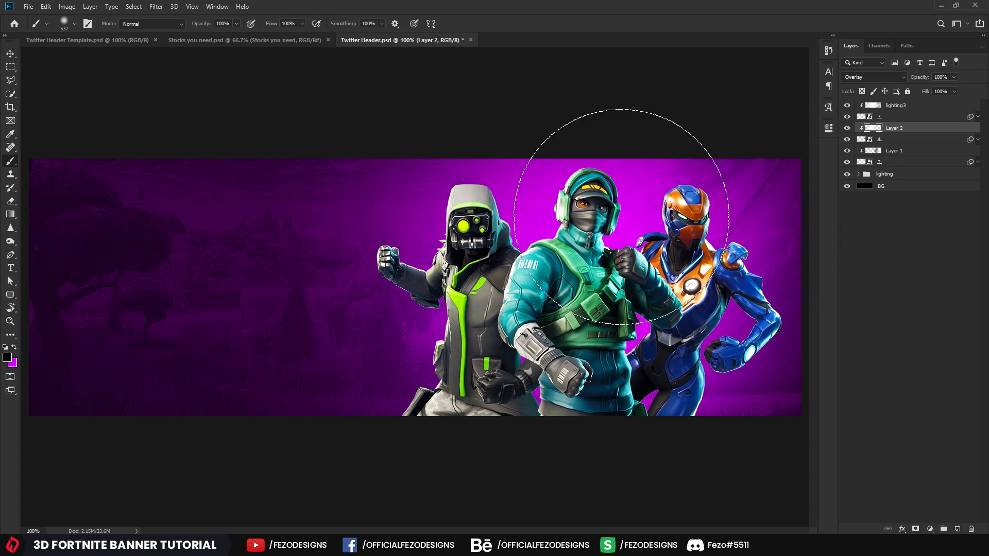
{"action": "left_click_drag", "start_coordinate": [201, 23], "coordinate": [175, 29]}
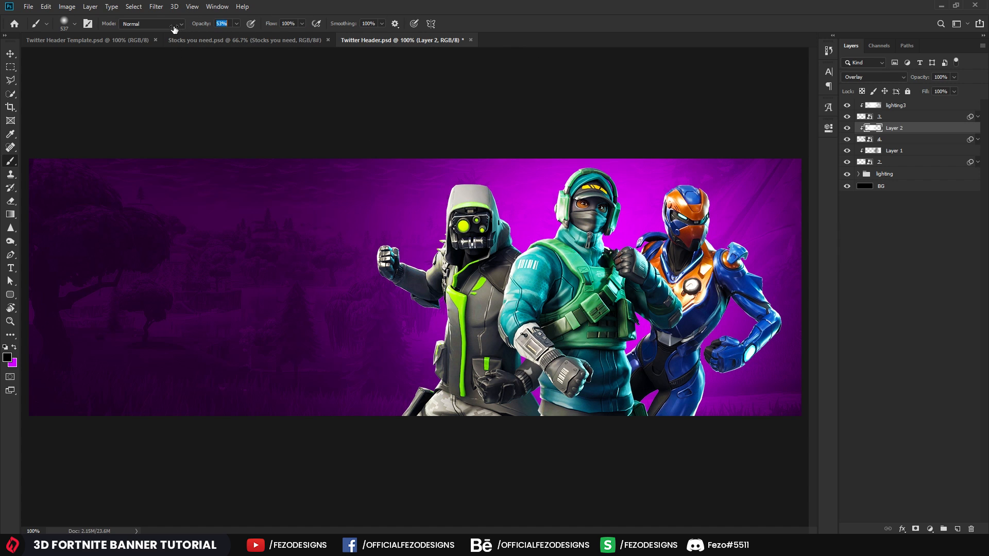
{"action": "left_click_drag", "start_coordinate": [584, 207], "coordinate": [594, 204]}
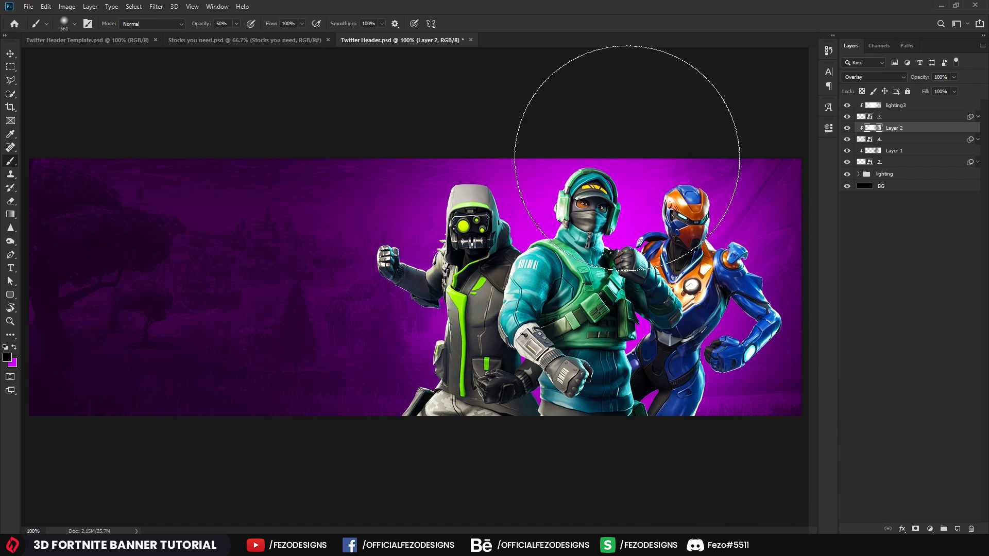
Step: Compare the hooded character with and without its clipped light-and-shadow layer
{"action": "left_click", "coordinate": [846, 129]}
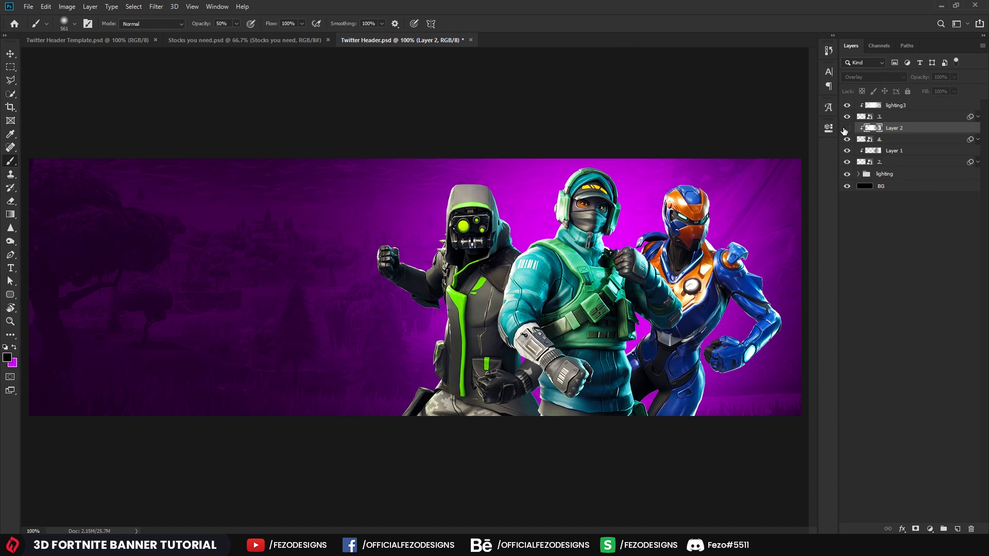
{"action": "left_click", "coordinate": [846, 128]}
{"action": "left_click", "coordinate": [846, 128]}
{"action": "left_click", "coordinate": [846, 128]}
Step: Inspect the hooded character's outline at 300%, and rasterize layer 4
{"action": "key", "text": "z"}
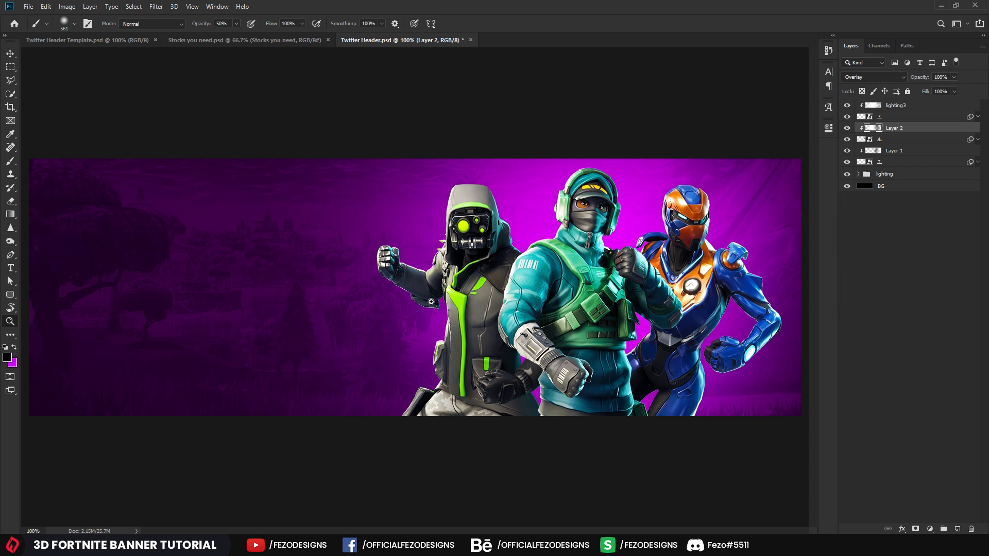
{"action": "left_click", "coordinate": [434, 316]}
{"action": "left_click", "coordinate": [432, 328]}
{"action": "left_click_drag", "start_coordinate": [432, 328], "coordinate": [429, 293]}
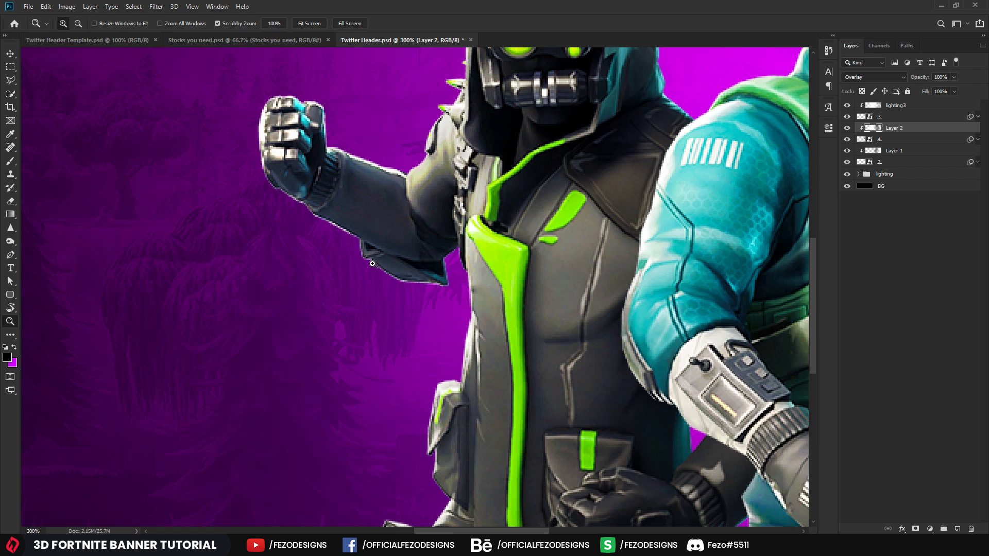
{"action": "mouse_move", "coordinate": [477, 339]}
{"action": "left_mouse_down"}
{"action": "mouse_move", "coordinate": [445, 219]}
{"action": "mouse_move", "coordinate": [471, 338]}
{"action": "left_mouse_up"}
{"action": "left_click", "coordinate": [909, 140]}
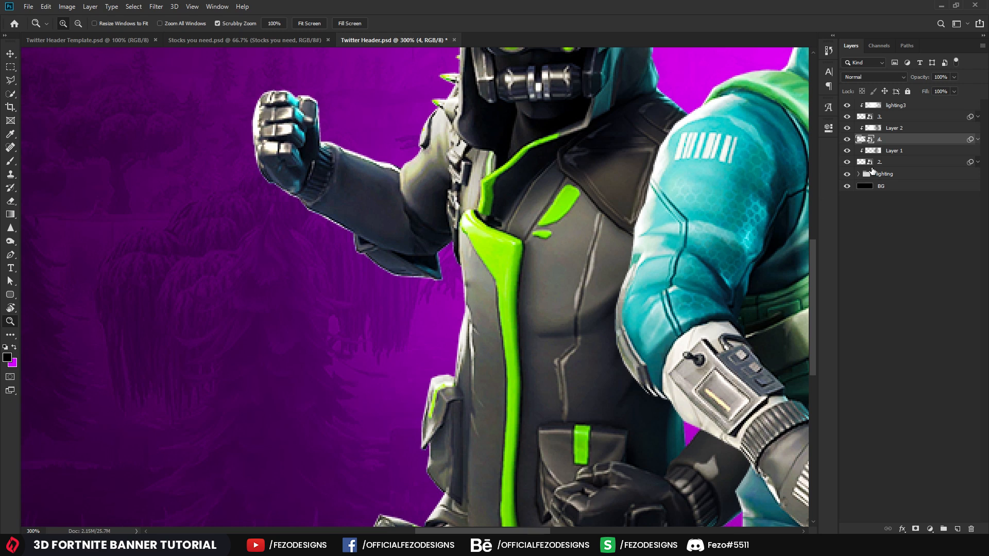
{"action": "right_click", "coordinate": [928, 140]}
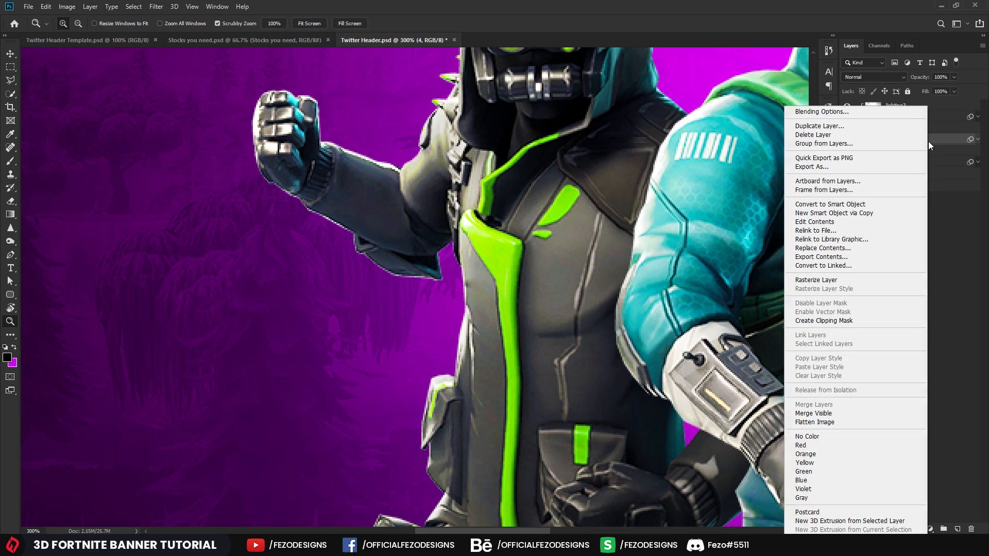
{"action": "left_click", "coordinate": [825, 281]}
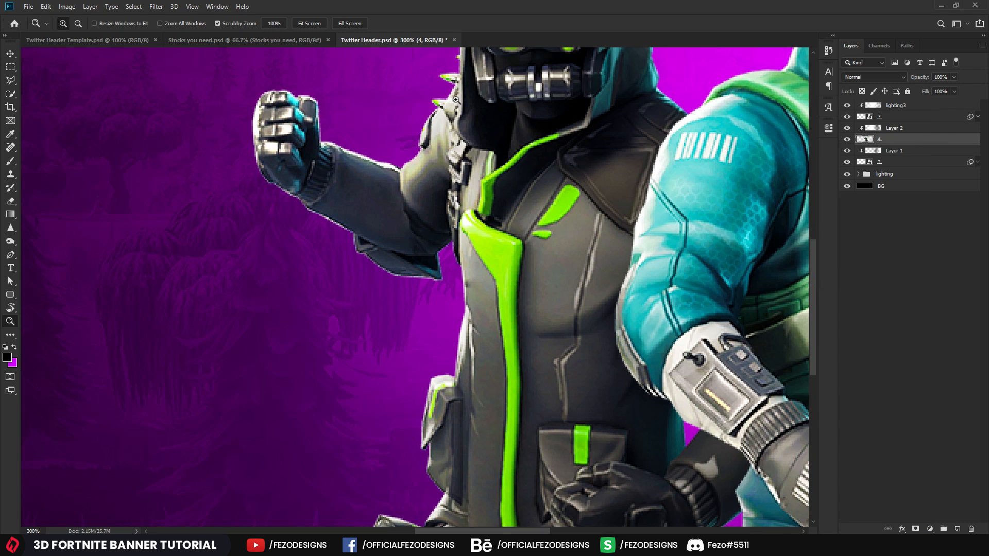
Step: Try to clean the hooded character's light edges with Defringe at a width of 1 pixel
{"action": "left_click", "coordinate": [90, 7]}
{"action": "mouse_move", "coordinate": [104, 12]}
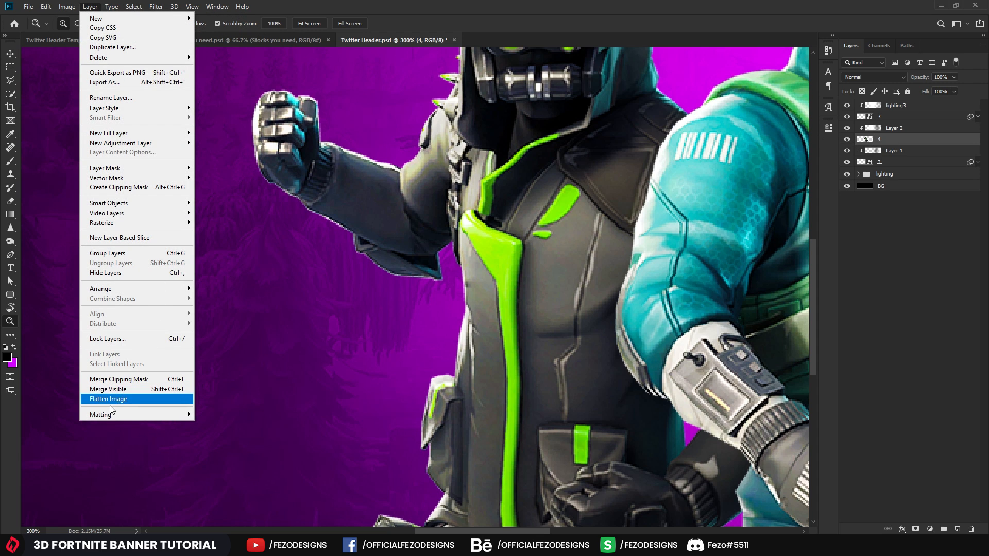
{"action": "mouse_move", "coordinate": [103, 414]}
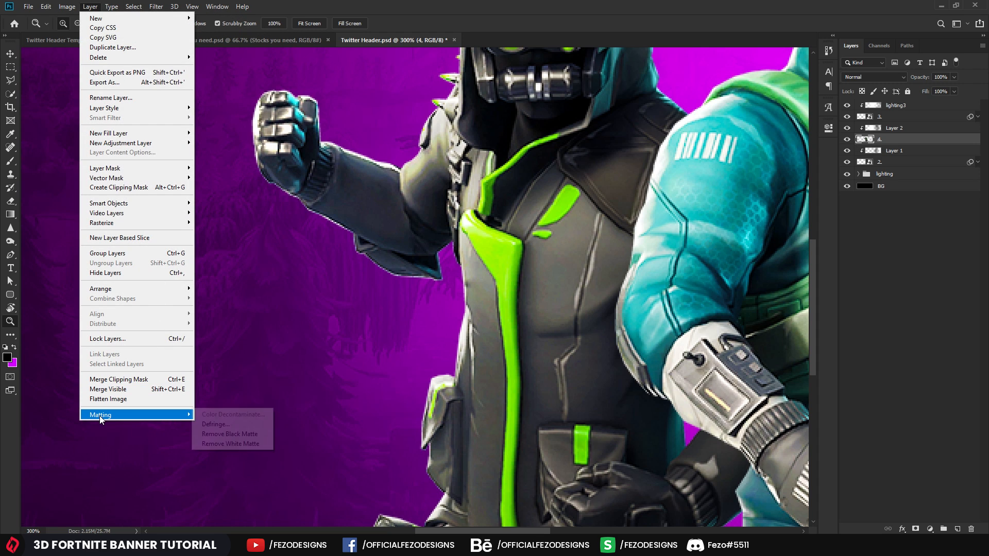
{"action": "left_click", "coordinate": [232, 425]}
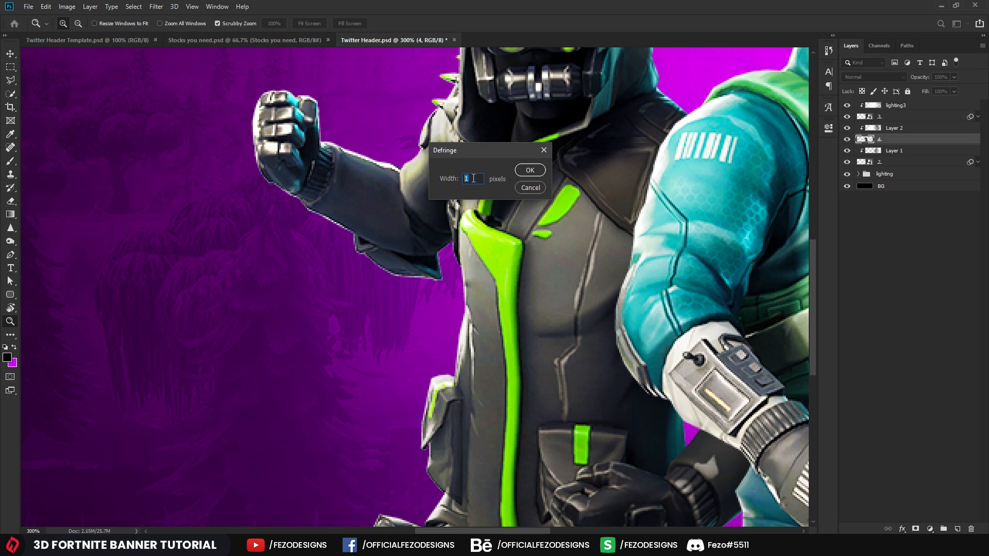
{"action": "left_click", "coordinate": [530, 171]}
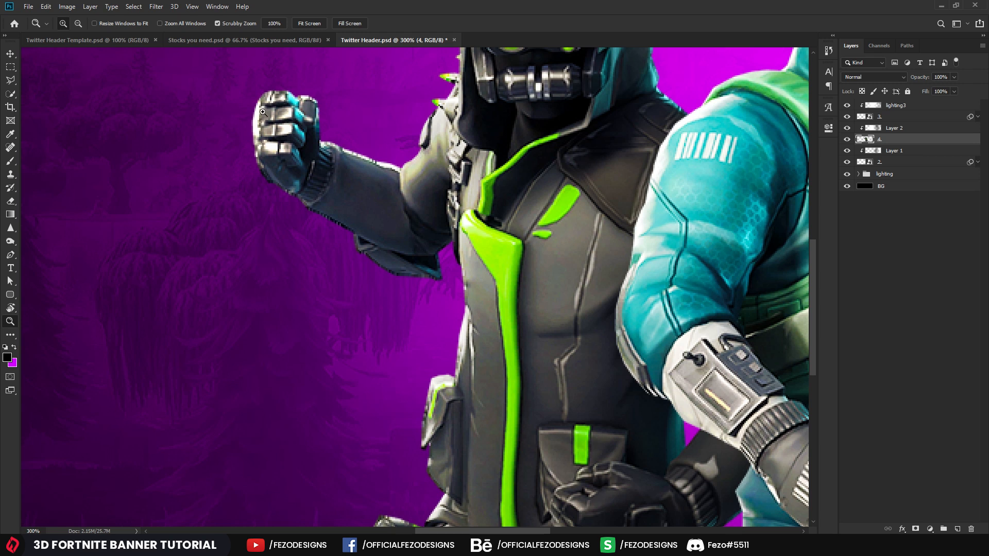
Step: Compare the hooded character's edges with and without the defringe, and undo the defringe
{"action": "left_click_drag", "start_coordinate": [465, 376], "coordinate": [468, 341]}
{"action": "key", "text": "ctrl+z"}
{"action": "key", "text": "ctrl+shift+z"}
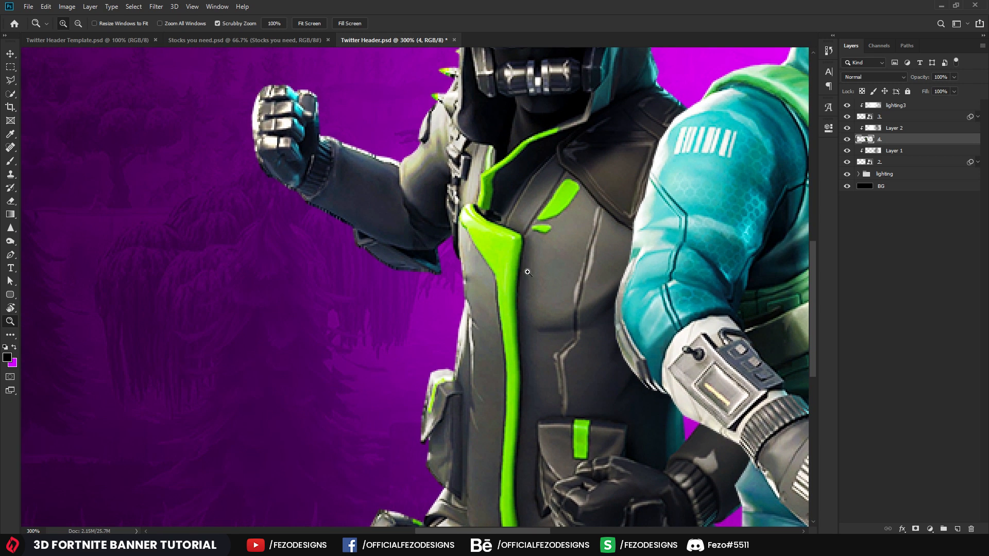
{"action": "left_click_drag", "start_coordinate": [526, 270], "coordinate": [464, 270]}
{"action": "key", "text": "ctrl+1"}
{"action": "key", "text": "ctrl+z"}
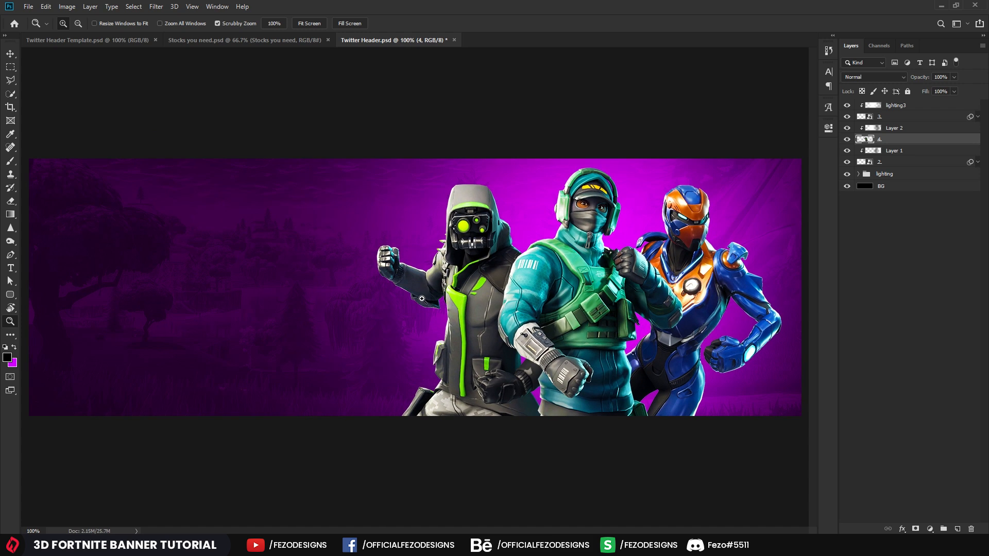
Step: Inspect the hooded character's edges at 300%, and undo the rasterizing of layer 4
{"action": "left_click", "coordinate": [423, 300]}
{"action": "left_click", "coordinate": [428, 296]}
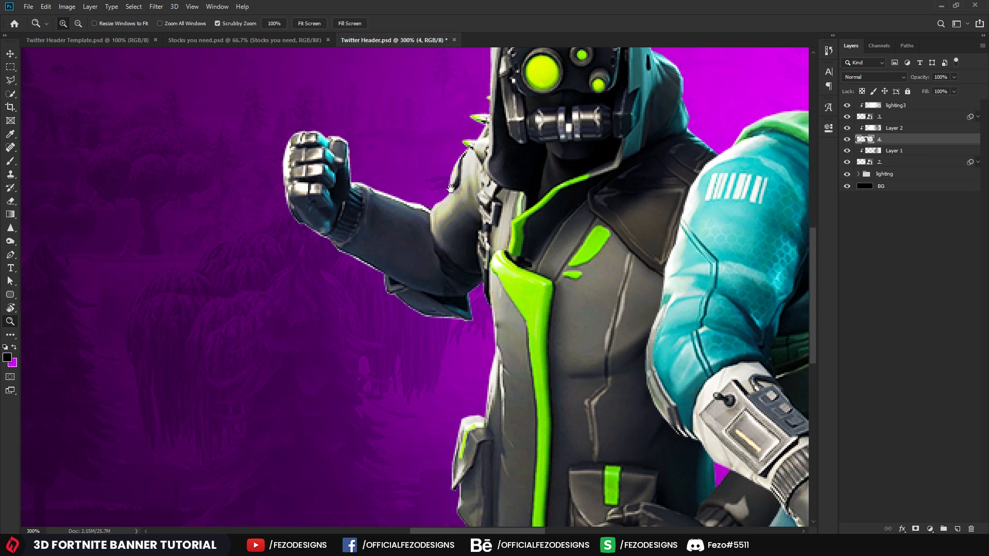
{"action": "left_click_drag", "start_coordinate": [481, 210], "coordinate": [427, 328]}
{"action": "left_click_drag", "start_coordinate": [417, 268], "coordinate": [438, 278]}
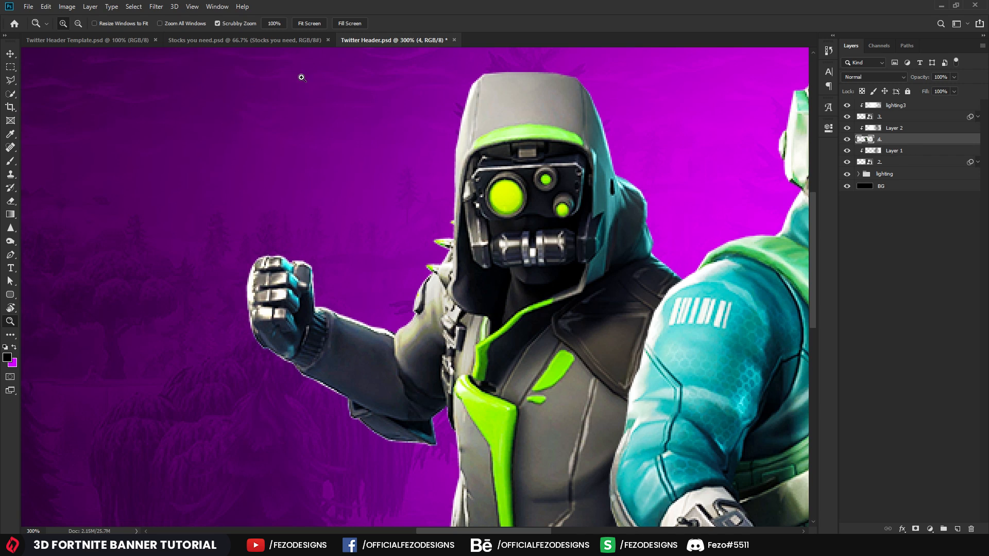
{"action": "left_click", "coordinate": [90, 6]}
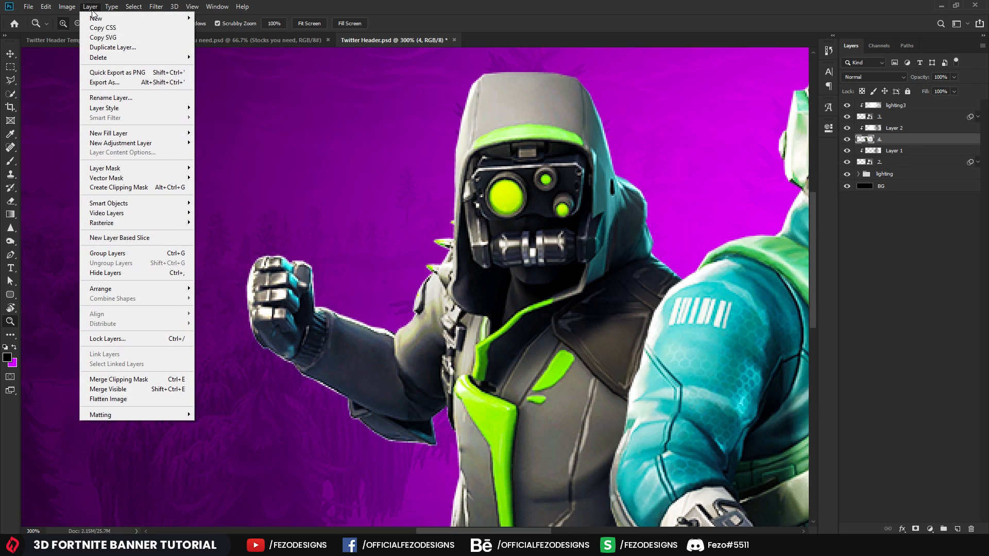
{"action": "left_click", "coordinate": [503, 5]}
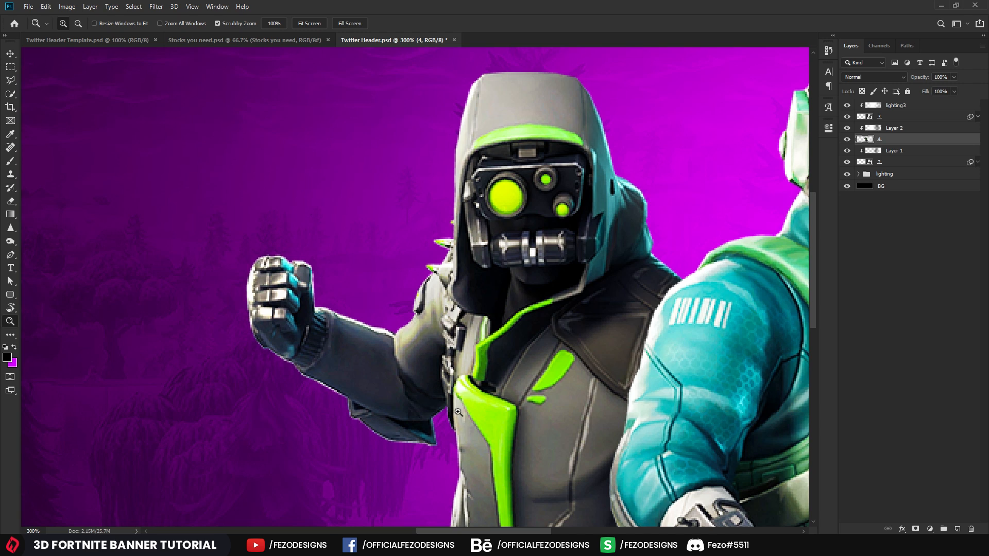
{"action": "scroll", "coordinate": [458, 412], "scroll_direction": "down", "scroll_amount": 2}
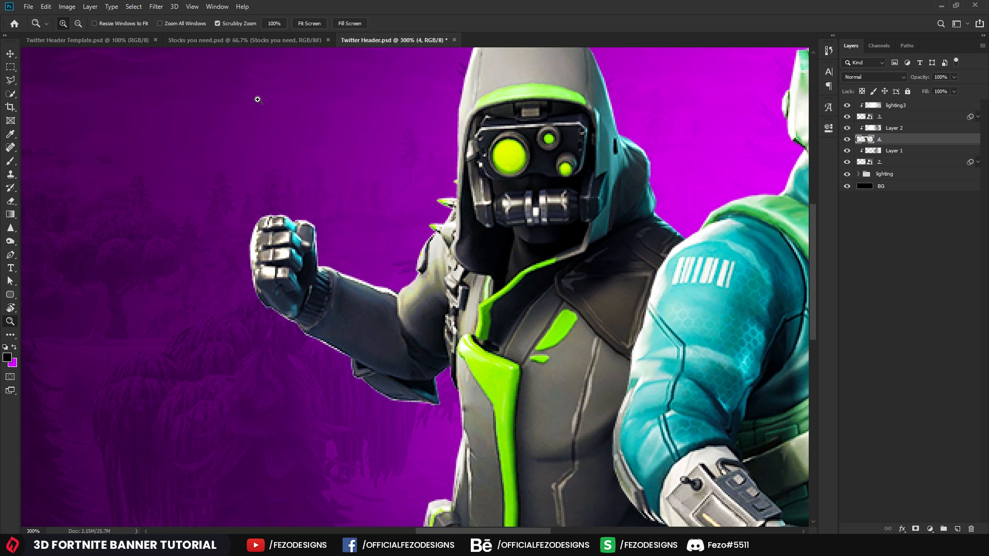
{"action": "scroll", "coordinate": [364, 258], "scroll_direction": "up", "scroll_amount": 3}
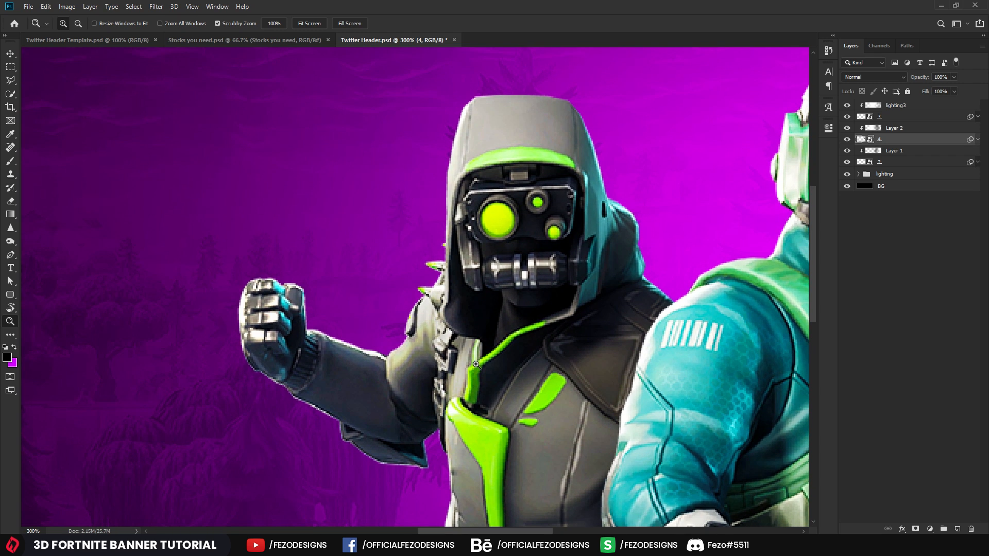
{"action": "left_click", "coordinate": [936, 237]}
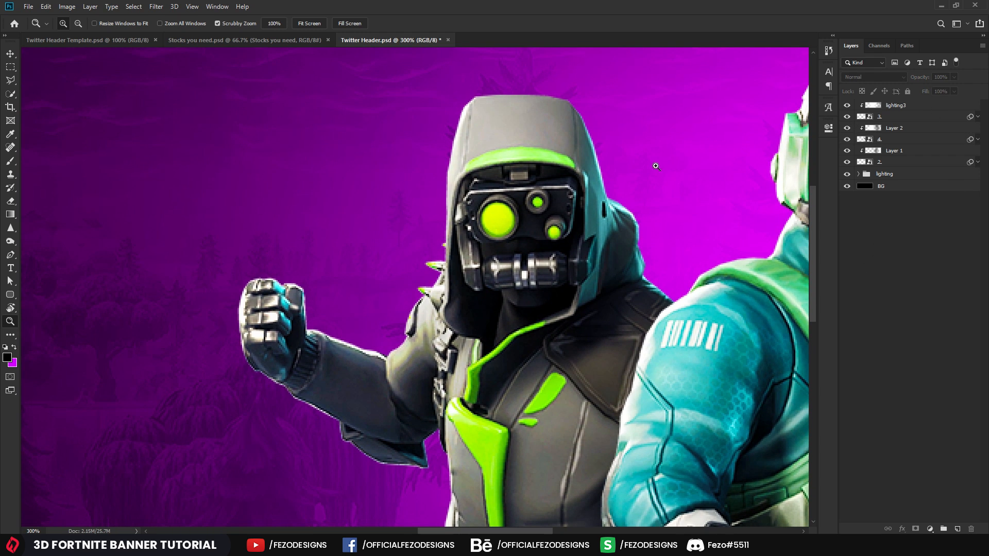
{"action": "left_click_drag", "start_coordinate": [659, 257], "coordinate": [588, 218]}
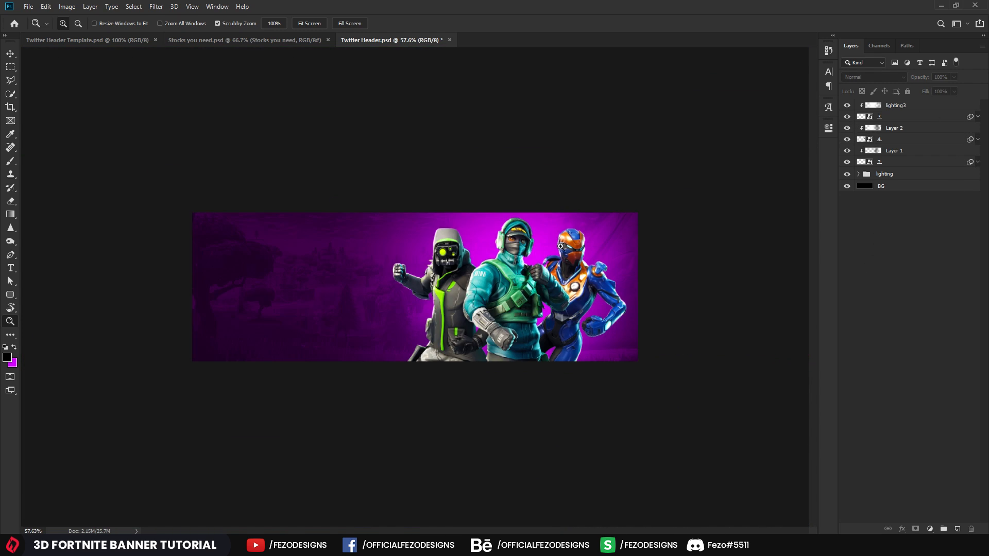
{"action": "left_click", "coordinate": [560, 246]}
{"action": "left_click", "coordinate": [610, 342]}
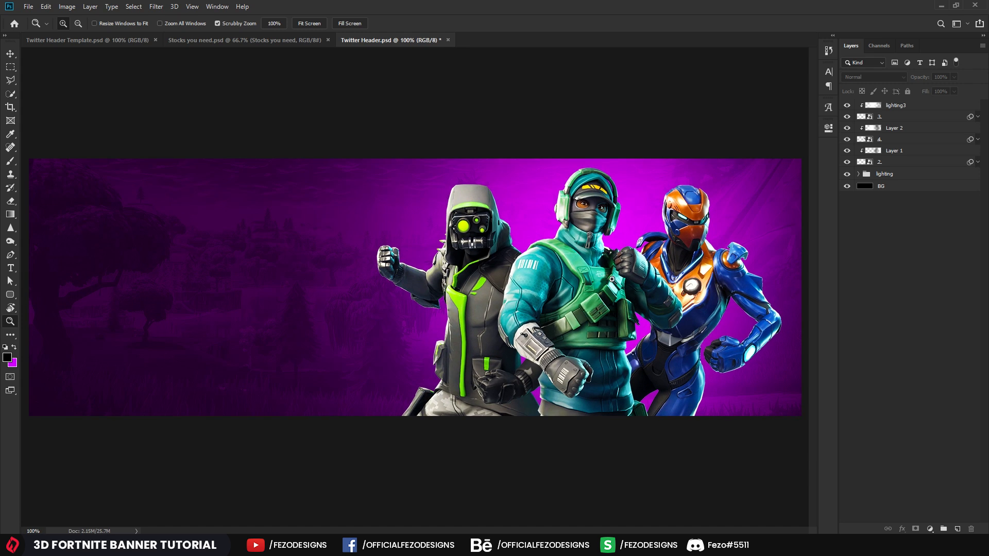
Step: Switch to Stocks you need.psd, and select and show the red light-ray layer 1
{"action": "left_click", "coordinate": [199, 40]}
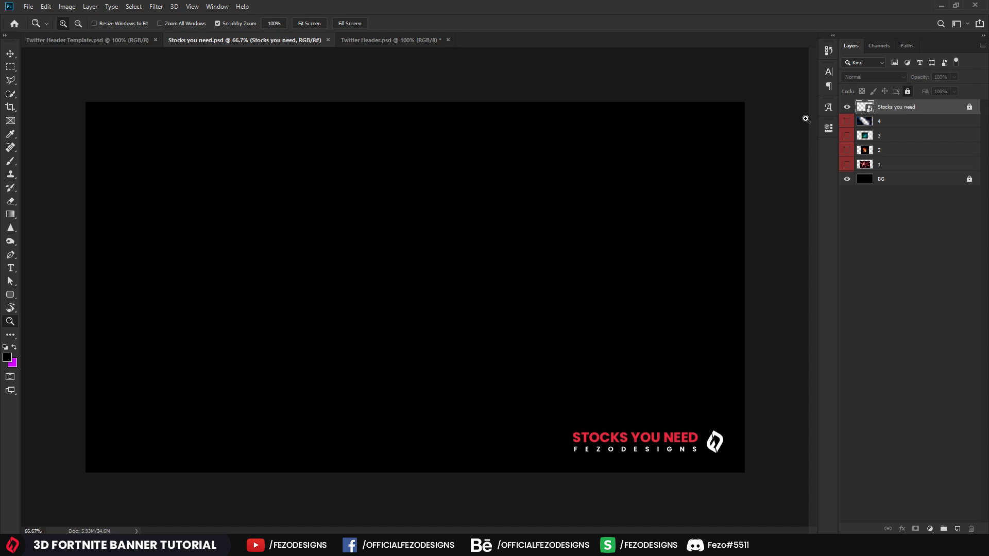
{"action": "left_click", "coordinate": [892, 245]}
{"action": "left_click", "coordinate": [888, 165]}
{"action": "left_click", "coordinate": [846, 164]}
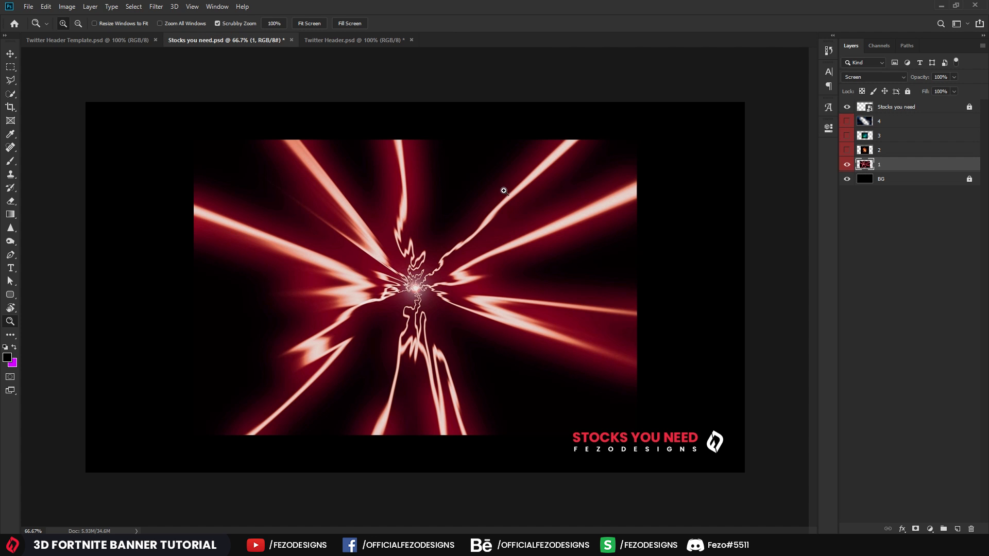
{"action": "key", "text": "v"}
{"action": "left_click_drag", "start_coordinate": [441, 190], "coordinate": [404, 156]}
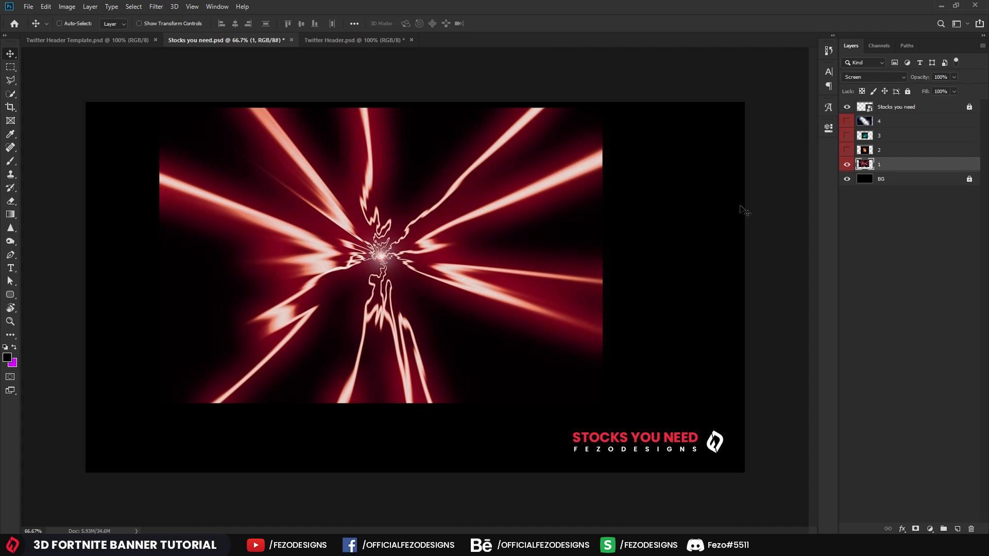
{"action": "key", "text": "ctrl+z"}
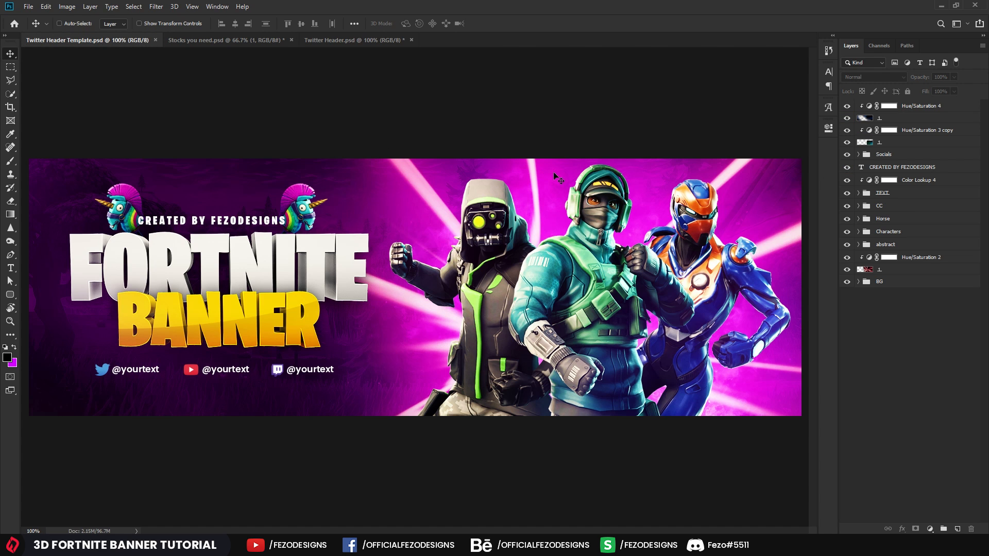
Step: In Twitter Header.psd, group all three character layers with their clipped lighting layers, and name the group "characters"
{"action": "left_click", "coordinate": [330, 44]}
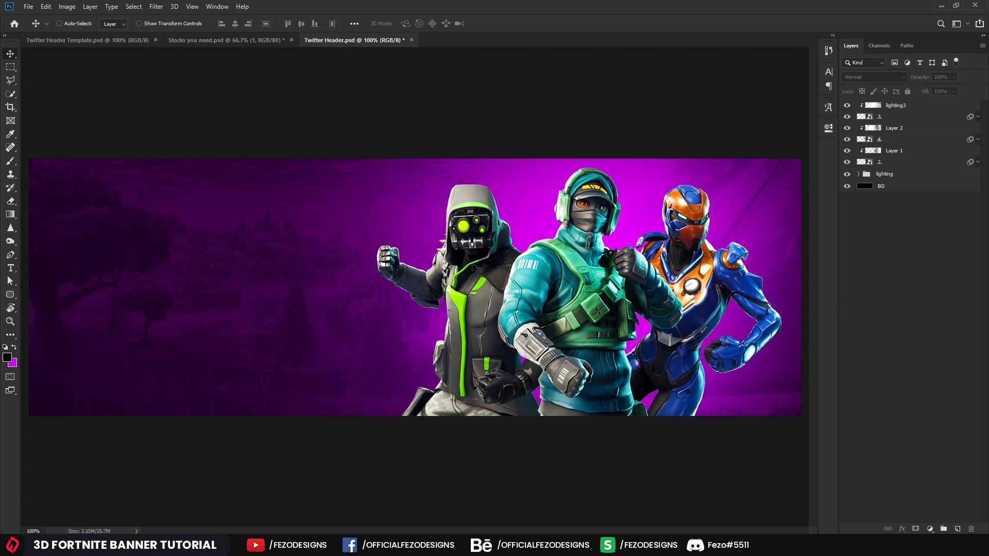
{"action": "left_click", "coordinate": [901, 108]}
{"action": "left_click", "coordinate": [894, 163], "text": "shift"}
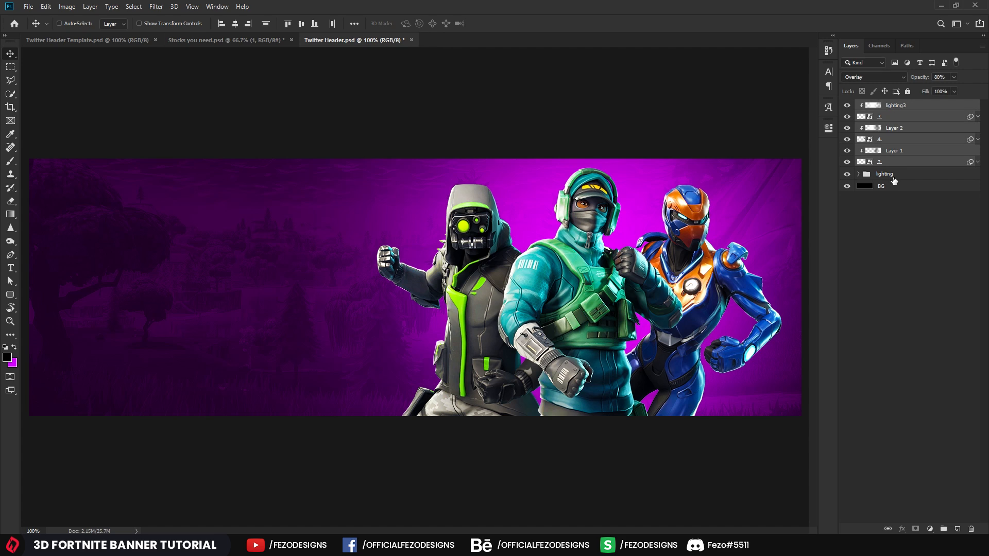
{"action": "key", "text": "ctrl"}
{"action": "key", "text": "ctrl+g"}
{"action": "double_click", "coordinate": [886, 106]}
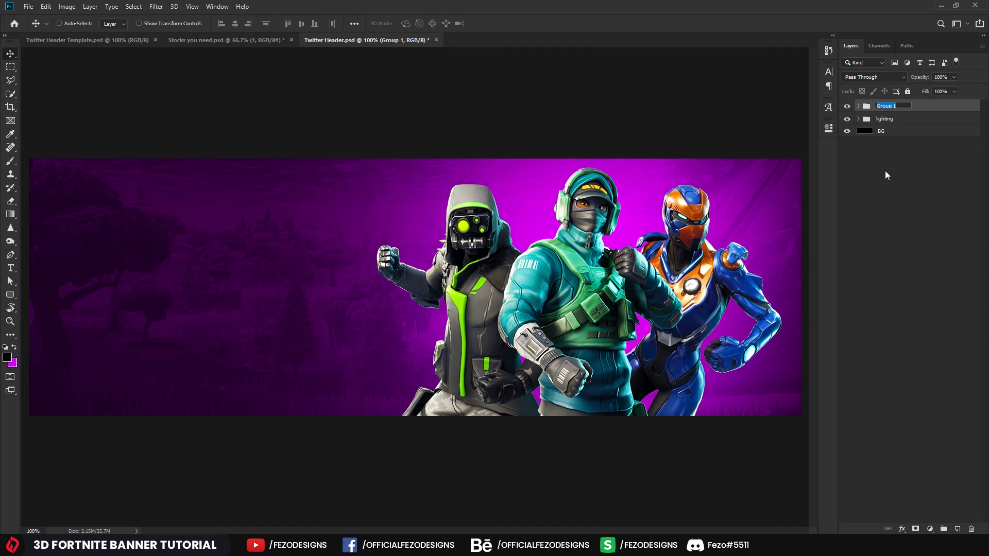
{"action": "type", "text": "characters"}
{"action": "key", "text": "Return"}
{"action": "left_click", "coordinate": [885, 170]}
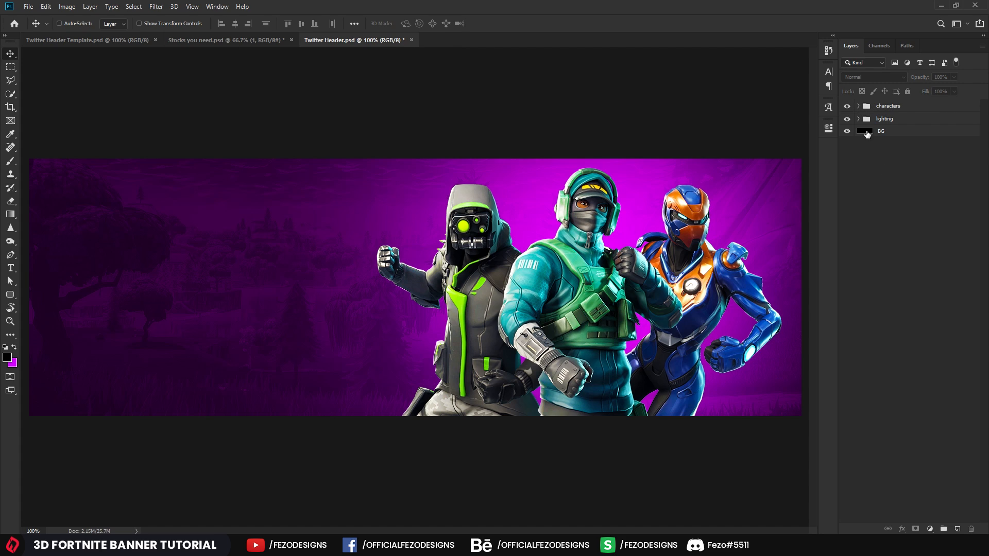
Step: Duplicate the light-ray layer 1 from Stocks you need.psd into Twitter Header.psd, directly above the lighting group
{"action": "left_click", "coordinate": [847, 119]}
{"action": "left_click", "coordinate": [846, 119]}
{"action": "left_click", "coordinate": [885, 119]}
{"action": "left_click", "coordinate": [257, 41]}
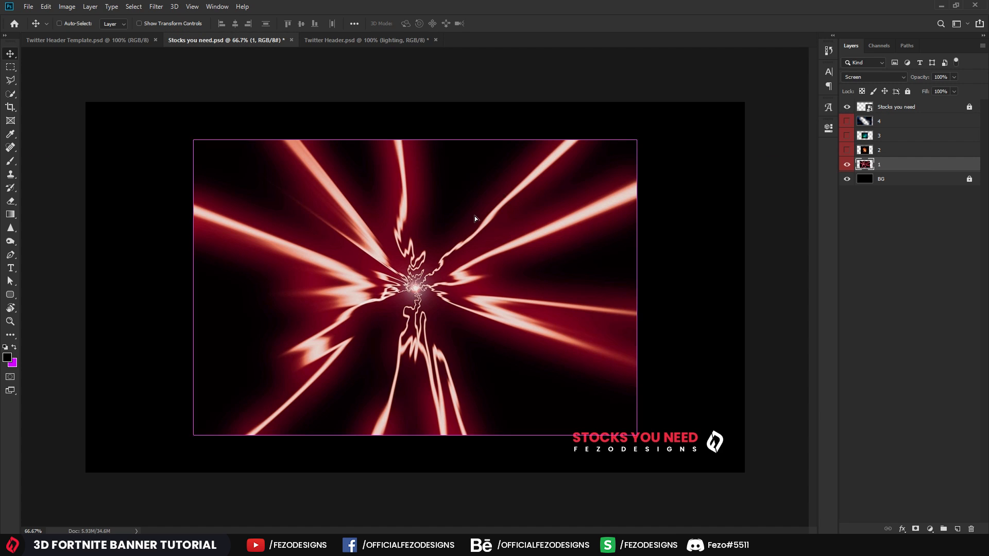
{"action": "left_click_drag", "start_coordinate": [475, 215], "coordinate": [446, 187]}
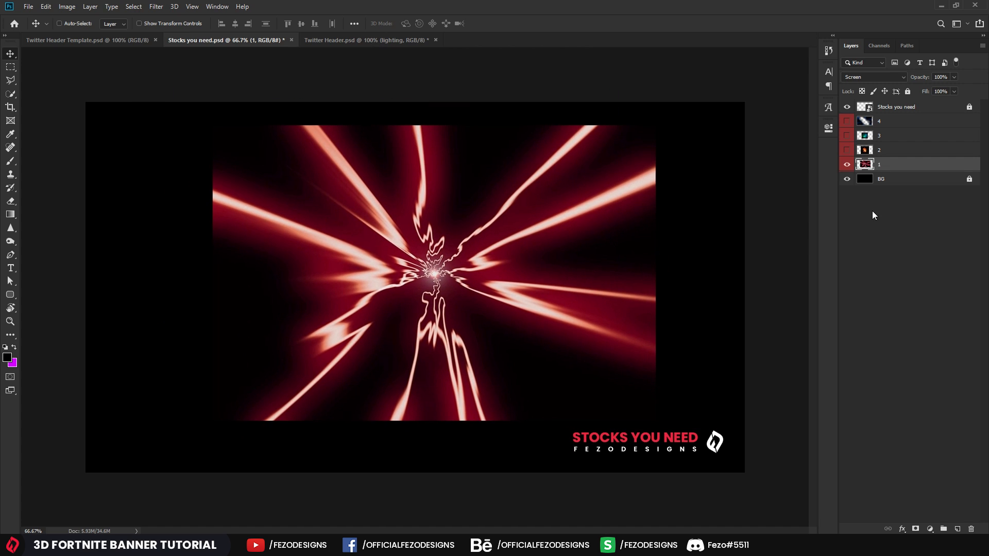
{"action": "right_click", "coordinate": [905, 165]}
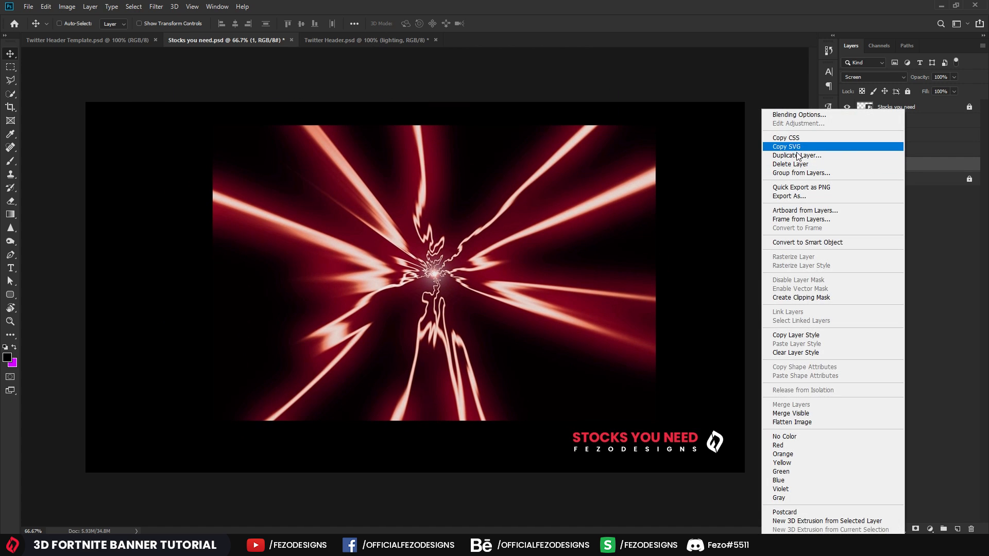
{"action": "left_click", "coordinate": [796, 156]}
{"action": "left_click", "coordinate": [458, 190]}
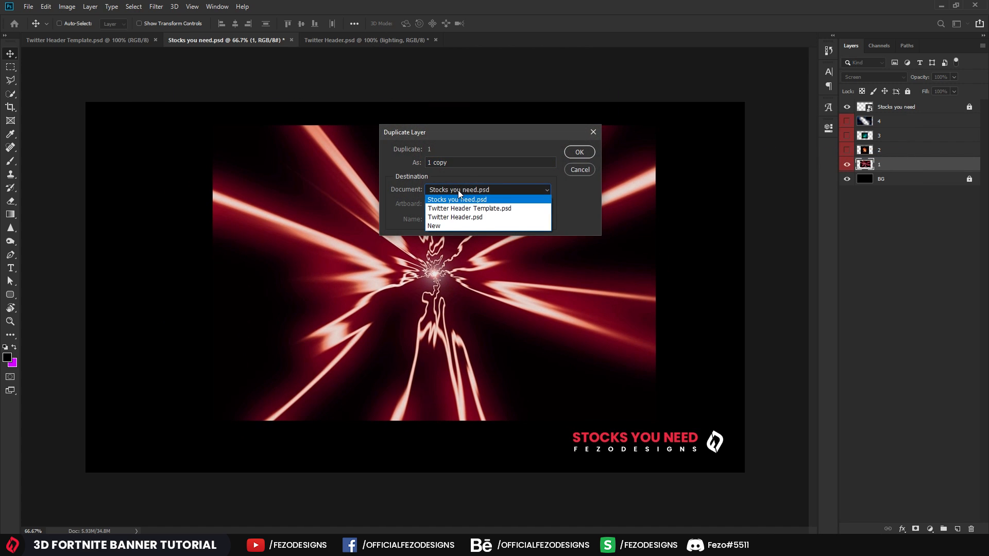
{"action": "left_click", "coordinate": [456, 216]}
{"action": "key", "text": "Return"}
{"action": "left_click", "coordinate": [344, 41]}
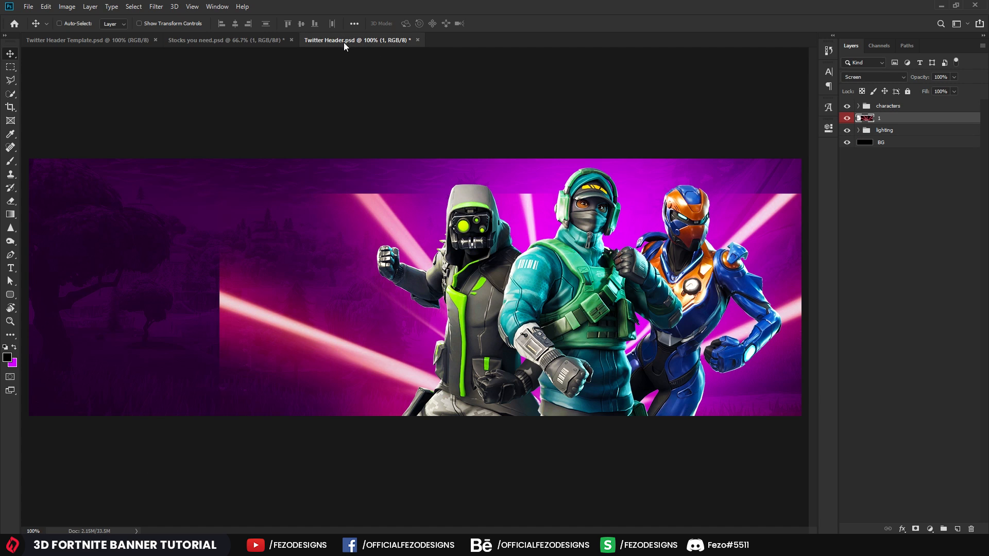
Step: Move the light rays up so they reach the banner's upper edge, and erase their hard left border with a large eraser
{"action": "left_click_drag", "start_coordinate": [519, 304], "coordinate": [507, 194]}
{"action": "left_click_drag", "start_coordinate": [551, 243], "coordinate": [301, 219]}
{"action": "key", "text": "z"}
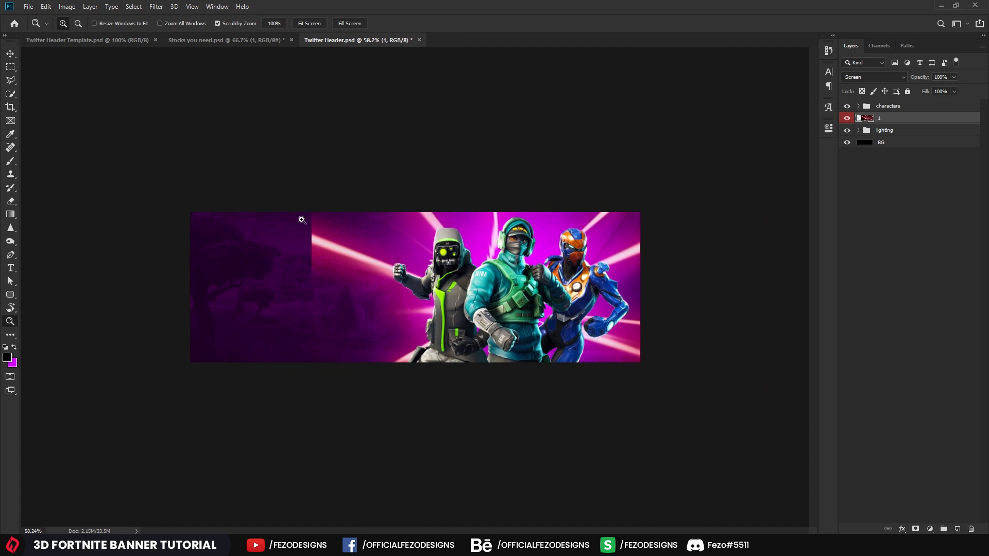
{"action": "left_click", "coordinate": [368, 256]}
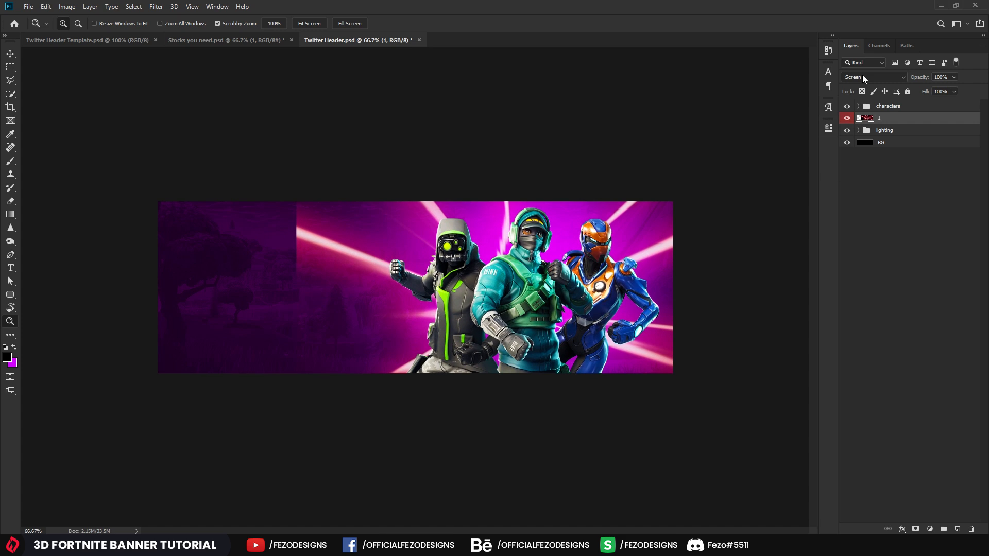
{"action": "key", "text": "e"}
{"action": "mouse_move", "coordinate": [309, 235]}
{"action": "left_mouse_down"}
{"action": "mouse_move", "coordinate": [353, 244]}
{"action": "mouse_move", "coordinate": [315, 169]}
{"action": "left_mouse_up"}
{"action": "left_click_drag", "start_coordinate": [238, 185], "coordinate": [232, 196]}
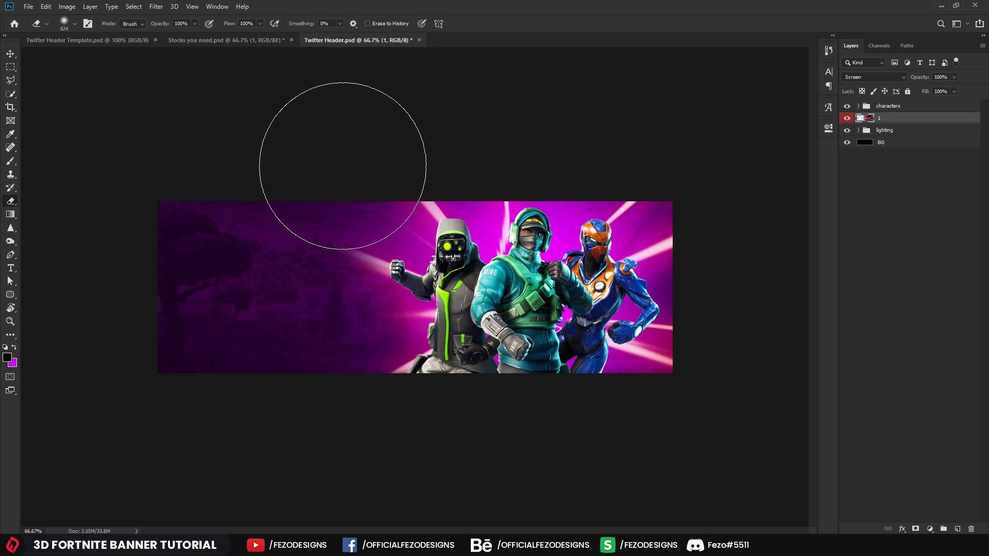
{"action": "left_click_drag", "start_coordinate": [303, 217], "coordinate": [264, 205]}
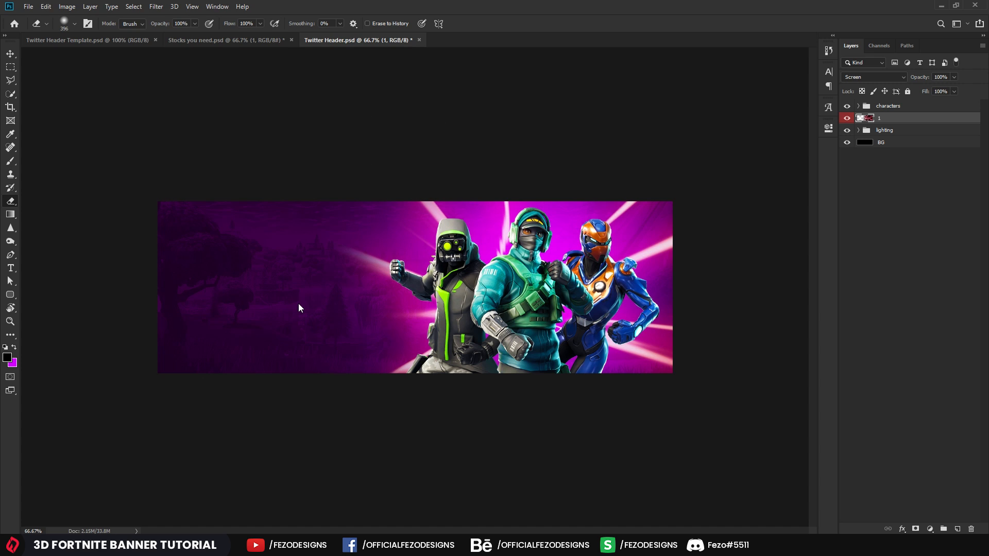
Step: Fine-tune the position of the light-ray layer behind the characters, shifting it slightly to the right
{"action": "key", "text": "z"}
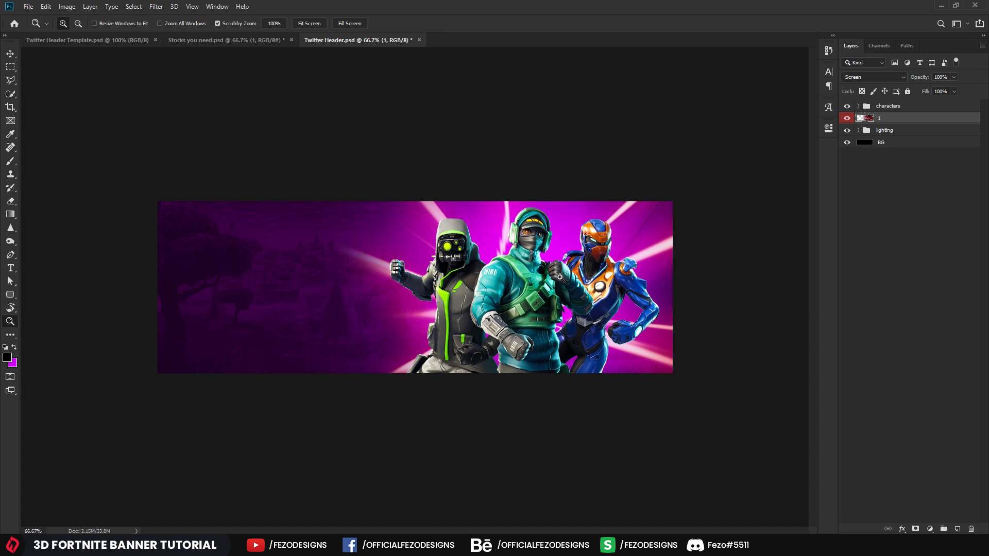
{"action": "left_click", "coordinate": [563, 276]}
{"action": "key", "text": "v"}
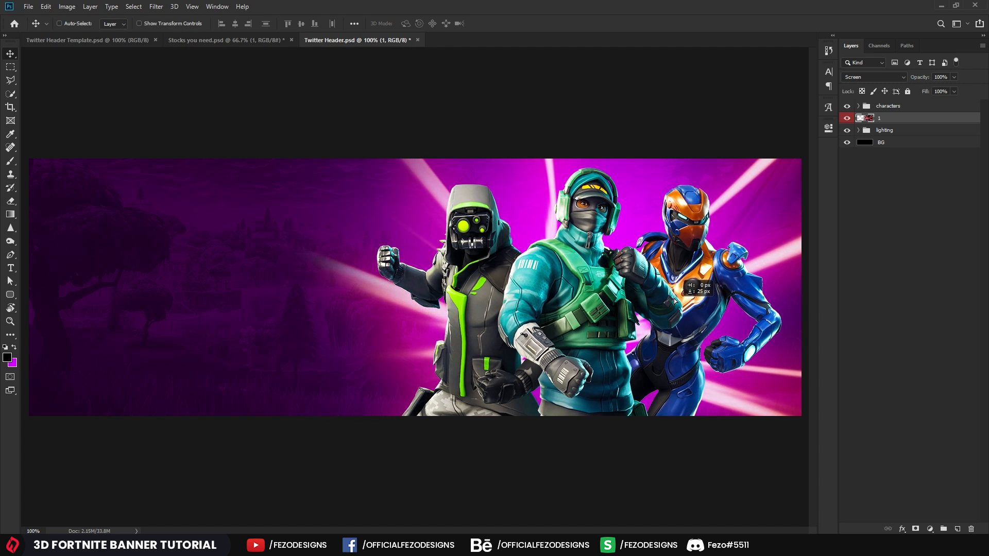
{"action": "left_click", "coordinate": [676, 296]}
{"action": "left_click_drag", "start_coordinate": [676, 297], "coordinate": [684, 295]}
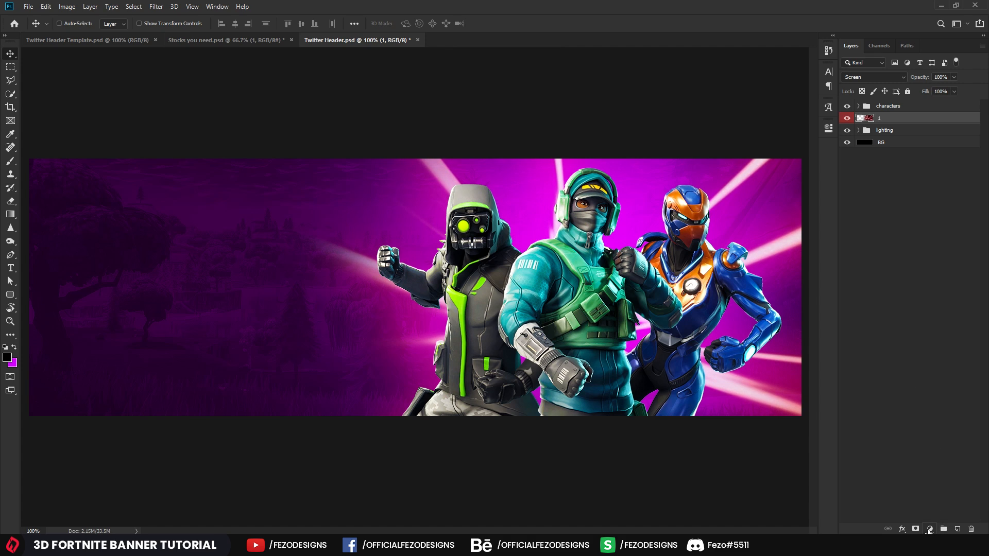
Step: Add a Hue/Saturation adjustment clipped to the light-ray layer, with its hue at -50
{"action": "left_click", "coordinate": [930, 529]}
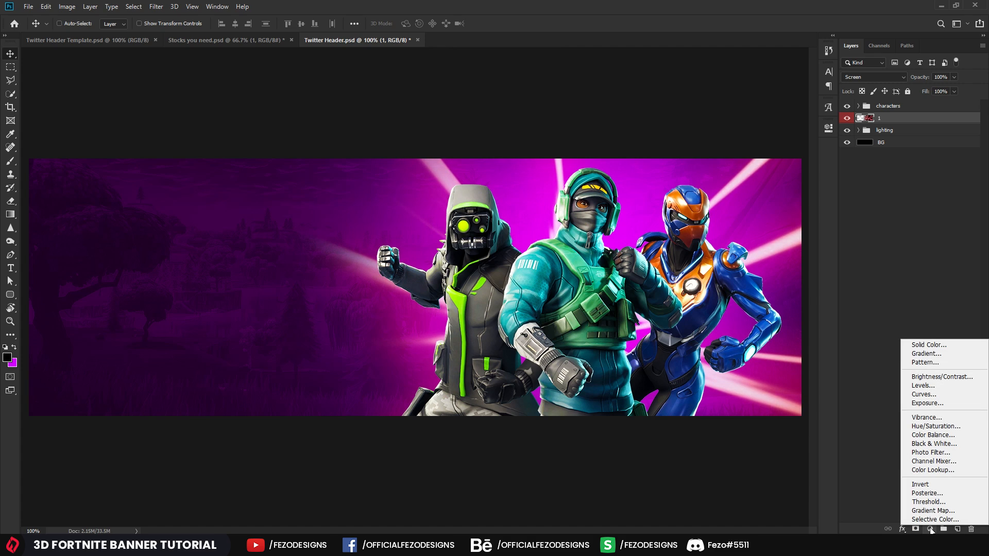
{"action": "left_click", "coordinate": [933, 427]}
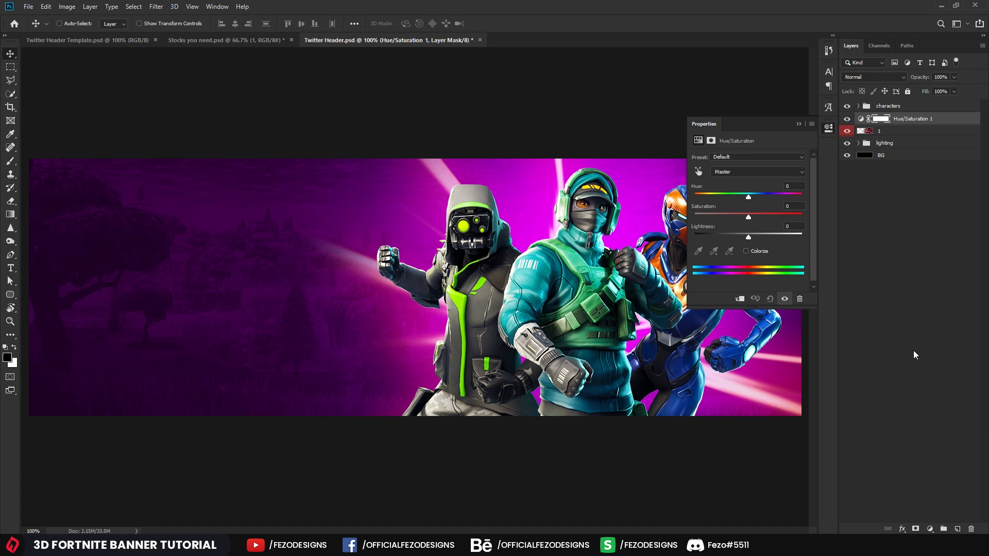
{"action": "left_click", "coordinate": [869, 122], "text": "alt"}
{"action": "left_click_drag", "start_coordinate": [750, 196], "coordinate": [714, 191]}
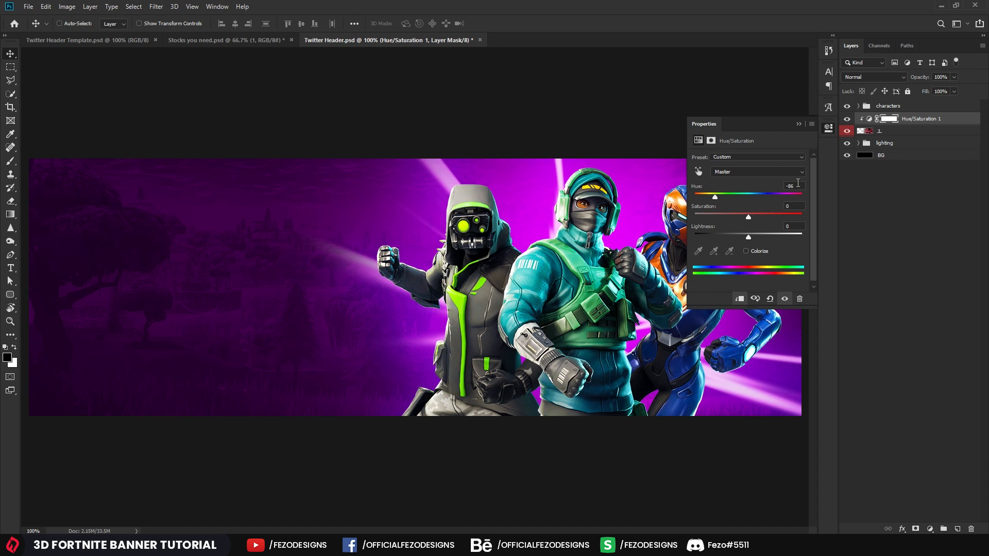
{"action": "type", "text": "-50"}
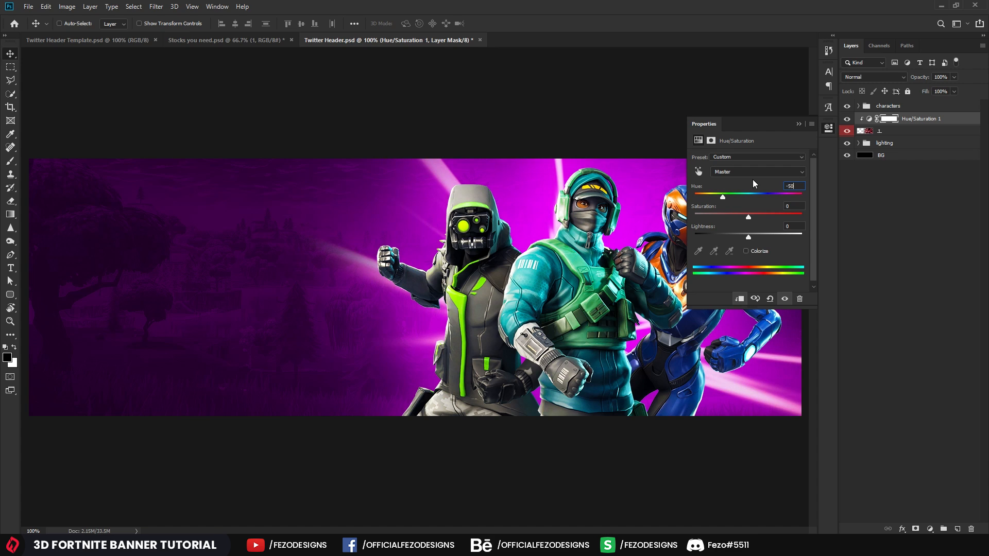
Step: Compare the light rays with and without the Hue/Saturation adjustment, and reselect the light-ray layer
{"action": "left_click", "coordinate": [847, 119]}
{"action": "left_click", "coordinate": [847, 120]}
{"action": "left_click", "coordinate": [847, 120]}
{"action": "left_click", "coordinate": [847, 119]}
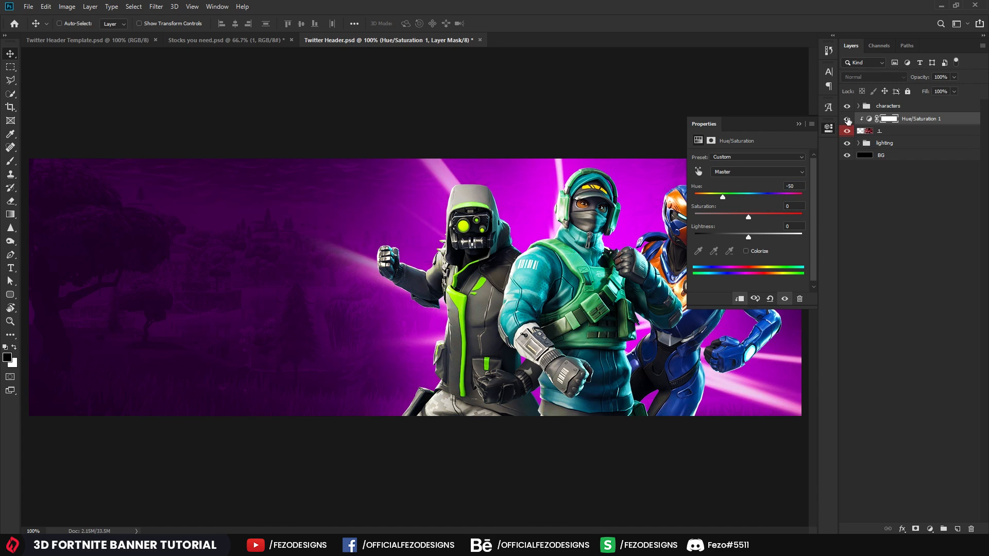
{"action": "left_click", "coordinate": [798, 124]}
{"action": "left_click", "coordinate": [888, 134]}
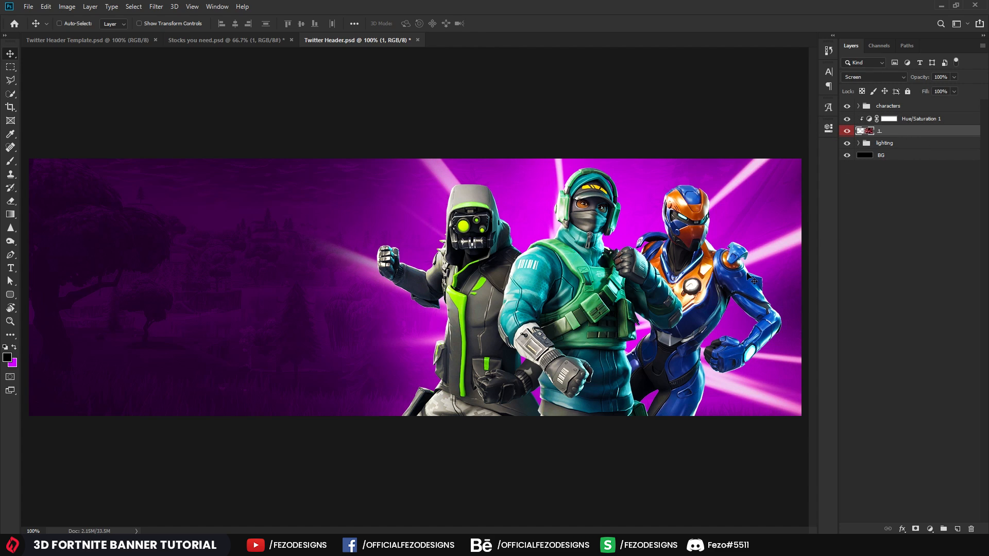
Step: Move the light-ray layer to the left behind the characters and check its placement on the whole banner
{"action": "left_click_drag", "start_coordinate": [719, 276], "coordinate": [691, 271]}
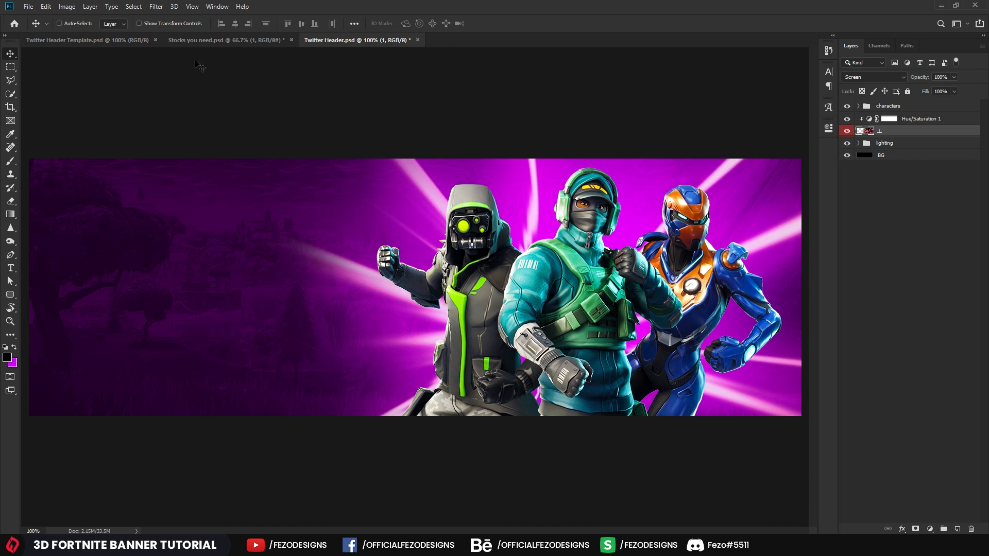
{"action": "left_click", "coordinate": [134, 39]}
{"action": "left_click", "coordinate": [323, 41]}
{"action": "left_click_drag", "start_coordinate": [593, 235], "coordinate": [590, 234]}
{"action": "key", "text": "z"}
{"action": "left_click_drag", "start_coordinate": [664, 247], "coordinate": [585, 180]}
{"action": "left_click", "coordinate": [575, 268]}
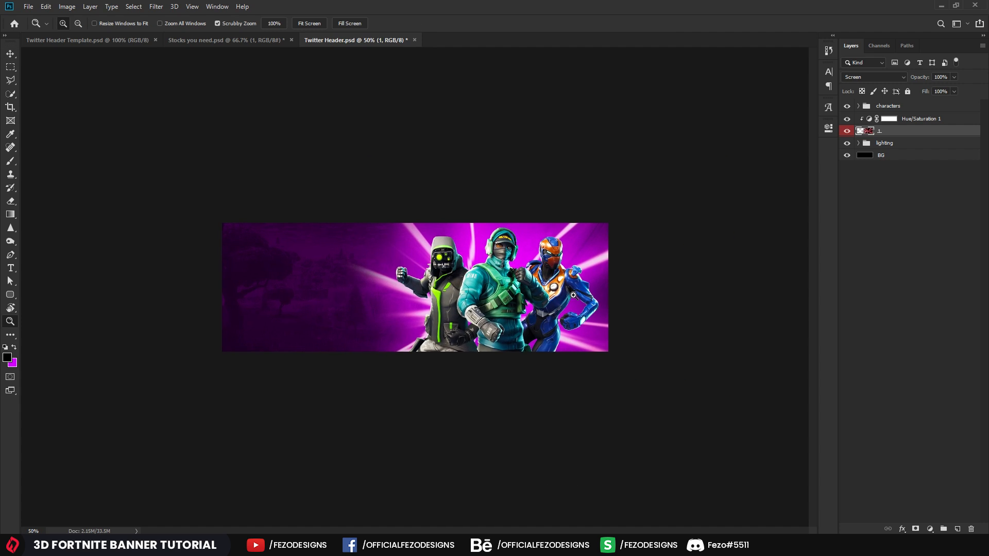
{"action": "left_click", "coordinate": [573, 294]}
{"action": "left_click", "coordinate": [573, 294]}
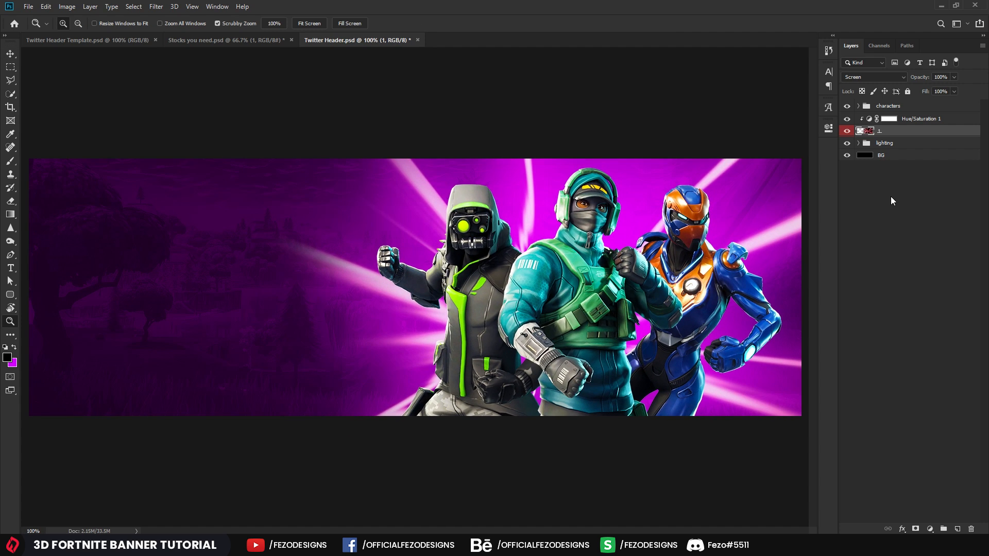
Step: Bring explosion layer 2 from Stocks you need.psd into the Twitter header, directly above the light rays' Hue/Saturation adjustment
{"action": "left_click", "coordinate": [942, 120]}
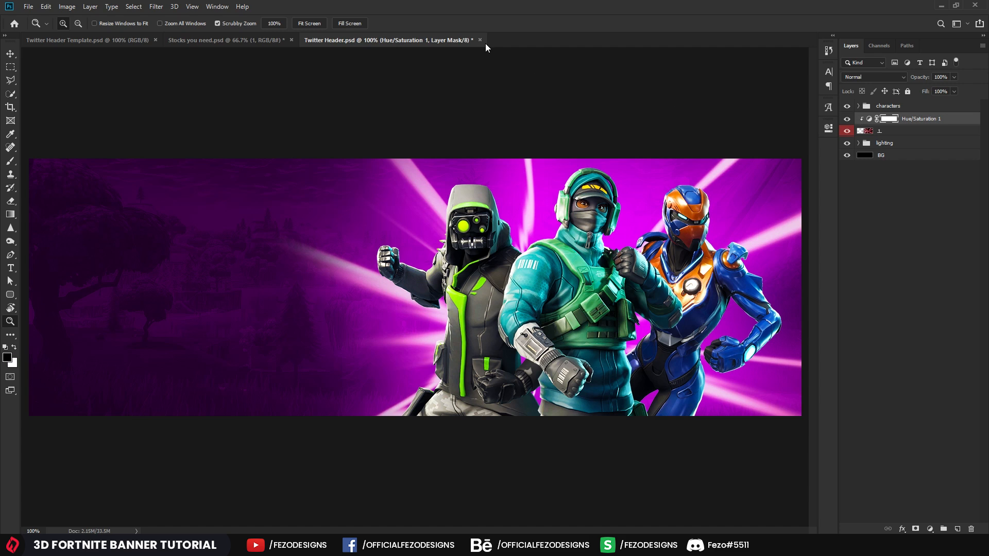
{"action": "left_click", "coordinate": [224, 40]}
{"action": "left_click", "coordinate": [847, 164]}
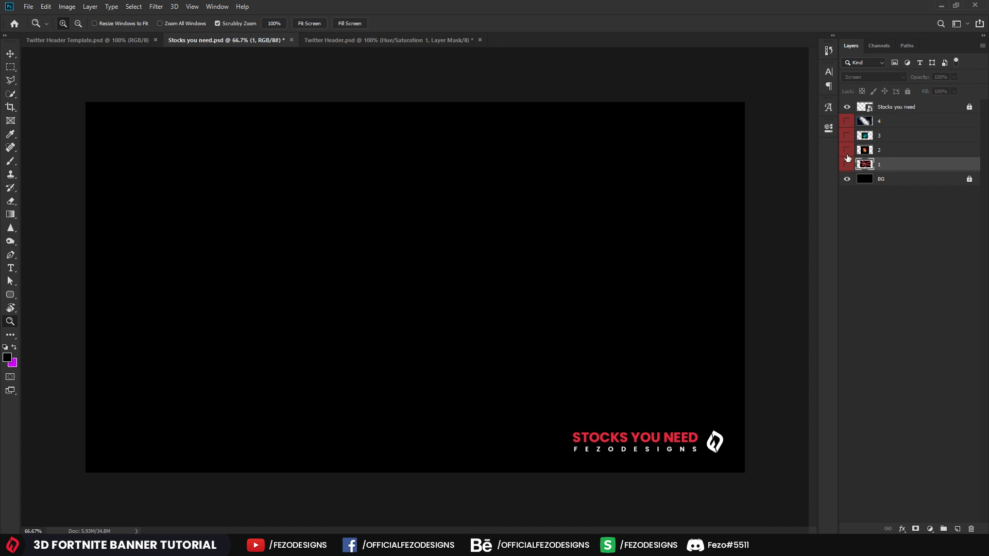
{"action": "left_click", "coordinate": [847, 150]}
{"action": "left_click", "coordinate": [885, 156]}
{"action": "key", "text": "v"}
{"action": "left_click_drag", "start_coordinate": [417, 178], "coordinate": [347, 295]}
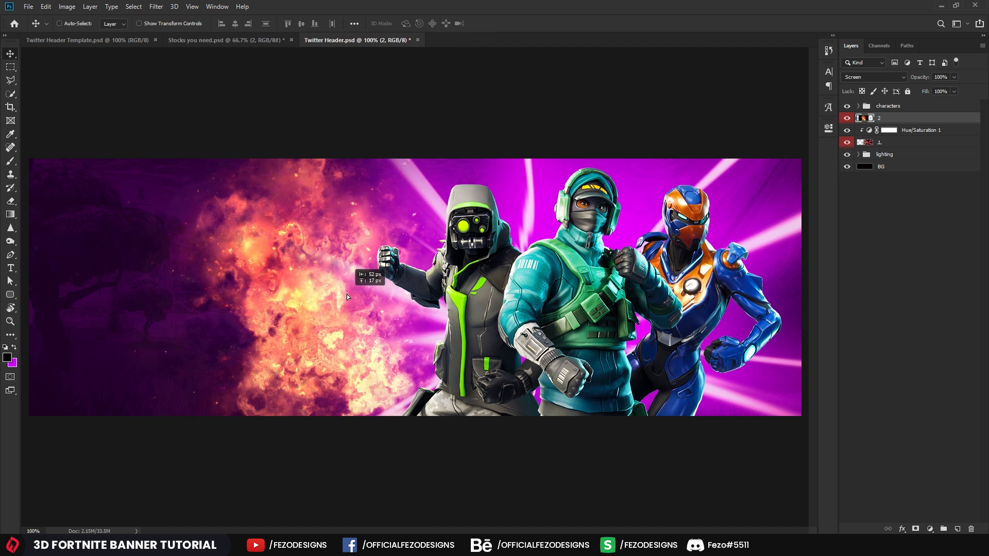
Step: Add a Hue/Saturation adjustment clipped to the explosion layer and shift its hue to magenta-purple
{"action": "left_click", "coordinate": [930, 529]}
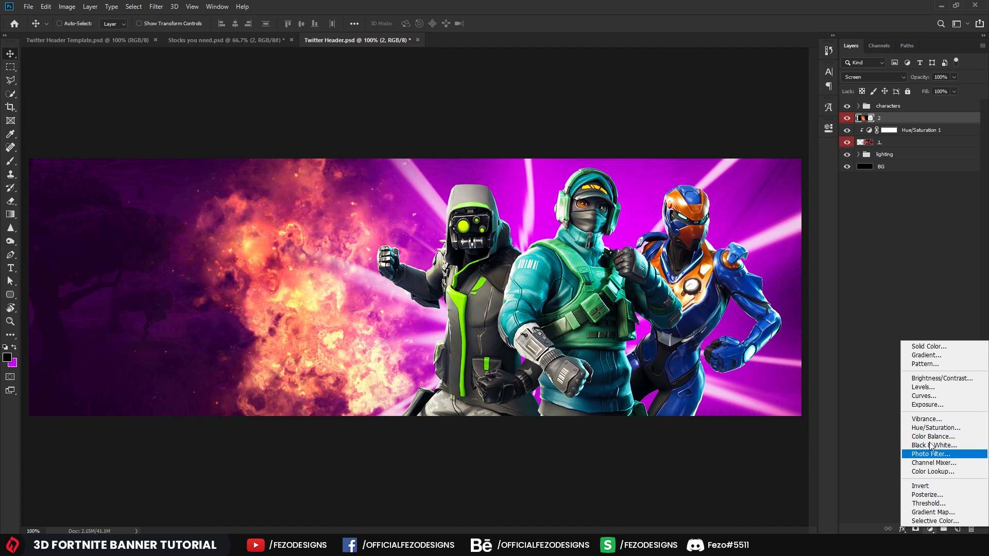
{"action": "left_click", "coordinate": [926, 431]}
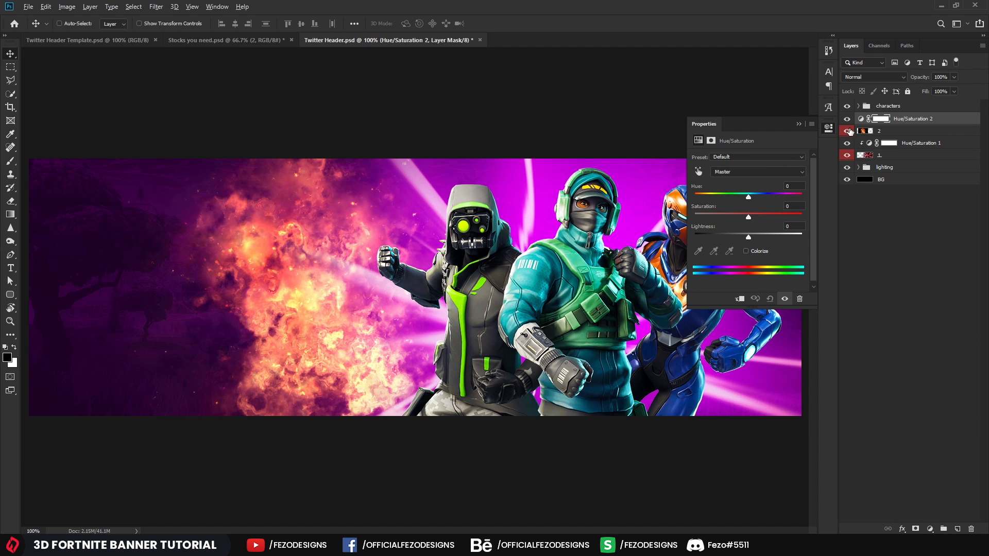
{"action": "key", "text": "alt"}
{"action": "left_click", "coordinate": [870, 124], "text": "alt"}
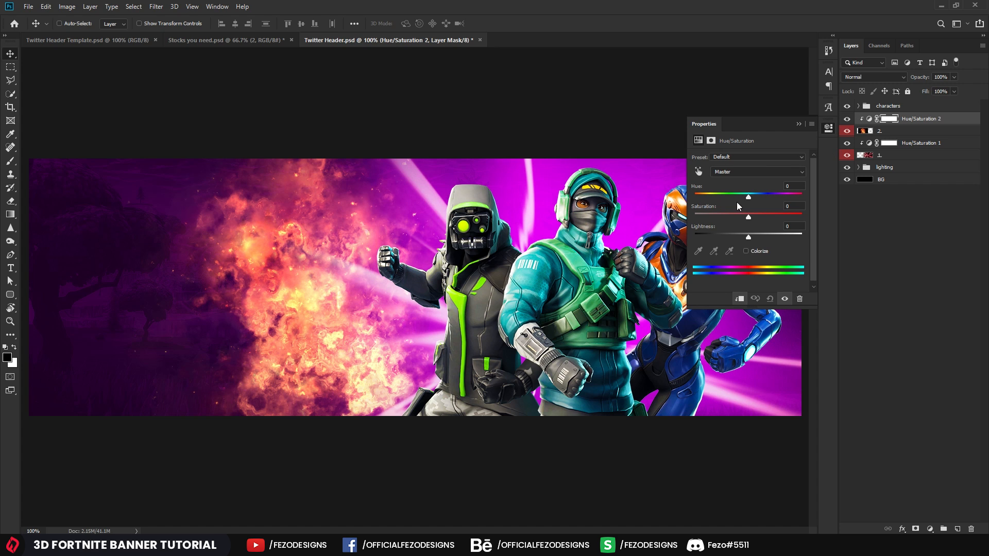
{"action": "left_click_drag", "start_coordinate": [748, 199], "coordinate": [717, 199]}
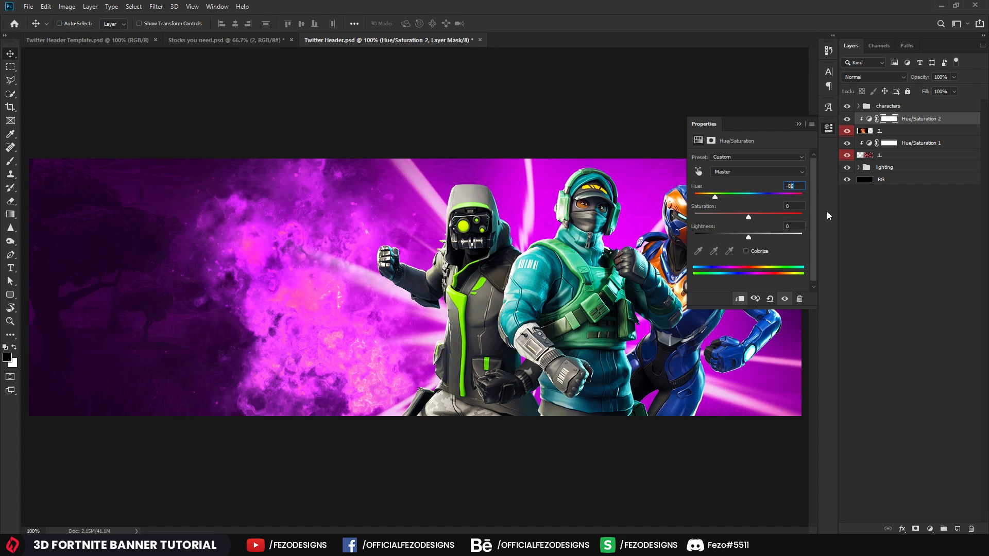
{"action": "type", "text": "0"}
{"action": "left_click", "coordinate": [798, 125]}
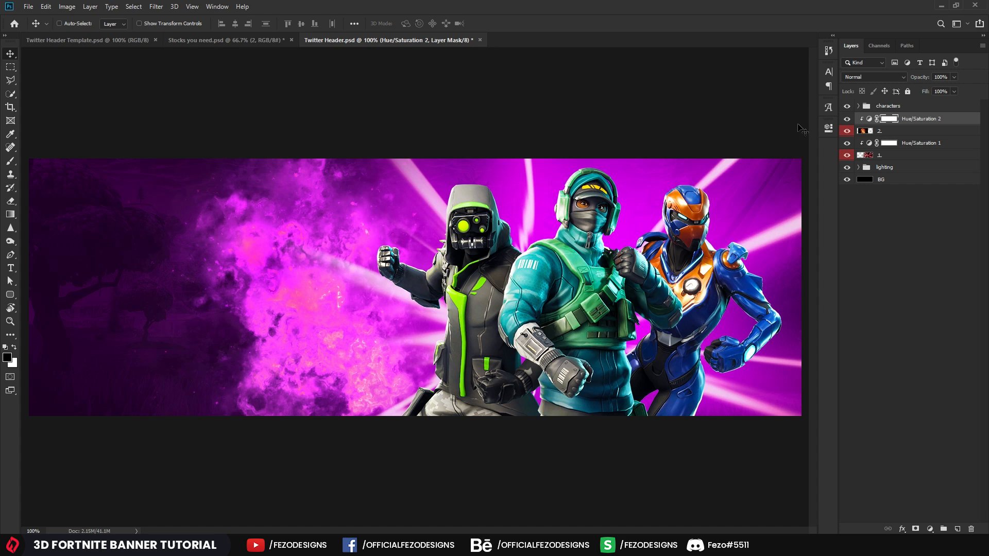
Step: Move the explosion layer to the right and down so it sits behind the characters
{"action": "left_click", "coordinate": [904, 133]}
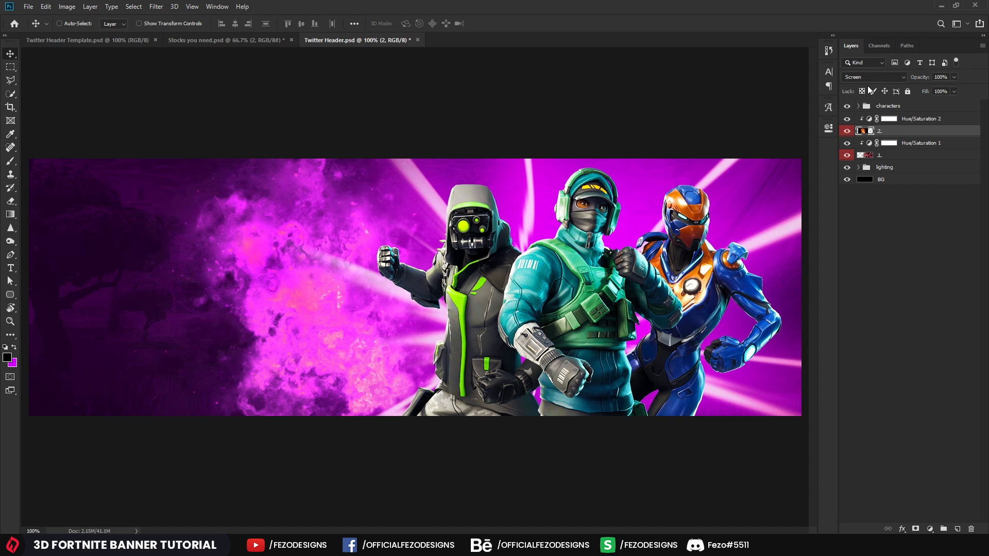
{"action": "left_click_drag", "start_coordinate": [353, 238], "coordinate": [571, 296]}
{"action": "left_click_drag", "start_coordinate": [567, 304], "coordinate": [556, 329]}
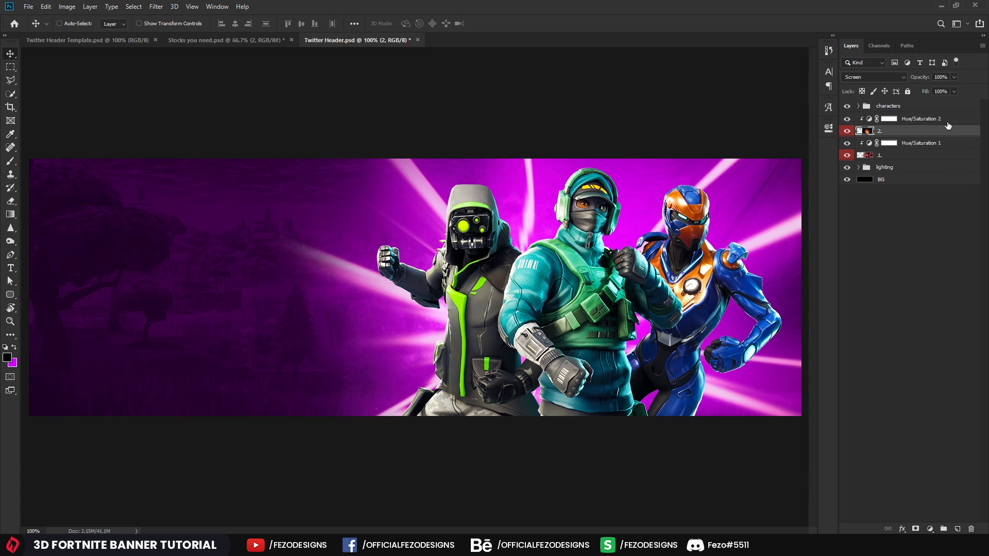
Step: Create a layer group and put the explosion layer and its Hue/Saturation adjustment inside it
{"action": "left_click", "coordinate": [927, 120]}
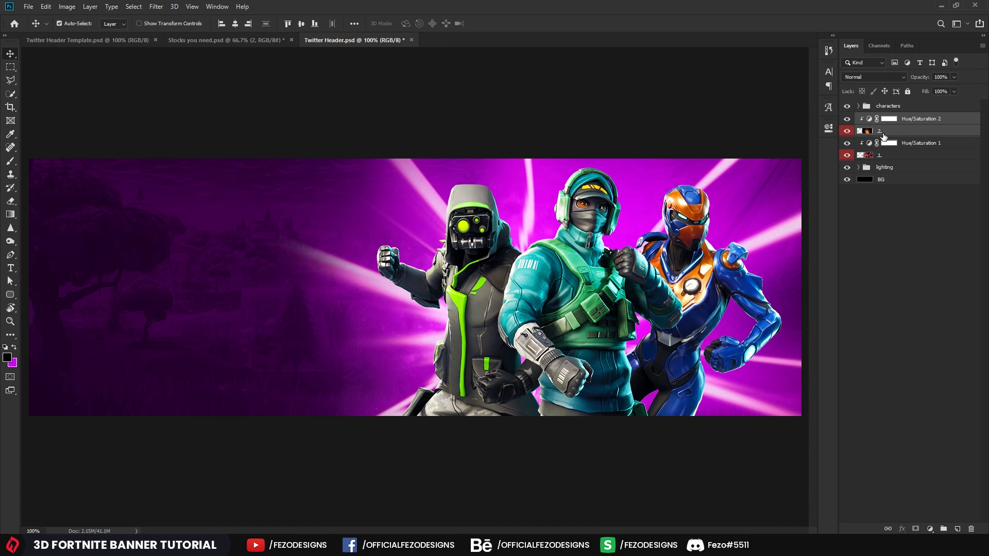
{"action": "left_click", "coordinate": [924, 124]}
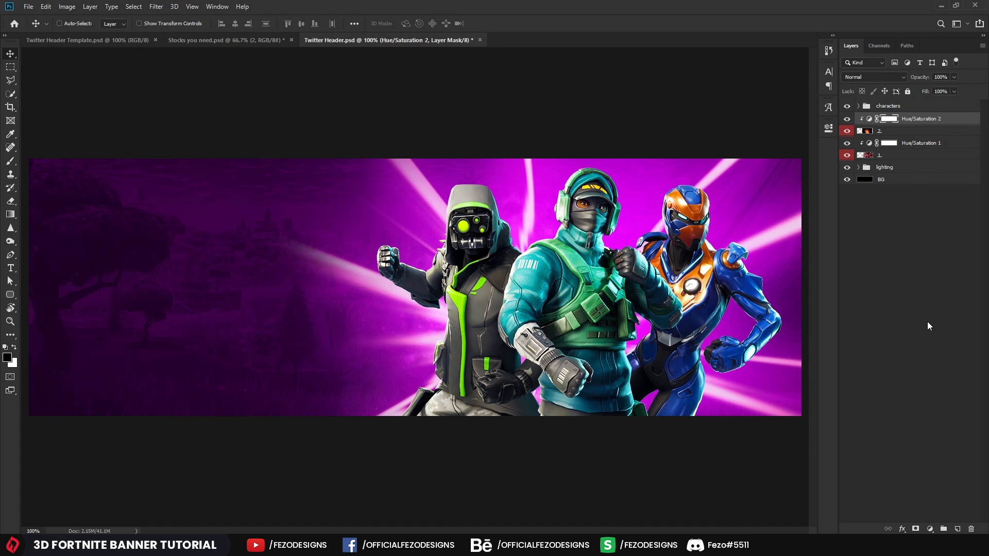
{"action": "left_click", "coordinate": [945, 530]}
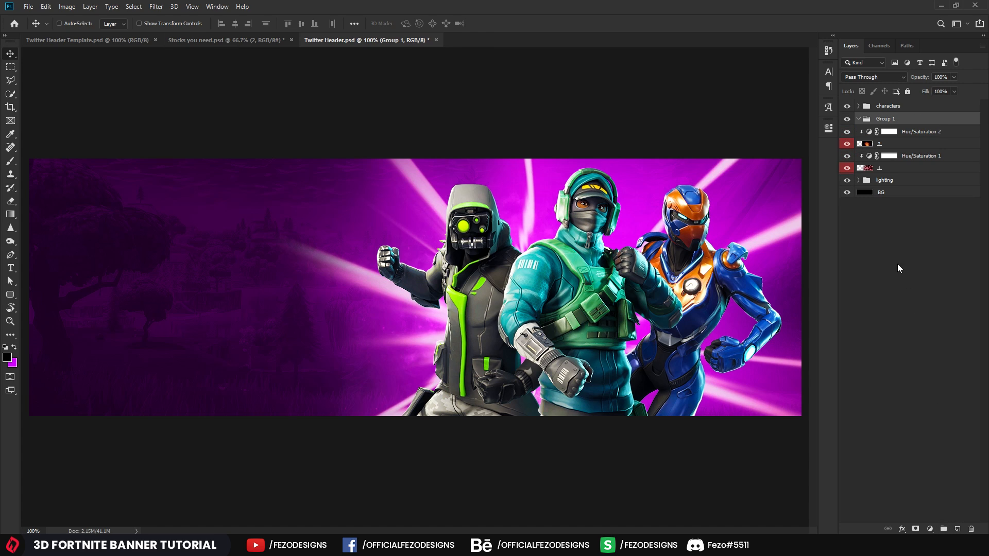
{"action": "left_click", "coordinate": [914, 134]}
{"action": "left_click", "coordinate": [910, 148], "text": "shift"}
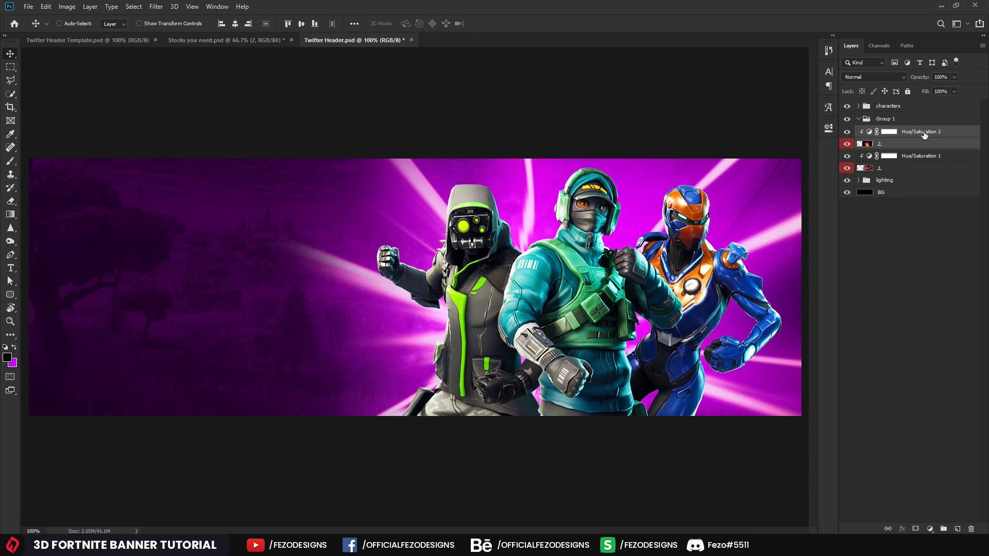
{"action": "left_click_drag", "start_coordinate": [911, 132], "coordinate": [902, 121]}
Step: Rename the explosion group as abstract1
{"action": "left_click", "coordinate": [892, 120]}
{"action": "double_click", "coordinate": [892, 120]}
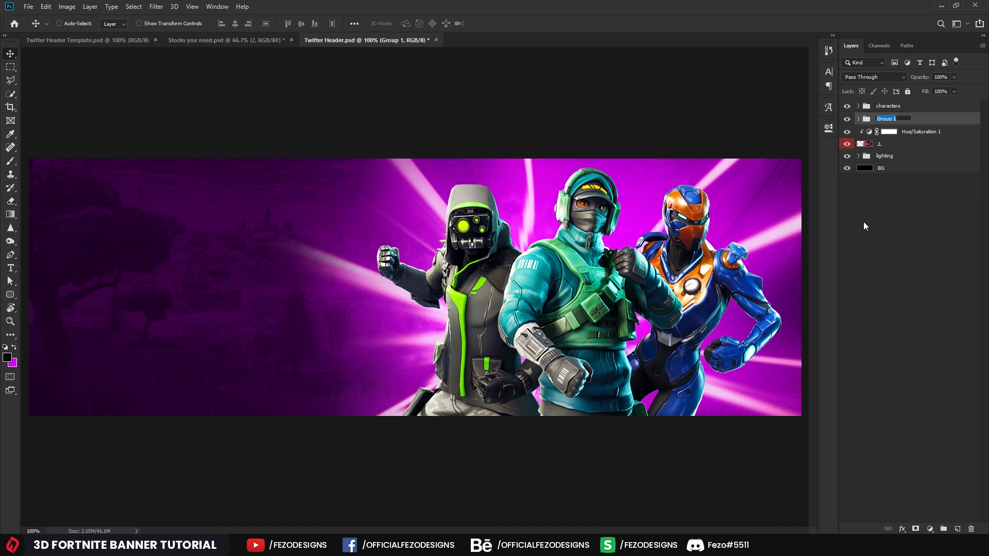
{"action": "type", "text": "abs"}
{"action": "type", "text": "tar"}
{"action": "key", "text": "BackSpace"}
{"action": "key", "text": "BackSpace"}
{"action": "key", "text": "BackSpace"}
{"action": "type", "text": "tract1"}
{"action": "key", "text": "Return"}
Step: Duplicate the abstract1 group as abstract2 and move the copy right and down behind the characters
{"action": "key", "text": "ctrl+j"}
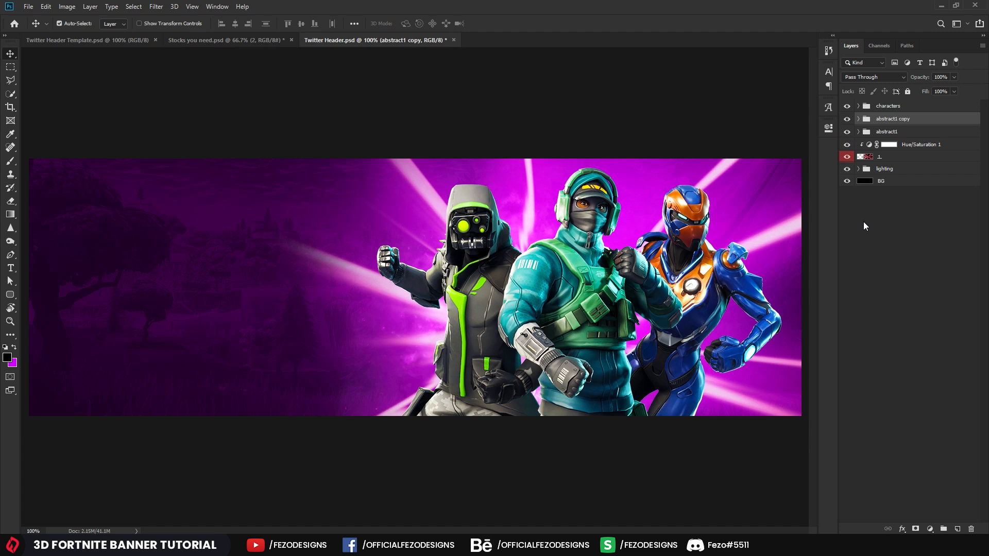
{"action": "double_click", "coordinate": [894, 119]}
{"action": "left_click_drag", "start_coordinate": [911, 119], "coordinate": [895, 119]}
{"action": "type", "text": "2"}
{"action": "key", "text": "Return"}
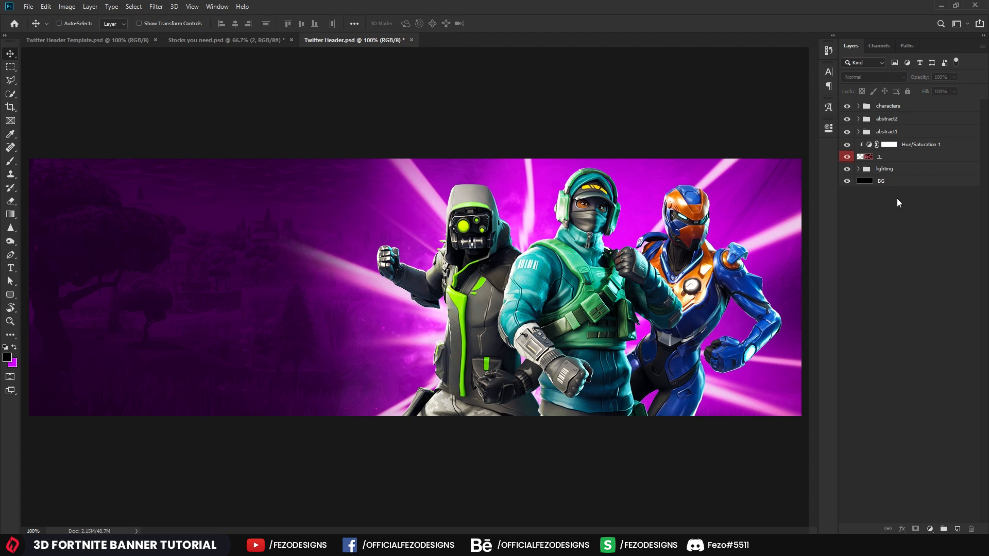
{"action": "left_click_drag", "start_coordinate": [604, 260], "coordinate": [700, 325]}
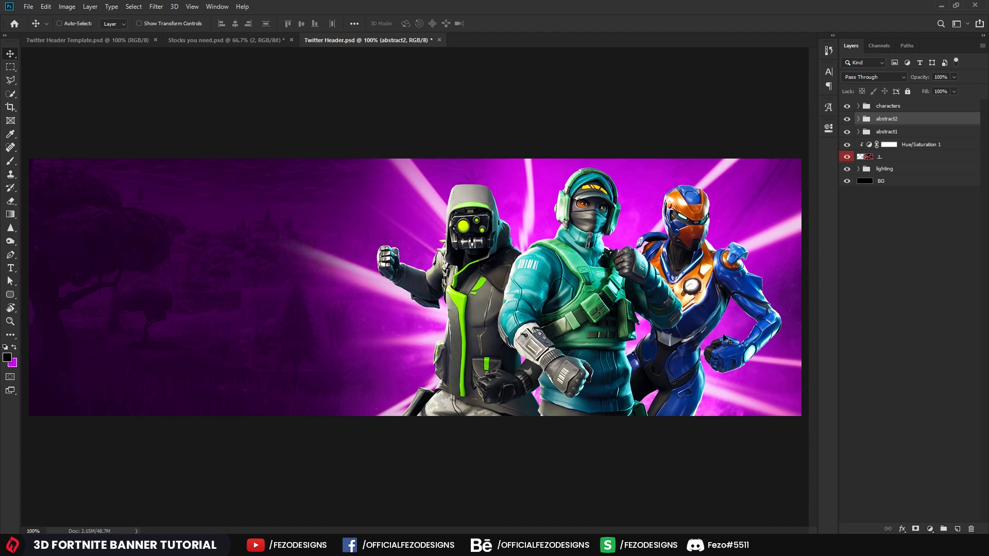
Step: Group abstract1 and abstract2 together and name the group Main Abstracts
{"action": "left_click", "coordinate": [897, 133], "text": "ctrl"}
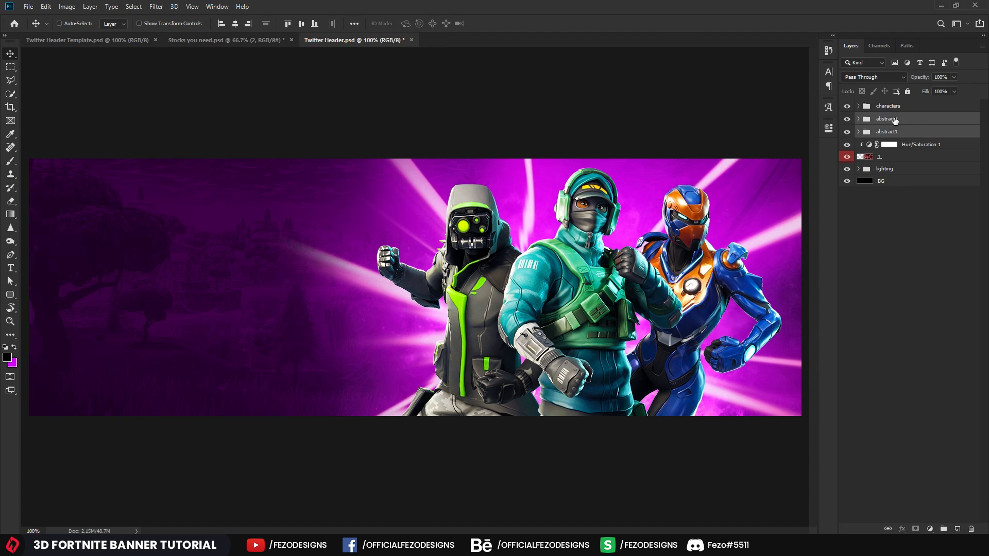
{"action": "key", "text": "ctrl+g"}
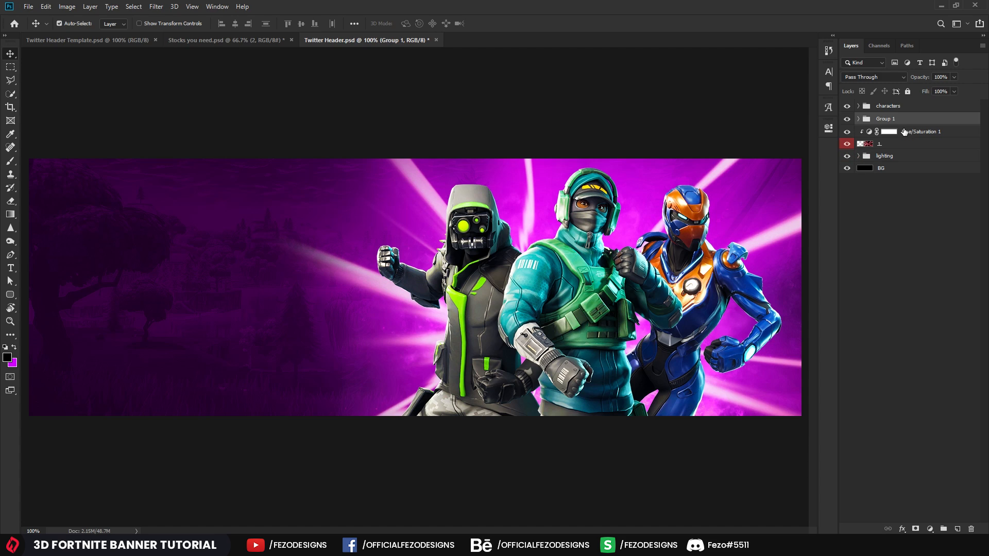
{"action": "double_click", "coordinate": [883, 118]}
{"action": "type", "text": "Main M"}
{"action": "key", "text": "BackSpace"}
{"action": "type", "text": "Abstracts"}
{"action": "key", "text": "Return"}
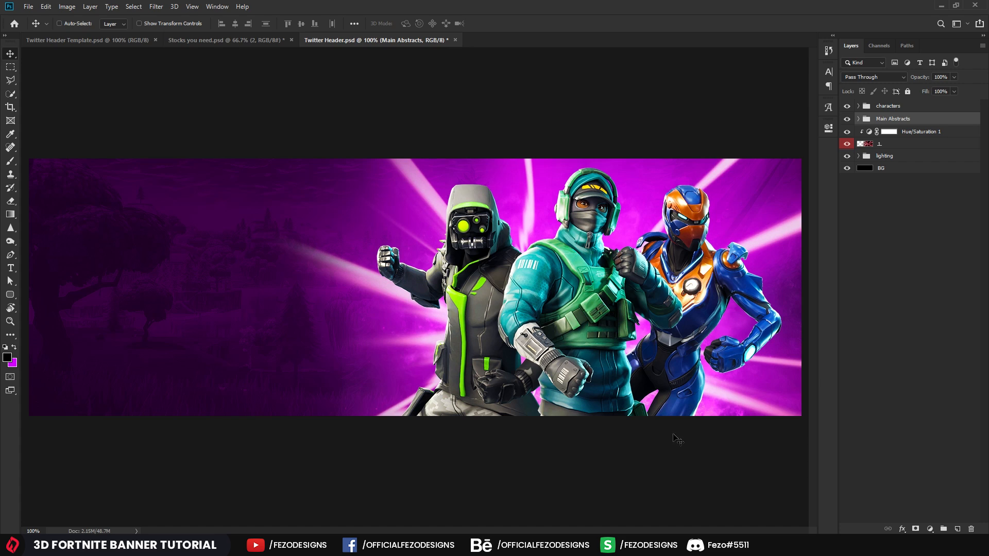
Step: Create a new group named CC above Main Abstracts
{"action": "left_click", "coordinate": [944, 530]}
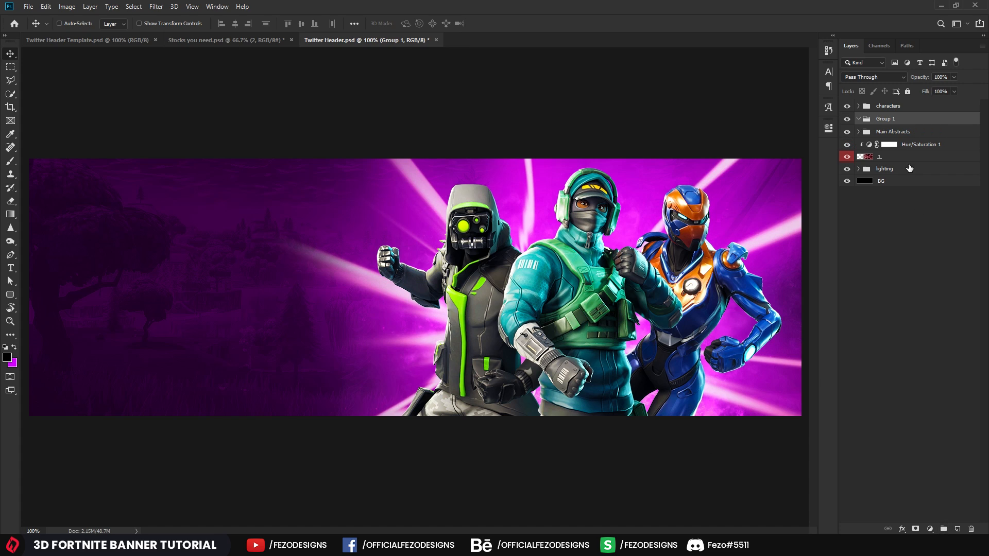
{"action": "double_click", "coordinate": [883, 119]}
{"action": "type", "text": "cC"}
{"action": "key", "text": "Return"}
Step: Add a Color Lookup adjustment with the 3Strip.look LUT inside the CC group, at 40% opacity
{"action": "left_click", "coordinate": [929, 531]}
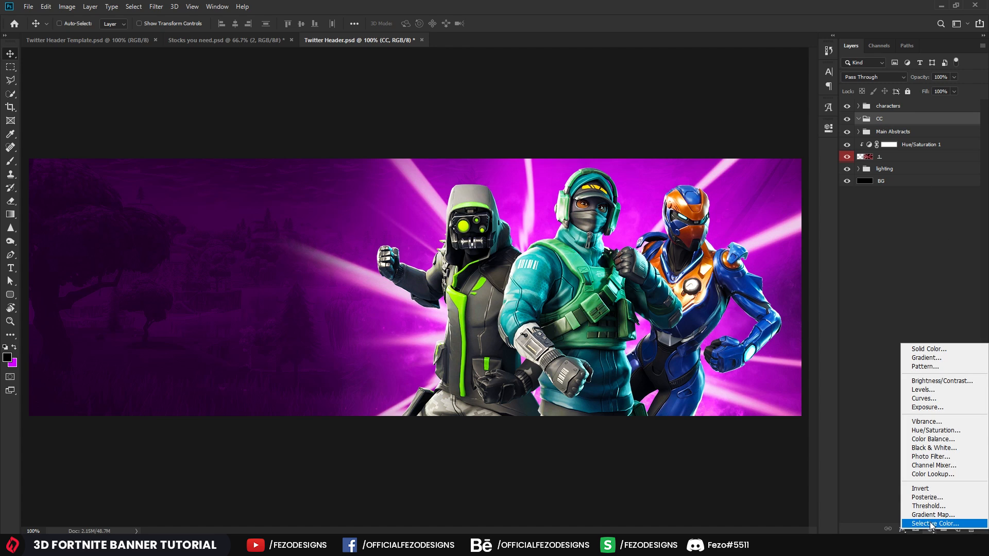
{"action": "left_click", "coordinate": [943, 474]}
{"action": "left_click", "coordinate": [754, 160]}
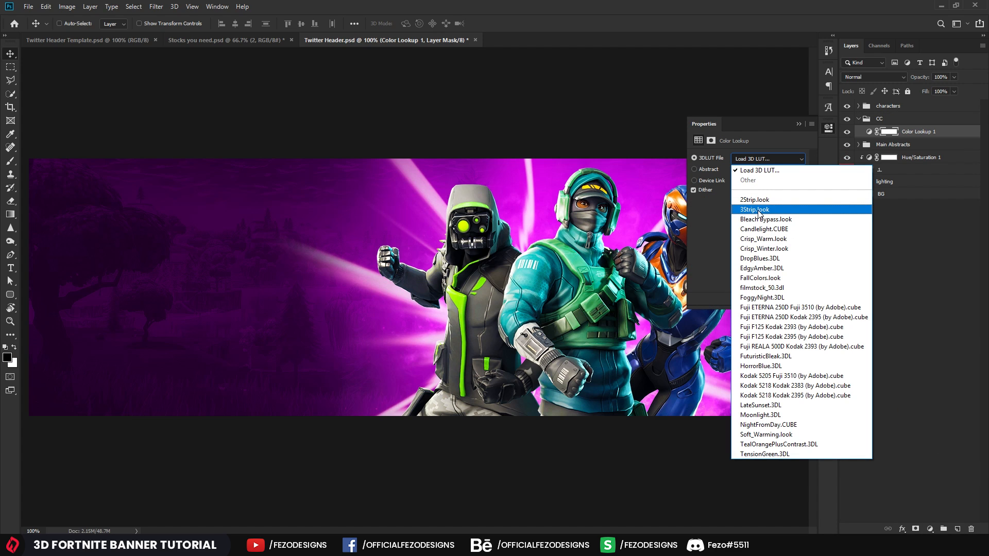
{"action": "left_click", "coordinate": [755, 210]}
{"action": "left_click", "coordinate": [941, 77]}
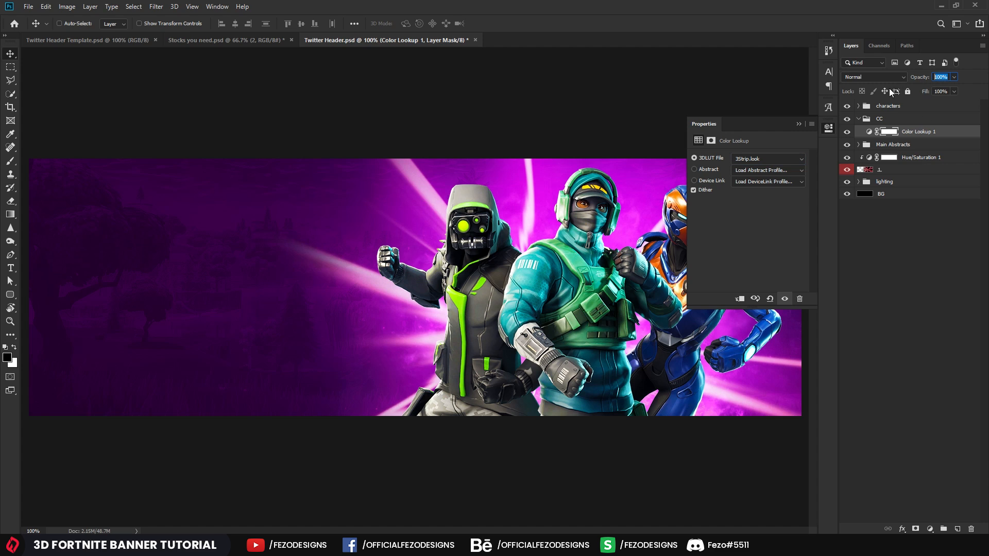
{"action": "type", "text": "40"}
{"action": "key", "text": "Return"}
Step: Add a second Color Lookup adjustment to the CC group using Crisp_Warm.look at 40% opacity
{"action": "left_click", "coordinate": [929, 529]}
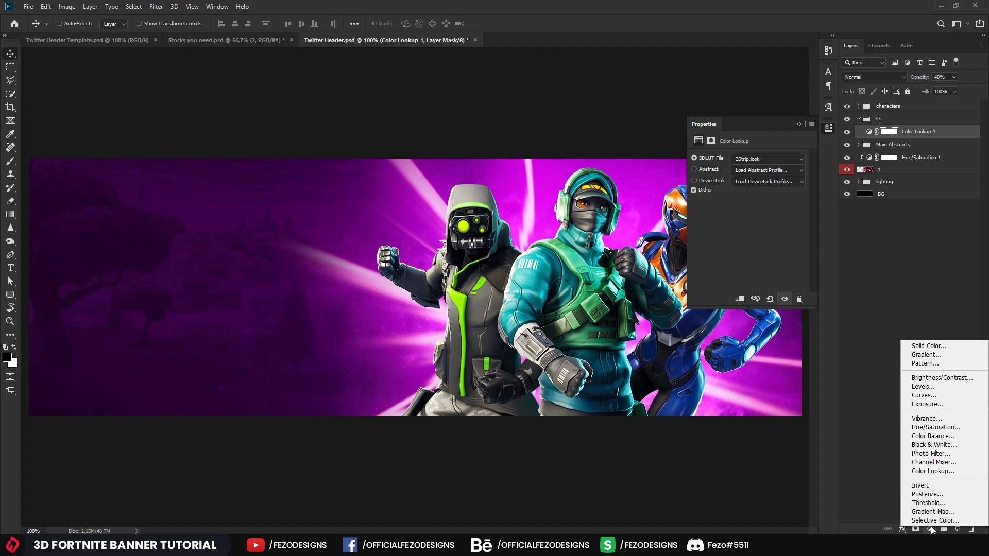
{"action": "left_click", "coordinate": [926, 471]}
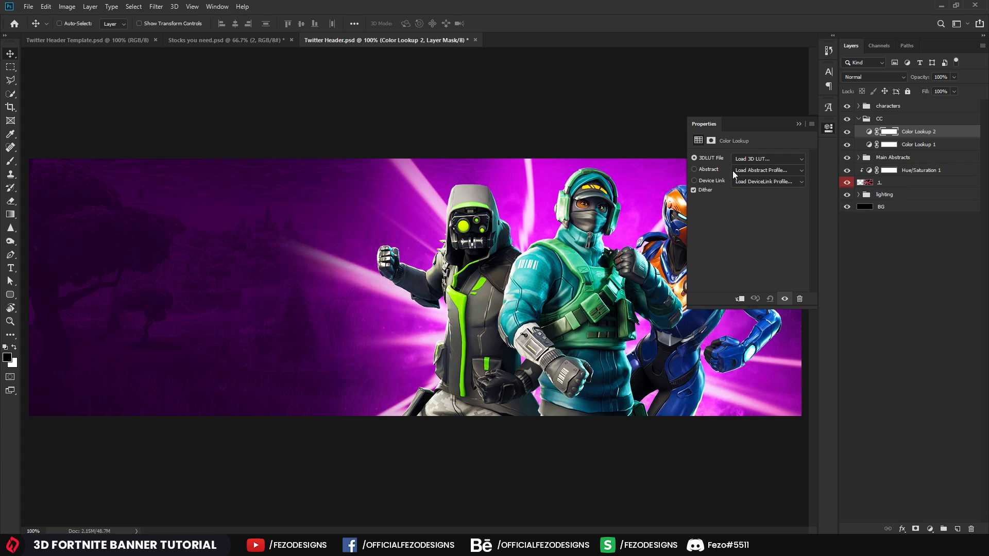
{"action": "left_click", "coordinate": [762, 159]}
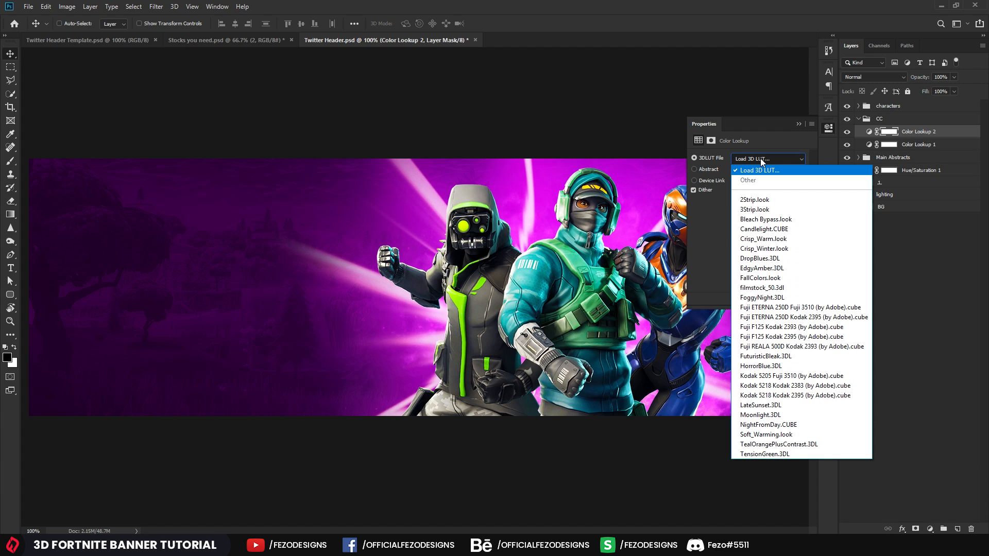
{"action": "left_click", "coordinate": [763, 239]}
{"action": "left_click", "coordinate": [937, 76]}
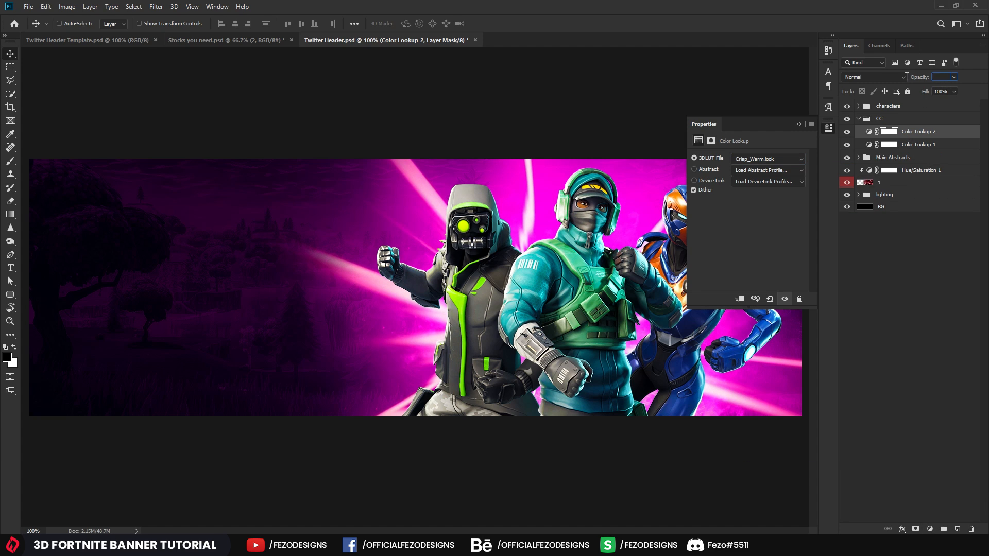
{"action": "type", "text": "40"}
{"action": "key", "text": "Return"}
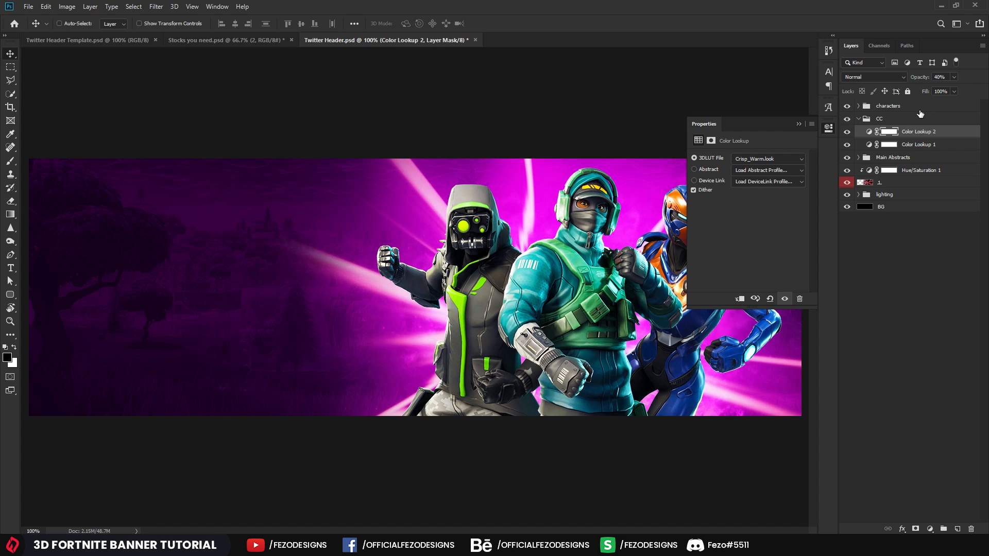
Step: Add a third Color Lookup adjustment to the CC group using filmstock_50.3dl at 40% opacity, and collapse the group
{"action": "left_click", "coordinate": [929, 529]}
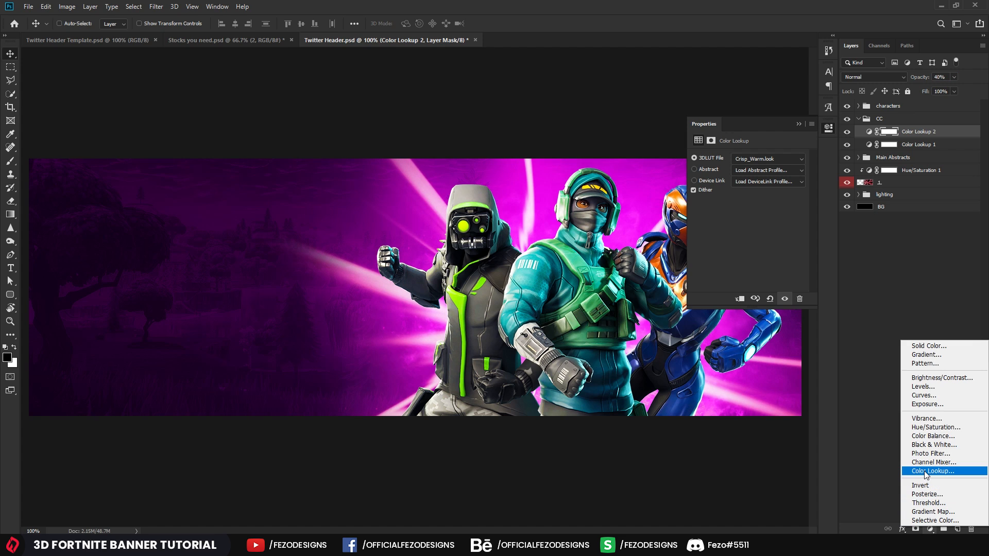
{"action": "left_click", "coordinate": [926, 471]}
{"action": "left_click", "coordinate": [766, 159]}
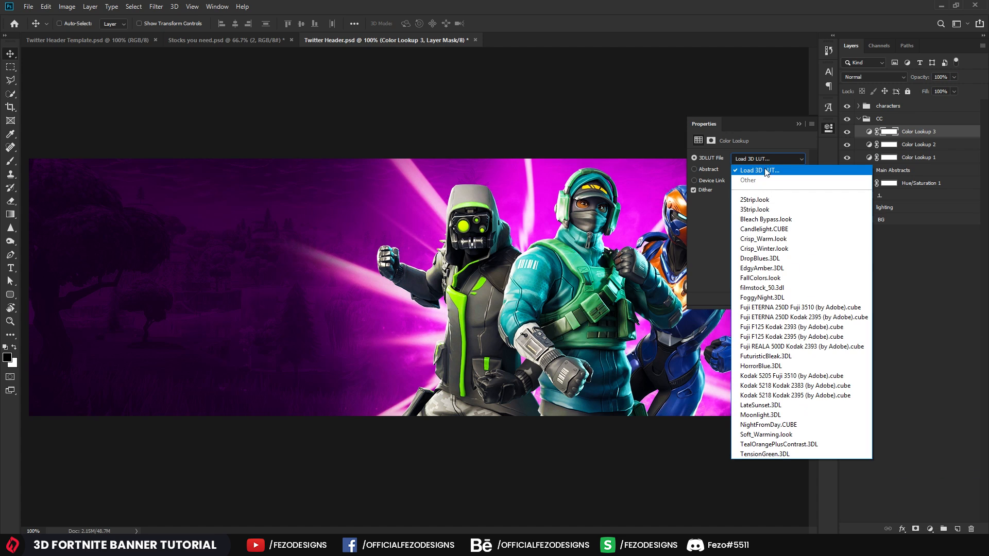
{"action": "left_click", "coordinate": [782, 288]}
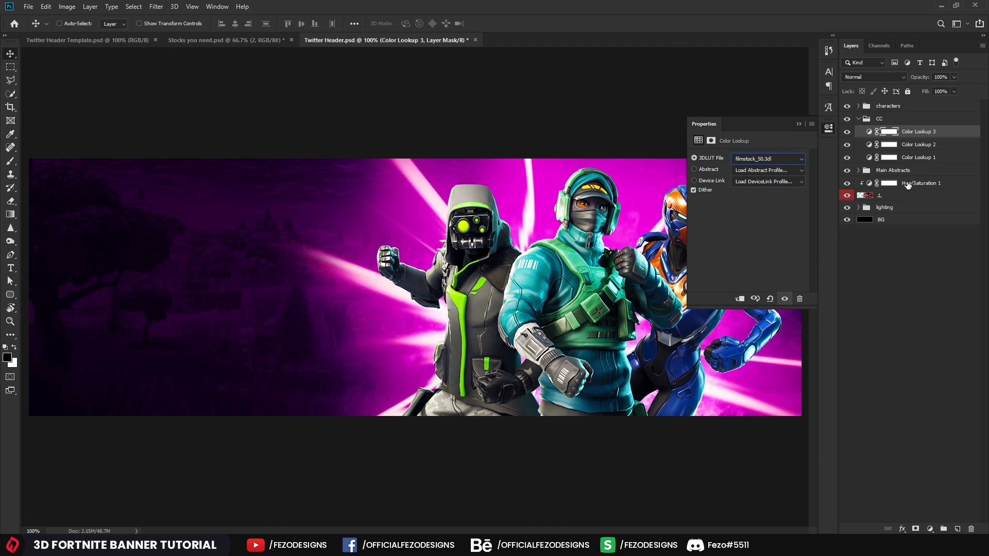
{"action": "left_click", "coordinate": [942, 76]}
{"action": "type", "text": "40"}
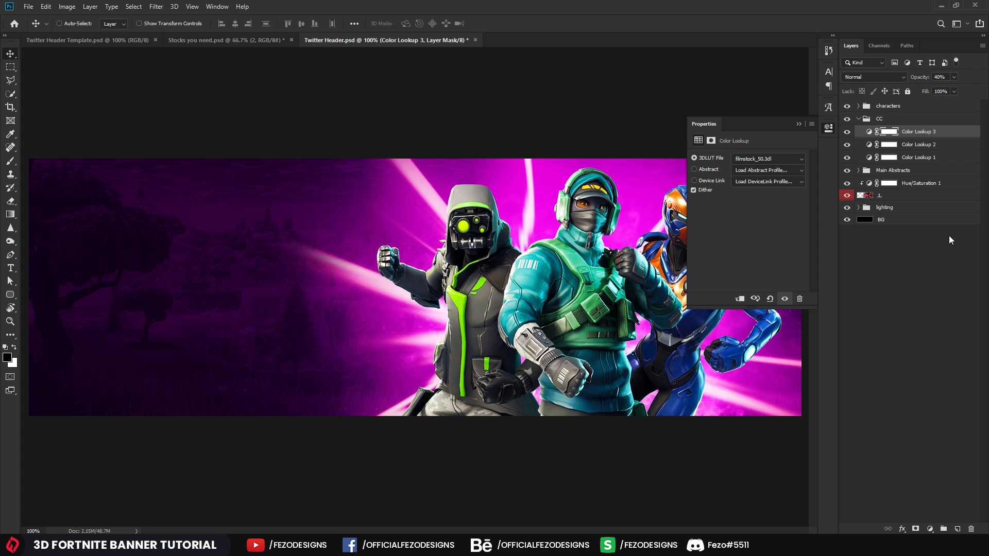
{"action": "left_click", "coordinate": [858, 118]}
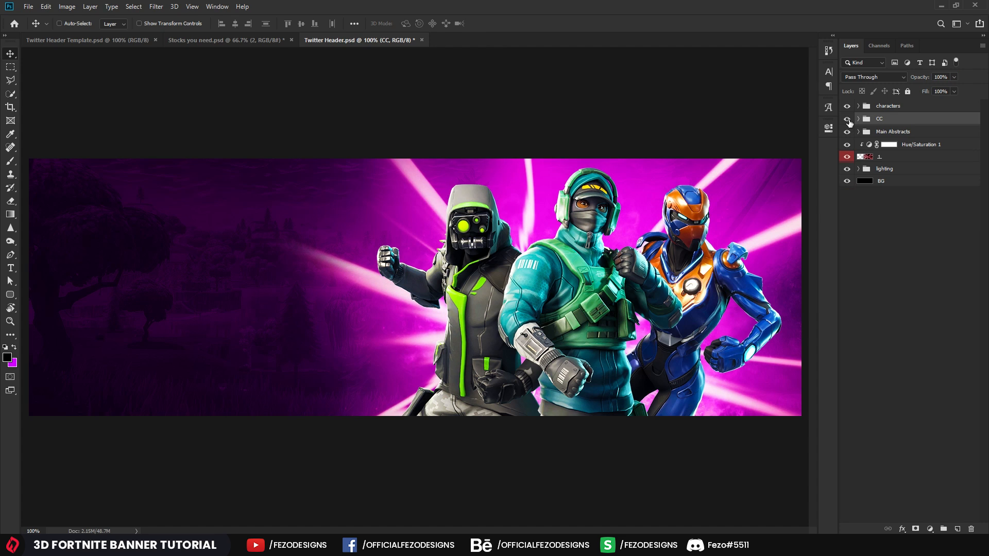
Step: Toggle the CC group's visibility repeatedly to compare the banner with and without the color correction
{"action": "left_click", "coordinate": [847, 119]}
{"action": "left_click", "coordinate": [847, 119]}
{"action": "left_click", "coordinate": [847, 119]}
{"action": "left_click", "coordinate": [847, 119]}
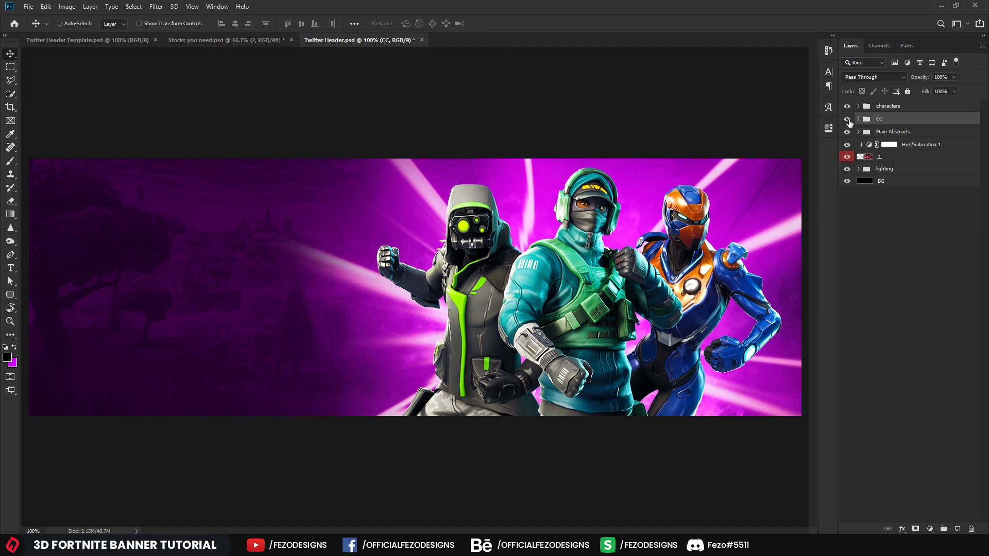
{"action": "left_click", "coordinate": [847, 119]}
{"action": "left_click", "coordinate": [847, 119]}
{"action": "left_click", "coordinate": [847, 119]}
{"action": "left_click", "coordinate": [847, 118]}
{"action": "left_click", "coordinate": [847, 119]}
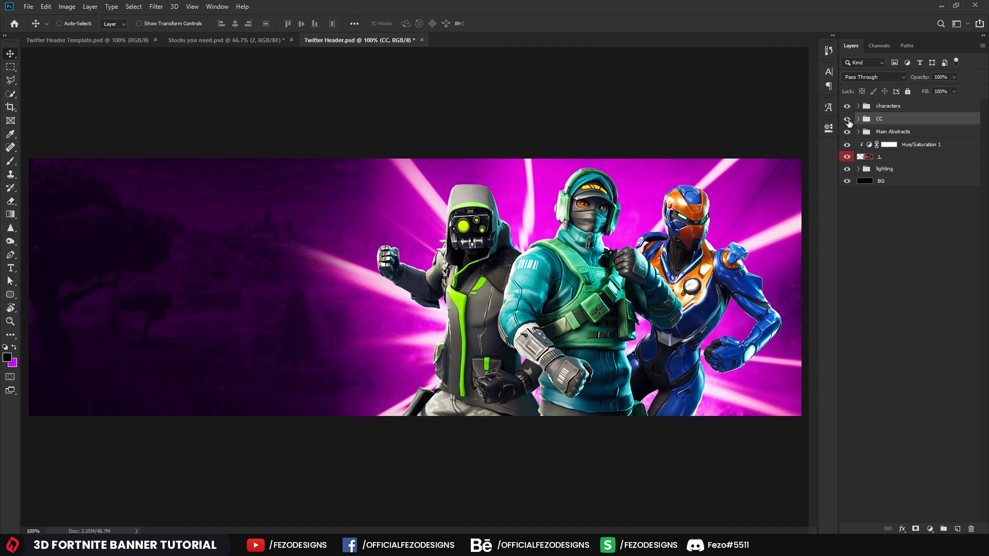
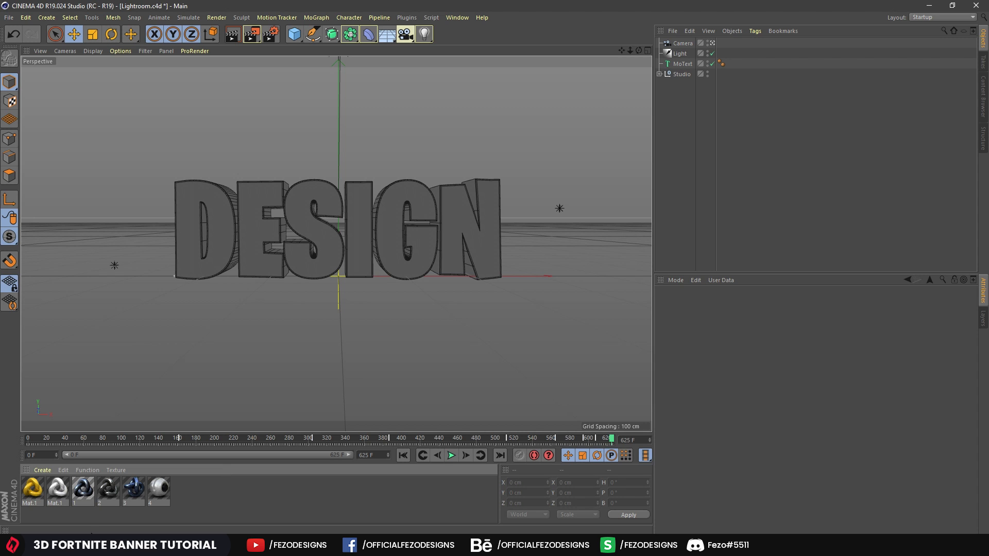
Step: In Cinema 4D, check which supplied scene file is in use by viewing Lightroom in the Files you need - FezoDesigns folder
{"action": "left_click", "coordinate": [98, 545]}
{"action": "left_click", "coordinate": [348, 166]}
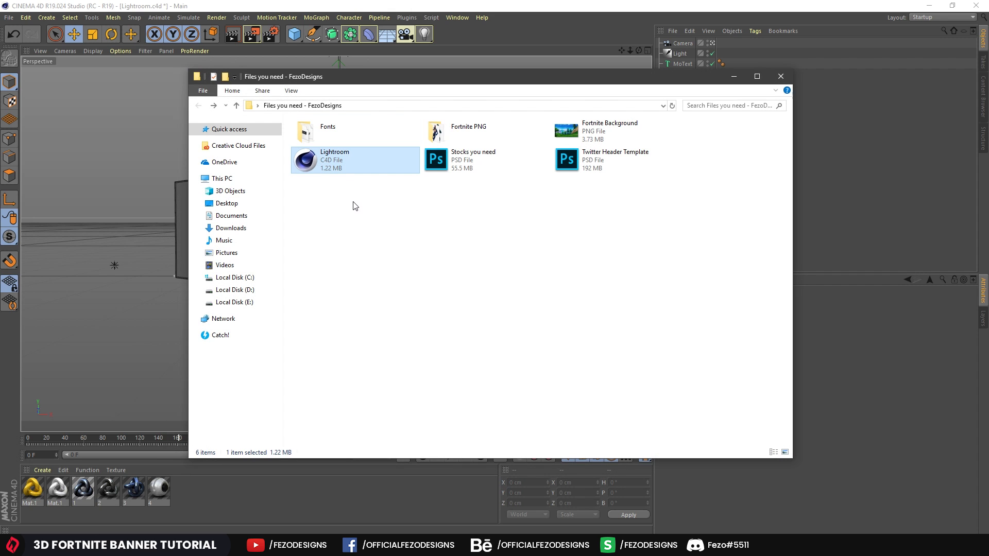
{"action": "left_click", "coordinate": [731, 80]}
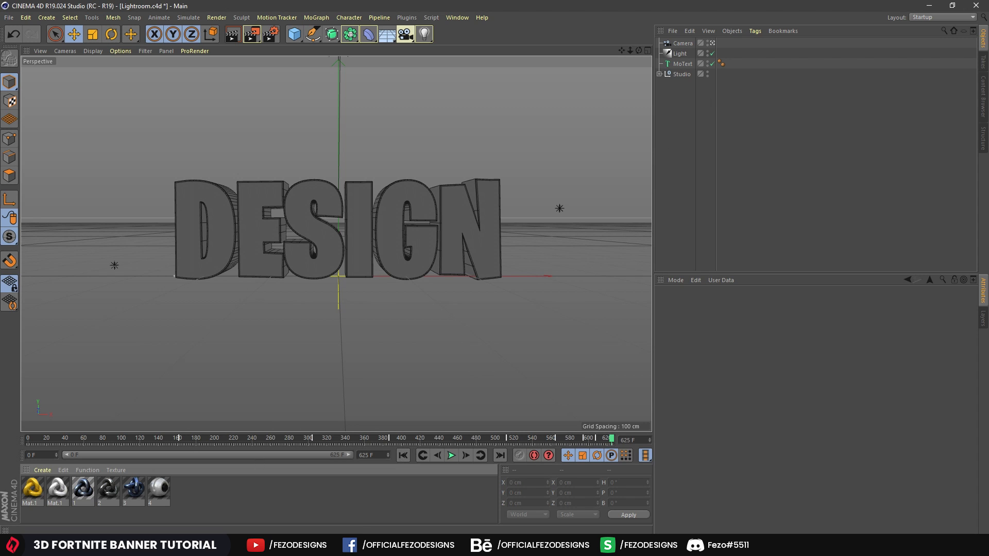
Step: Examine the supplied Fonts folder, including Burbank Big Condensed Black and the Poppins font files, and return to the 3D scene
{"action": "left_click", "coordinate": [278, 544]}
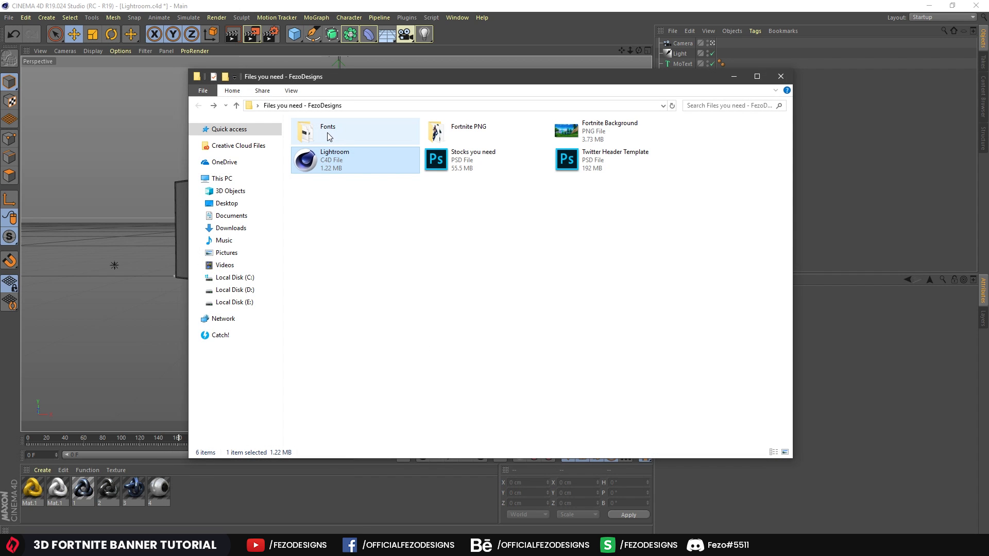
{"action": "left_click_drag", "start_coordinate": [357, 78], "coordinate": [425, 76]}
{"action": "double_click", "coordinate": [397, 133]}
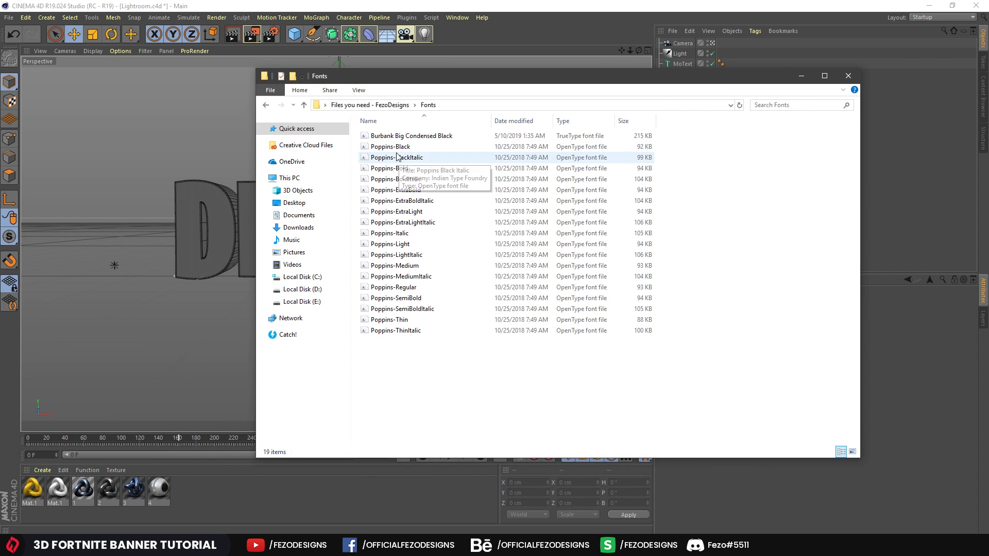
{"action": "left_click", "coordinate": [387, 137]}
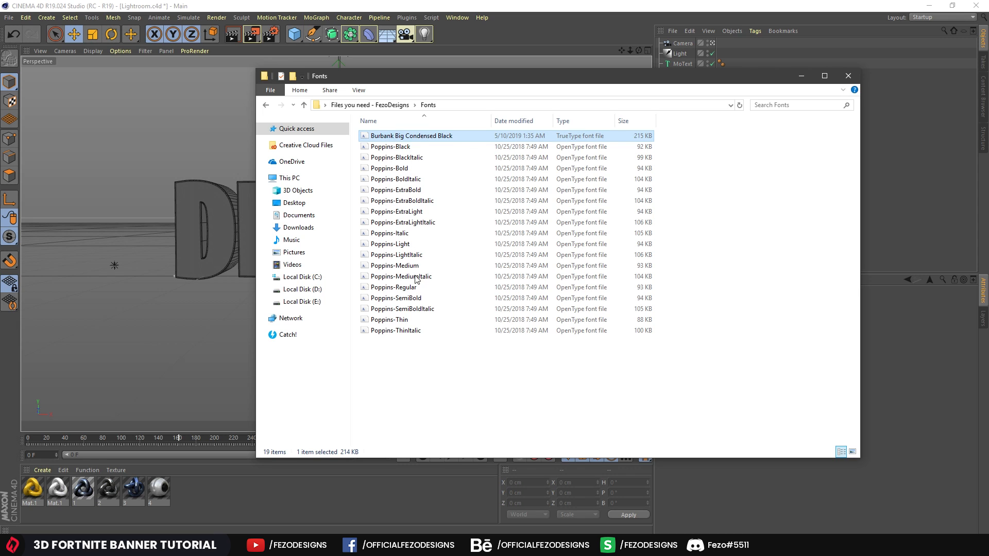
{"action": "left_click_drag", "start_coordinate": [430, 385], "coordinate": [367, 132]}
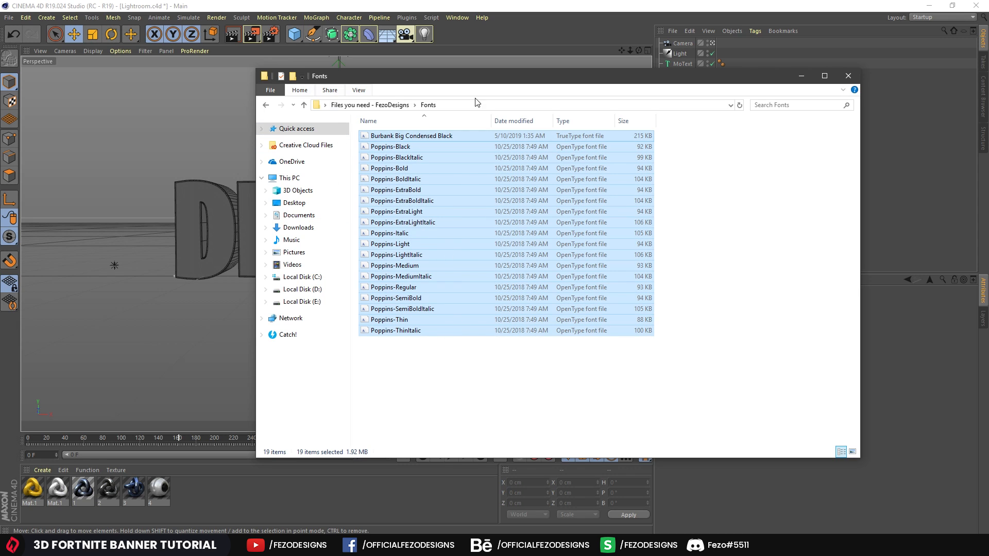
{"action": "left_click", "coordinate": [800, 77]}
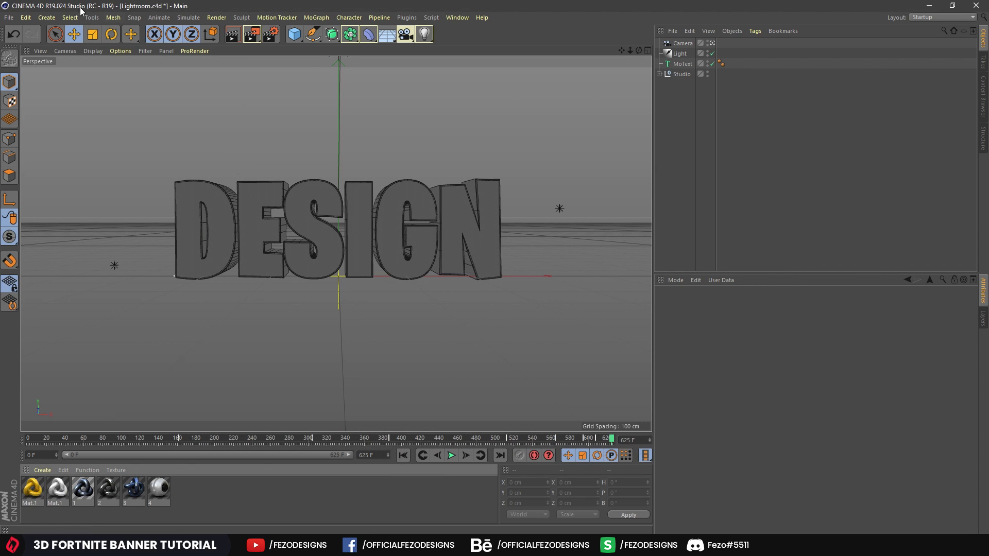
Step: Replace the wording of the DESIGN MoText object with FORTNITE
{"action": "left_click", "coordinate": [464, 231]}
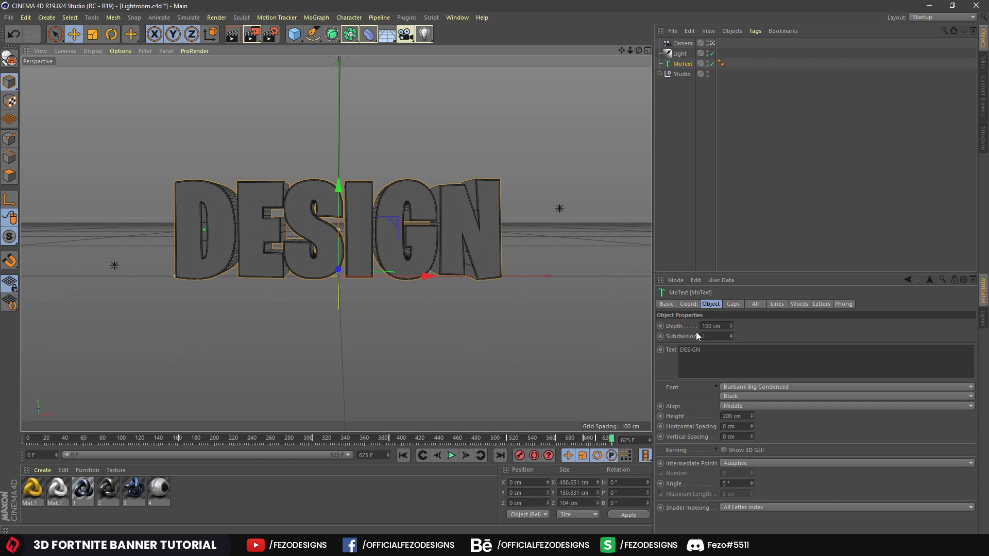
{"action": "left_click_drag", "start_coordinate": [702, 350], "coordinate": [624, 354]}
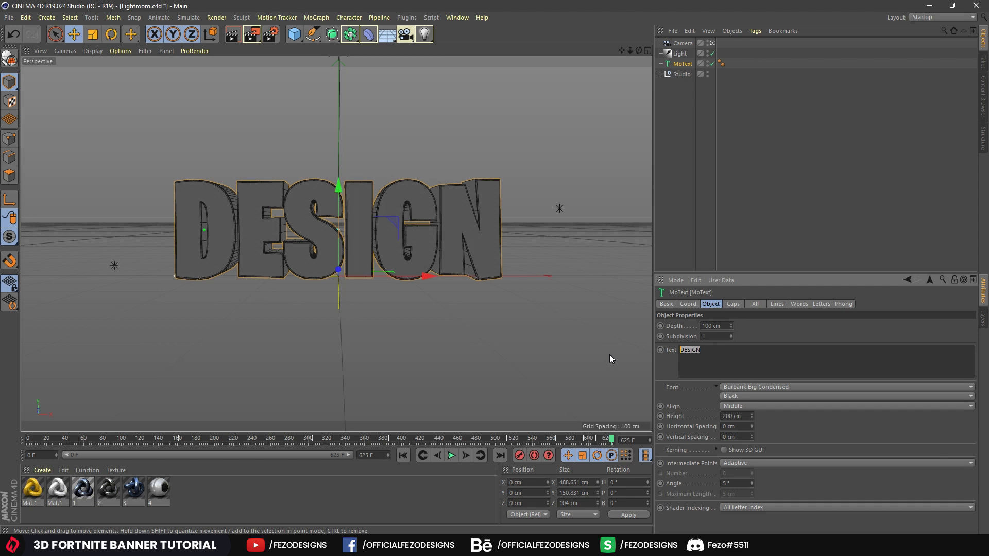
{"action": "type", "text": "FORTNITE"}
Step: Review the depth and the caps and rounding settings of the FORTNITE text object, and deselect it
{"action": "left_click", "coordinate": [708, 326]}
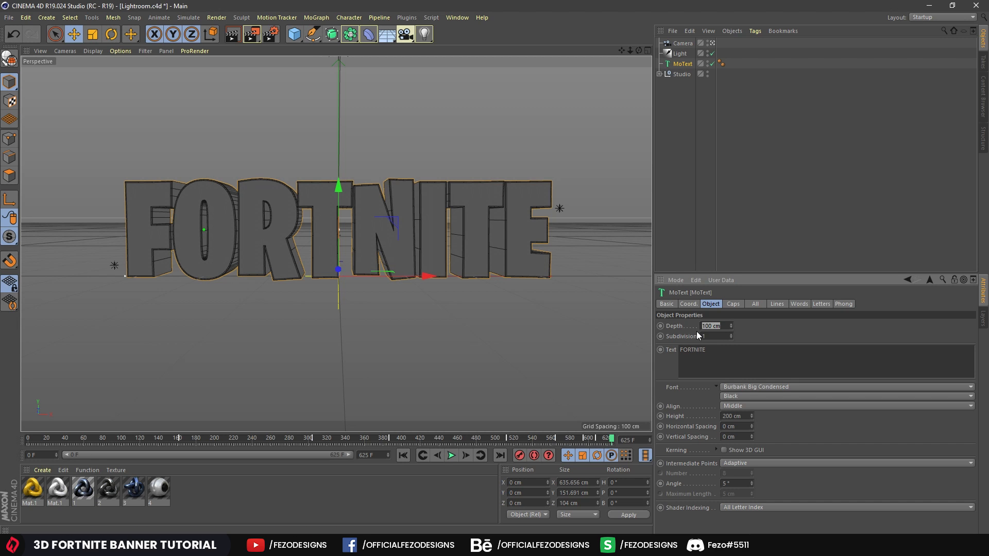
{"action": "left_click", "coordinate": [731, 305]}
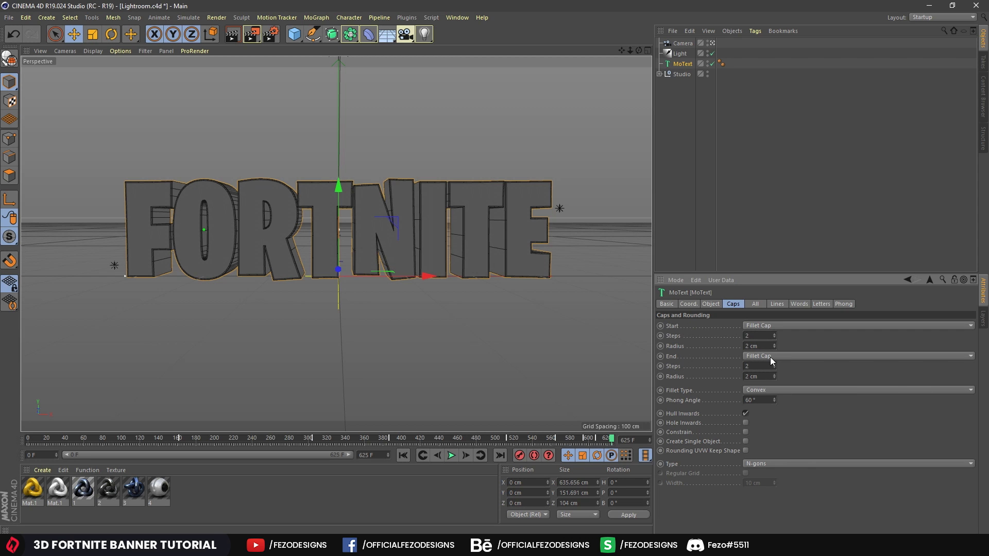
{"action": "left_click", "coordinate": [703, 185]}
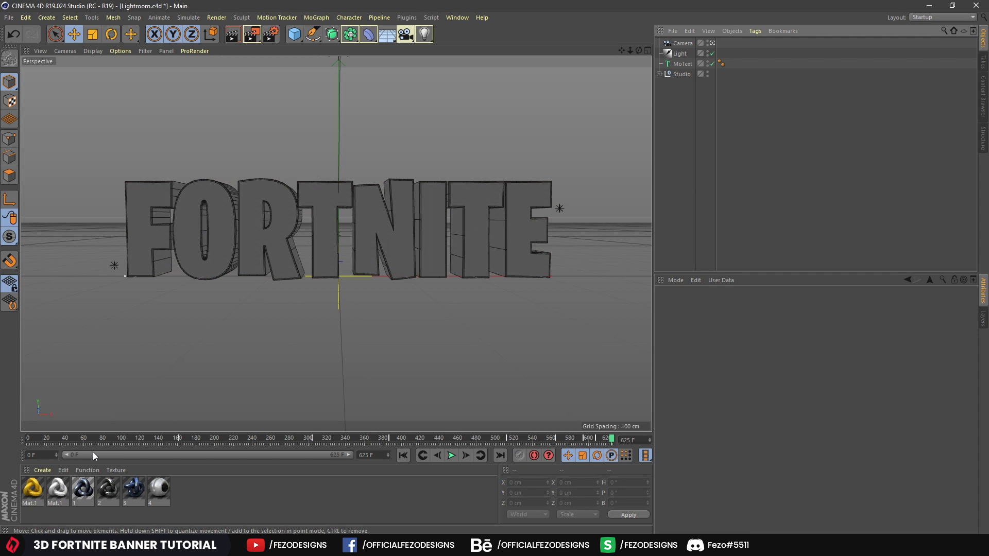
Step: Try a blue color on the white Mat.1 material with hue 213° and saturation 78%
{"action": "left_click", "coordinate": [65, 495]}
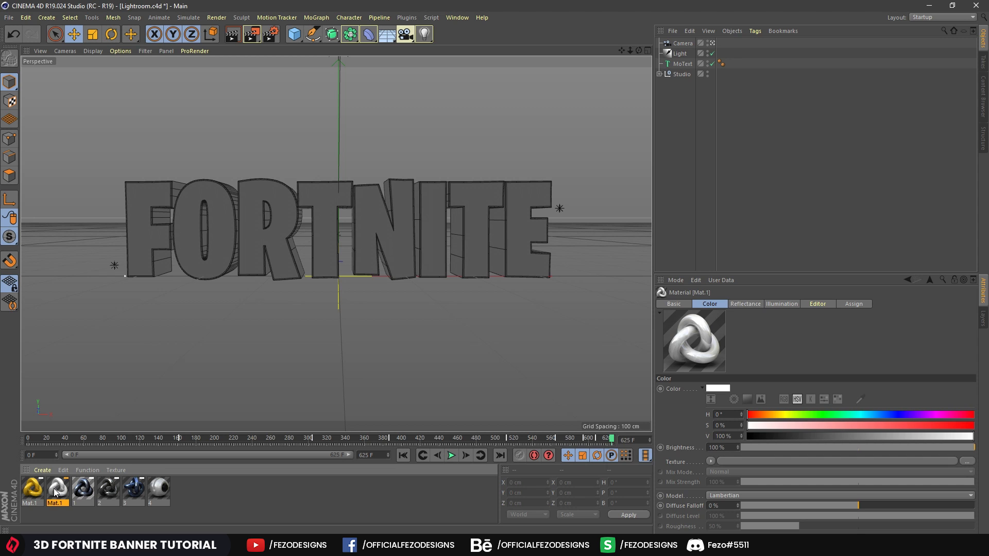
{"action": "double_click", "coordinate": [55, 492]}
{"action": "left_click", "coordinate": [182, 178]}
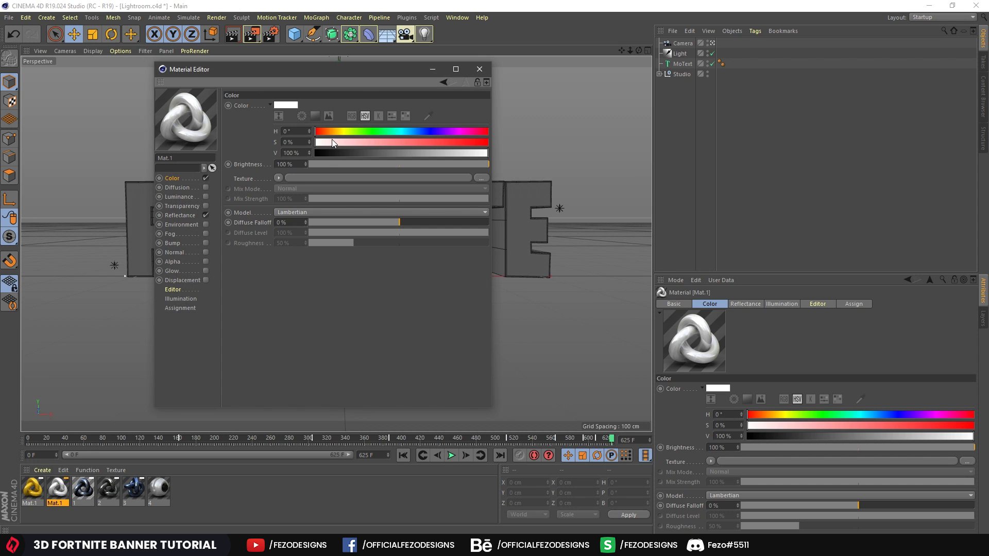
{"action": "left_click_drag", "start_coordinate": [377, 142], "coordinate": [451, 142]}
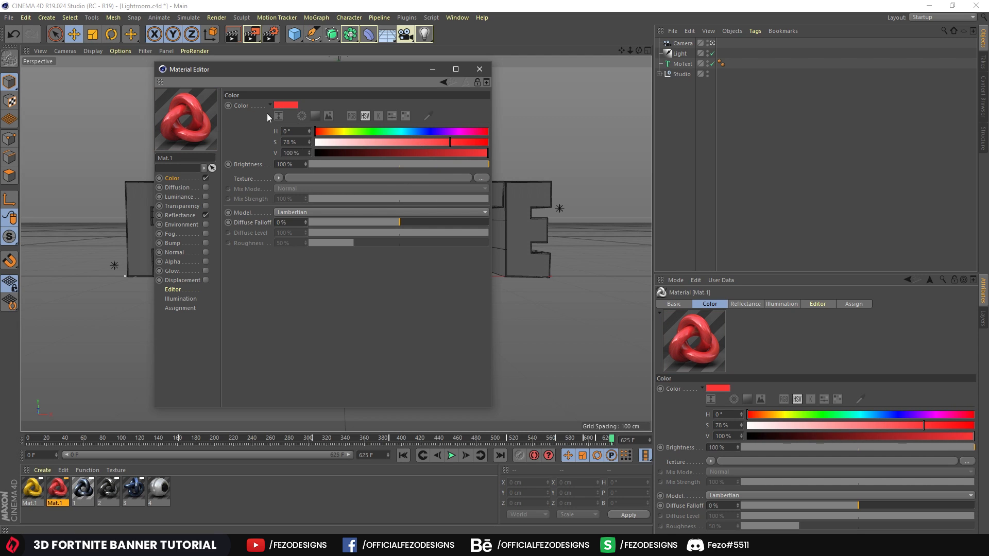
{"action": "left_click", "coordinate": [416, 132]}
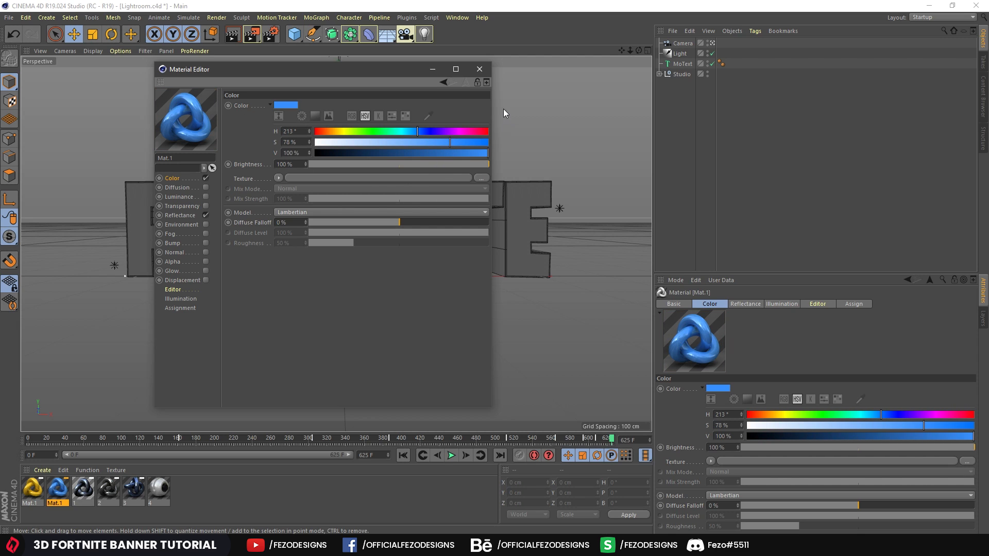
{"action": "left_click", "coordinate": [479, 69]}
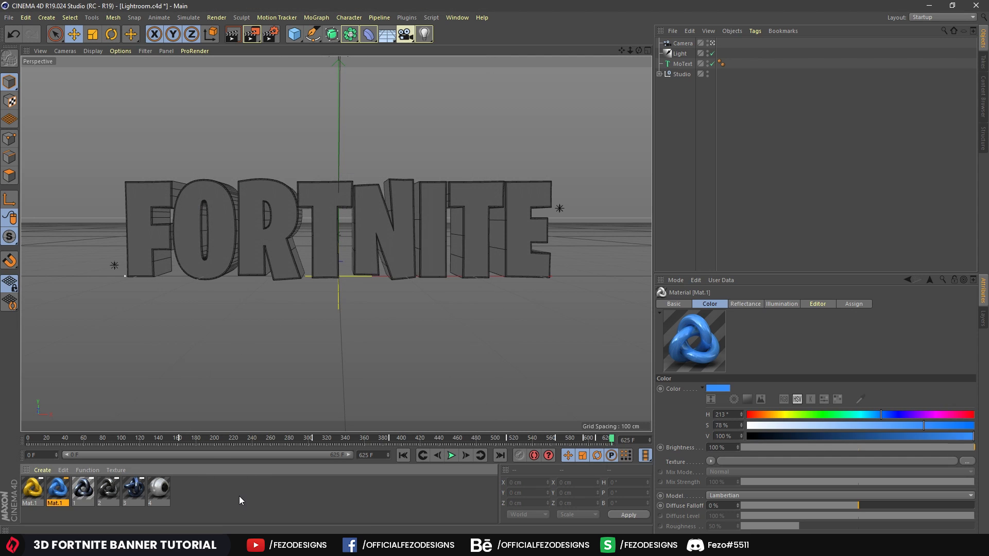
Step: Return the blue Mat.1 material to white by setting its color saturation to 0%
{"action": "double_click", "coordinate": [60, 489]}
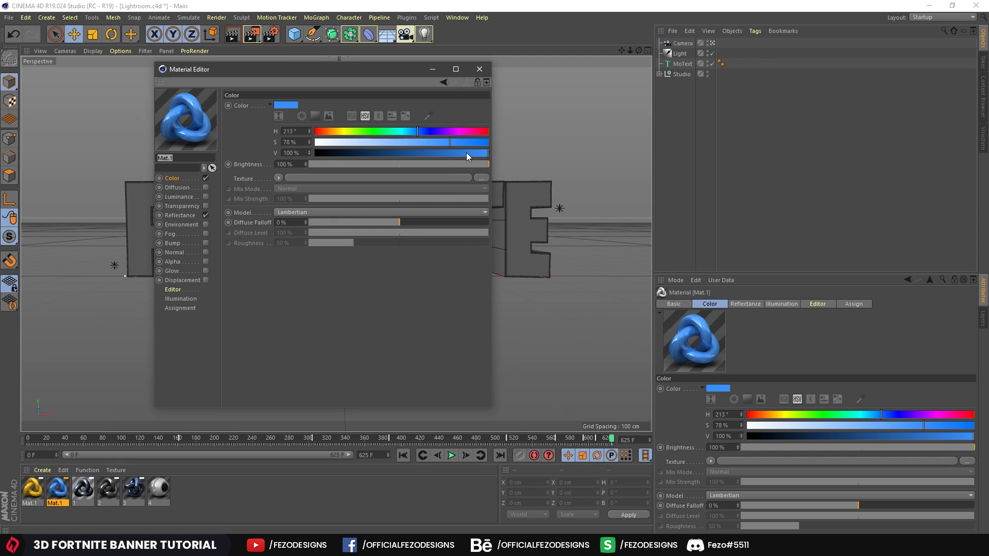
{"action": "left_click_drag", "start_coordinate": [320, 139], "coordinate": [303, 146]}
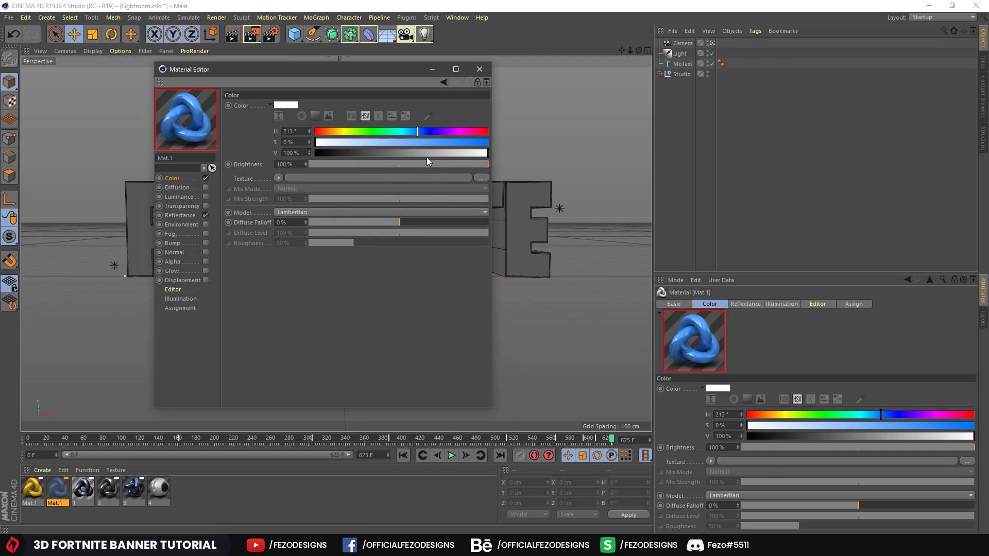
{"action": "left_click", "coordinate": [479, 69]}
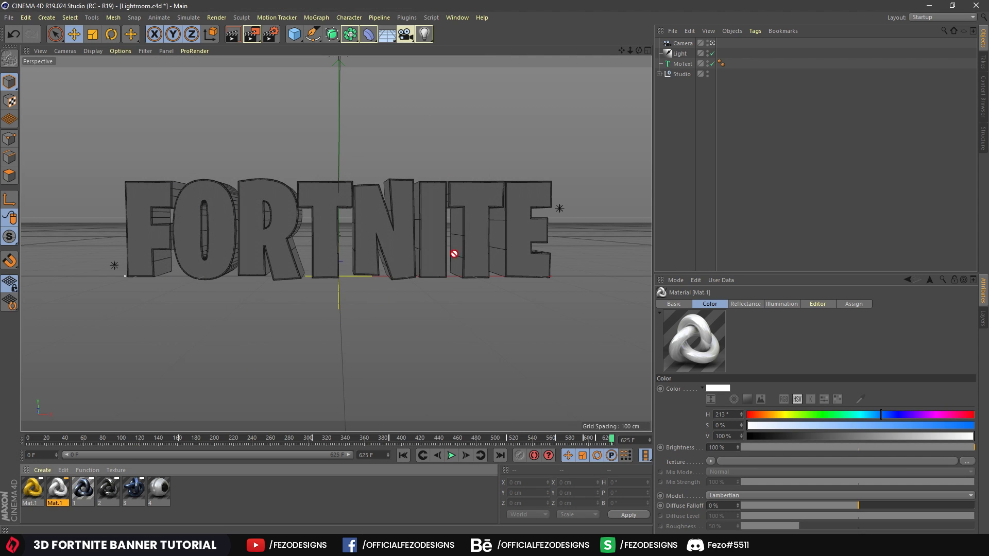
Step: Apply the white Mat.1 material to the FORTNITE MoText object and render a preview in the viewport
{"action": "left_click_drag", "start_coordinate": [689, 75], "coordinate": [688, 64]}
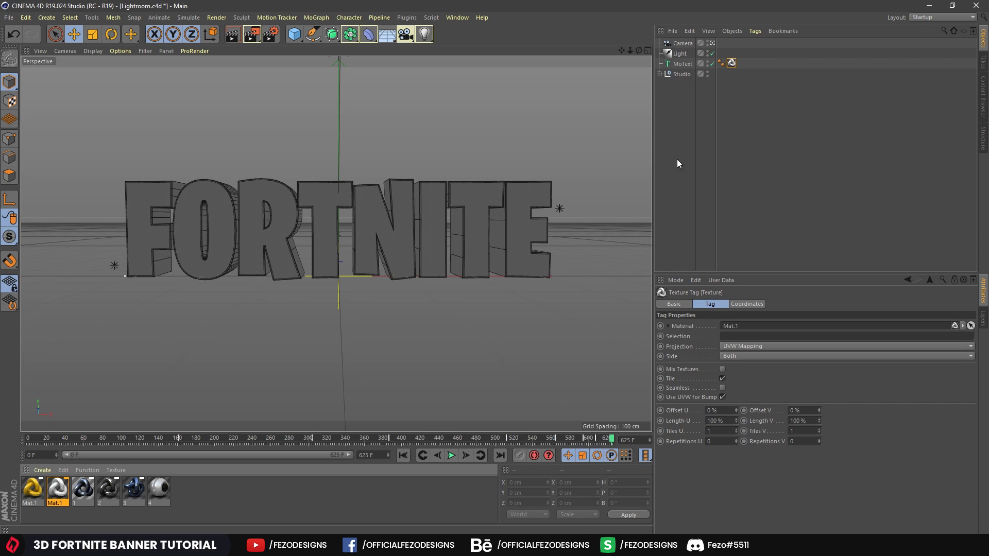
{"action": "left_click", "coordinate": [236, 35]}
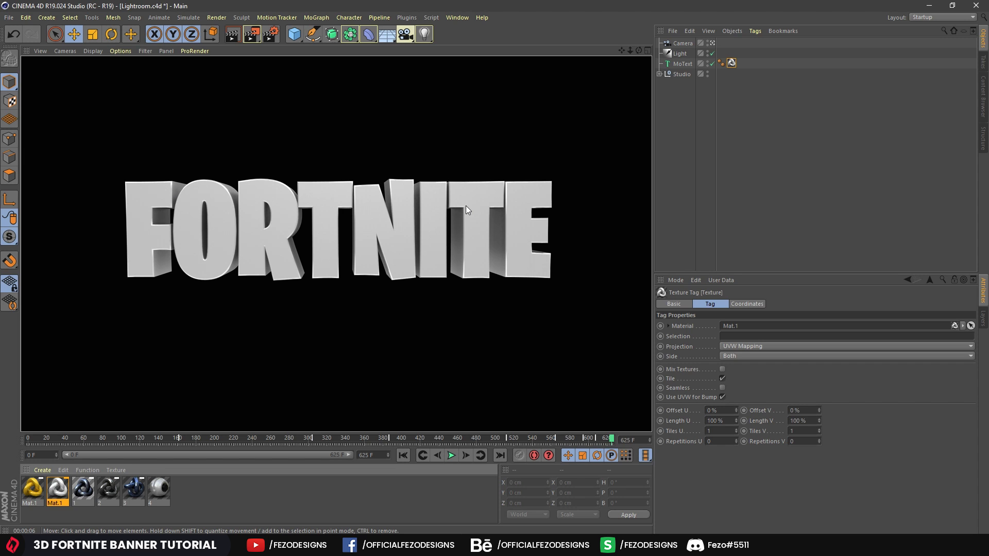
{"action": "left_click", "coordinate": [731, 202]}
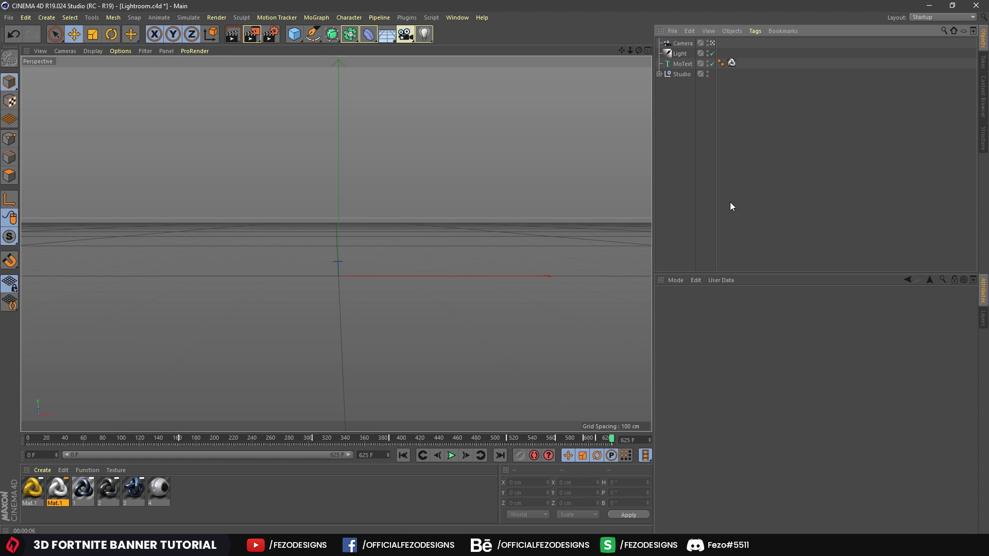
Step: Review the render settings for output size and frame range, and for save path, PNG format and alpha channel
{"action": "left_click", "coordinate": [271, 36]}
{"action": "left_click", "coordinate": [83, 53]}
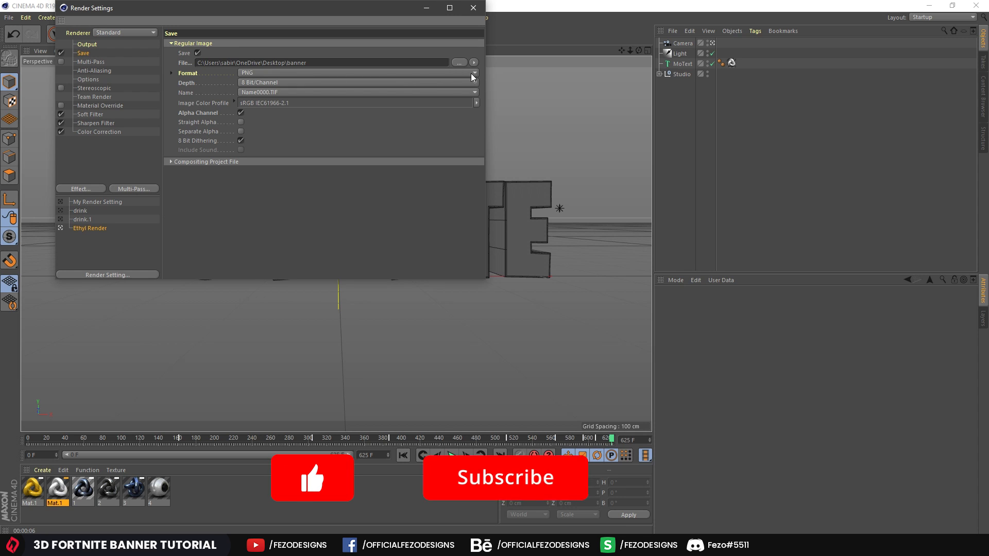
{"action": "left_click", "coordinate": [87, 45]}
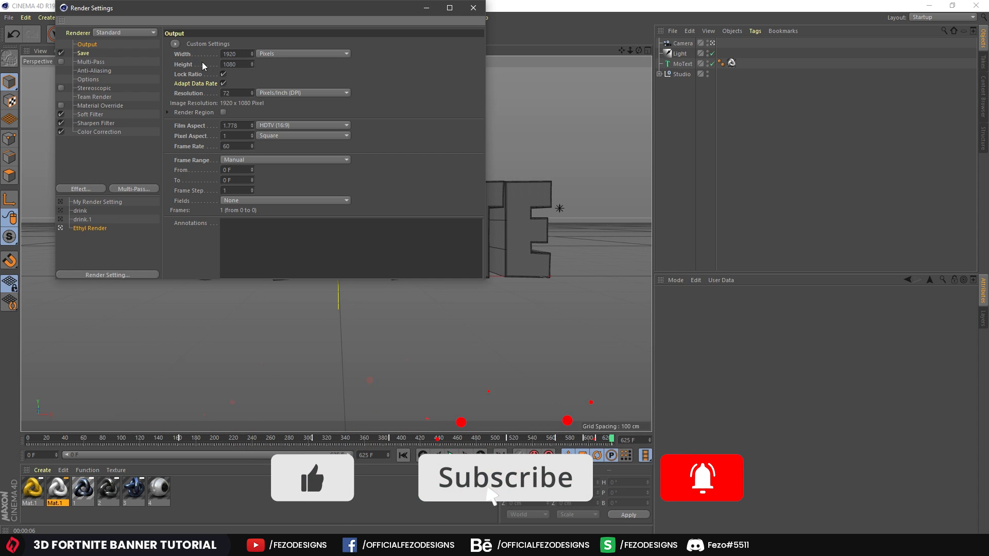
{"action": "left_click", "coordinate": [89, 54]}
{"action": "left_click", "coordinate": [89, 45]}
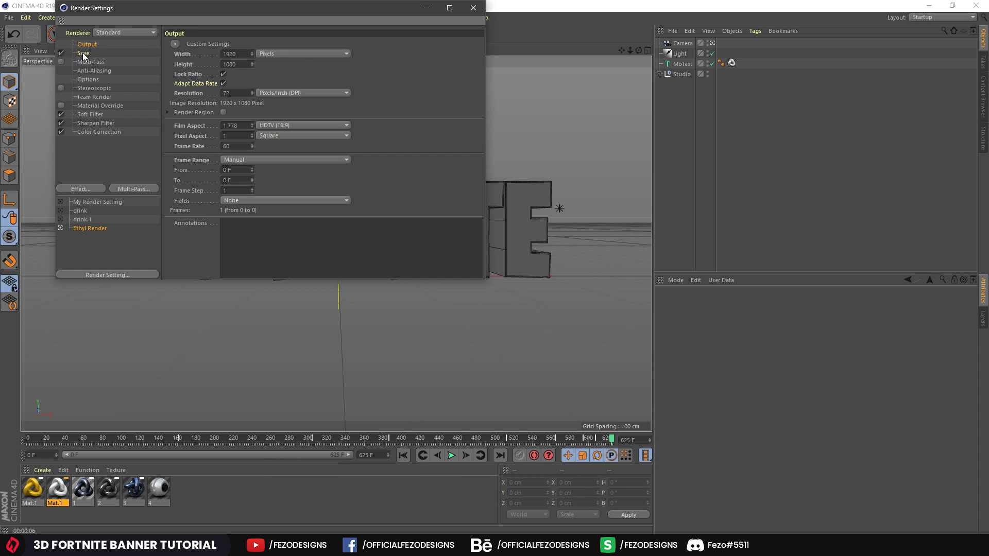
{"action": "left_click", "coordinate": [83, 54]}
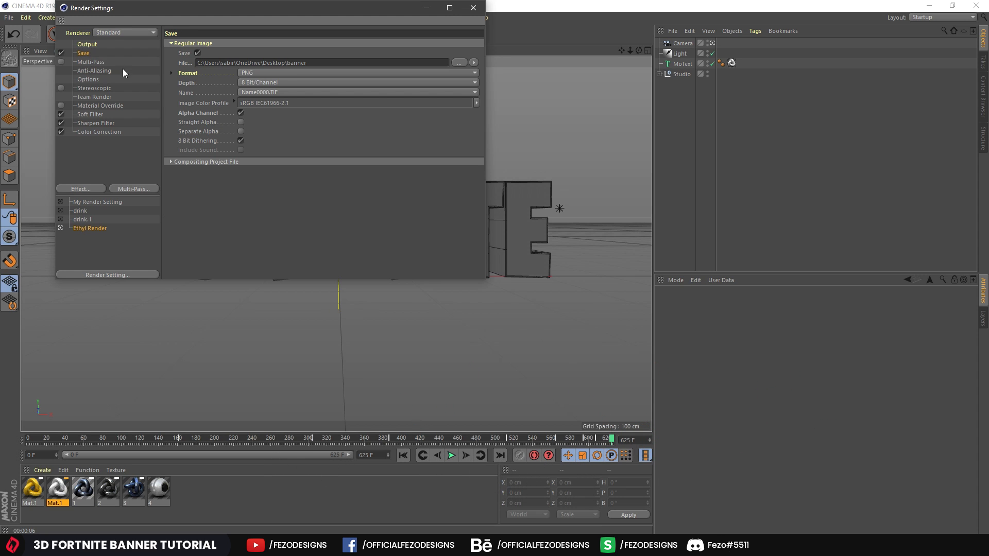
Step: Set the render output file to the Desktop with the file name fortnite and close the render settings
{"action": "left_click", "coordinate": [458, 64]}
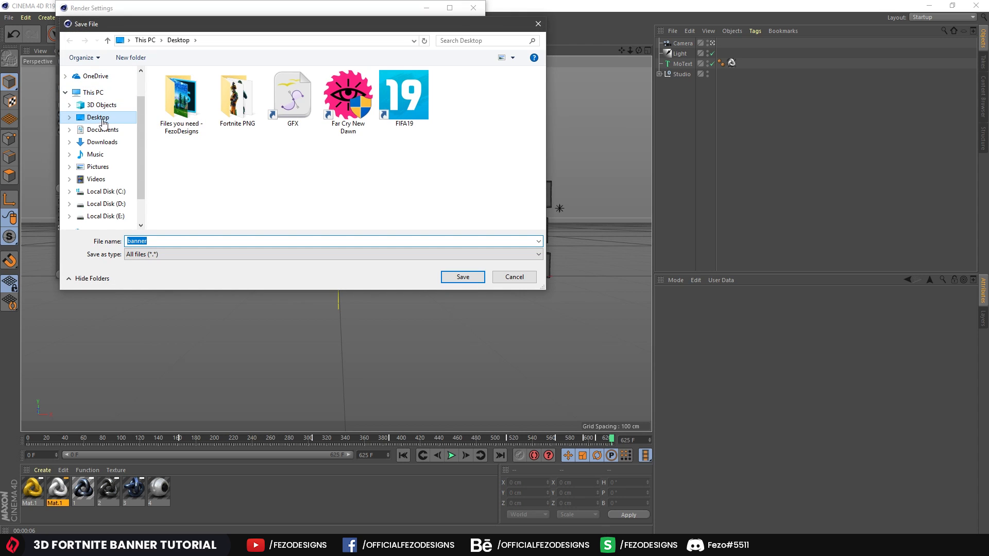
{"action": "left_click", "coordinate": [99, 123]}
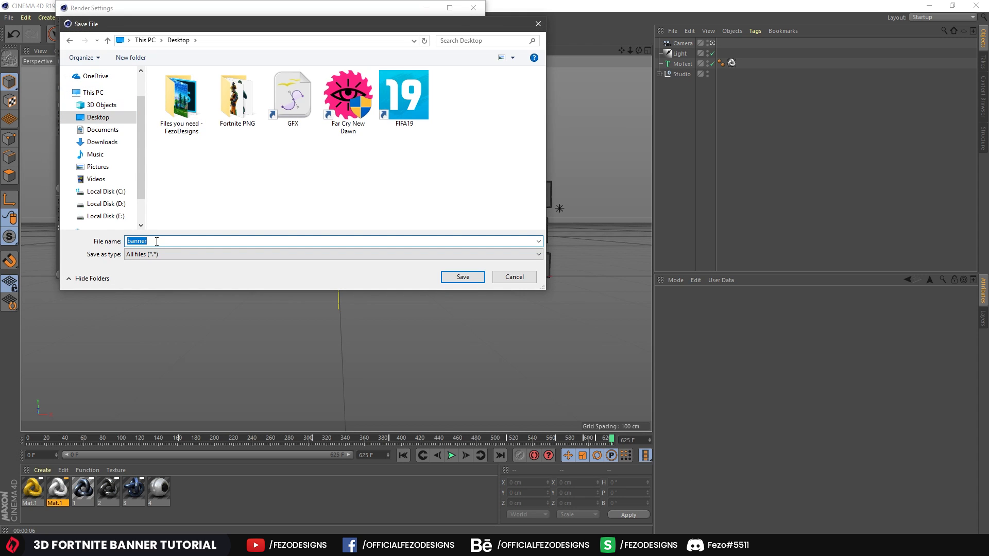
{"action": "type", "text": "fortnite"}
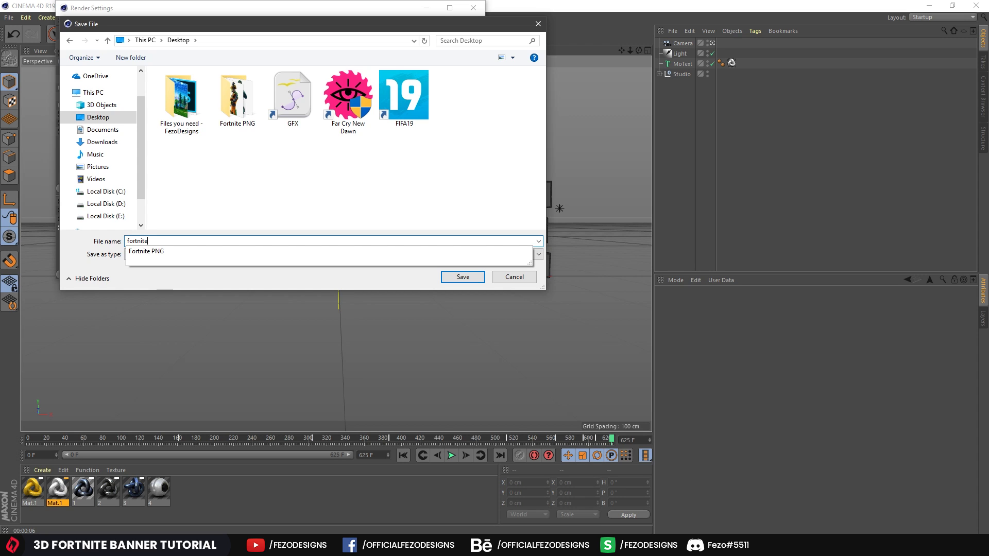
{"action": "left_click", "coordinate": [463, 276]}
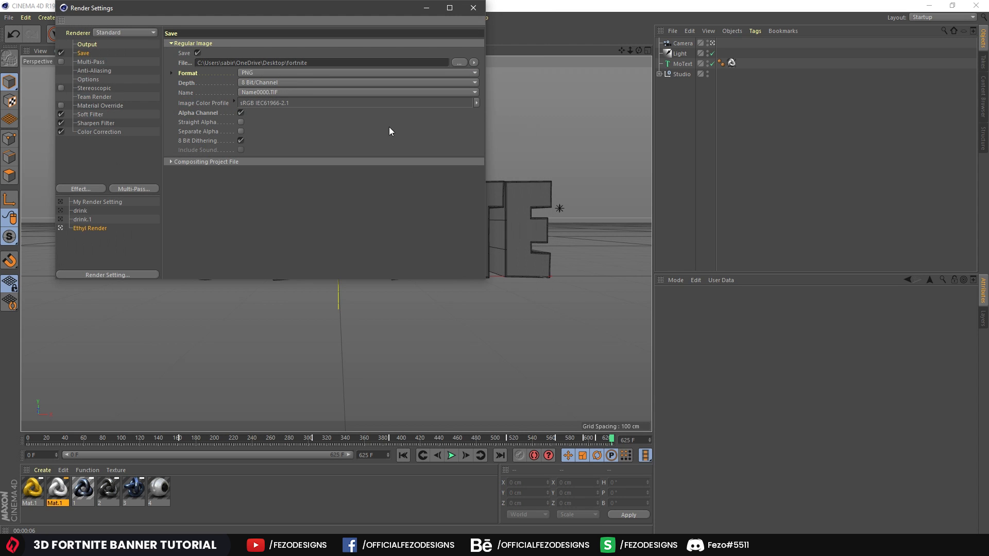
{"action": "left_click", "coordinate": [472, 8]}
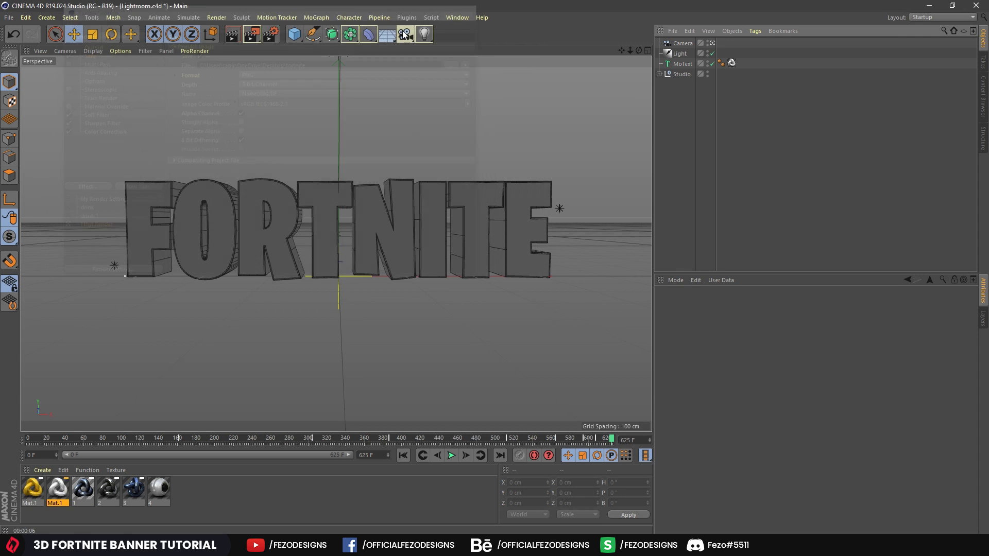
Step: Render the white FORTNITE text to the Picture Viewer, fit the image in view, and close the viewer
{"action": "left_click", "coordinate": [252, 34]}
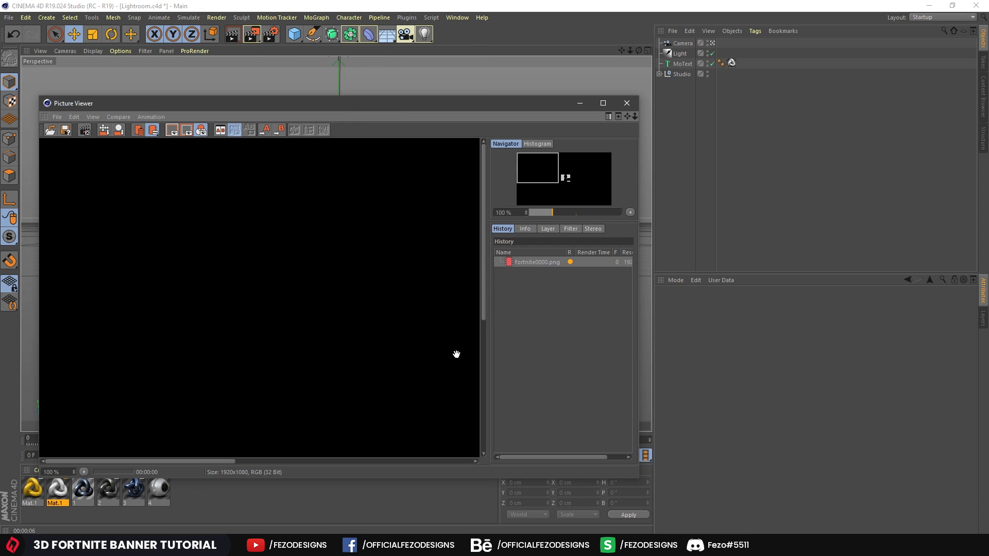
{"action": "scroll", "coordinate": [394, 398], "scroll_direction": "down", "scroll_amount": 2}
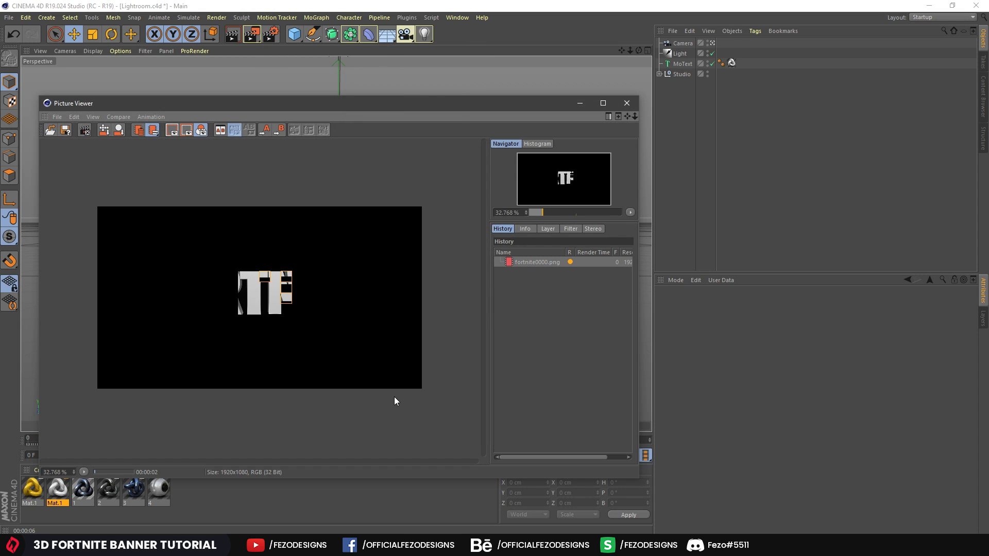
{"action": "scroll", "coordinate": [394, 397], "scroll_direction": "up", "scroll_amount": 1}
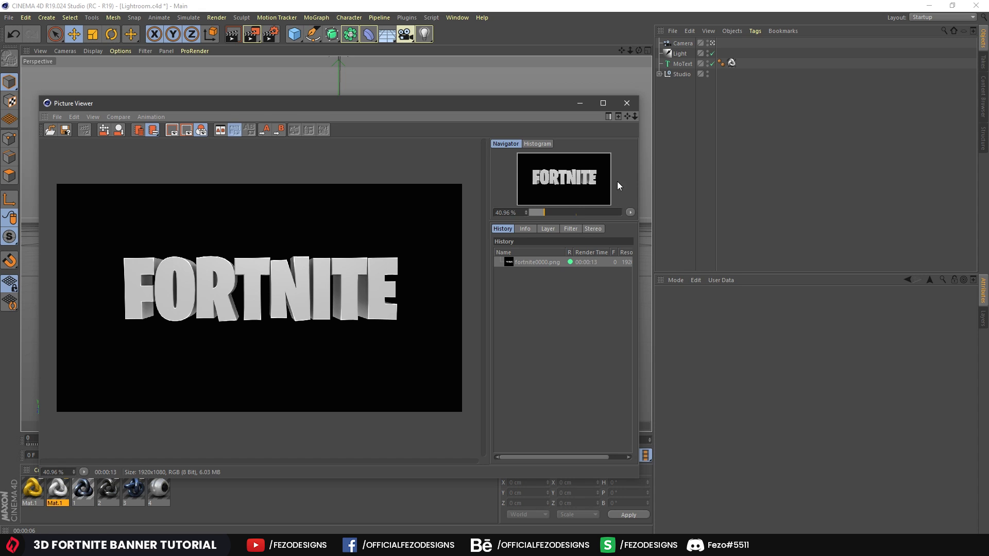
{"action": "left_click", "coordinate": [629, 100]}
Step: Change the MoText object's text to BANNER
{"action": "left_click", "coordinate": [680, 64]}
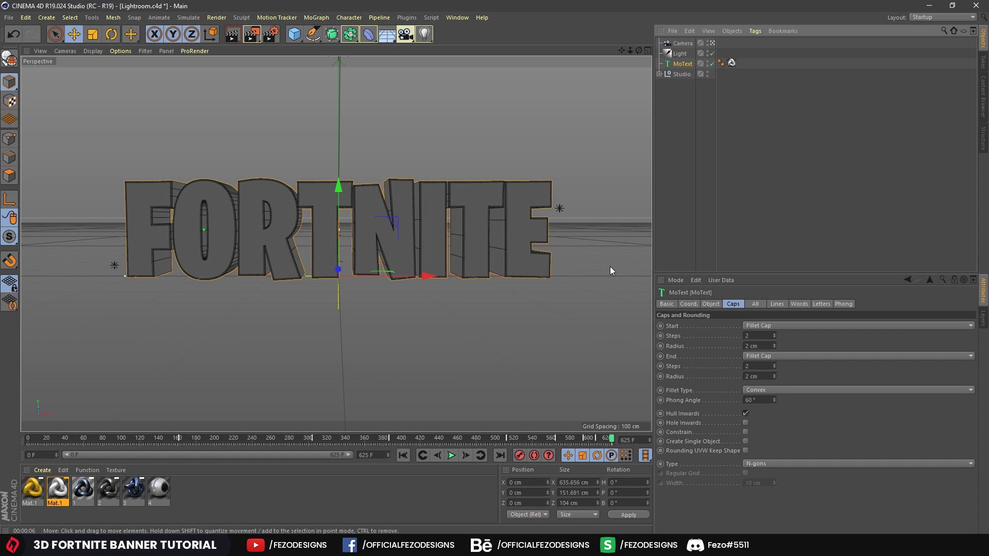
{"action": "left_click", "coordinate": [710, 304]}
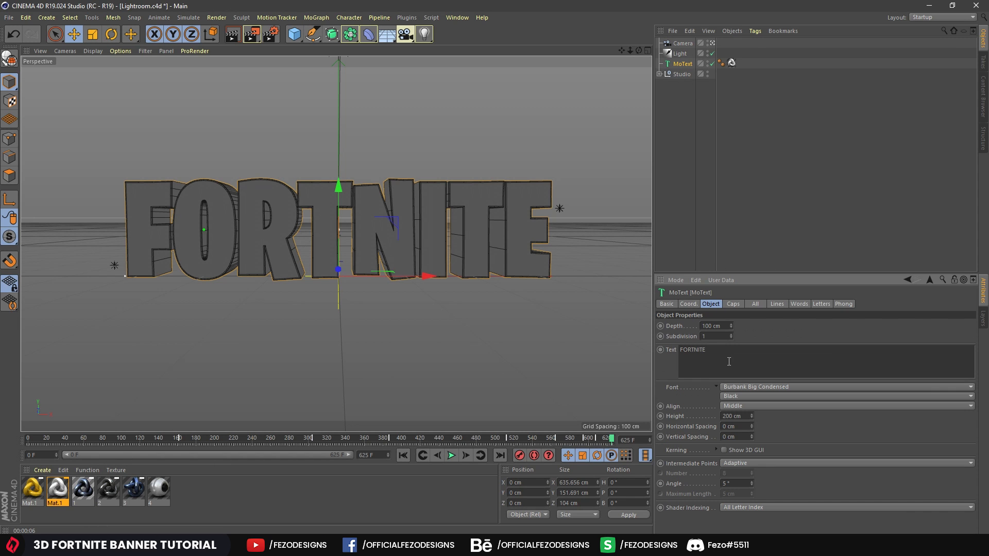
{"action": "type", "text": "BANNER"}
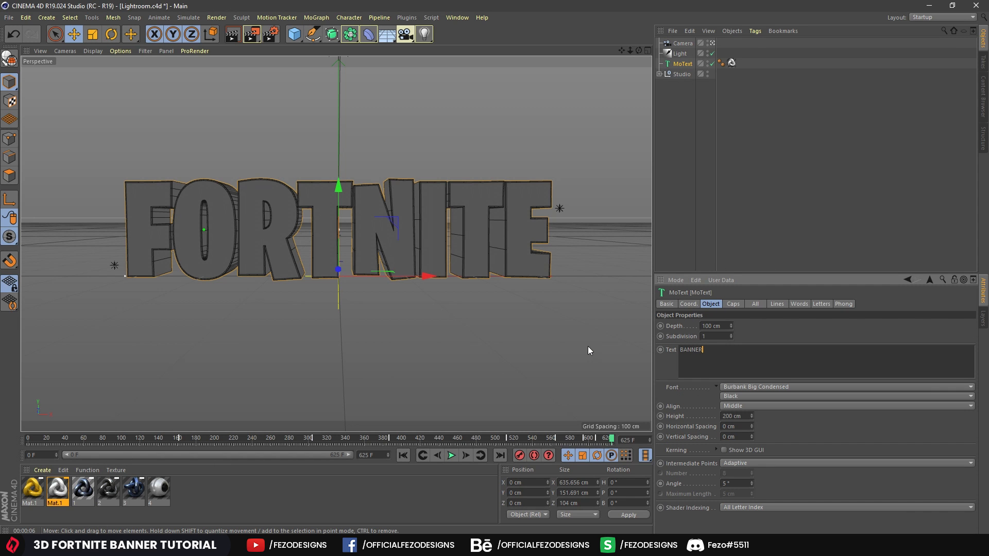
{"action": "left_click", "coordinate": [766, 70]}
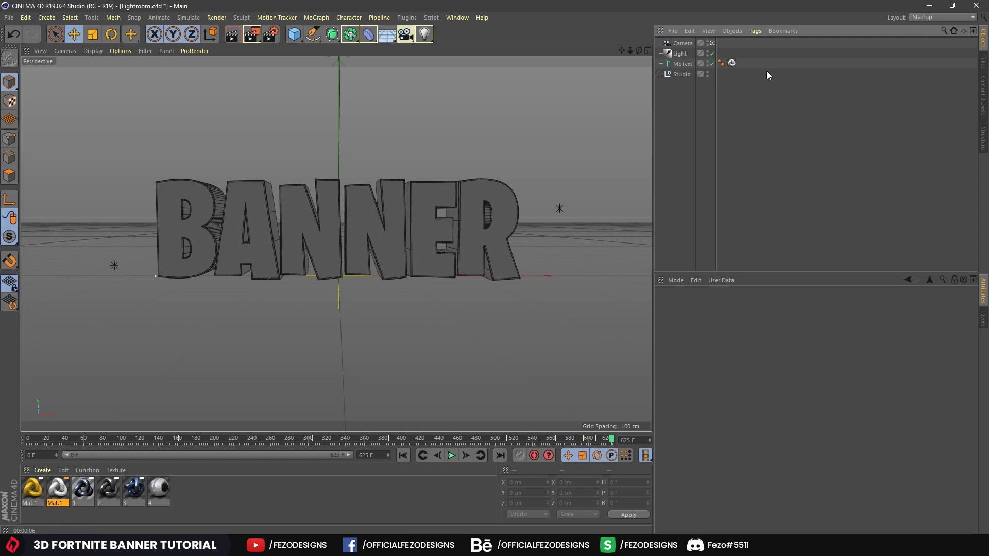
Step: Replace the white material on the BANNER text with the yellow Mat.1 material
{"action": "left_click", "coordinate": [732, 64]}
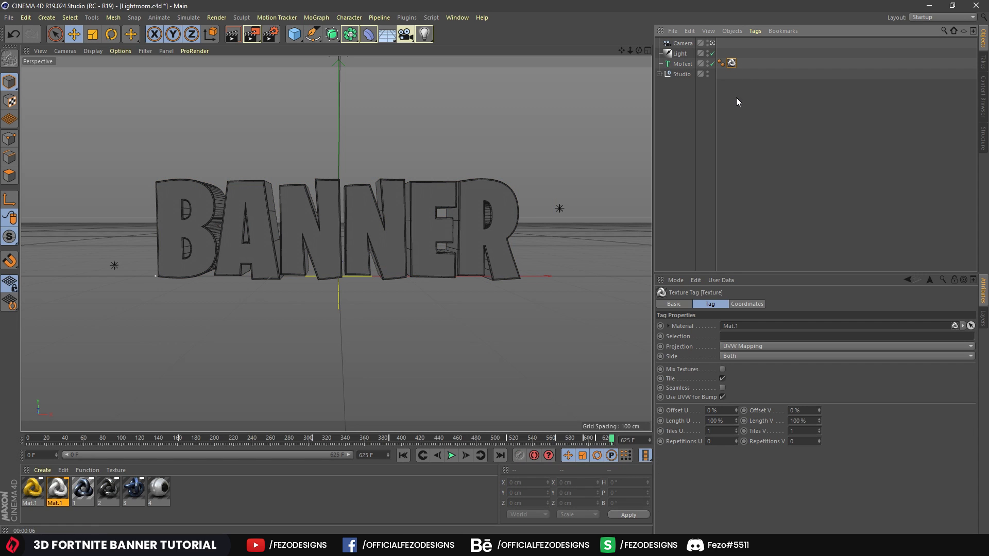
{"action": "key", "text": "Delete"}
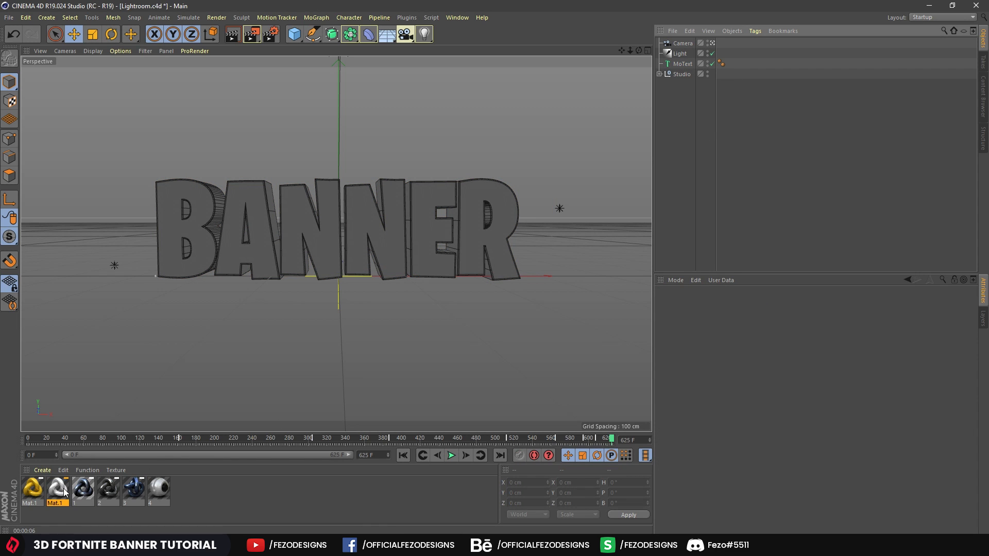
{"action": "left_click", "coordinate": [35, 492]}
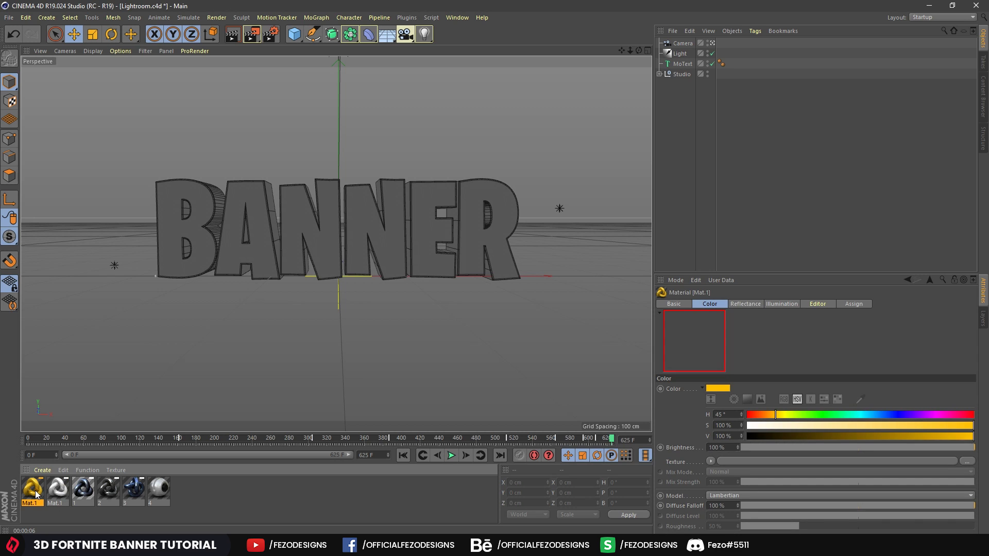
{"action": "left_click_drag", "start_coordinate": [33, 493], "coordinate": [370, 214]}
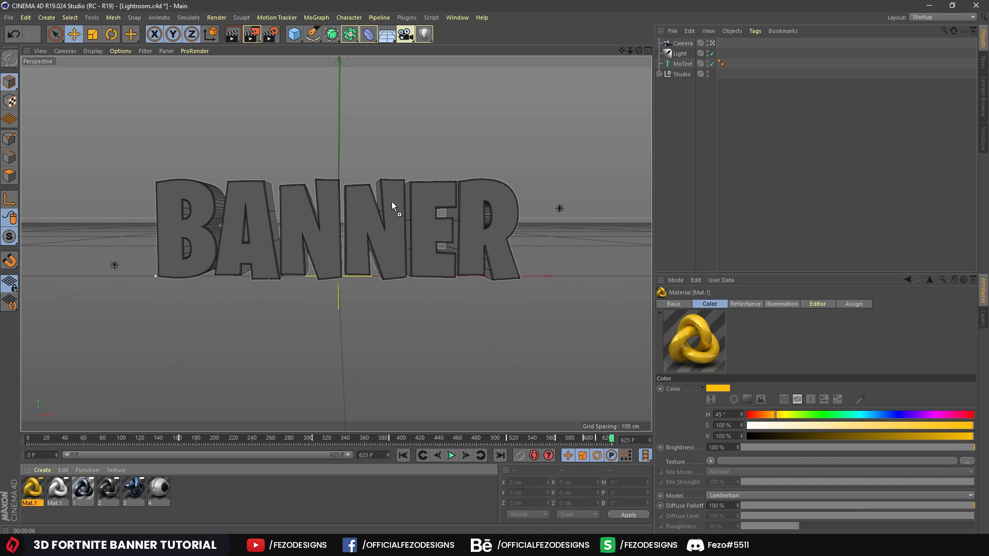
{"action": "left_click_drag", "start_coordinate": [392, 202], "coordinate": [392, 202]}
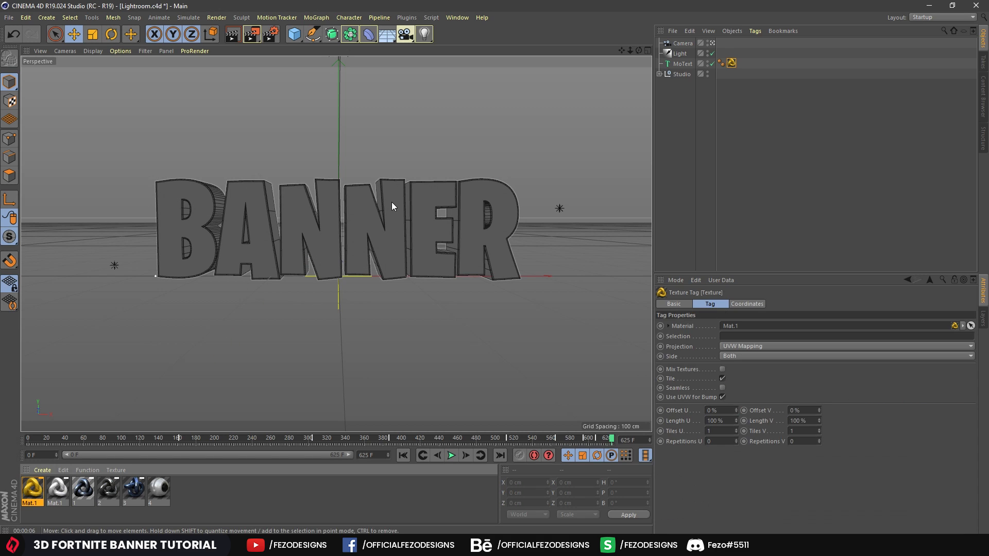
Step: Set the render output file name to banner on the Desktop and render the yellow BANNER text to the Picture Viewer
{"action": "left_click", "coordinate": [273, 34]}
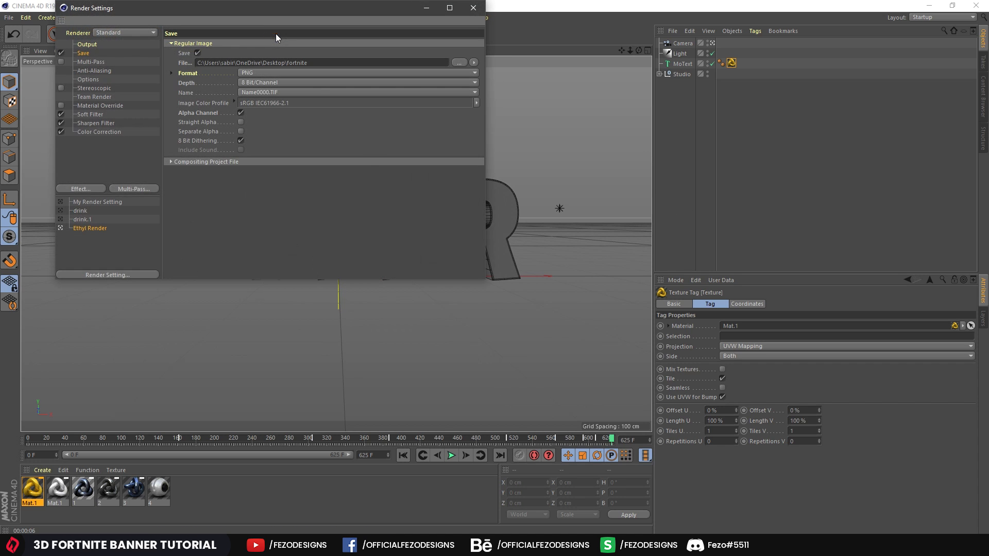
{"action": "left_click", "coordinate": [459, 62]}
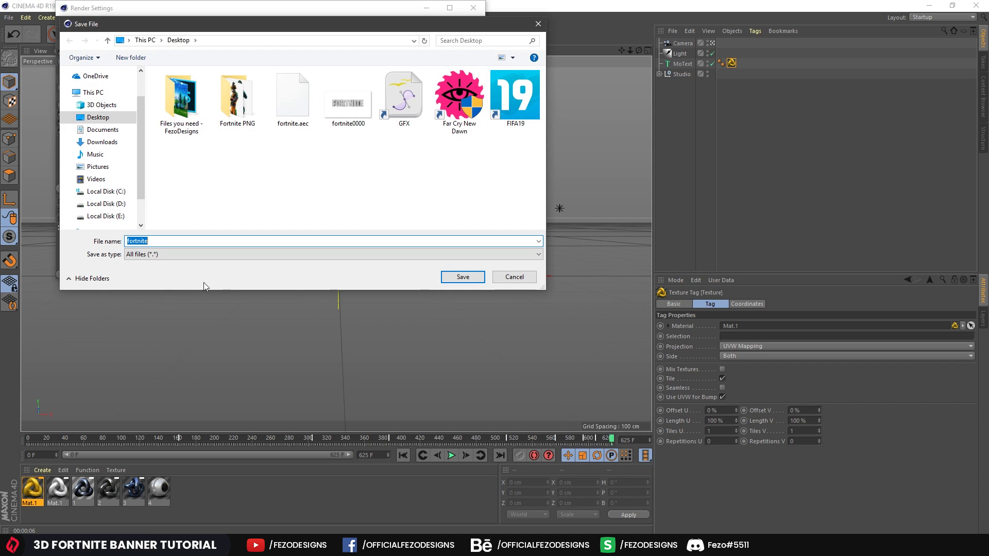
{"action": "type", "text": "banner"}
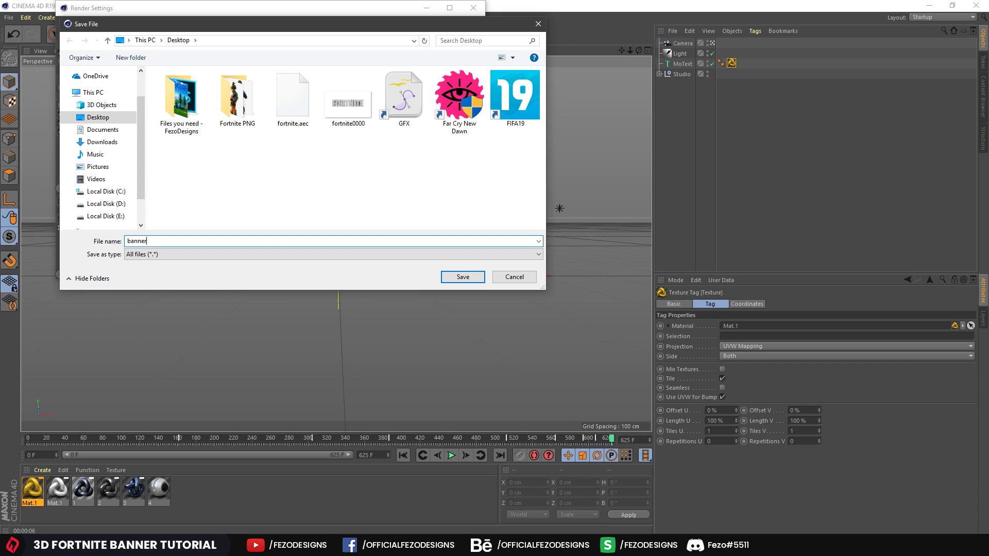
{"action": "left_click", "coordinate": [455, 278]}
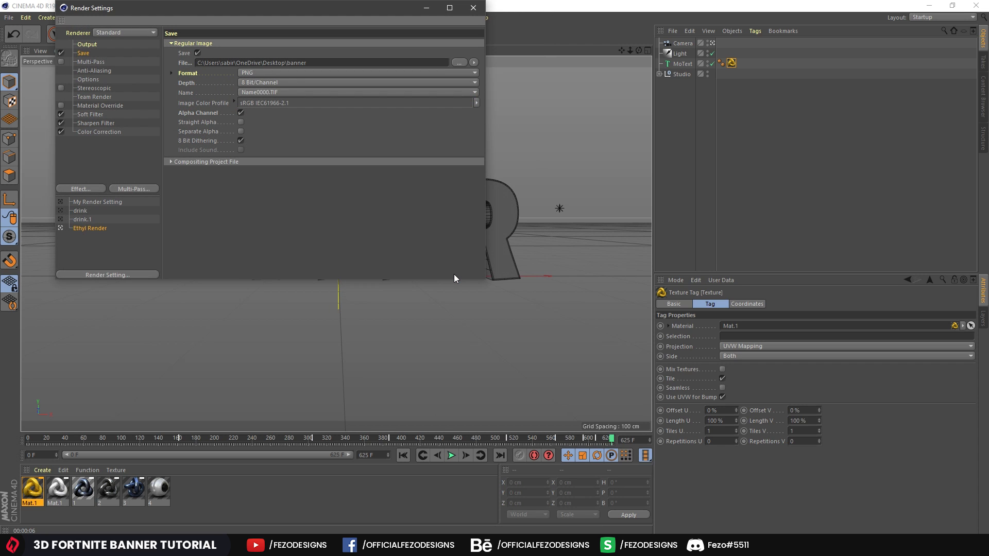
{"action": "left_click", "coordinate": [473, 8]}
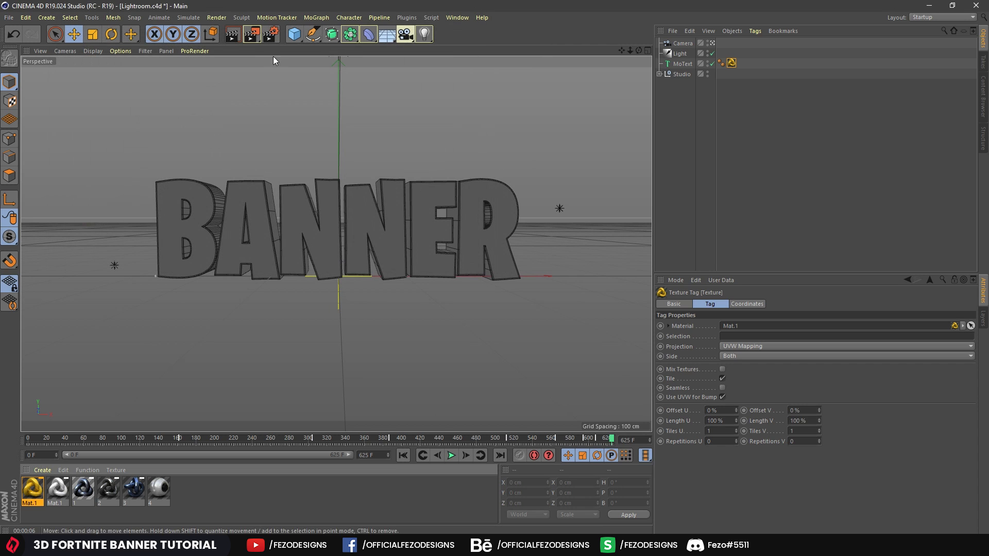
{"action": "left_click", "coordinate": [252, 34]}
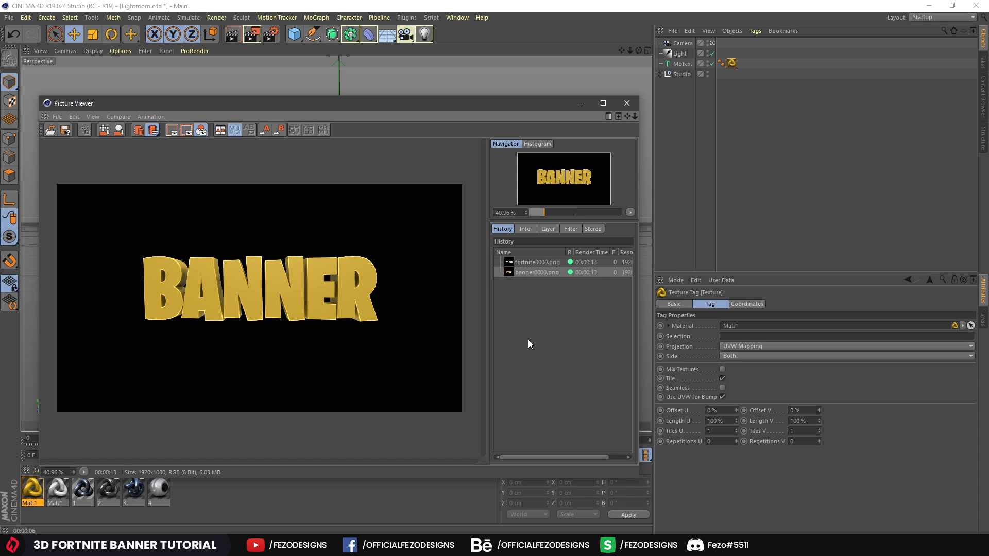
{"action": "left_click", "coordinate": [632, 107]}
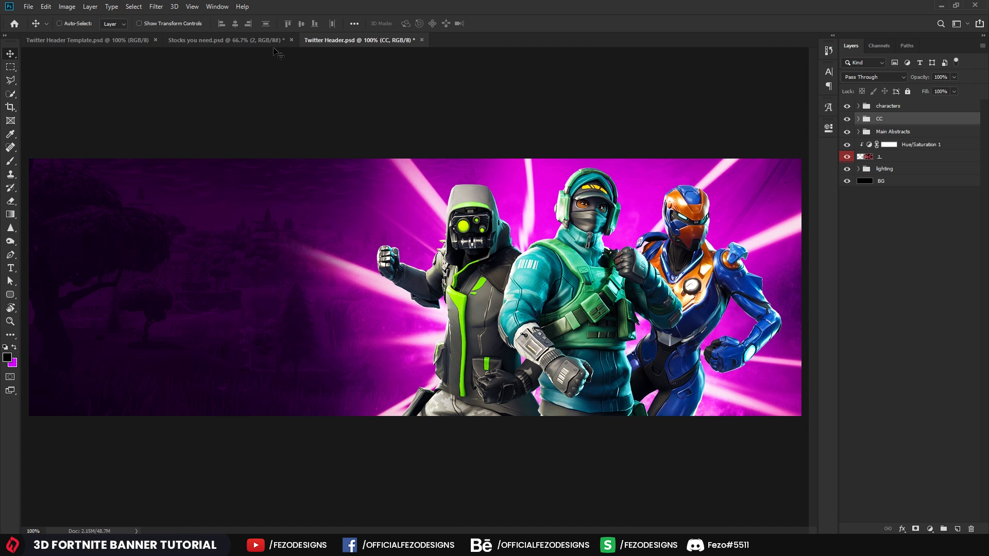
Step: Switch to Photoshop and place the fortnite0000 render from the Desktop as an embedded image in Twitter Header.psd
{"action": "left_click", "coordinate": [29, 6]}
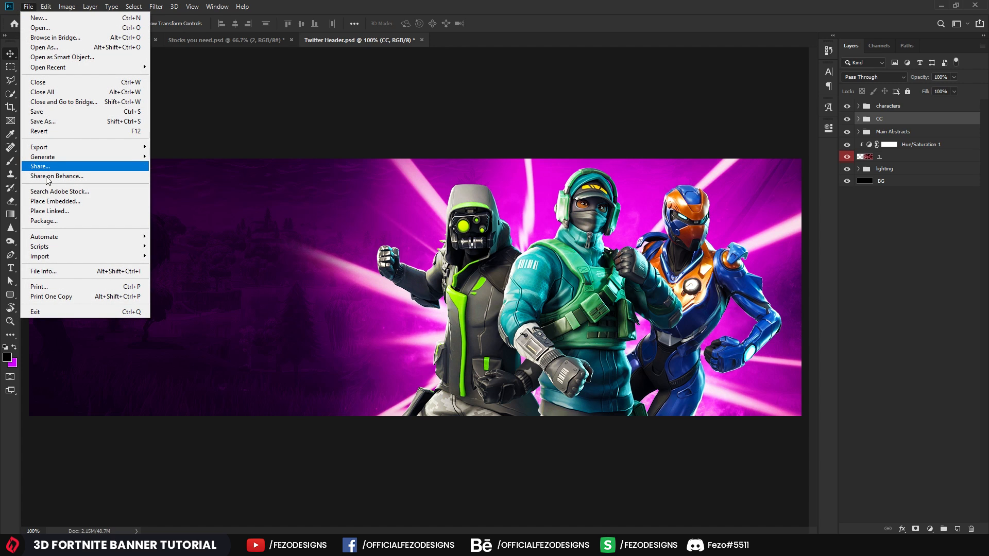
{"action": "left_click", "coordinate": [60, 202]}
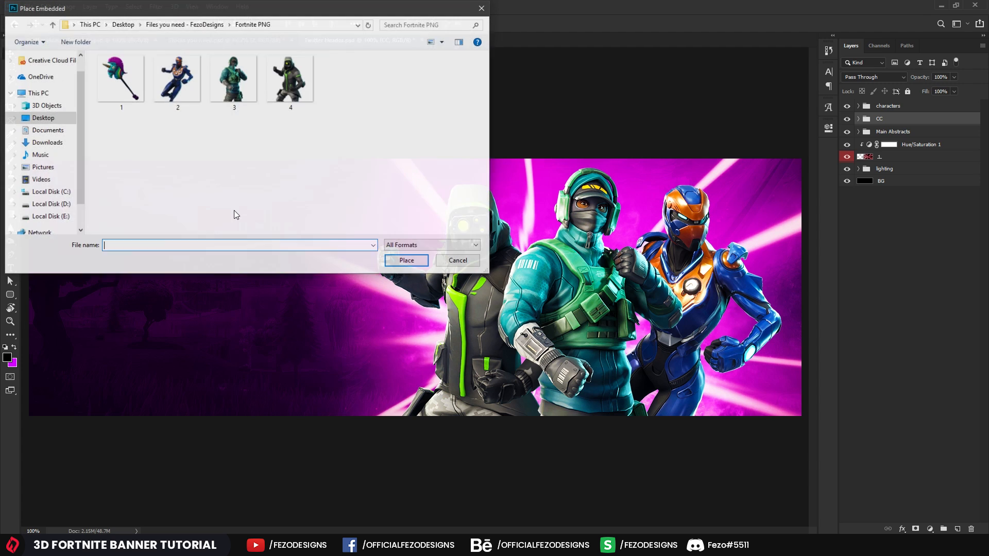
{"action": "left_click", "coordinate": [43, 118]}
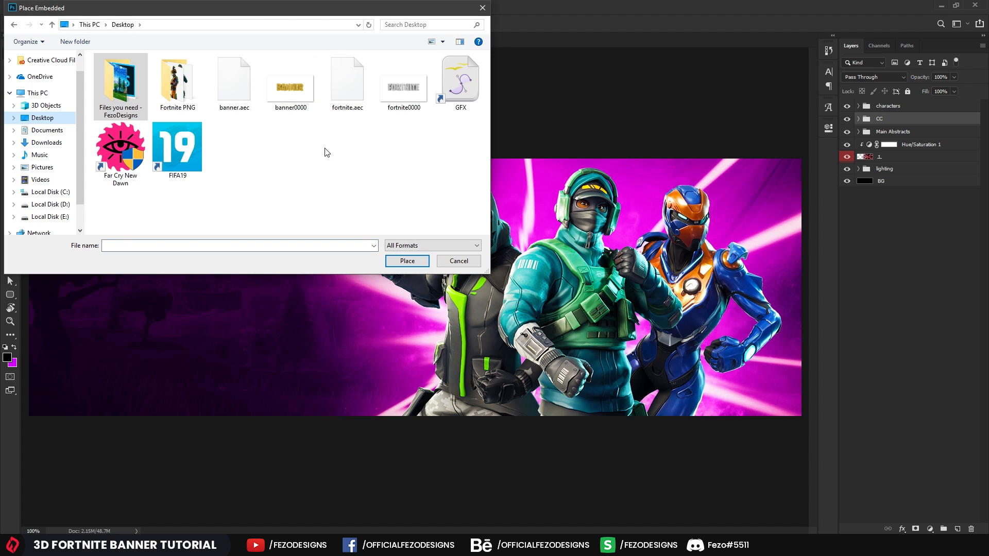
{"action": "left_click", "coordinate": [406, 98]}
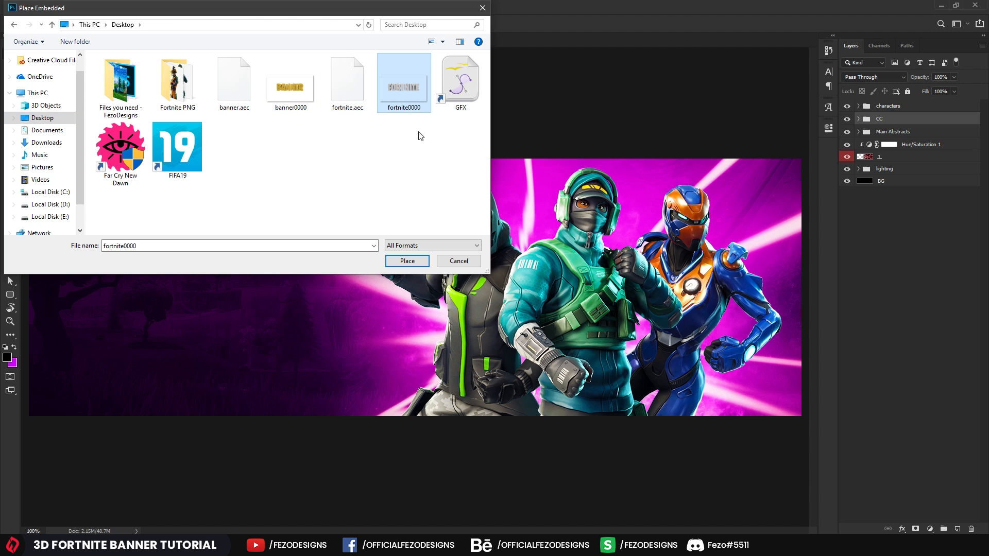
{"action": "double_click", "coordinate": [405, 87]}
Step: Scale down the FORTNITE title, commit the placement, and position it in the dark area beside the characters
{"action": "left_click_drag", "start_coordinate": [440, 236], "coordinate": [251, 222]}
{"action": "left_click_drag", "start_coordinate": [453, 144], "coordinate": [390, 153]}
{"action": "left_click_drag", "start_coordinate": [318, 256], "coordinate": [273, 256]}
{"action": "key", "text": "Return"}
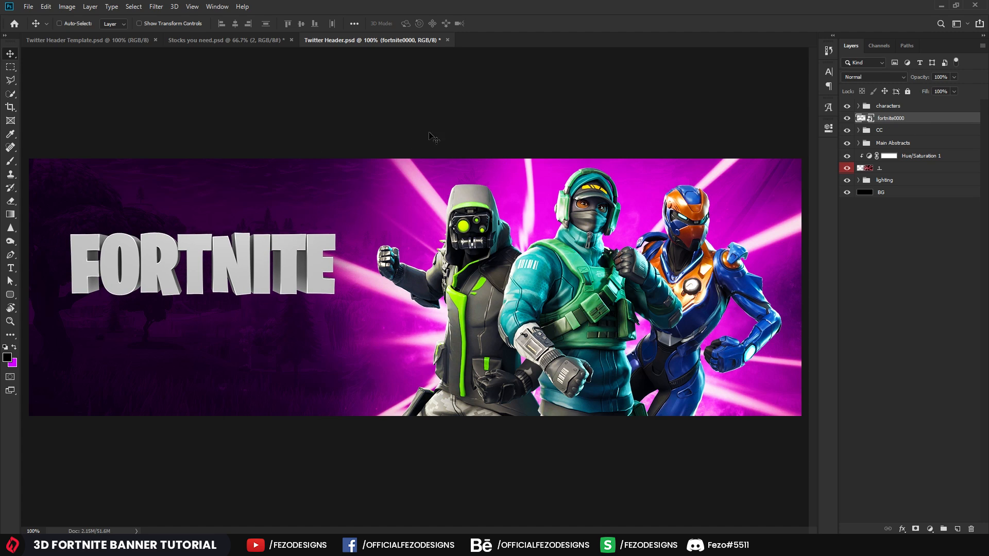
{"action": "left_click_drag", "start_coordinate": [315, 239], "coordinate": [315, 247]}
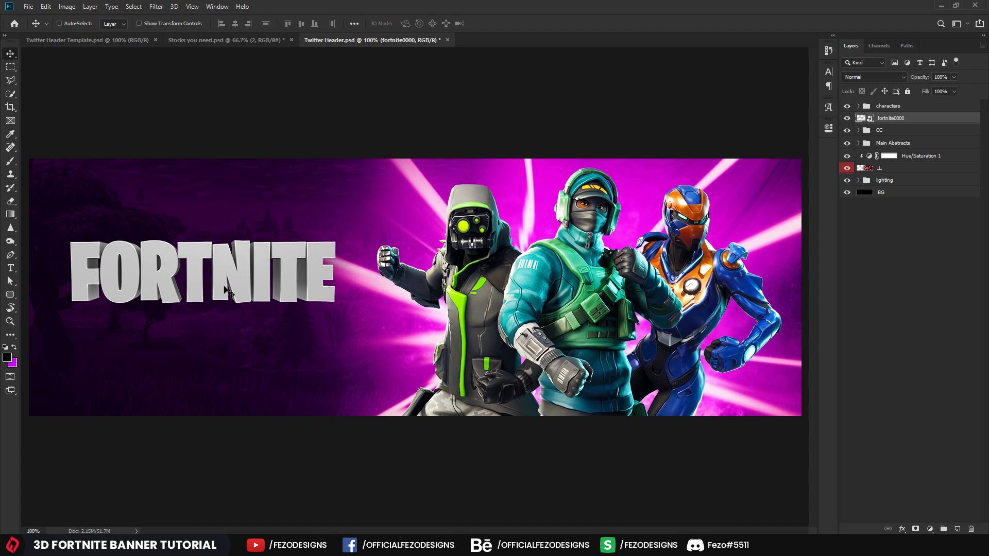
{"action": "left_click_drag", "start_coordinate": [280, 281], "coordinate": [278, 271]}
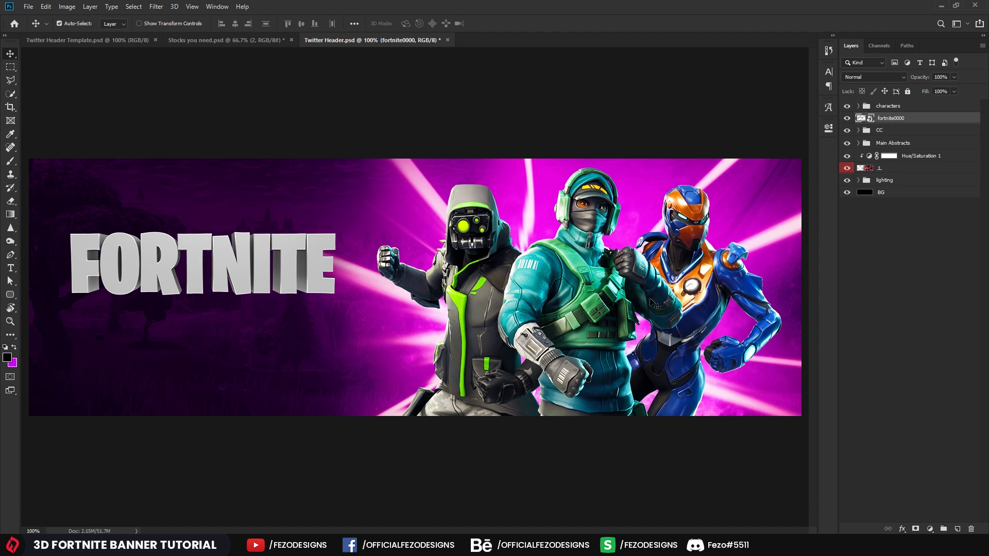
Step: Start a Camera Raw filter on the fortnite0000 layer and set Exposure to +1.00
{"action": "key", "text": "ctrl+shift+a"}
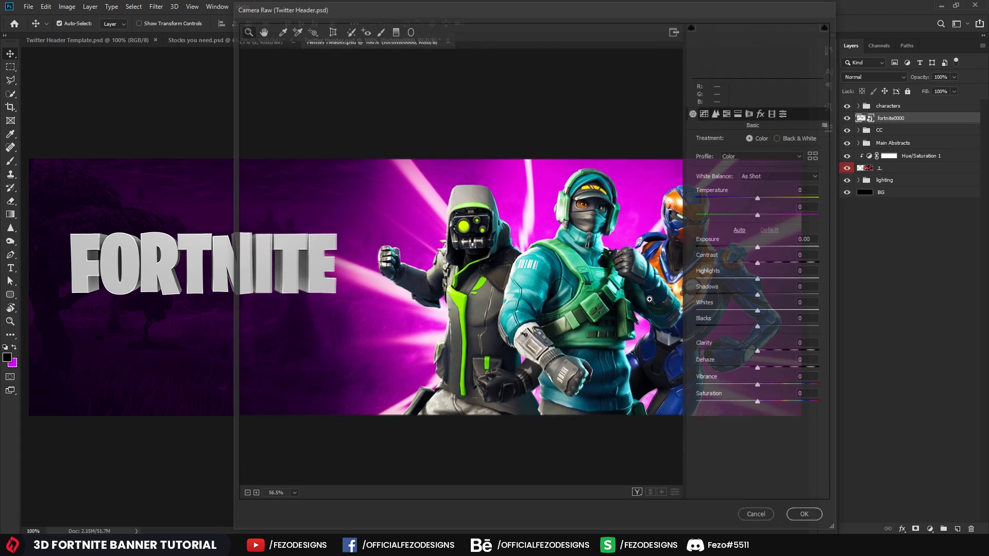
{"action": "left_click", "coordinate": [390, 263]}
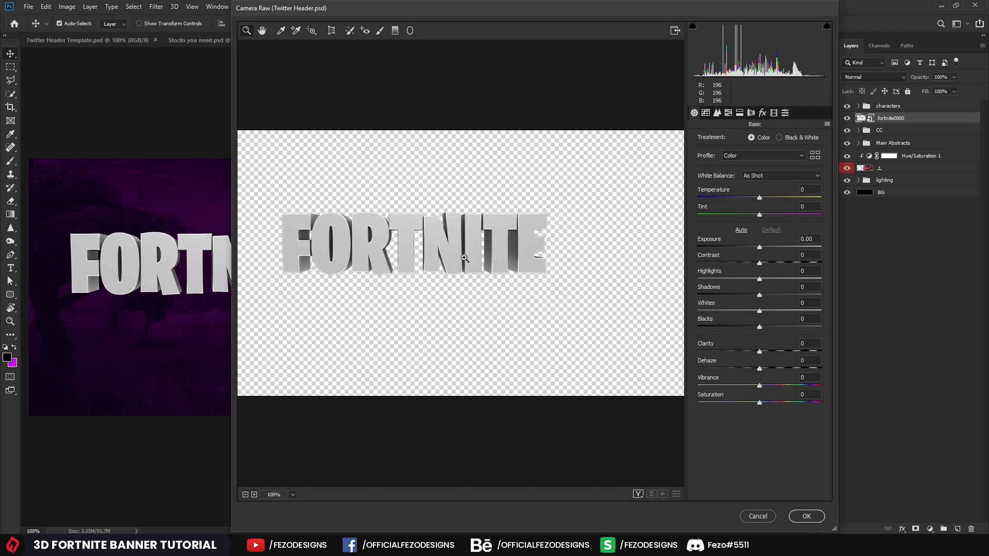
{"action": "left_click", "coordinate": [460, 256]}
{"action": "left_click", "coordinate": [463, 259]}
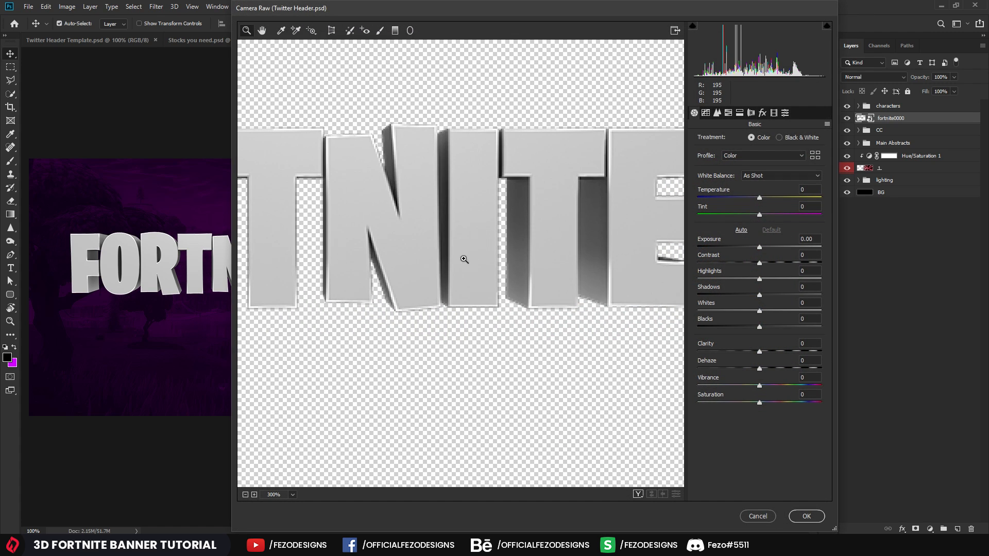
{"action": "left_click", "coordinate": [433, 262]}
{"action": "left_click", "coordinate": [246, 495]}
{"action": "left_click", "coordinate": [245, 494]}
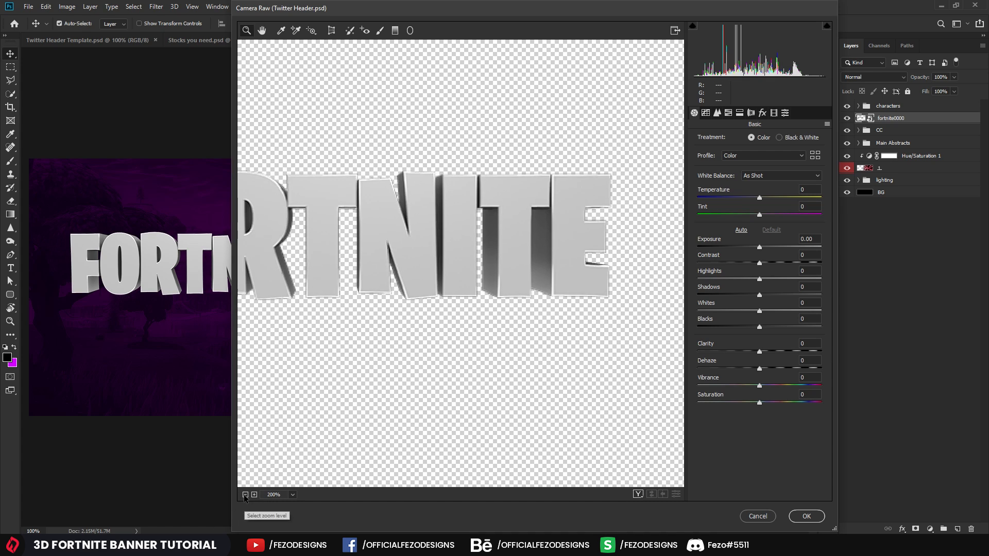
{"action": "left_click", "coordinate": [245, 495]}
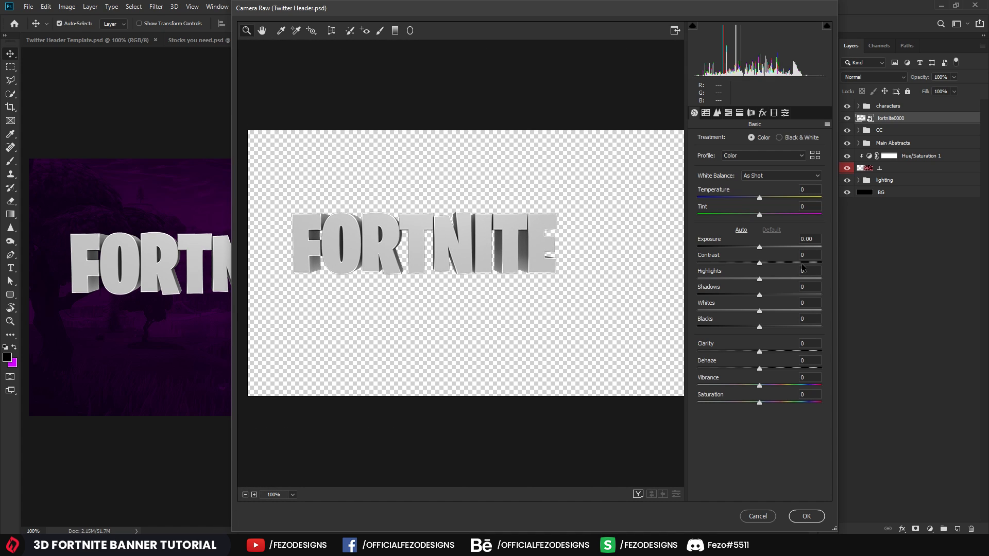
{"action": "left_click", "coordinate": [813, 238]}
{"action": "type", "text": "1"}
{"action": "left_click", "coordinate": [816, 252]}
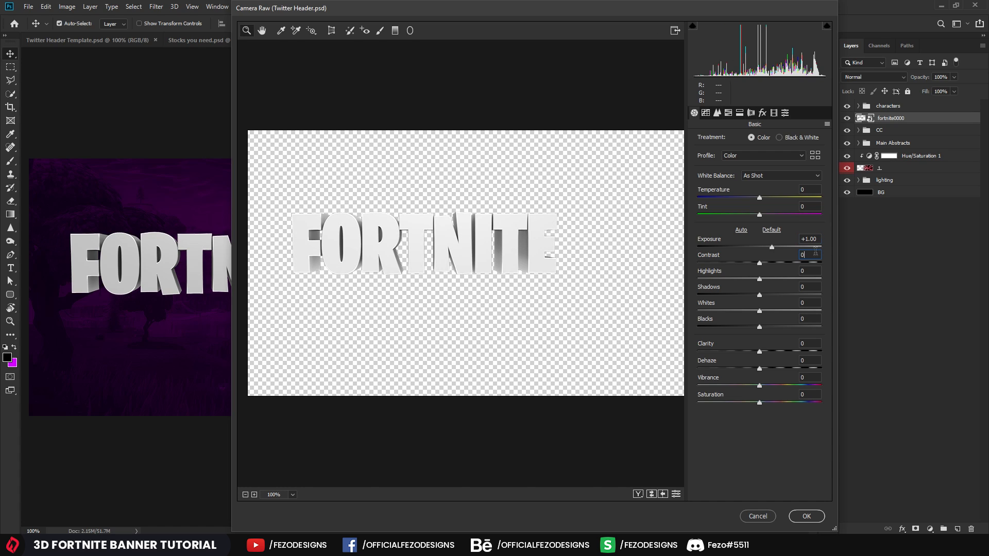
{"action": "left_click", "coordinate": [817, 238]}
Step: Set Blacks to -60 and Shadows to -20 for the FORTNITE title and apply the Camera Raw filter
{"action": "left_click_drag", "start_coordinate": [760, 328], "coordinate": [721, 322]}
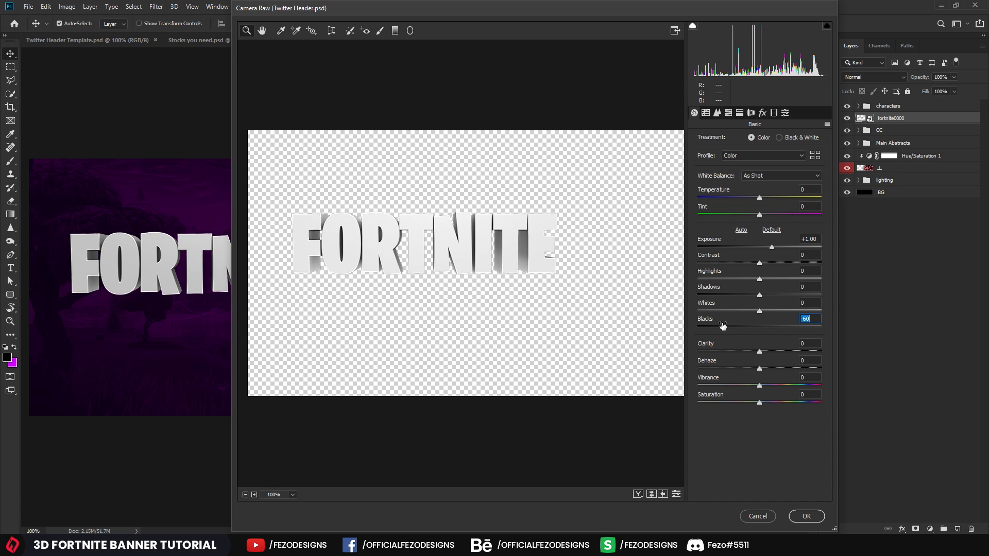
{"action": "left_click_drag", "start_coordinate": [760, 294], "coordinate": [747, 299]}
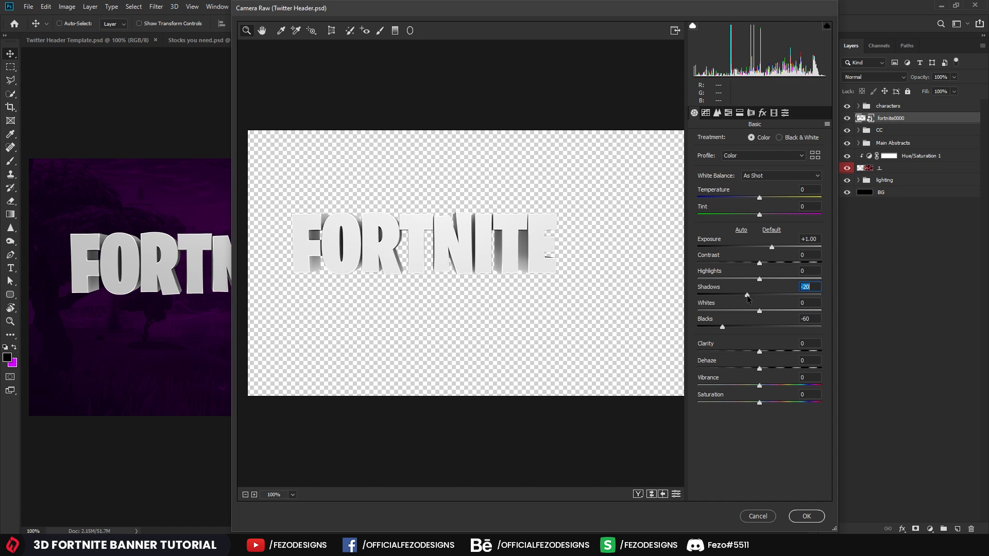
{"action": "left_click", "coordinate": [807, 517]}
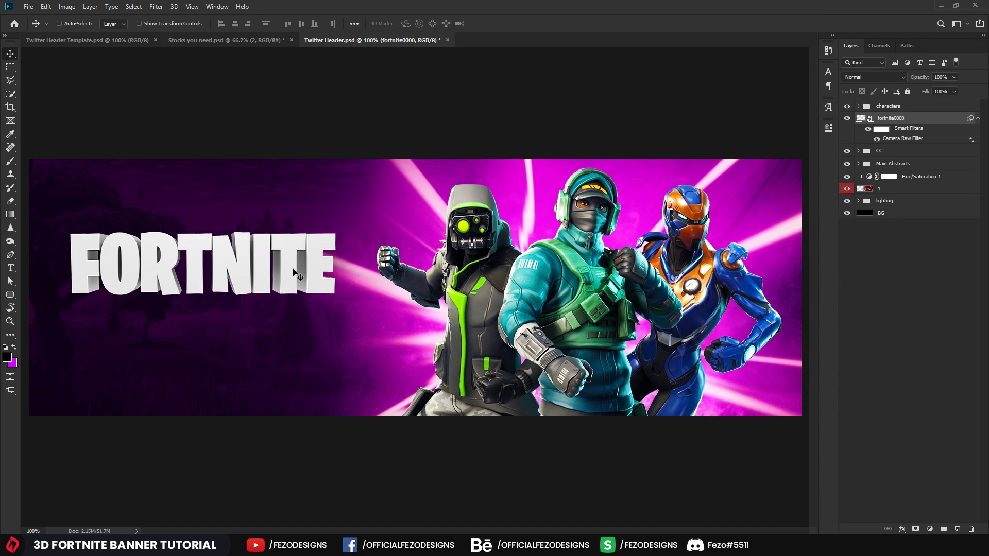
{"action": "left_click_drag", "start_coordinate": [296, 242], "coordinate": [295, 260]}
Step: Place the banner0000 render as an embedded image in the header document
{"action": "left_click", "coordinate": [28, 7]}
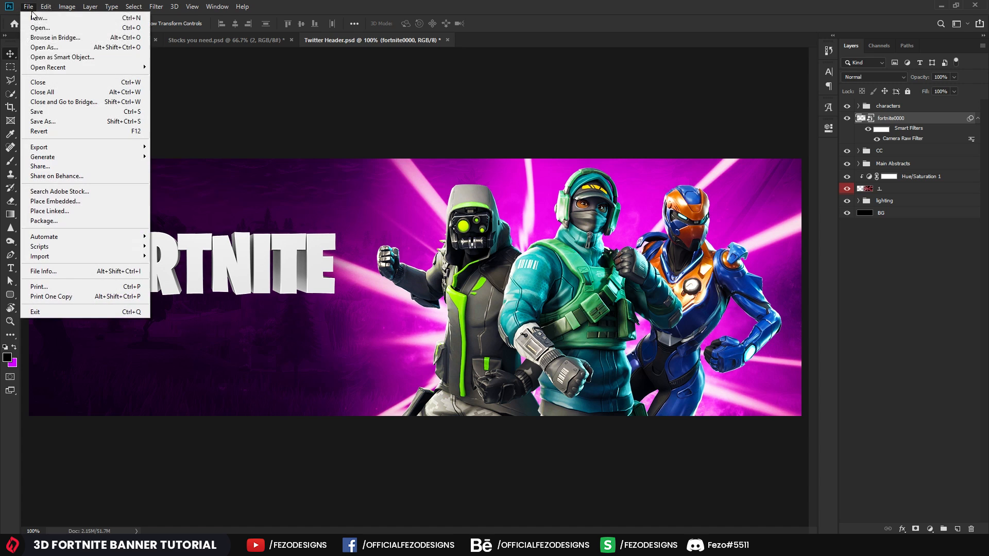
{"action": "left_click", "coordinate": [50, 202]}
{"action": "double_click", "coordinate": [291, 82]}
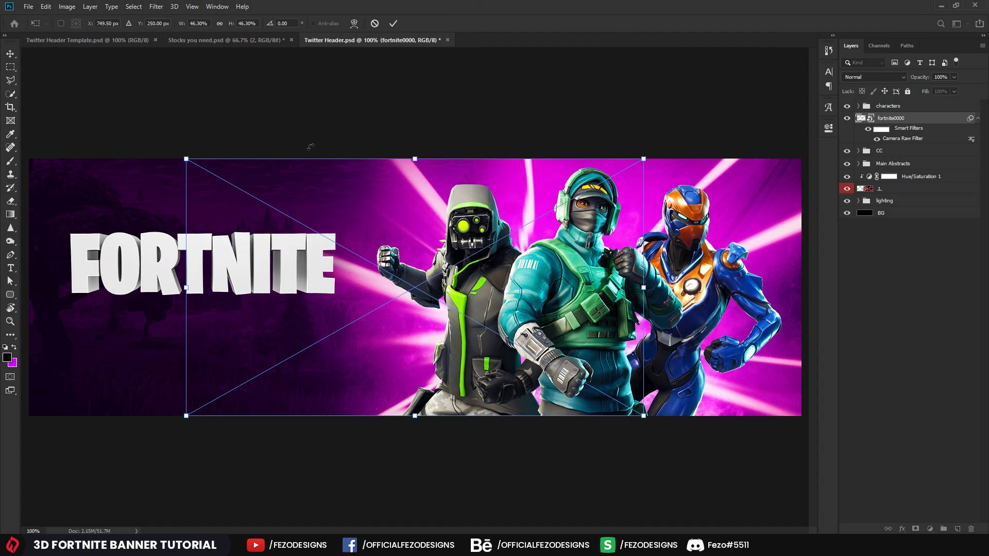
Step: Scale the BANNER title to about 39%, position it just under FORTNITE with a slight overlap, and commit the placement
{"action": "left_click_drag", "start_coordinate": [427, 276], "coordinate": [271, 286]}
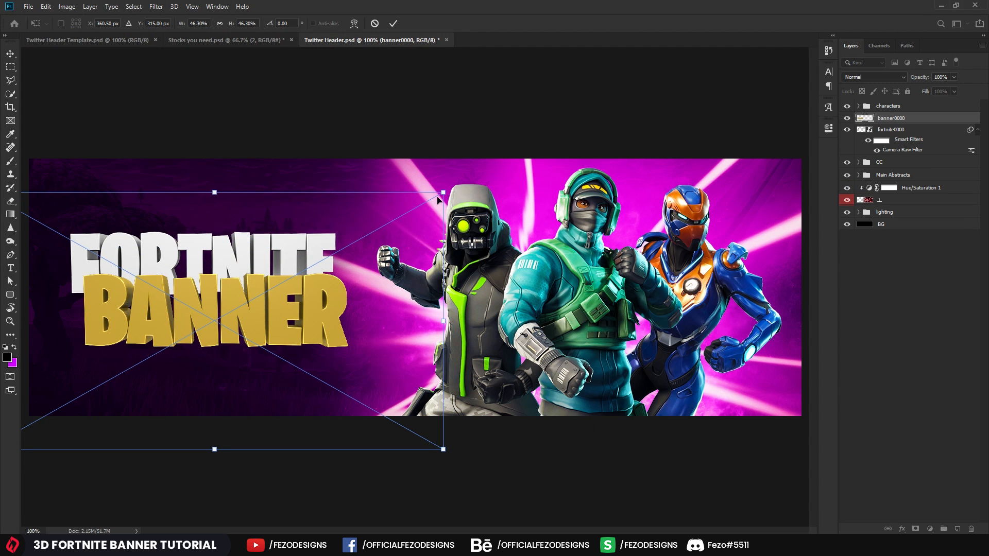
{"action": "left_click_drag", "start_coordinate": [440, 194], "coordinate": [370, 233]}
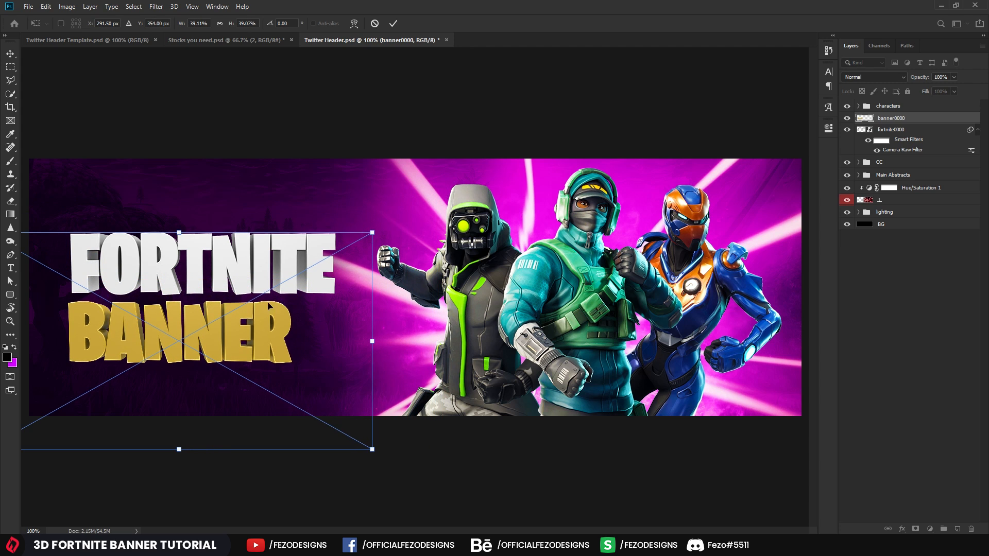
{"action": "left_click_drag", "start_coordinate": [268, 306], "coordinate": [291, 298]}
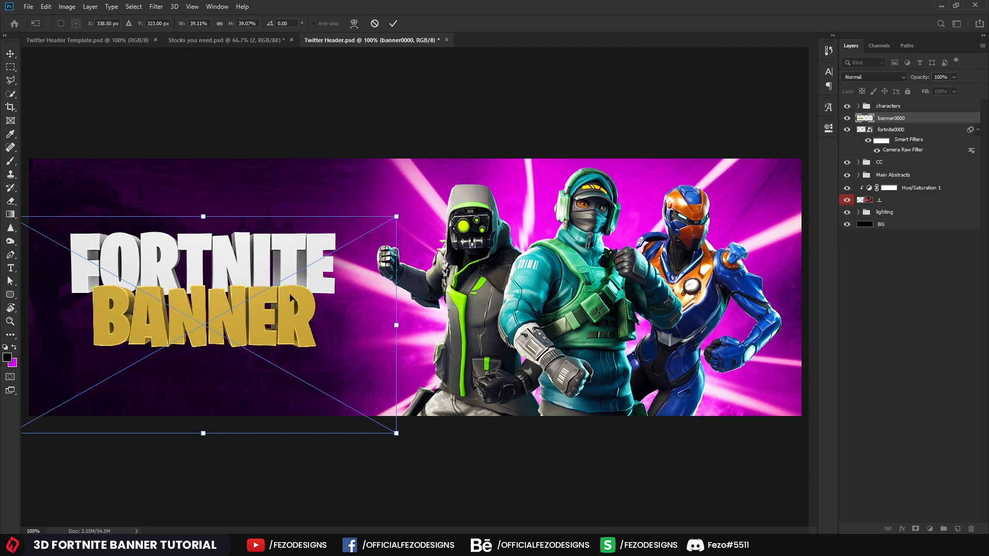
{"action": "key", "text": "Return"}
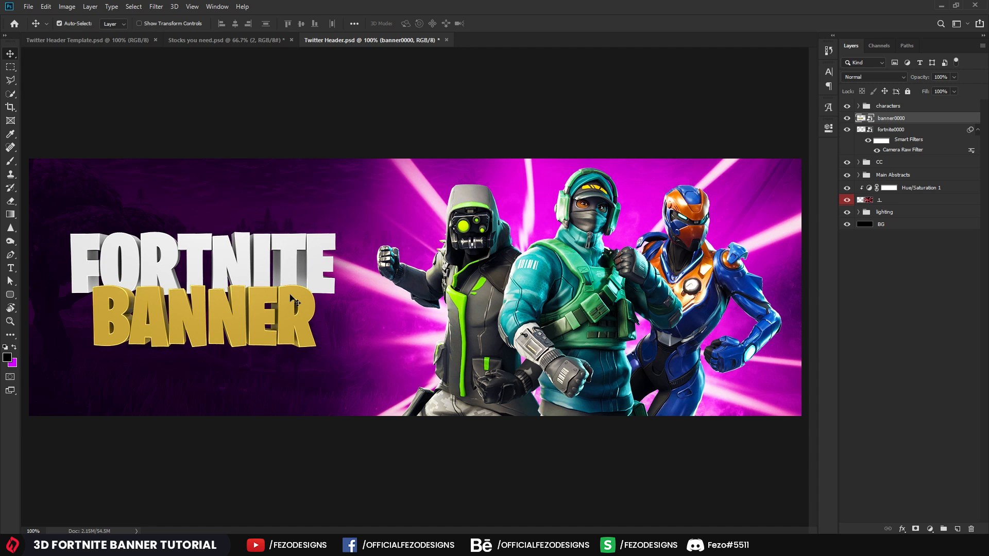
Step: Start a Camera Raw filter on the banner0000 layer and set Saturation to +12 and Highlights to +28
{"action": "key", "text": "ctrl+shift+a"}
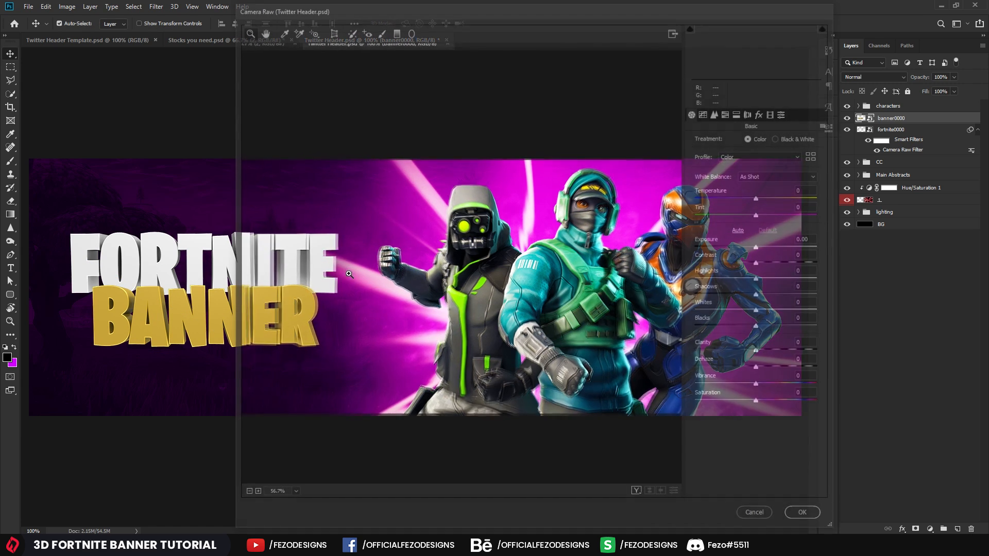
{"action": "left_click", "coordinate": [356, 312]}
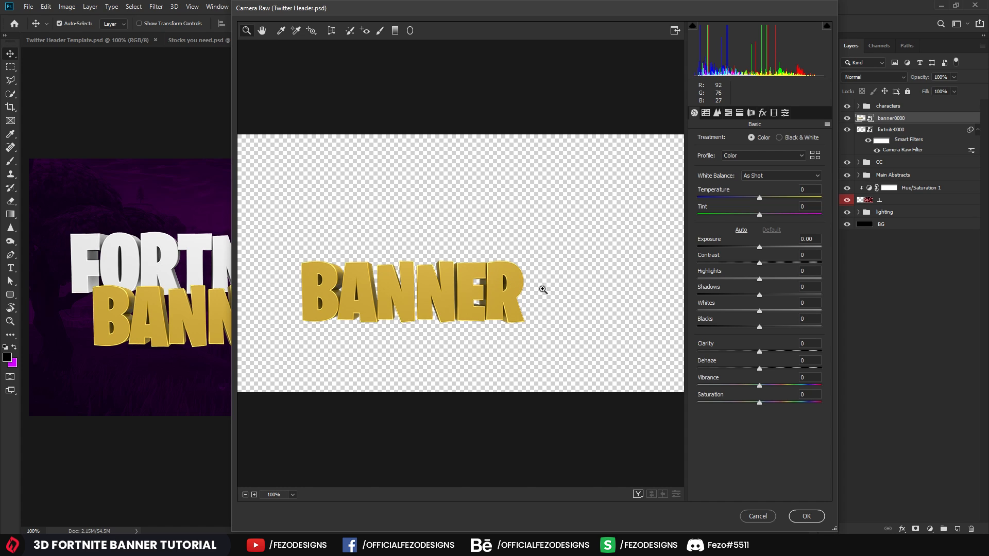
{"action": "mouse_move", "coordinate": [756, 407]}
{"action": "left_mouse_down"}
{"action": "mouse_move", "coordinate": [778, 402]}
{"action": "mouse_move", "coordinate": [755, 402]}
{"action": "mouse_move", "coordinate": [775, 404]}
{"action": "mouse_move", "coordinate": [767, 403]}
{"action": "left_mouse_up"}
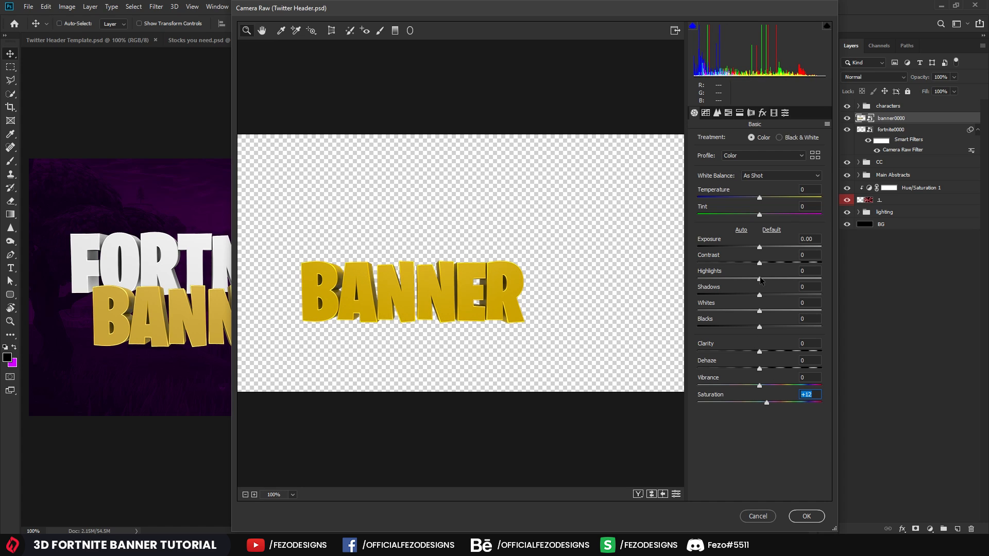
{"action": "mouse_move", "coordinate": [760, 280]}
{"action": "left_mouse_down"}
{"action": "mouse_move", "coordinate": [791, 282]}
{"action": "mouse_move", "coordinate": [777, 284]}
{"action": "left_mouse_up"}
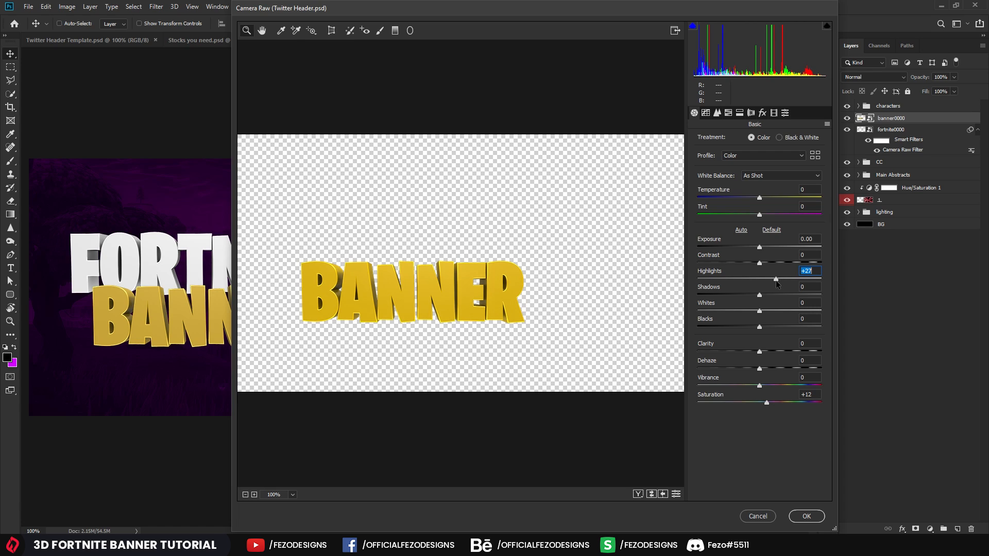
{"action": "left_click_drag", "start_coordinate": [777, 284], "coordinate": [778, 284]}
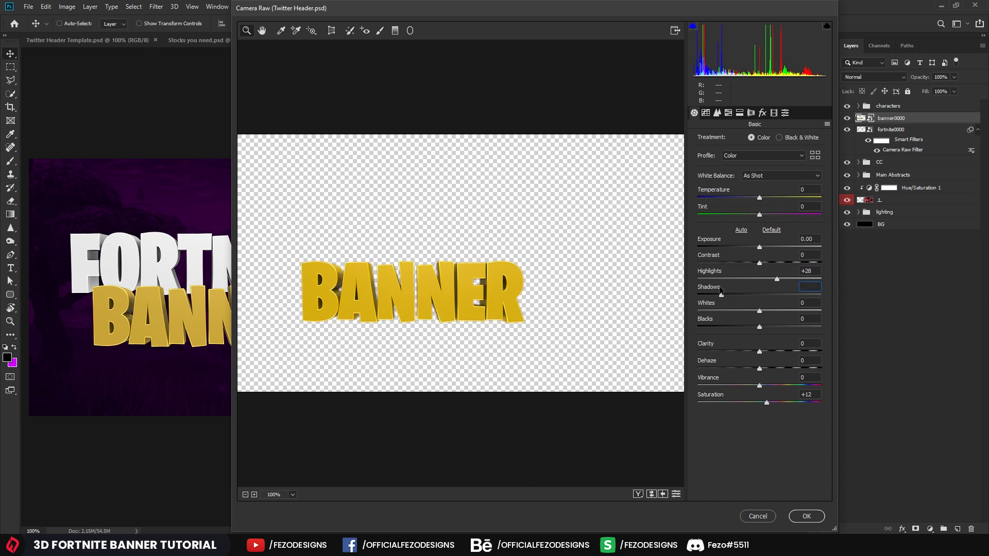
Step: Set Blacks to -20 and Exposure to about +0.3 for the BANNER title and apply the Camera Raw filter
{"action": "mouse_move", "coordinate": [759, 294]}
{"action": "left_mouse_down"}
{"action": "mouse_move", "coordinate": [773, 292]}
{"action": "mouse_move", "coordinate": [759, 295]}
{"action": "left_mouse_up"}
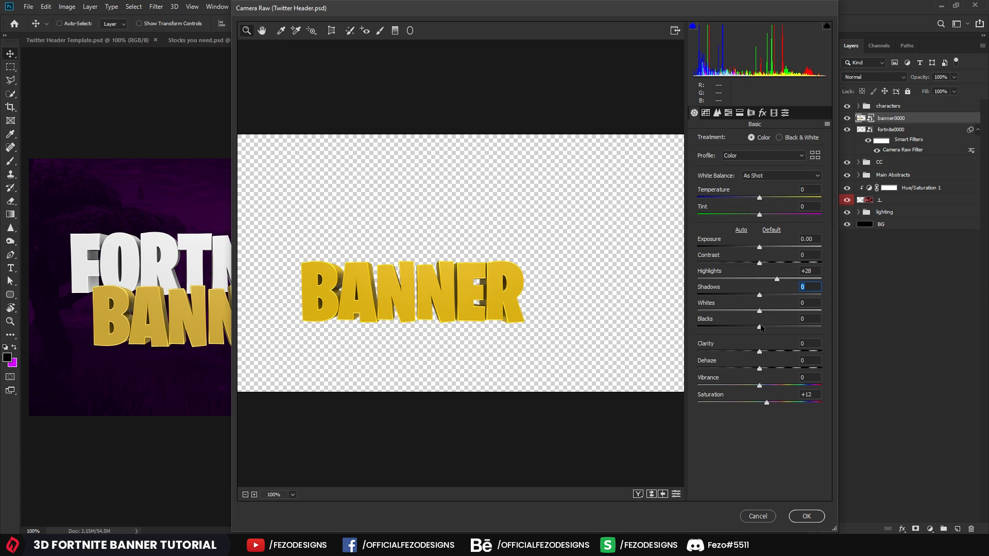
{"action": "left_click_drag", "start_coordinate": [759, 327], "coordinate": [747, 328]}
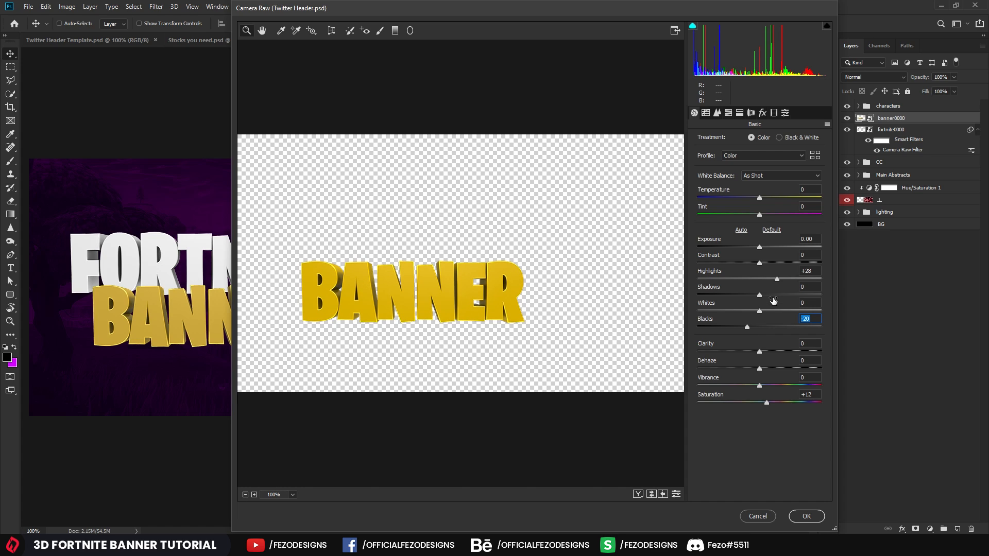
{"action": "left_click_drag", "start_coordinate": [760, 248], "coordinate": [763, 249]}
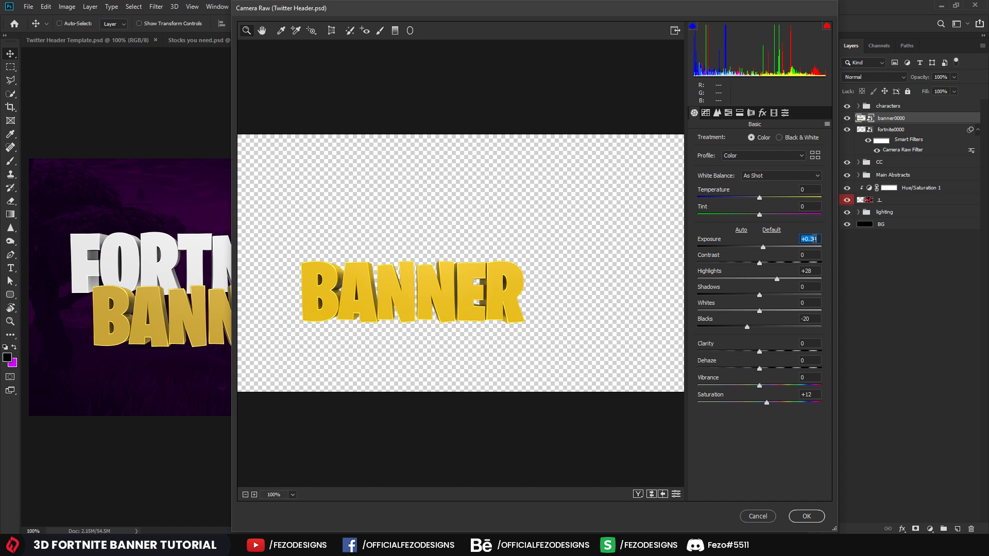
{"action": "left_click", "coordinate": [806, 517]}
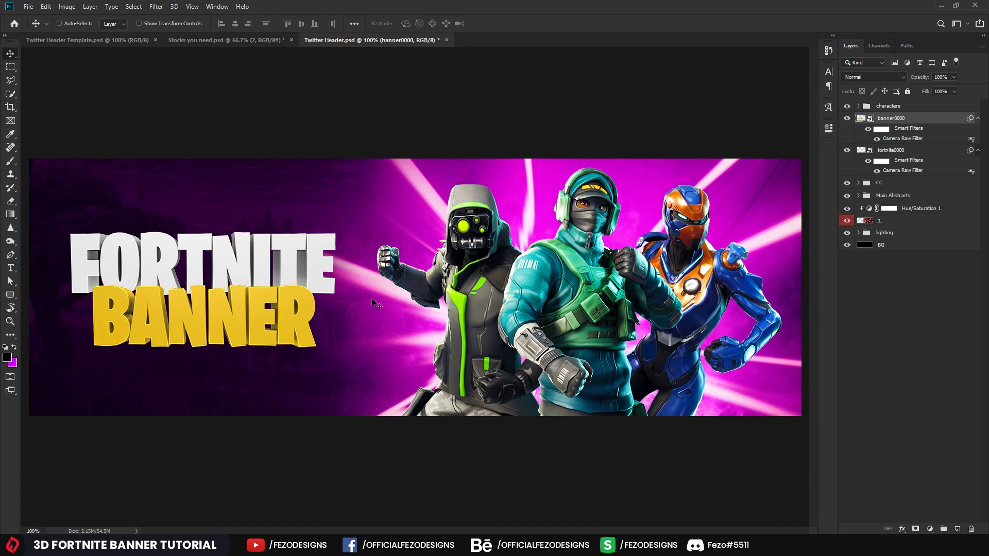
Step: Collapse the smart filter lists of the banner0000 and fortnite0000 layers
{"action": "left_click", "coordinate": [977, 118]}
{"action": "left_click", "coordinate": [978, 130]}
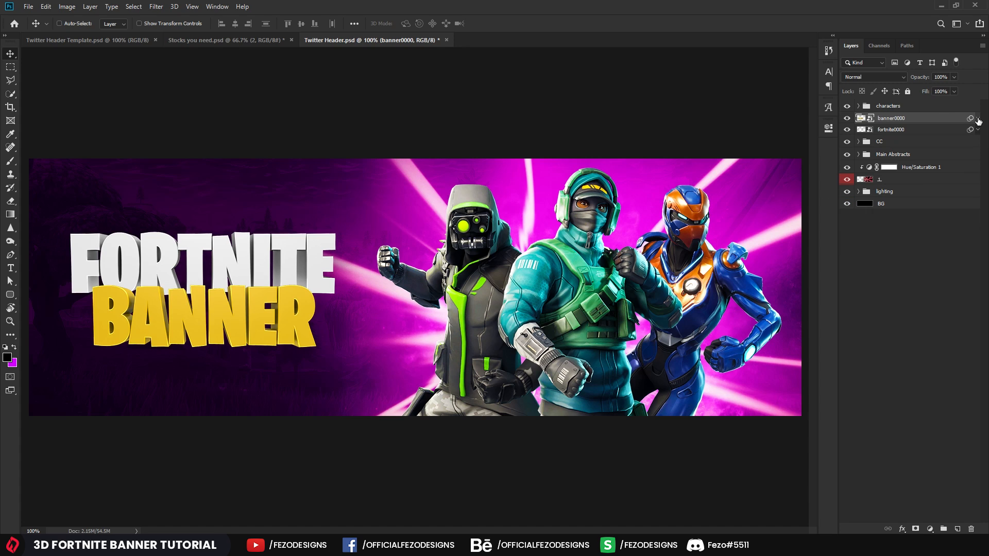
Step: Review the Camera Raw Filter settings on the banner0000 layer, leaving them unchanged
{"action": "left_click", "coordinate": [978, 118]}
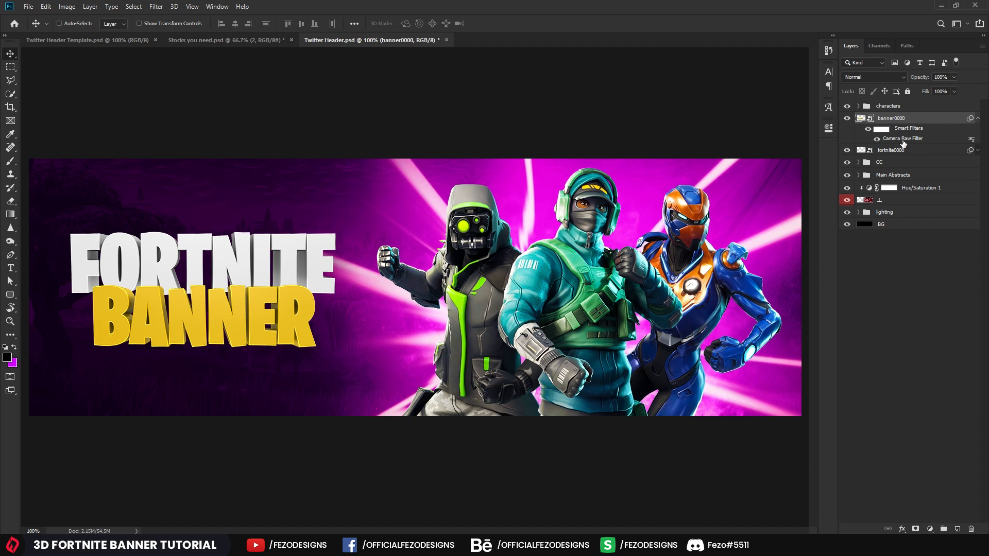
{"action": "double_click", "coordinate": [902, 139]}
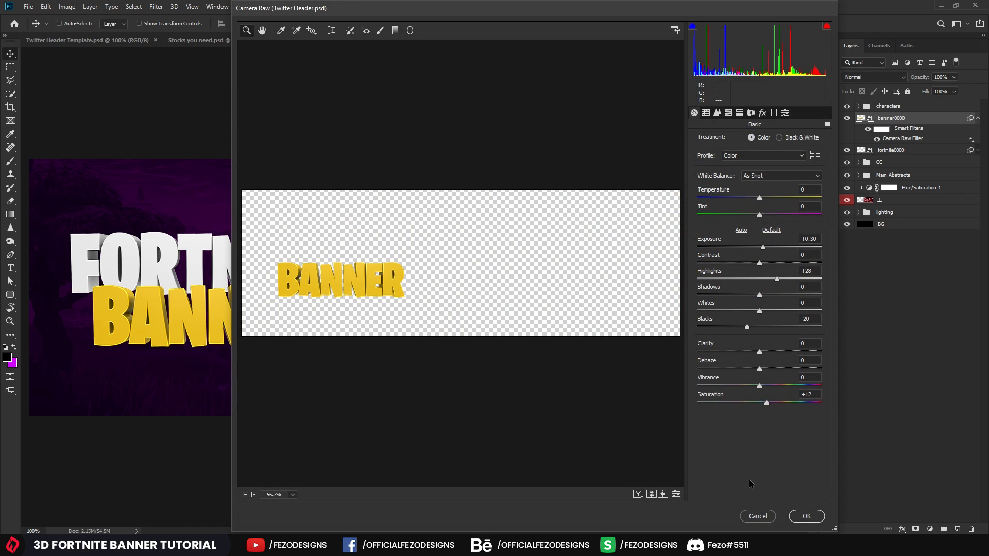
{"action": "left_click", "coordinate": [741, 517]}
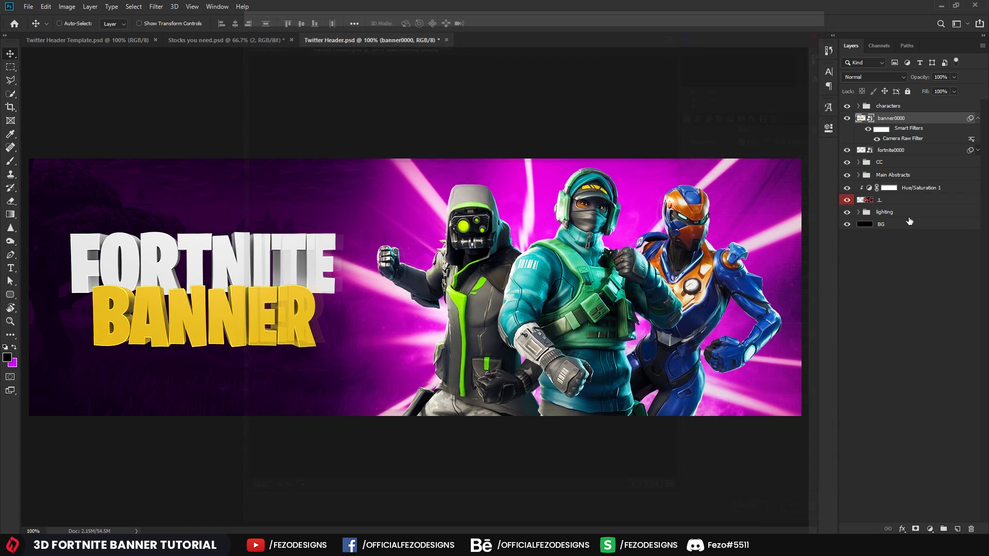
{"action": "left_click", "coordinate": [978, 118]}
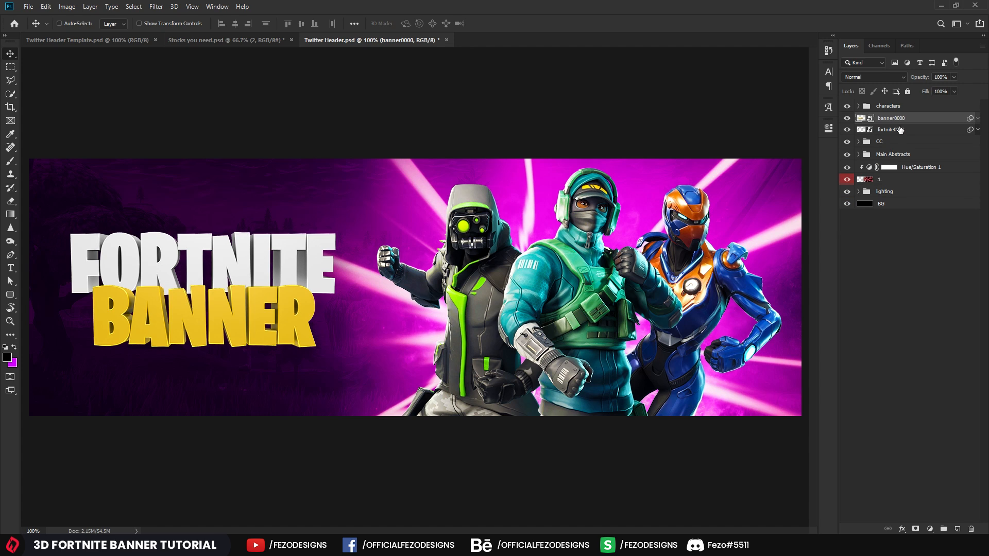
Step: Add a Gradient Overlay effect to the fortnite0000 layer using the Black, White gradient preset
{"action": "left_click", "coordinate": [916, 132]}
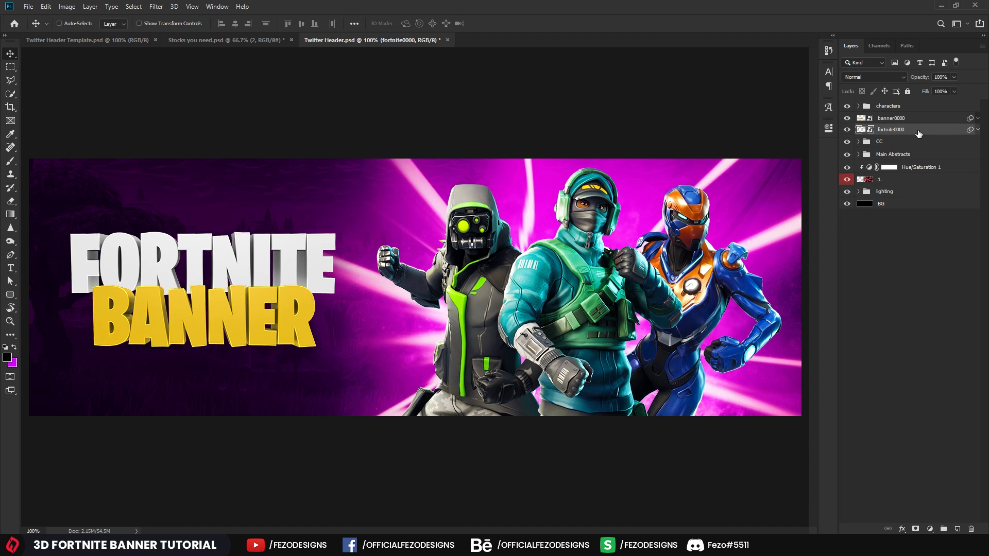
{"action": "double_click", "coordinate": [918, 131]}
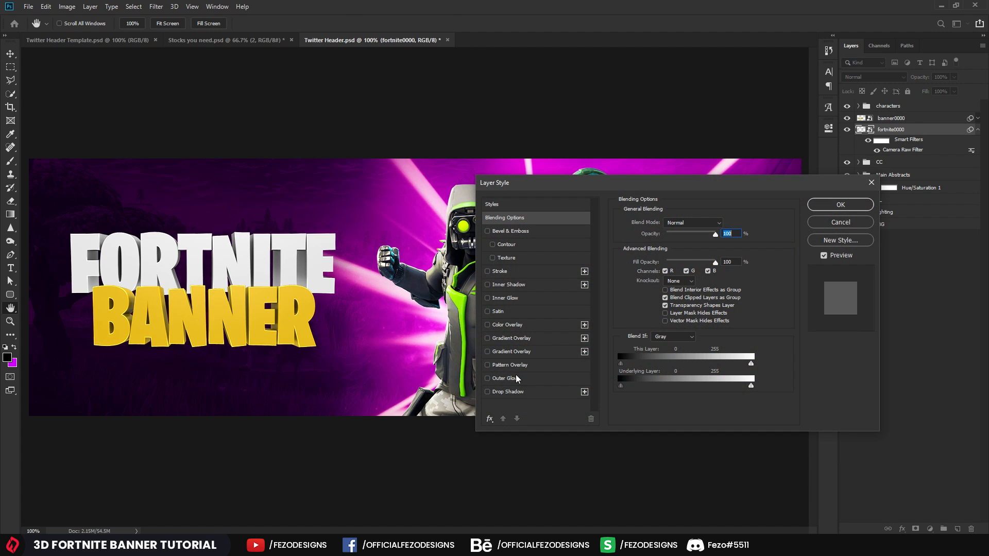
{"action": "left_click", "coordinate": [511, 352]}
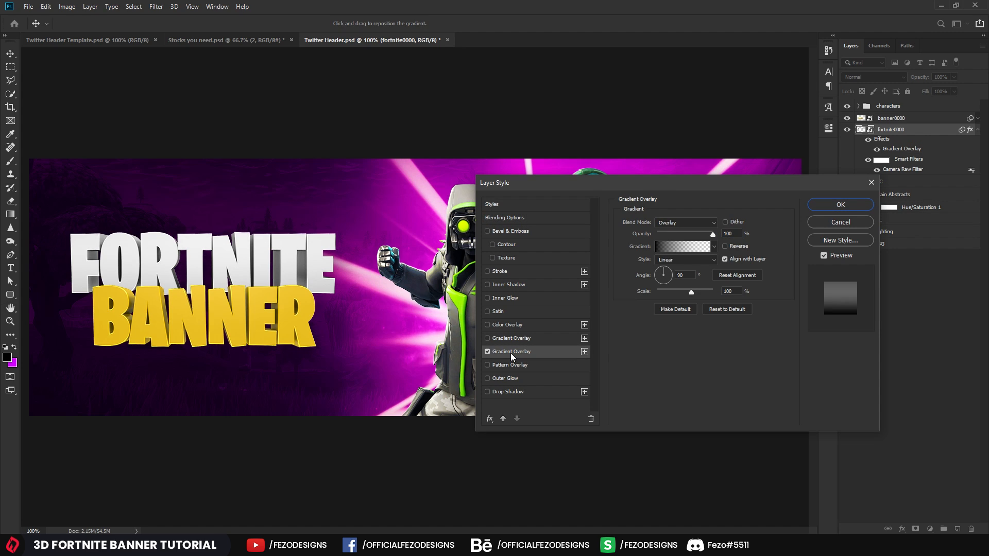
{"action": "left_click", "coordinate": [713, 246]}
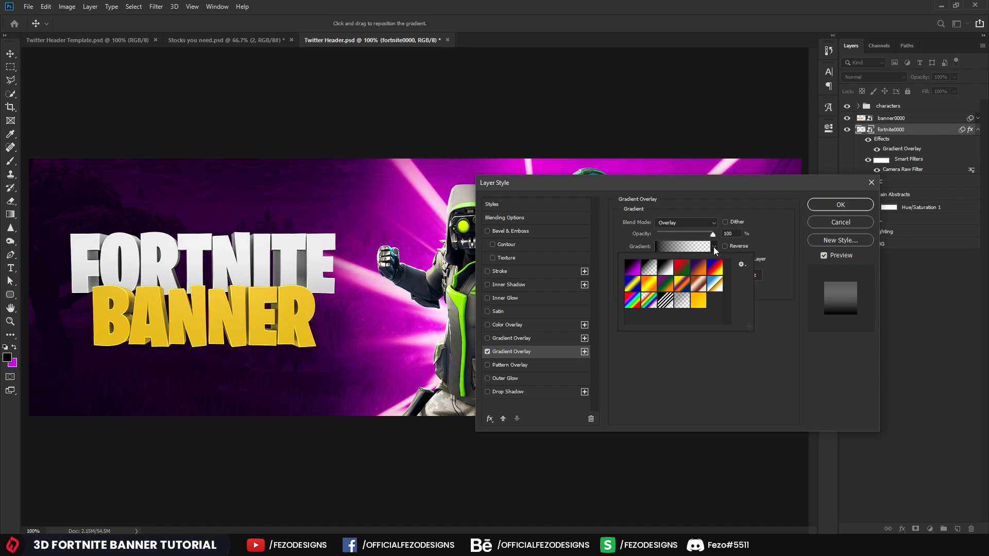
{"action": "left_click", "coordinate": [664, 272]}
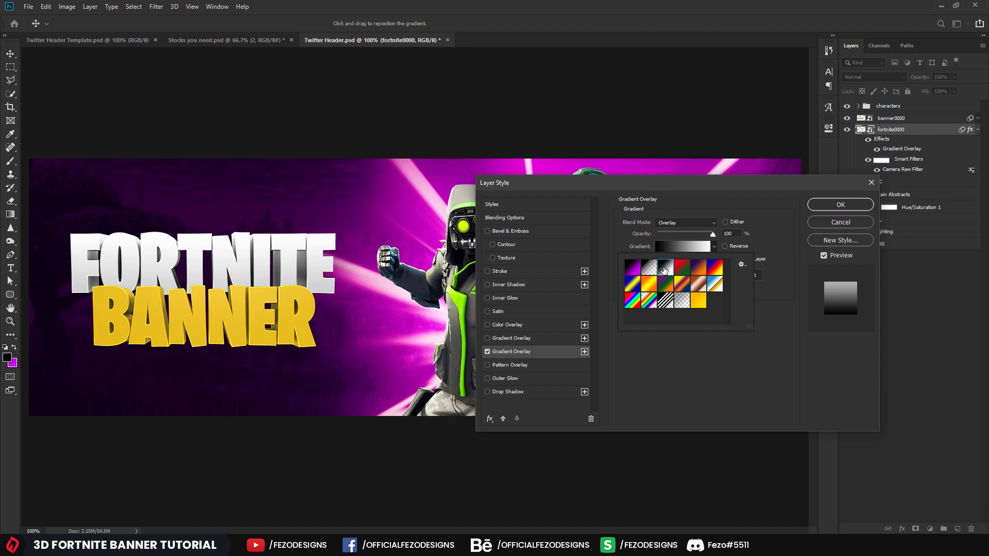
{"action": "left_click", "coordinate": [654, 367]}
Step: Edit the overlay gradient so the opacity stop at its white end is 0%
{"action": "left_click", "coordinate": [684, 247]}
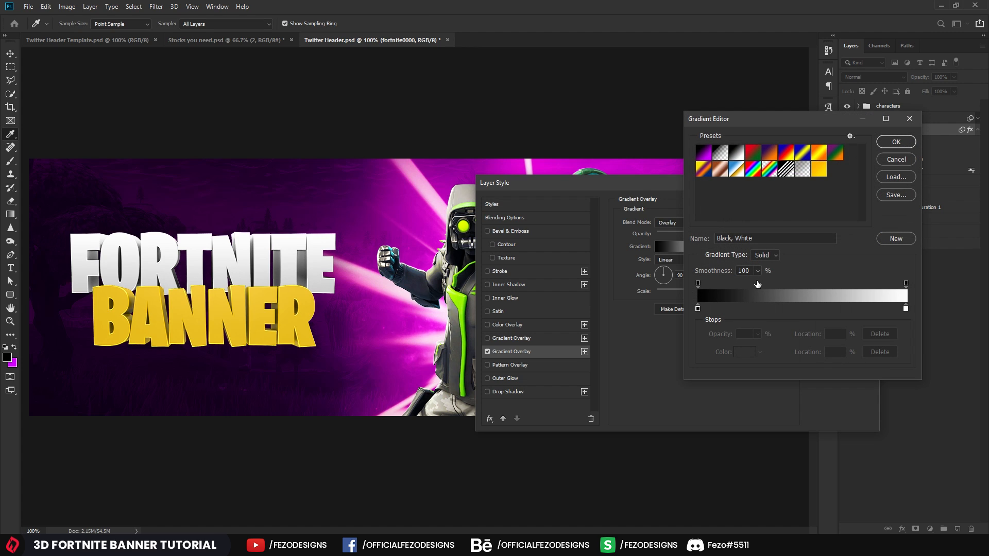
{"action": "left_click", "coordinate": [906, 283]}
{"action": "type", "text": "0"}
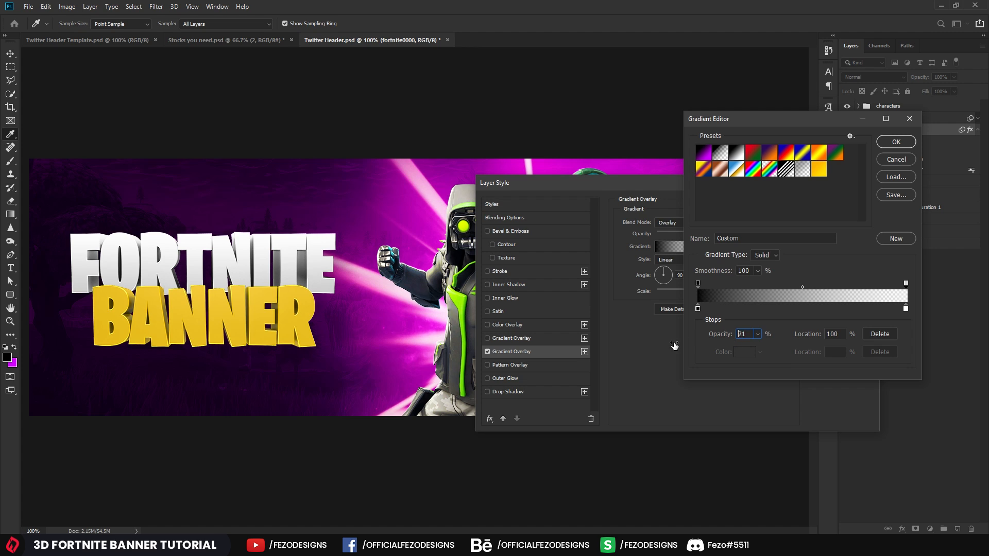
{"action": "left_click", "coordinate": [887, 145]}
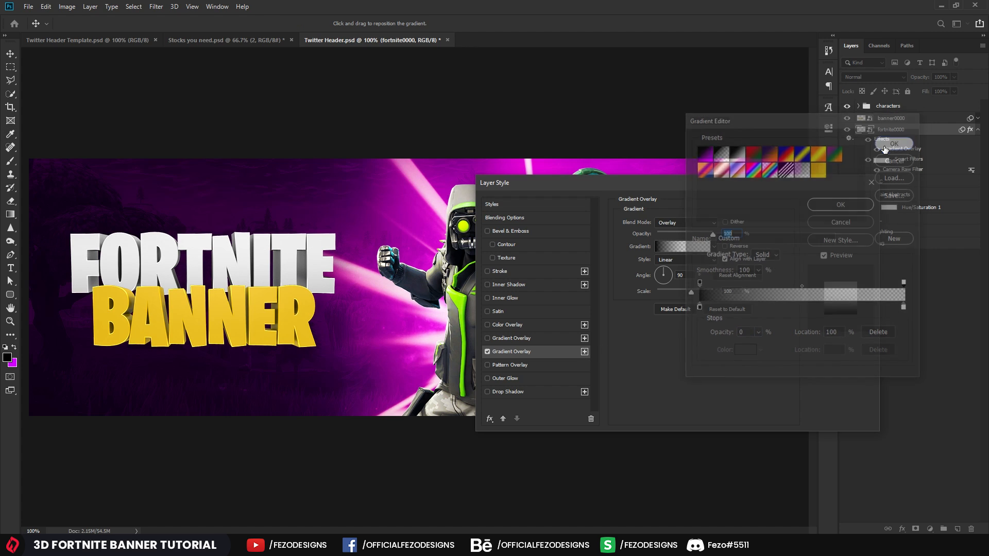
Step: Set the gradient overlay to Overlay blend mode at 100% opacity and add a second copy of it at 25% opacity
{"action": "left_click", "coordinate": [683, 223]}
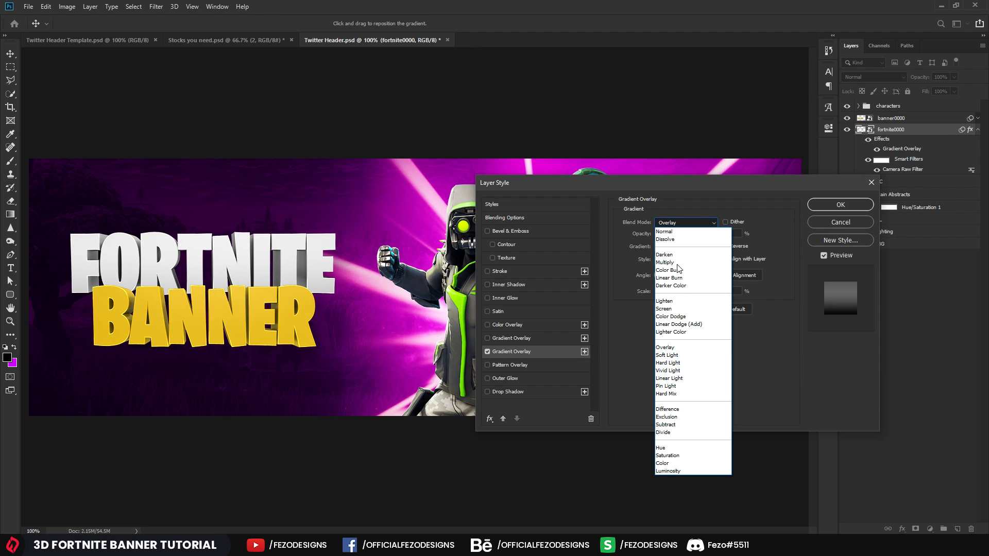
{"action": "left_click", "coordinate": [673, 348]}
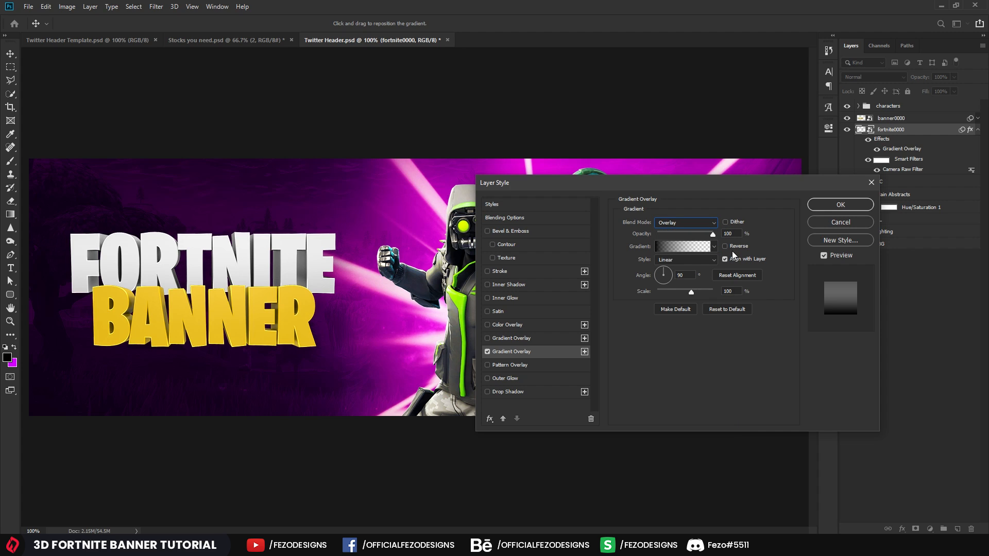
{"action": "mouse_move", "coordinate": [709, 233]}
{"action": "left_mouse_down"}
{"action": "mouse_move", "coordinate": [678, 235]}
{"action": "mouse_move", "coordinate": [715, 234]}
{"action": "left_mouse_up"}
{"action": "left_click_drag", "start_coordinate": [714, 237], "coordinate": [735, 232]}
{"action": "left_click", "coordinate": [584, 352]}
{"action": "left_click_drag", "start_coordinate": [715, 234], "coordinate": [679, 229]}
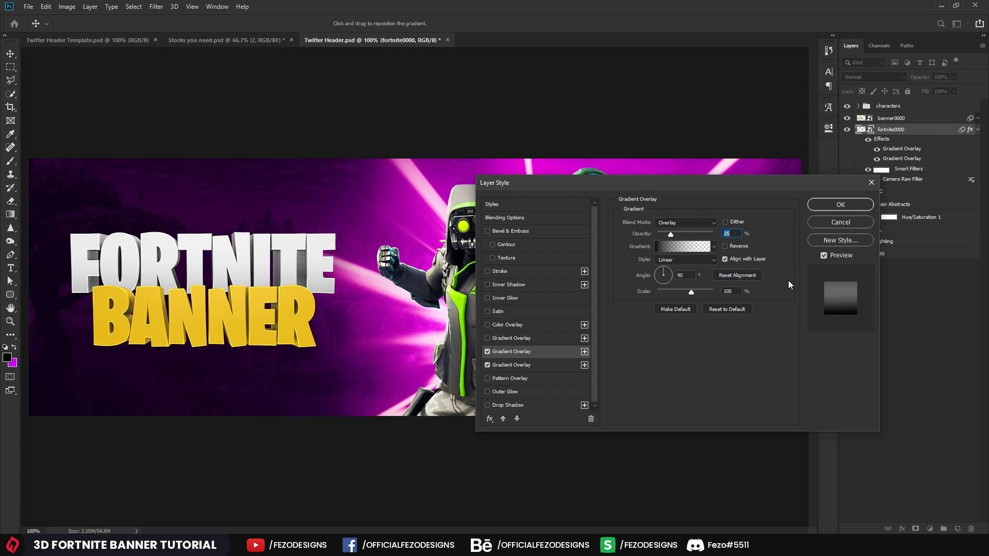
Step: Add a black Multiply drop shadow to fortnite0000 with 55% opacity, 90° angle, 5 px distance and 25 px size, and apply the layer style
{"action": "scroll", "coordinate": [518, 364], "scroll_direction": "down", "scroll_amount": 1}
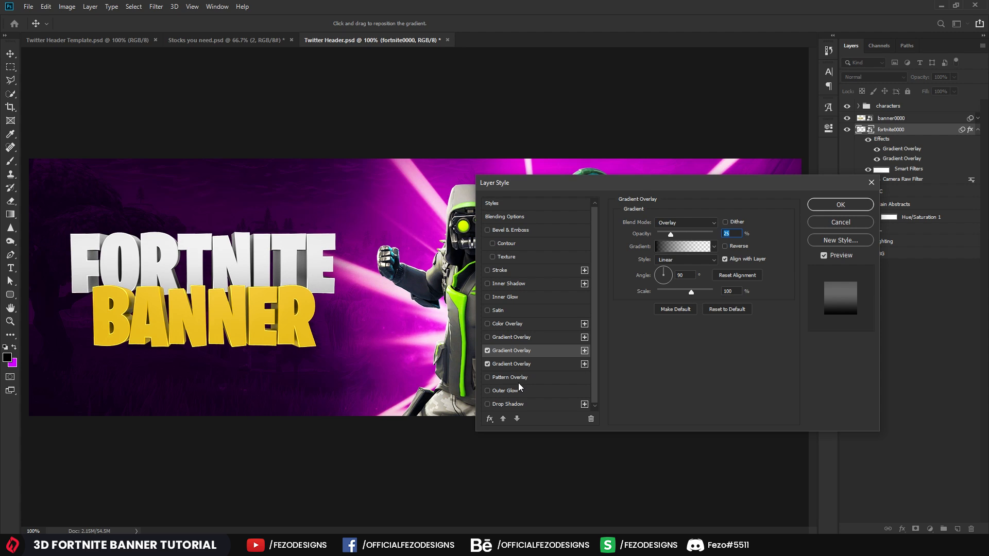
{"action": "left_click", "coordinate": [527, 409]}
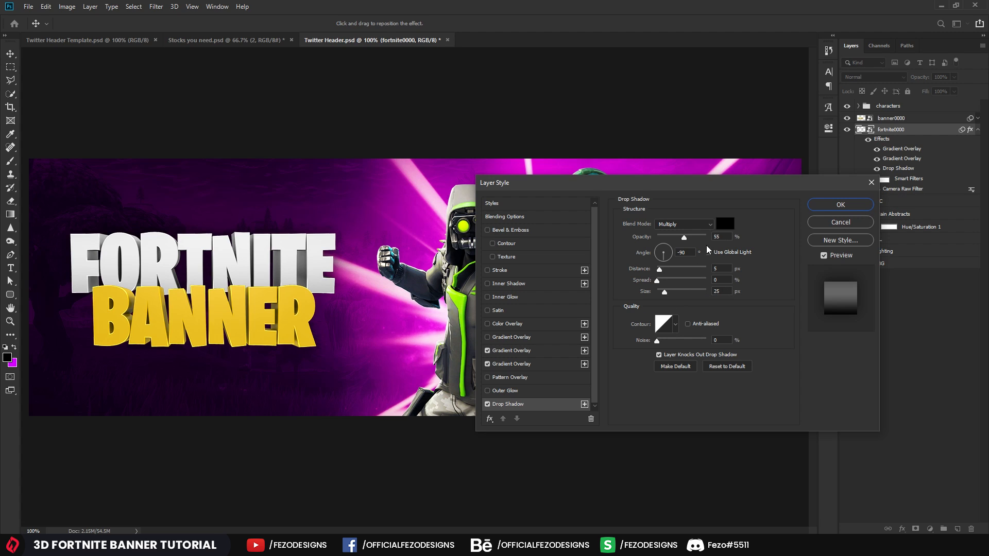
{"action": "left_click_drag", "start_coordinate": [690, 252], "coordinate": [672, 256]}
{"action": "left_click", "coordinate": [849, 205]}
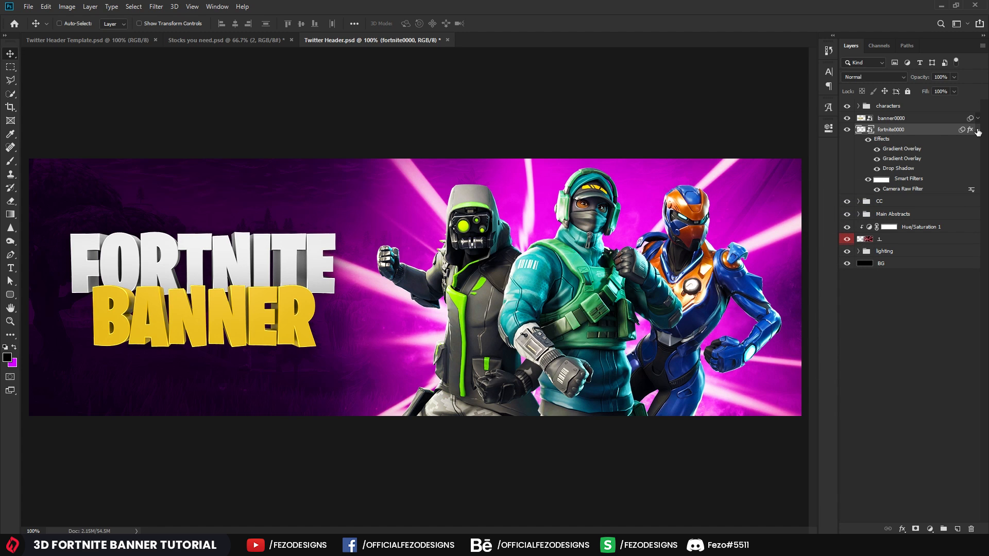
{"action": "left_click", "coordinate": [978, 130]}
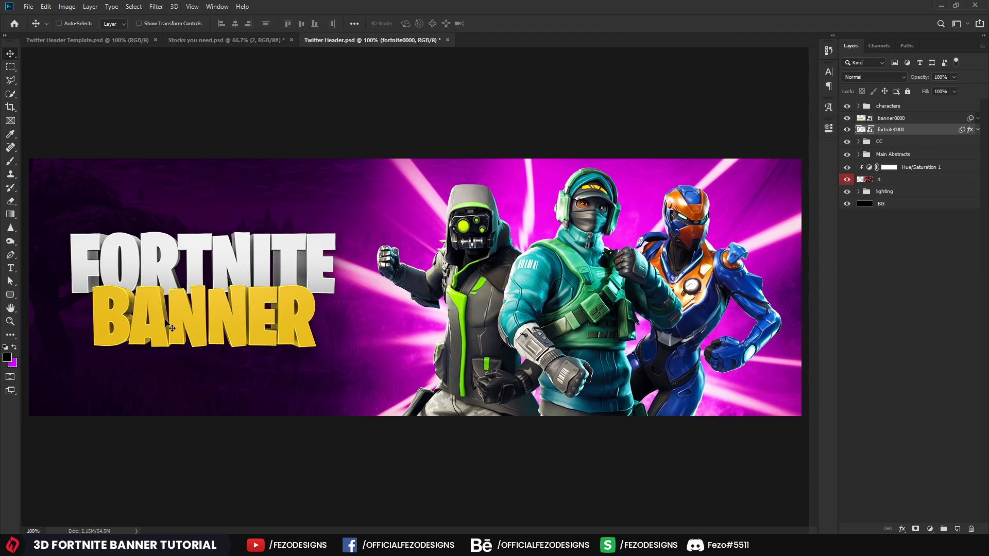
Step: Copy the layer style from fortnite0000 and paste it onto the banner0000 layer
{"action": "left_click", "coordinate": [927, 120]}
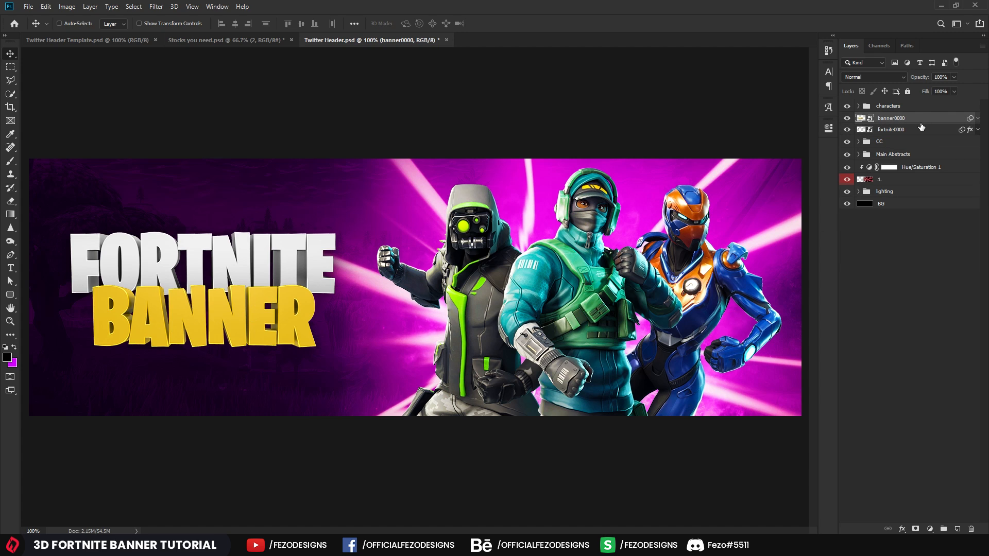
{"action": "left_click", "coordinate": [910, 131]}
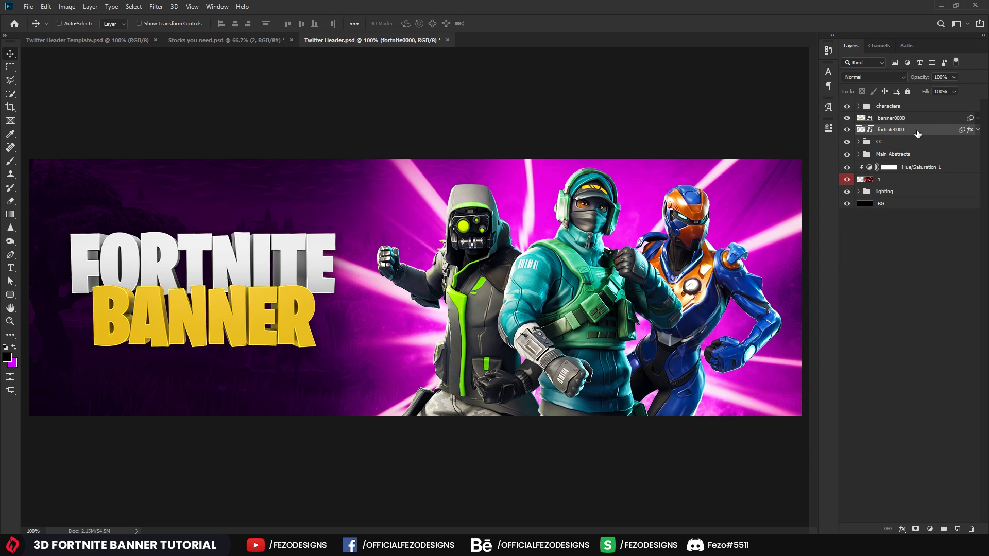
{"action": "right_click", "coordinate": [917, 134]}
{"action": "left_click", "coordinate": [806, 358]}
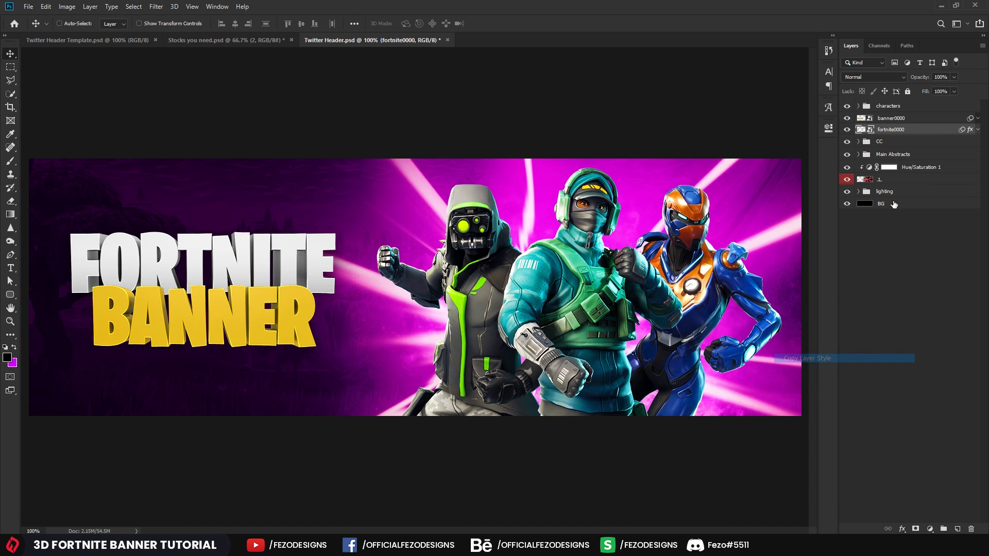
{"action": "left_click", "coordinate": [913, 121]}
{"action": "right_click", "coordinate": [913, 120]}
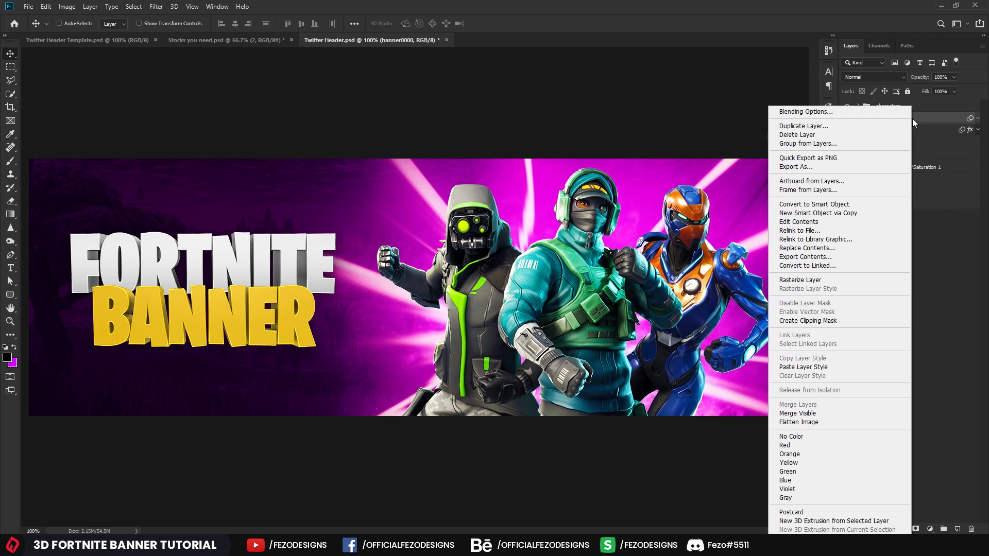
{"action": "left_click", "coordinate": [808, 369]}
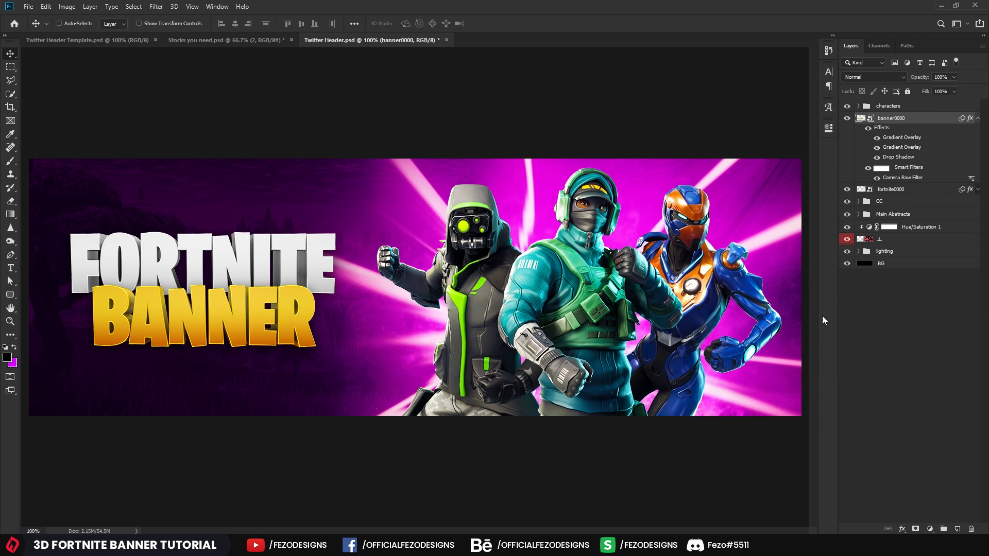
Step: On the banner0000 layer, turn off the 25% gradient overlay and set the drop shadow angle to -90°
{"action": "double_click", "coordinate": [923, 136]}
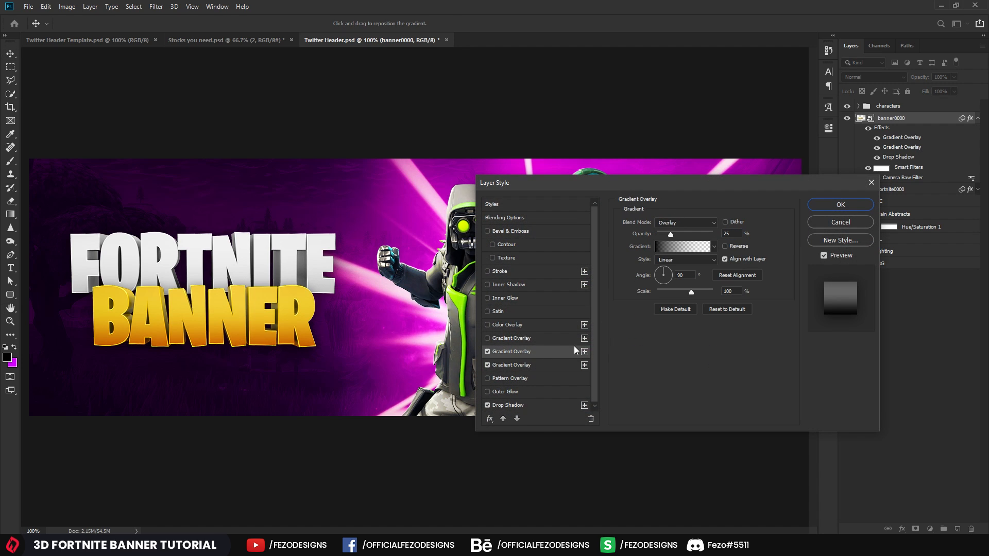
{"action": "left_click", "coordinate": [488, 352]}
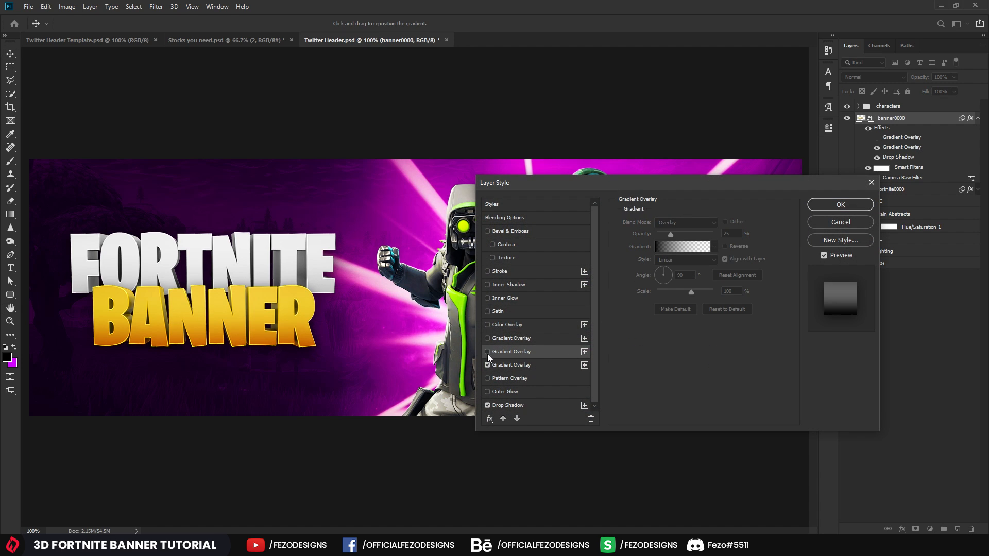
{"action": "left_click", "coordinate": [517, 407]}
{"action": "left_click", "coordinate": [685, 252]}
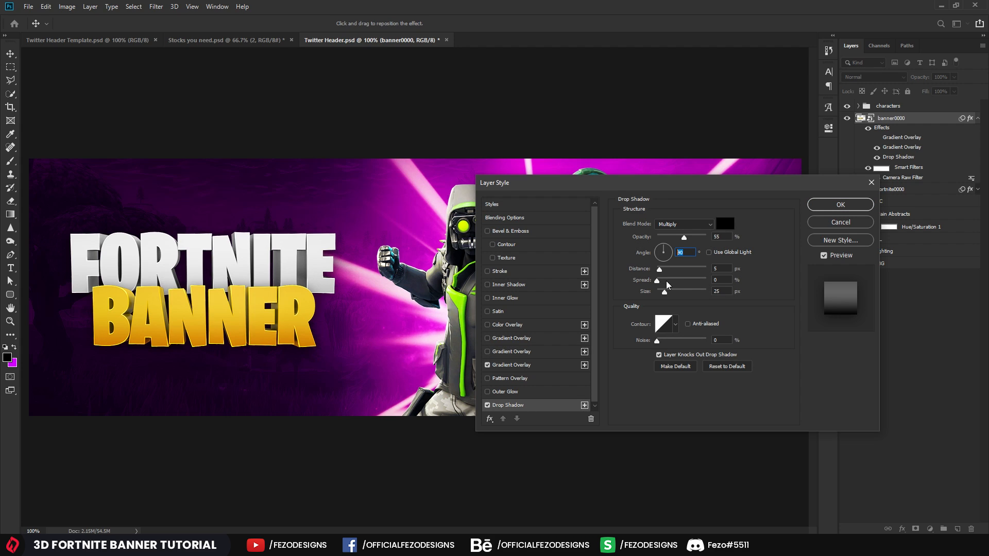
{"action": "type", "text": "-90"}
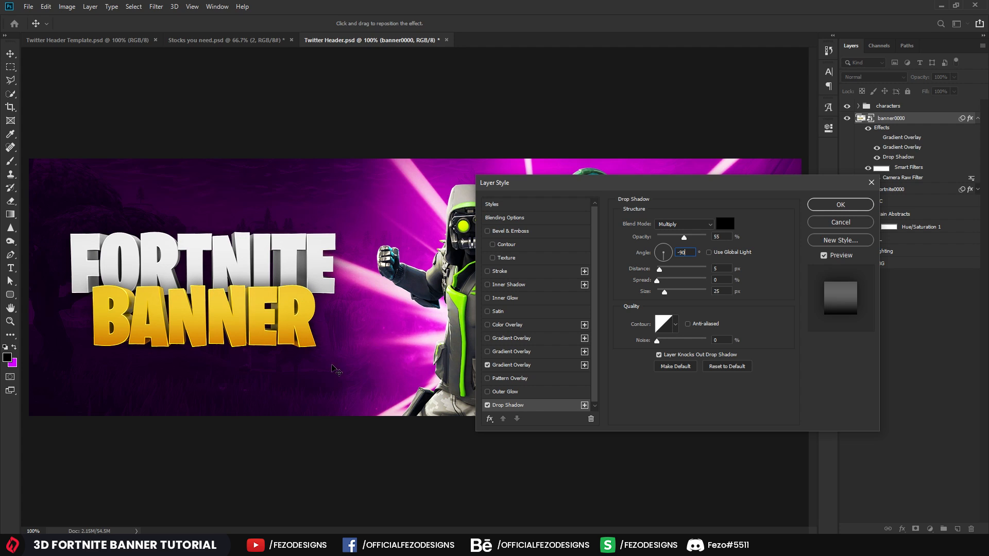
{"action": "left_click", "coordinate": [841, 206]}
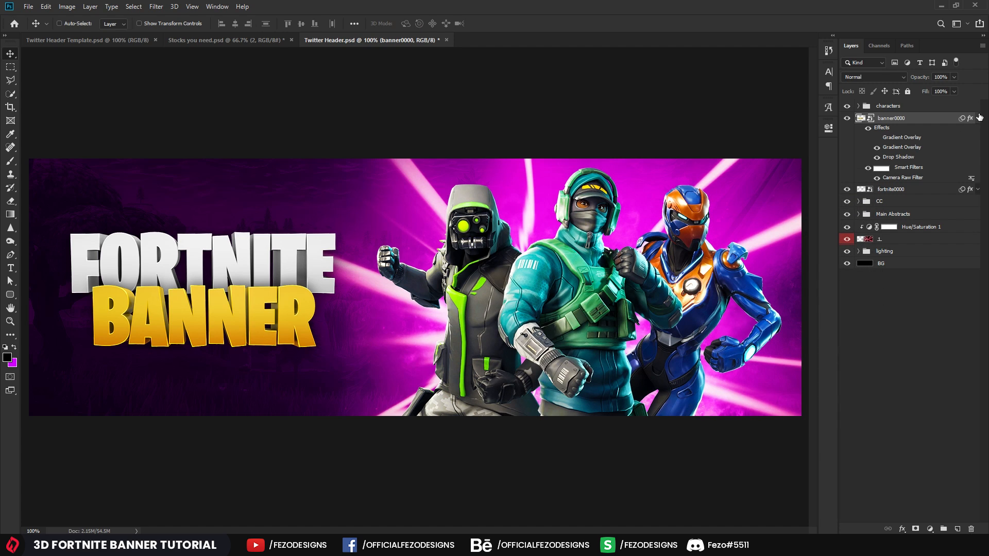
{"action": "left_click", "coordinate": [978, 118]}
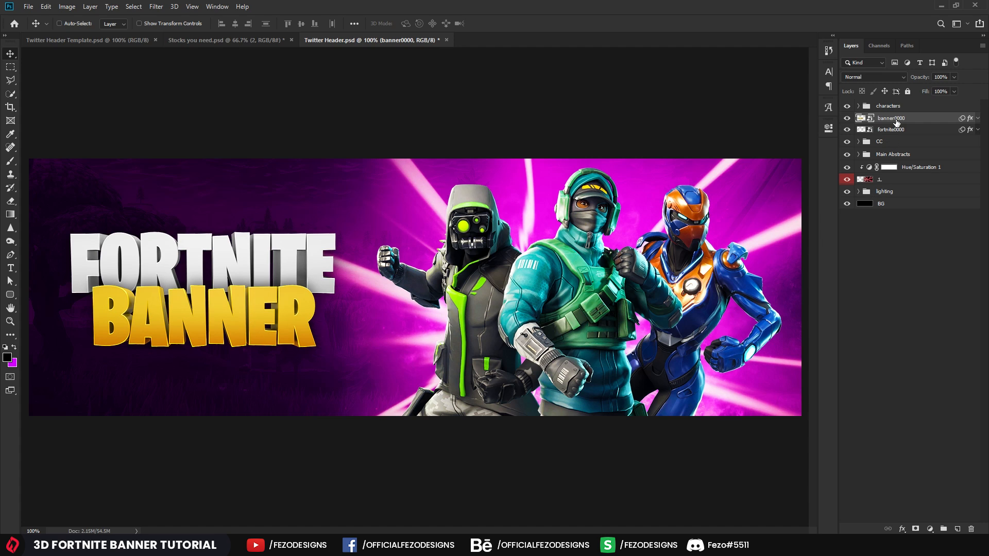
Step: Create a new layer named "reflection" above banner0000 and clip it to that layer
{"action": "left_click", "coordinate": [958, 529]}
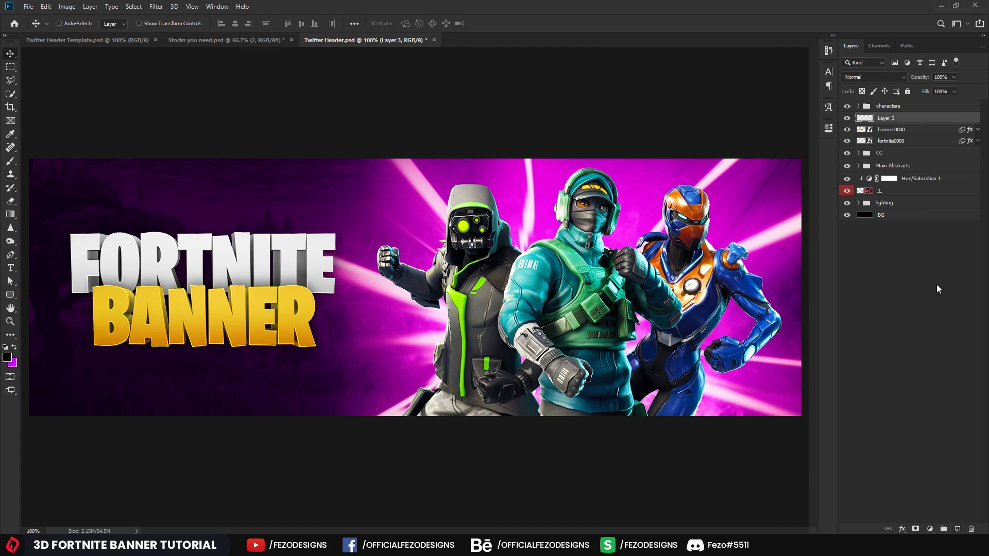
{"action": "type", "text": "reflection"}
{"action": "key", "text": "Return"}
{"action": "left_click", "coordinate": [893, 124], "text": "alt"}
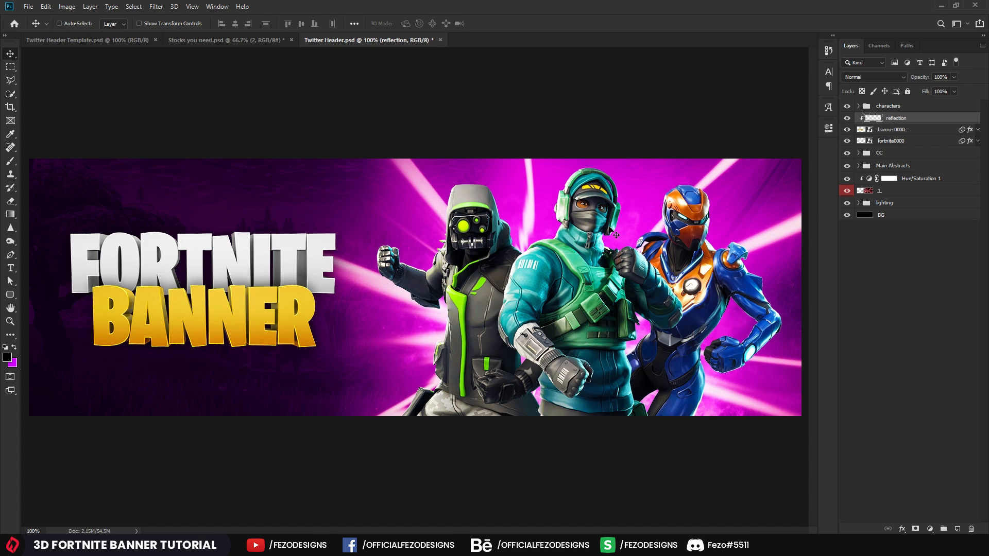
Step: Set up the Pen tool in Shape mode with a white fill and no stroke
{"action": "key", "text": "p"}
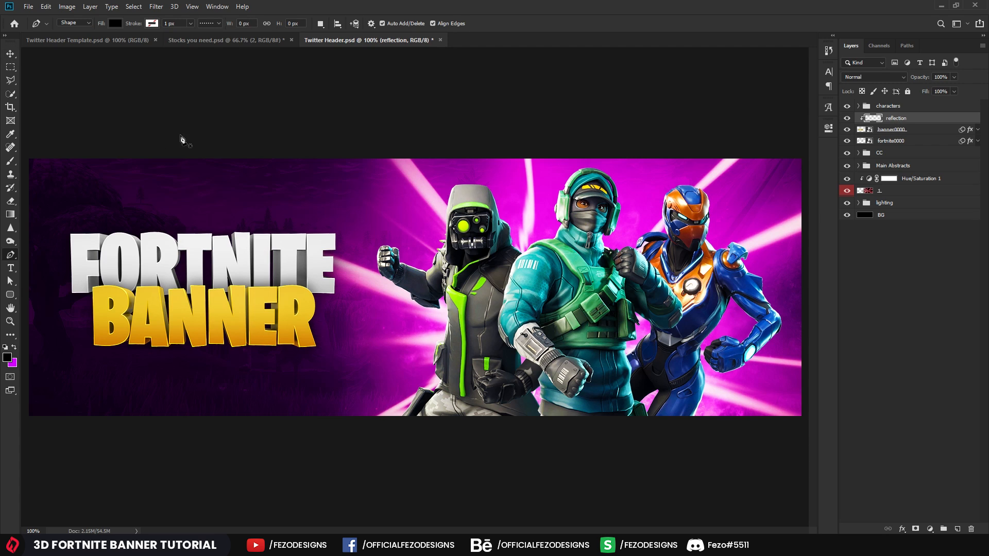
{"action": "left_click", "coordinate": [69, 24]}
{"action": "left_click", "coordinate": [112, 25]}
{"action": "left_click", "coordinate": [76, 77]}
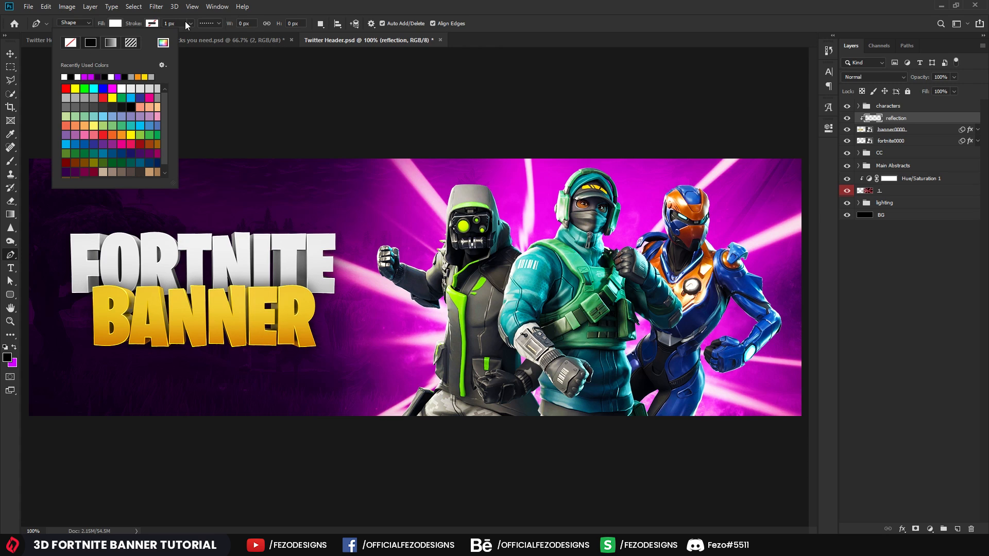
{"action": "left_click", "coordinate": [152, 23]}
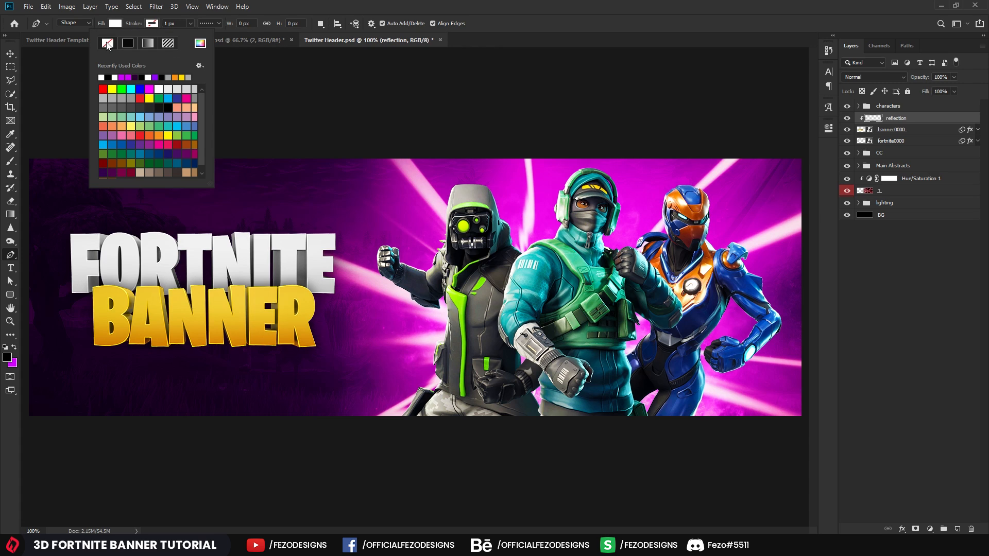
{"action": "left_click", "coordinate": [151, 25]}
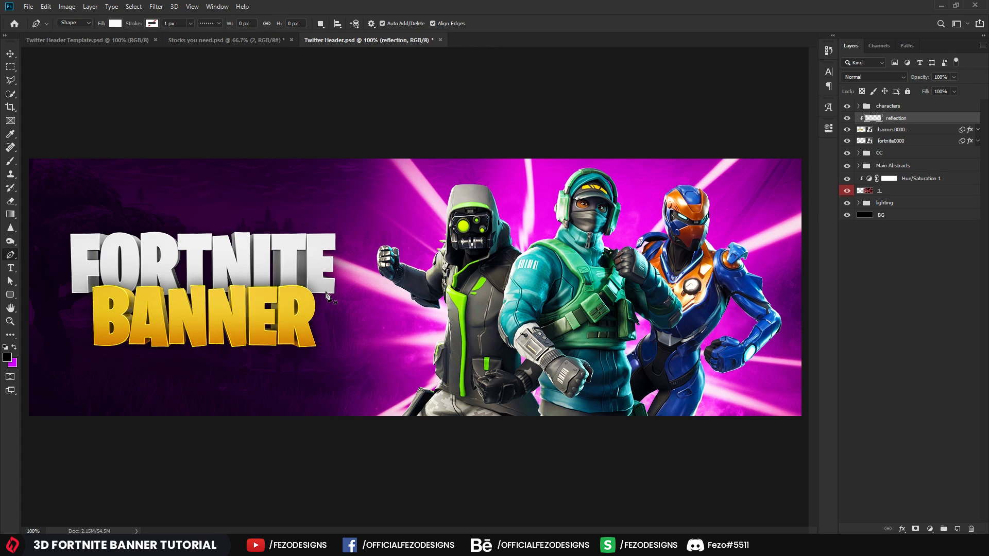
Step: On the reflection layer, draw a gently curved diagonal path about 544 px wide across the BANNER letters
{"action": "left_click", "coordinate": [337, 281]}
{"action": "left_click_drag", "start_coordinate": [62, 340], "coordinate": [3, 344]}
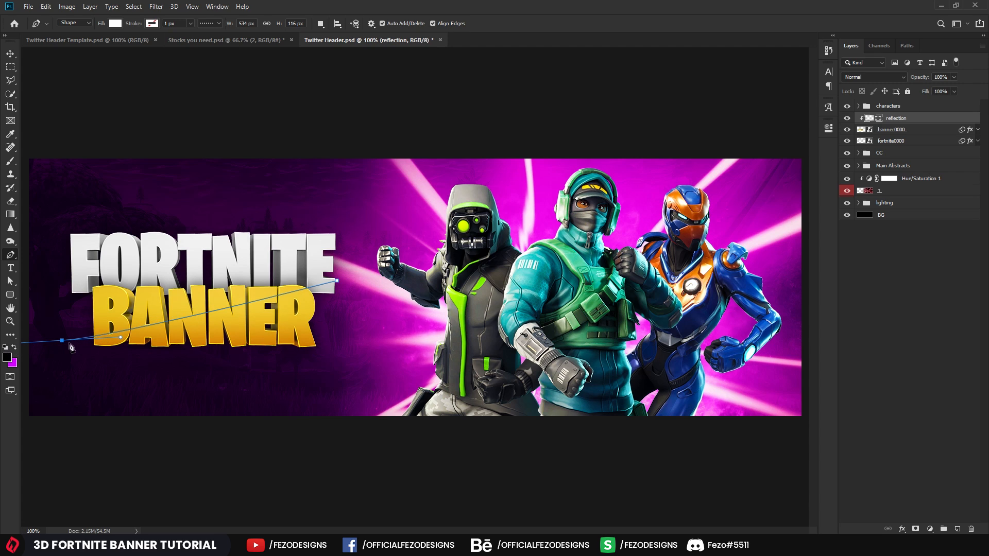
{"action": "left_click_drag", "start_coordinate": [120, 338], "coordinate": [255, 323]}
{"action": "left_click_drag", "start_coordinate": [61, 341], "coordinate": [62, 332]}
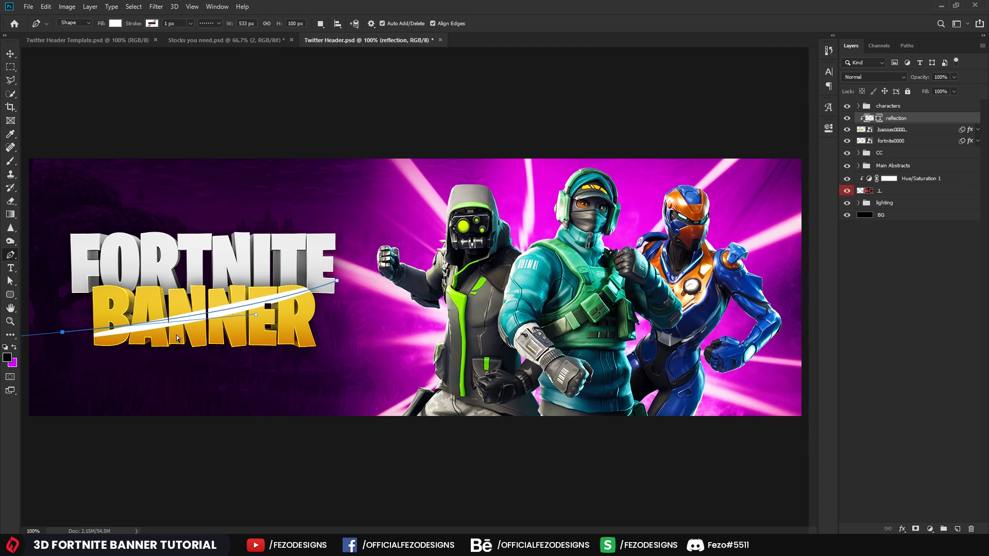
{"action": "left_click_drag", "start_coordinate": [258, 314], "coordinate": [281, 330]}
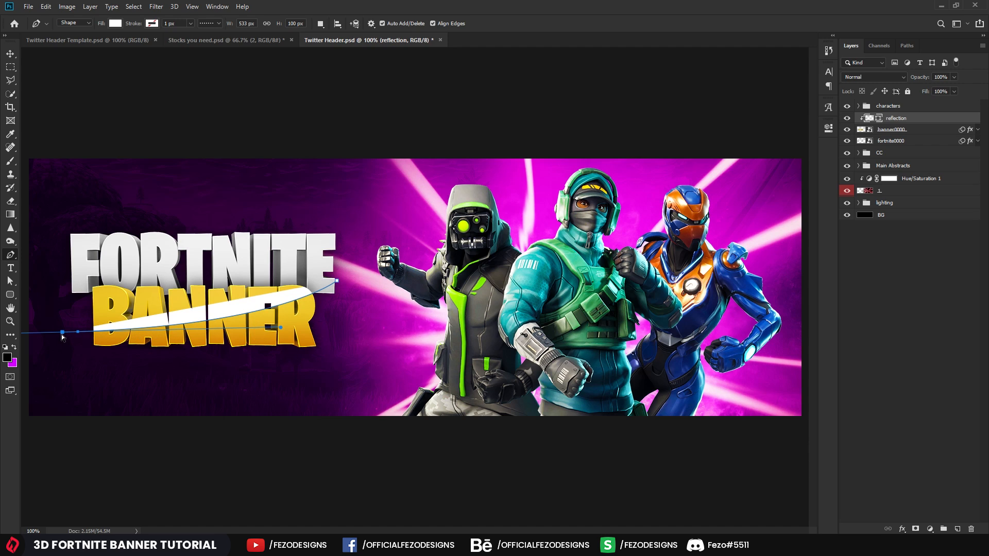
{"action": "left_click_drag", "start_coordinate": [61, 334], "coordinate": [56, 332]}
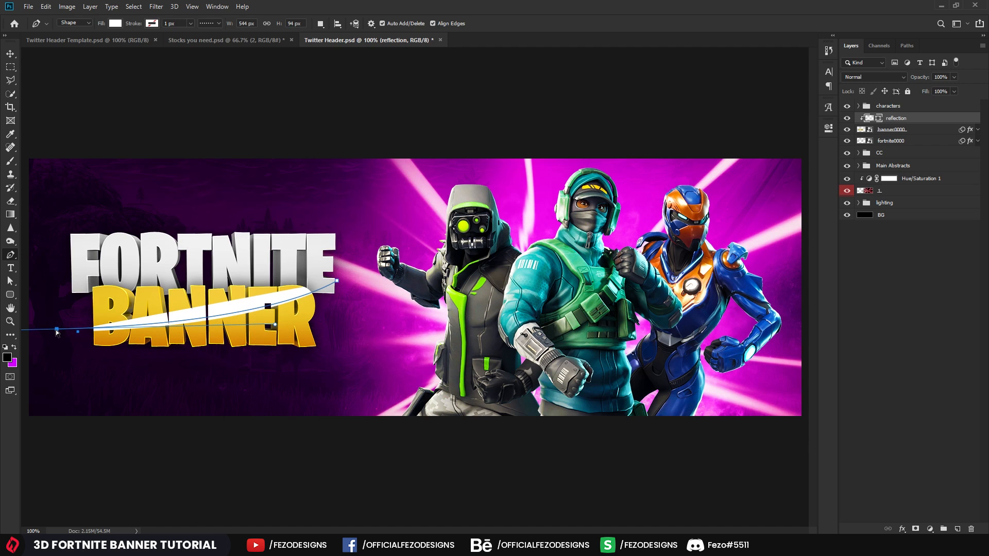
Step: Close the path around the FORTNITE text and the upper part of BANNER as a shape about 606 × 208 px
{"action": "left_click", "coordinate": [54, 240]}
{"action": "left_click", "coordinate": [186, 223]}
{"action": "left_click_drag", "start_coordinate": [306, 234], "coordinate": [343, 257]}
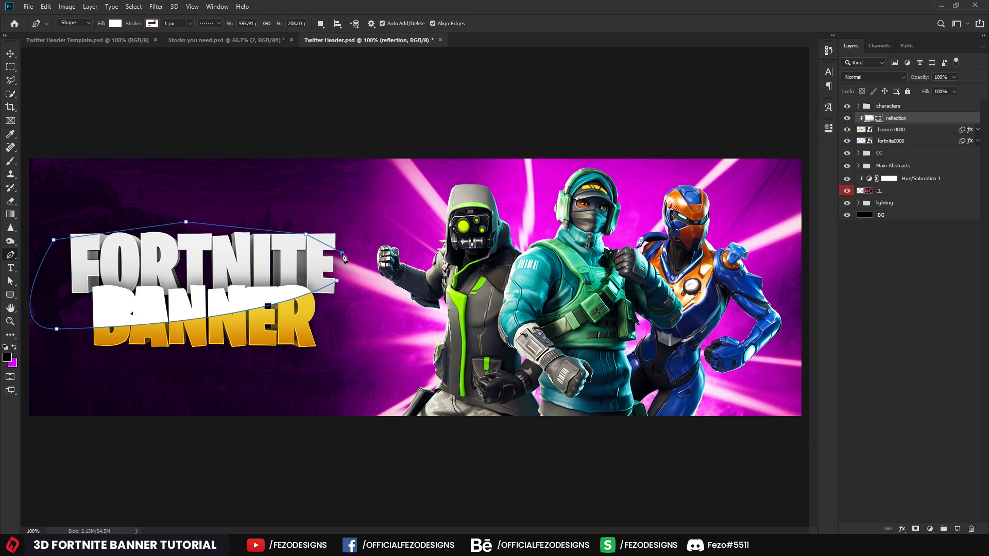
{"action": "left_click", "coordinate": [336, 280]}
{"action": "left_click", "coordinate": [886, 259]}
Step: Set the reflection layer to Overlay blend mode with 20% opacity
{"action": "left_click", "coordinate": [909, 121]}
{"action": "left_click", "coordinate": [870, 78]}
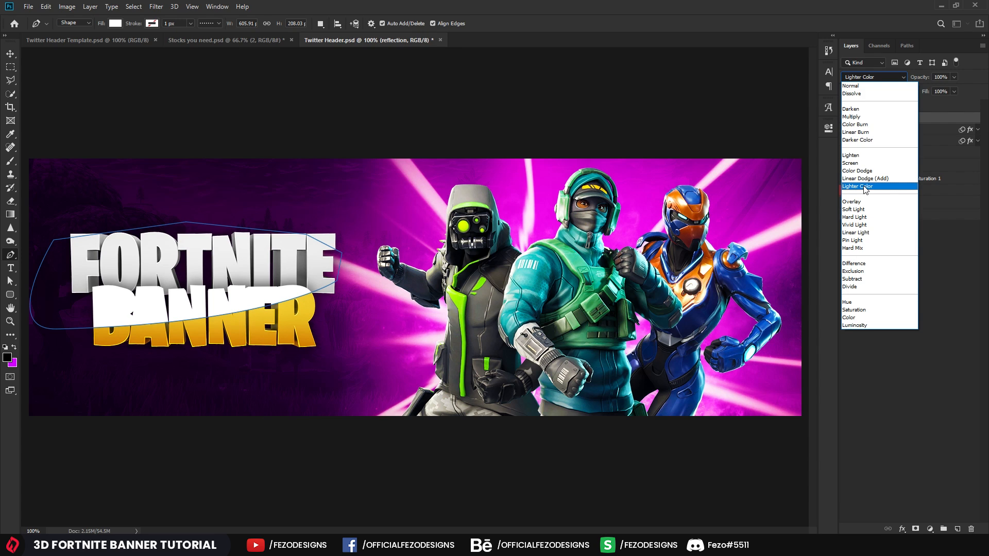
{"action": "left_click", "coordinate": [870, 198]}
{"action": "left_click", "coordinate": [946, 77]}
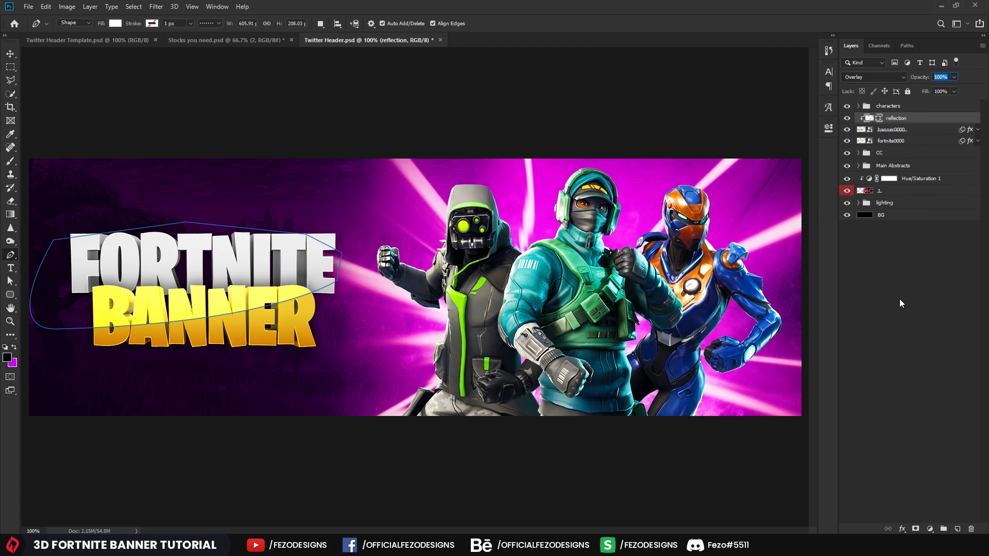
{"action": "type", "text": "20"}
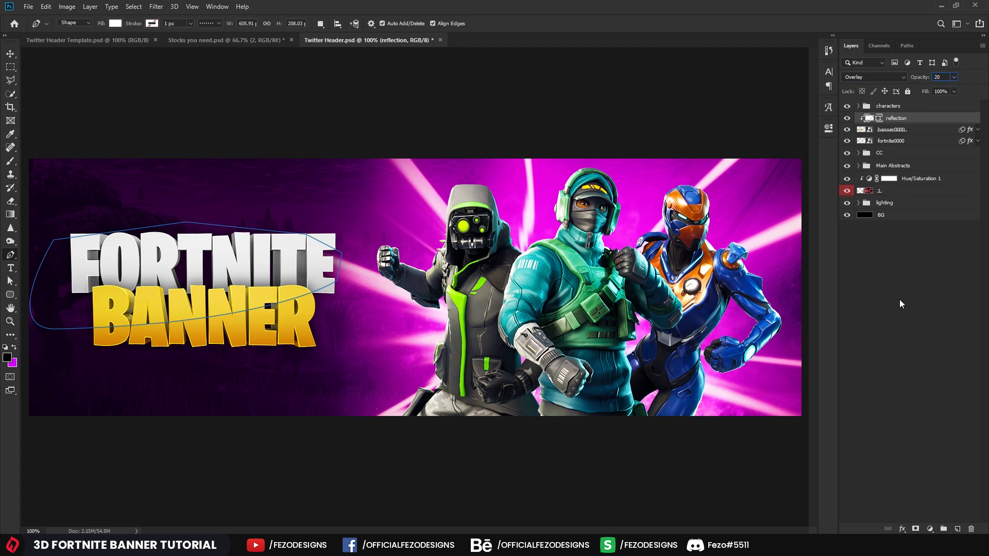
{"action": "key", "text": "Return"}
Step: Add a drop shadow to the reflection layer with 25 px distance and 25 px size, toggling it to compare
{"action": "double_click", "coordinate": [910, 119]}
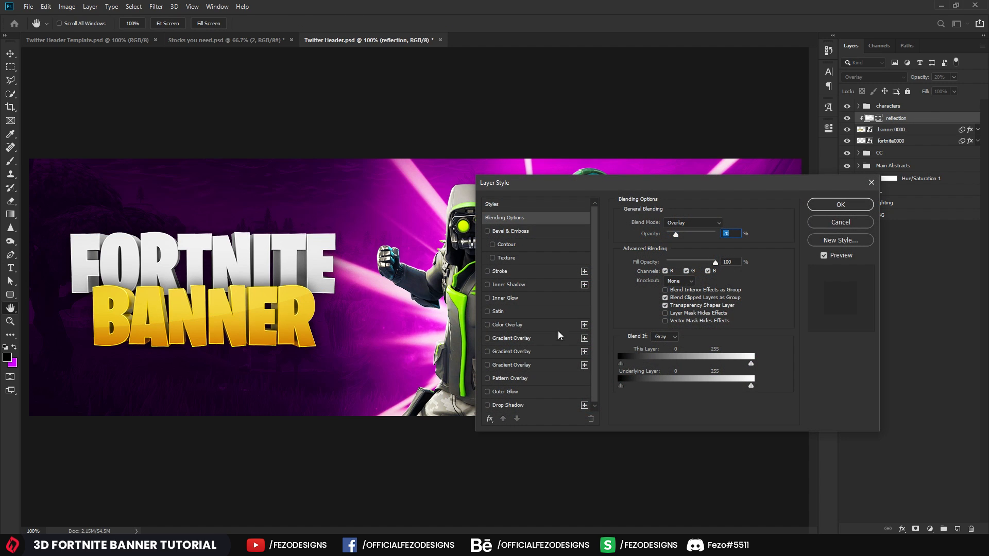
{"action": "left_click", "coordinate": [524, 406]}
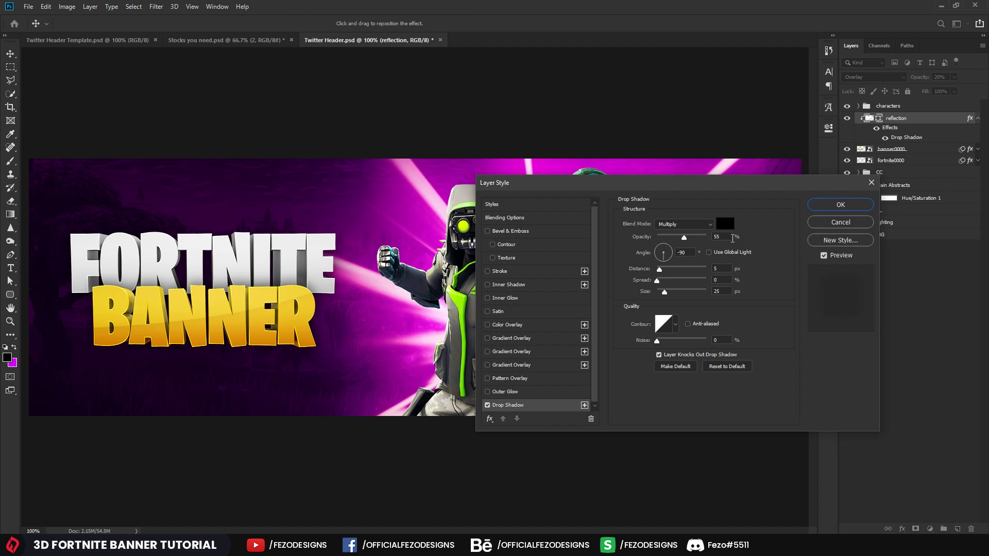
{"action": "left_click", "coordinate": [728, 235]}
{"action": "double_click", "coordinate": [725, 268]}
{"action": "type", "text": "25"}
{"action": "left_click", "coordinate": [719, 292]}
{"action": "type", "text": "25"}
{"action": "left_click", "coordinate": [487, 406]}
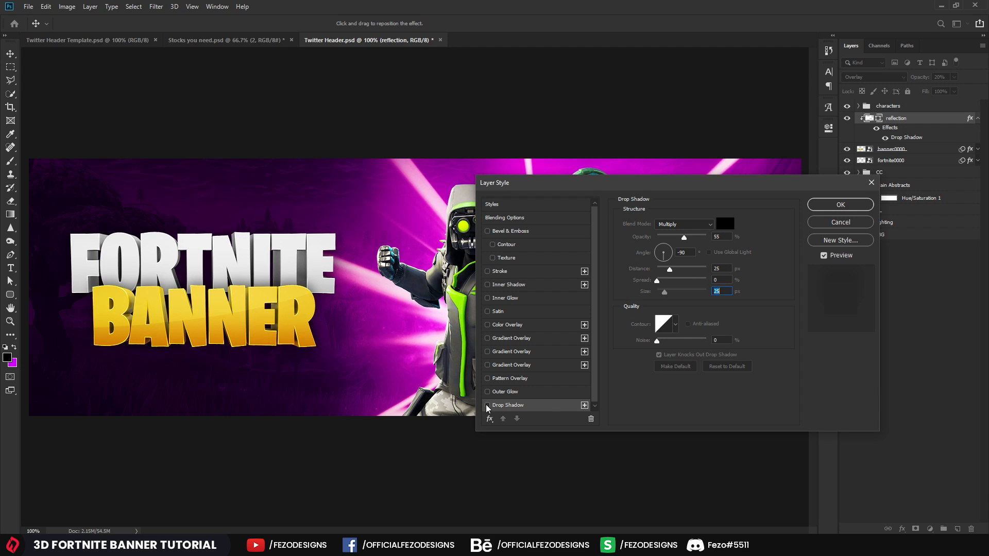
{"action": "left_click", "coordinate": [488, 405]}
{"action": "left_click", "coordinate": [488, 405]}
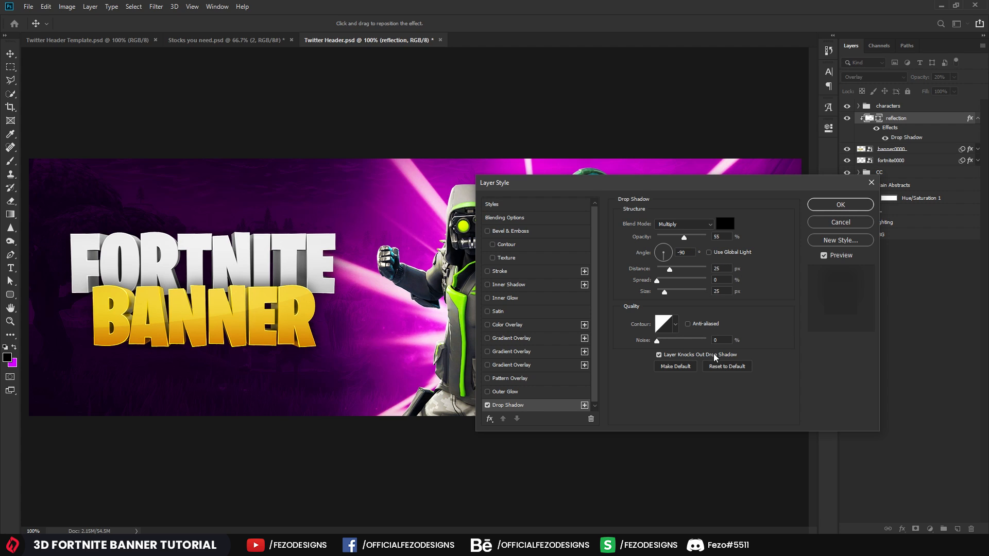
Step: Reset the drop shadow to its defaults, then set 55% opacity, 25 px distance and 25 px size
{"action": "left_click", "coordinate": [731, 367]}
{"action": "type", "text": "55"}
{"action": "double_click", "coordinate": [722, 268]}
{"action": "type", "text": "25"}
{"action": "double_click", "coordinate": [726, 289]}
{"action": "type", "text": "25"}
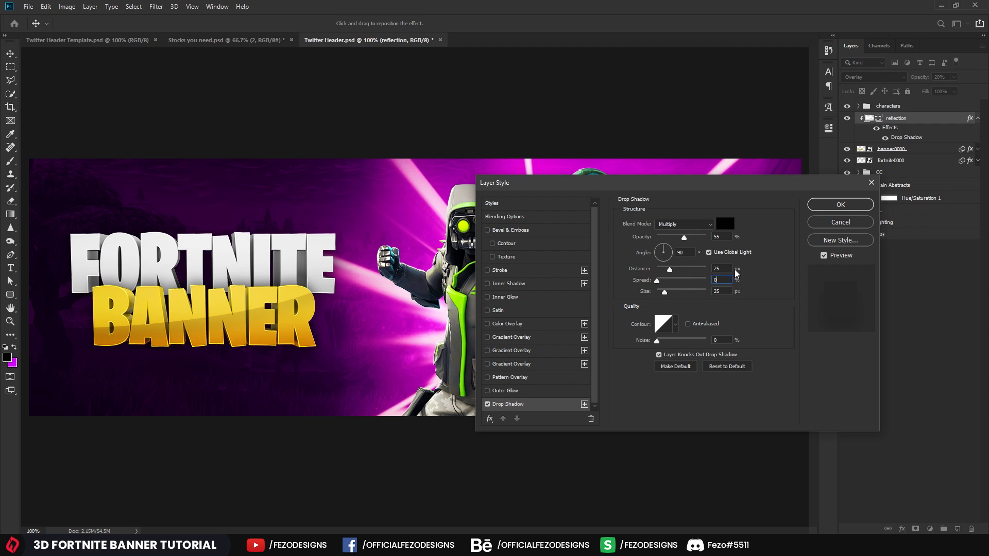
Step: Compare the reflection with and without its drop shadow, lower the shadow opacity to 10% and apply the layer style
{"action": "left_click", "coordinate": [487, 404]}
{"action": "left_click", "coordinate": [487, 404]}
{"action": "left_click", "coordinate": [487, 404]}
{"action": "left_click", "coordinate": [487, 404]}
{"action": "left_click_drag", "start_coordinate": [683, 240], "coordinate": [662, 246]}
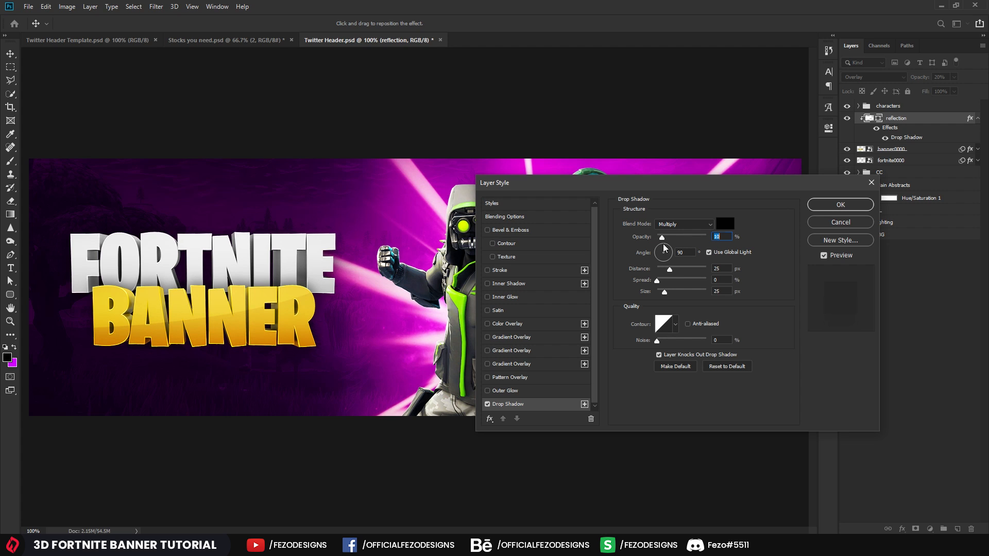
{"action": "left_click", "coordinate": [853, 204]}
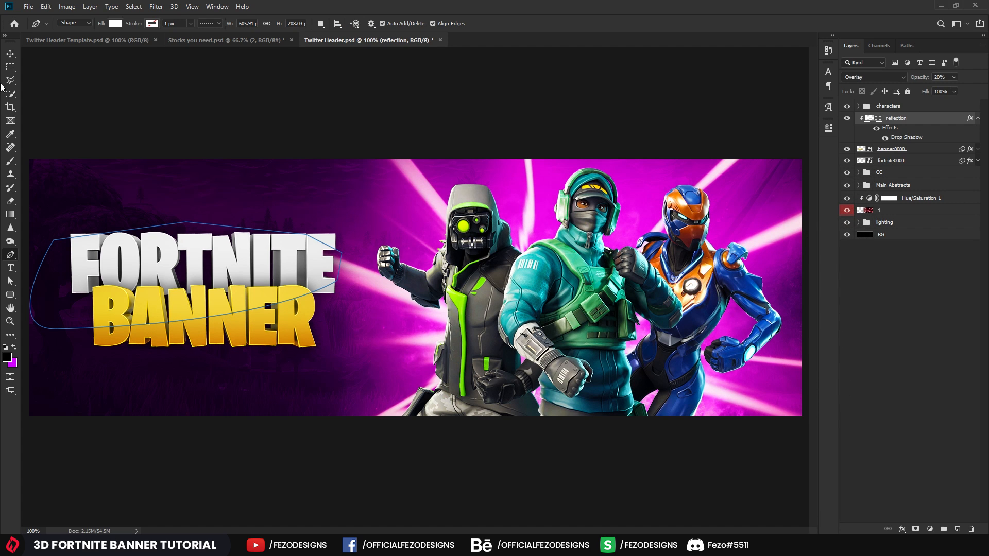
Step: Rotate the reflection shape about 1.8° clockwise with Free Transform and apply it
{"action": "left_click", "coordinate": [10, 55]}
{"action": "left_click_drag", "start_coordinate": [218, 208], "coordinate": [219, 211]}
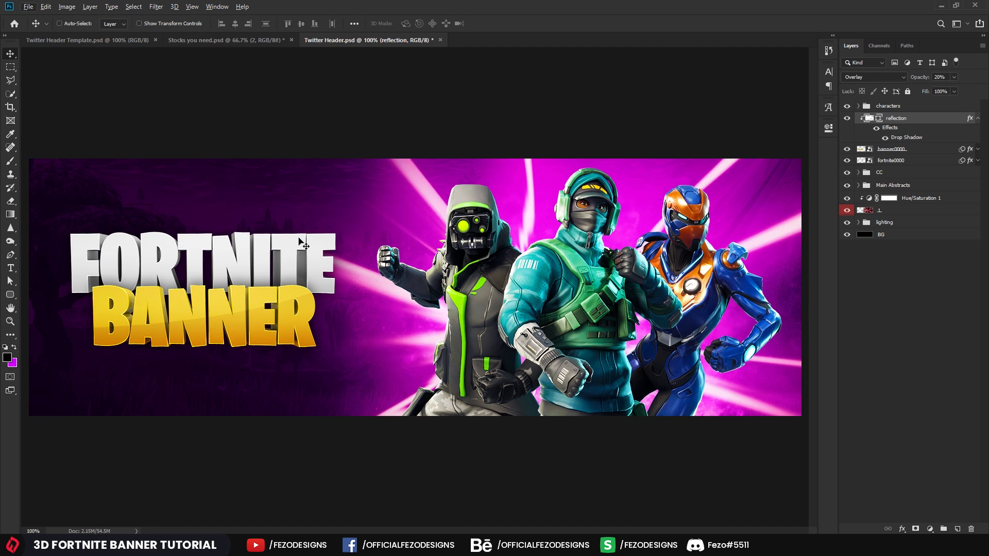
{"action": "key", "text": "ctrl+t"}
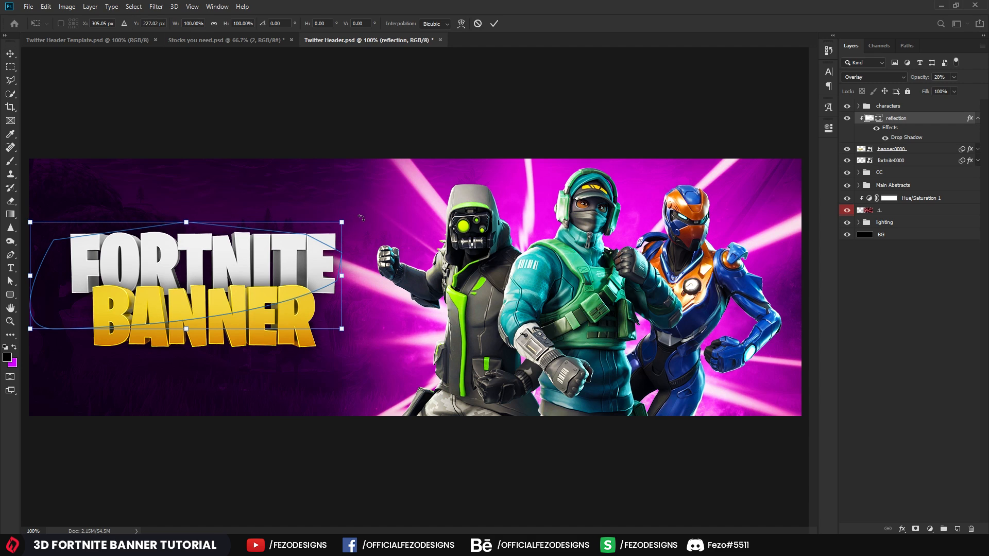
{"action": "left_click_drag", "start_coordinate": [361, 217], "coordinate": [374, 226]}
{"action": "left_click_drag", "start_coordinate": [315, 276], "coordinate": [367, 267]}
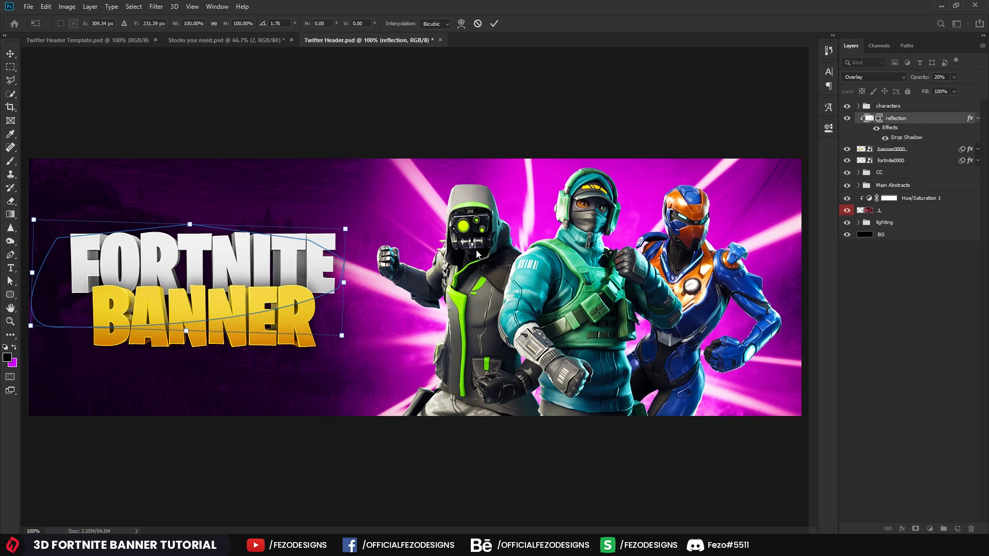
{"action": "key", "text": "Return"}
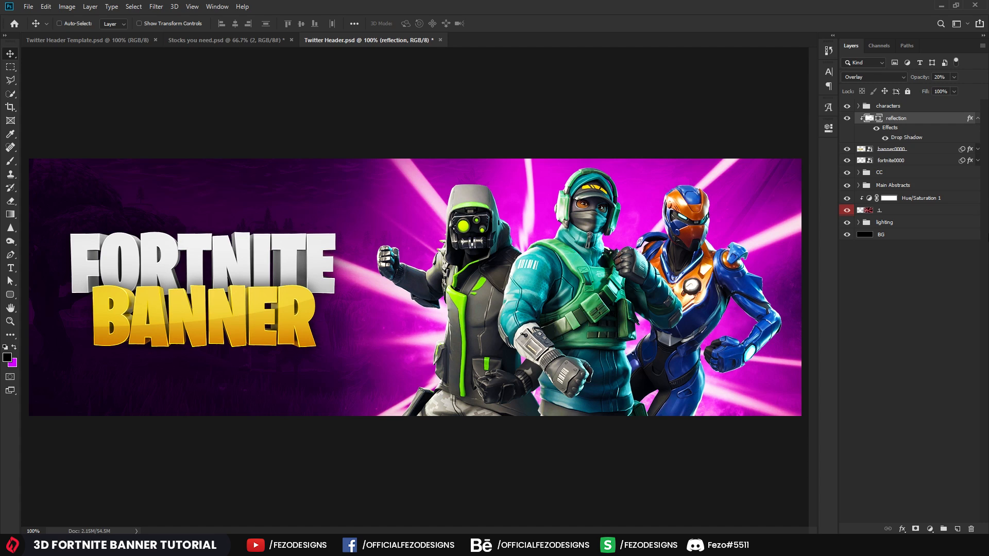
Step: Group the reflection, banner0000 and fortnite0000 layers and name the group "TEXTS"
{"action": "left_click", "coordinate": [978, 119]}
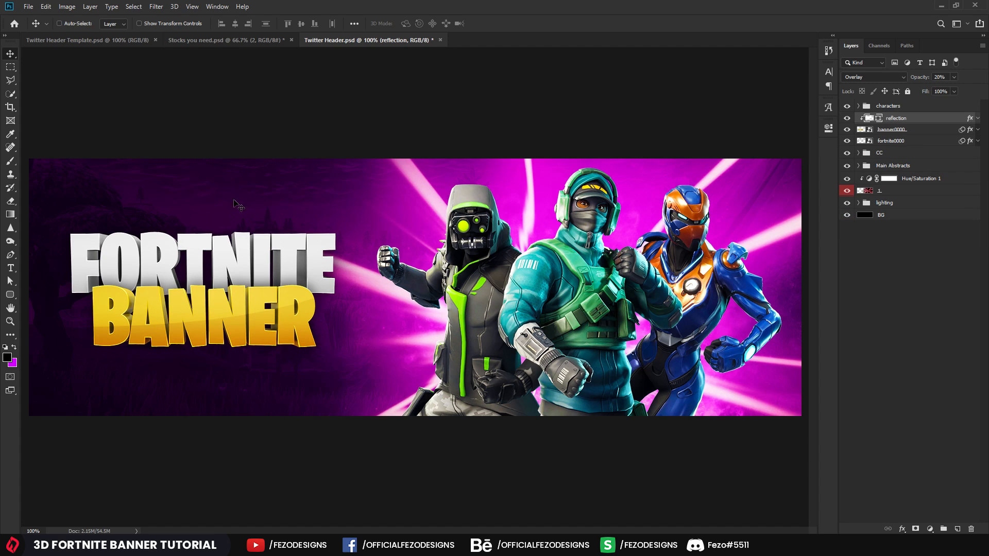
{"action": "left_click", "coordinate": [898, 142], "text": "shift"}
{"action": "left_click", "coordinate": [905, 120]}
{"action": "left_click", "coordinate": [907, 144], "text": "shift"}
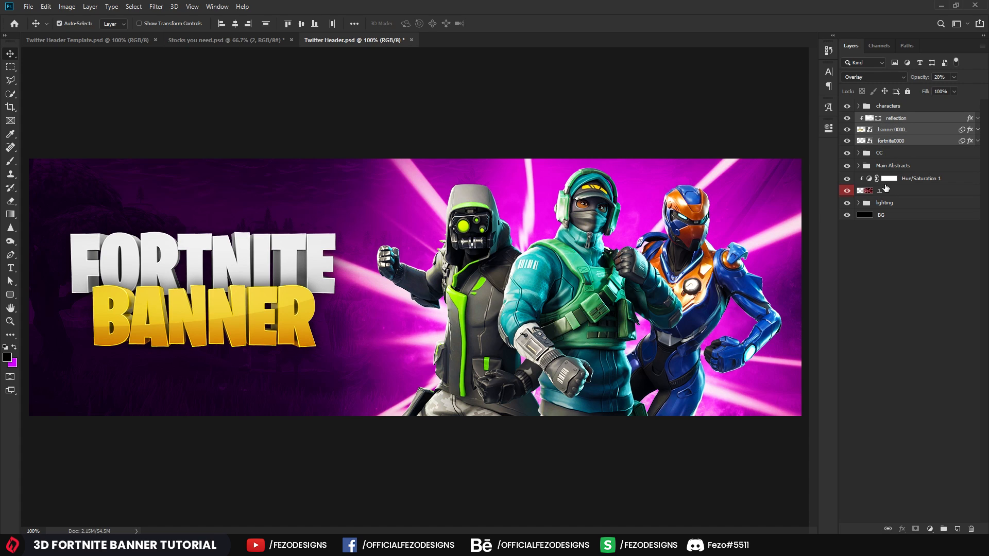
{"action": "key", "text": "ctrl+g"}
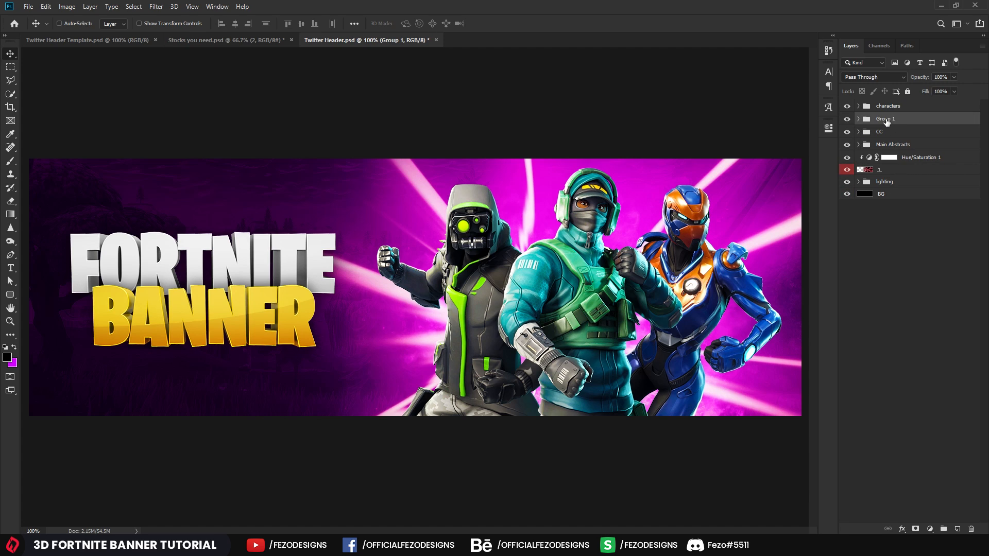
{"action": "double_click", "coordinate": [886, 119]}
{"action": "type", "text": "TEXTS"}
{"action": "key", "text": "Return"}
Step: Add a Color Lookup adjustment layer using filmstock_50.3dl above the TEXTS group and clip it to that group
{"action": "left_click", "coordinate": [930, 529]}
{"action": "left_click", "coordinate": [931, 477]}
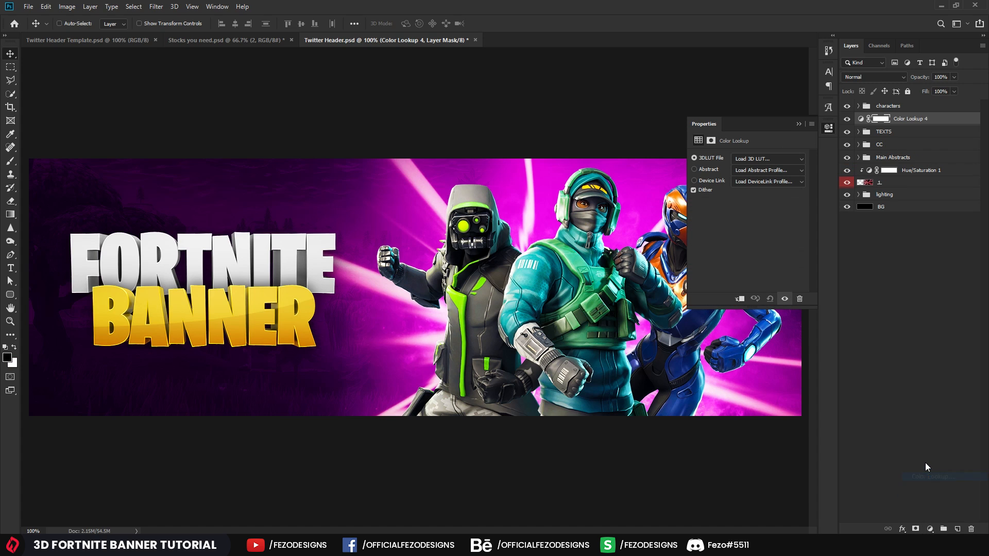
{"action": "left_click", "coordinate": [745, 159]}
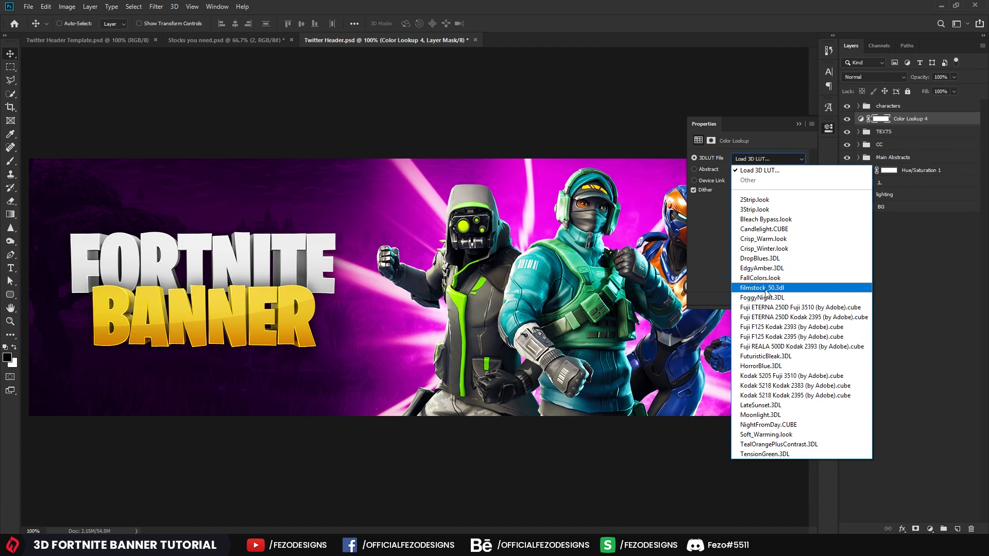
{"action": "left_click", "coordinate": [766, 292]}
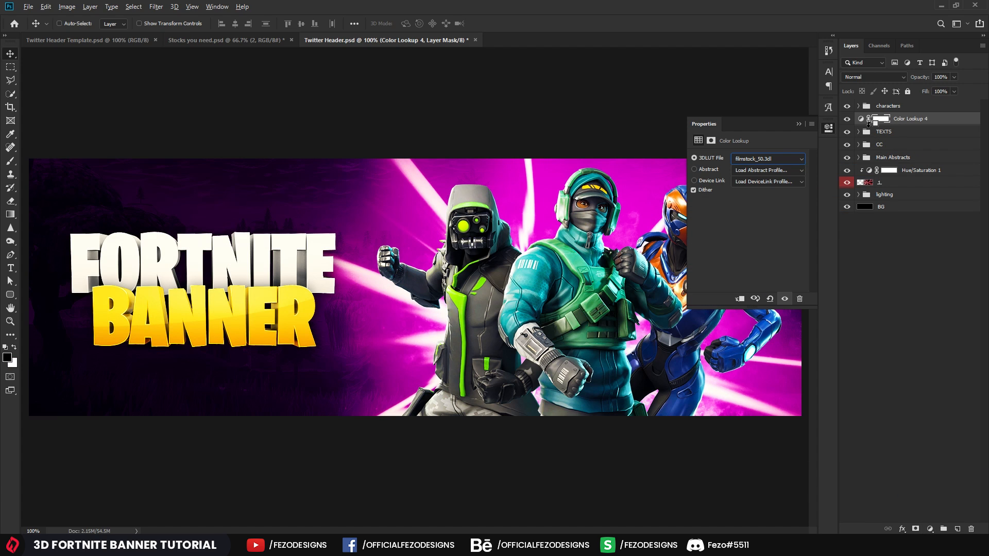
{"action": "left_click", "coordinate": [870, 125], "text": "alt"}
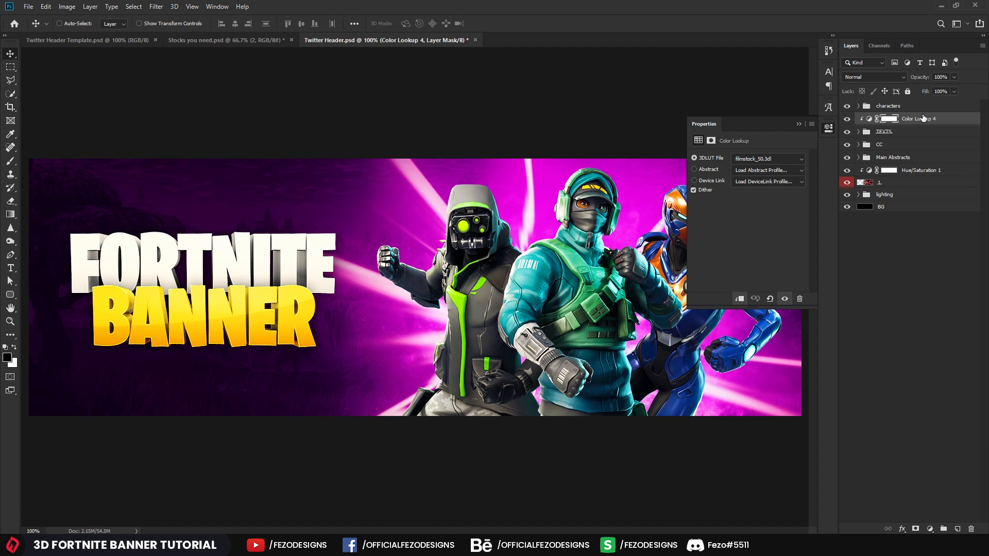
Step: Set the Color Lookup layer's opacity to 25% and switch its 3D LUT to Crisp_Warm.look
{"action": "left_click", "coordinate": [921, 121], "text": "ctrl"}
{"action": "left_click", "coordinate": [904, 121]}
{"action": "left_click", "coordinate": [947, 76]}
{"action": "type", "text": "25"}
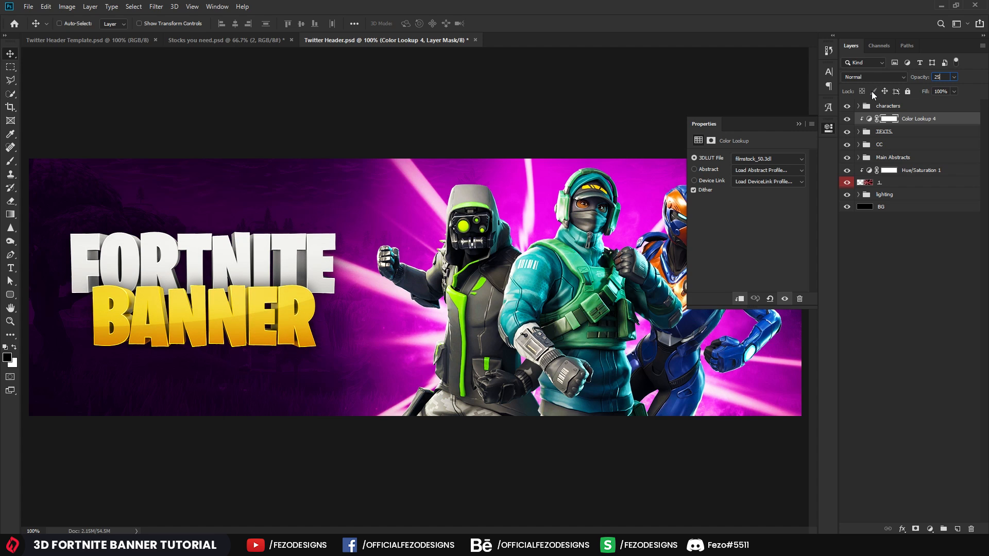
{"action": "key", "text": "BackSpace"}
{"action": "type", "text": "35"}
{"action": "key", "text": "BackSpace"}
{"action": "key", "text": "BackSpace"}
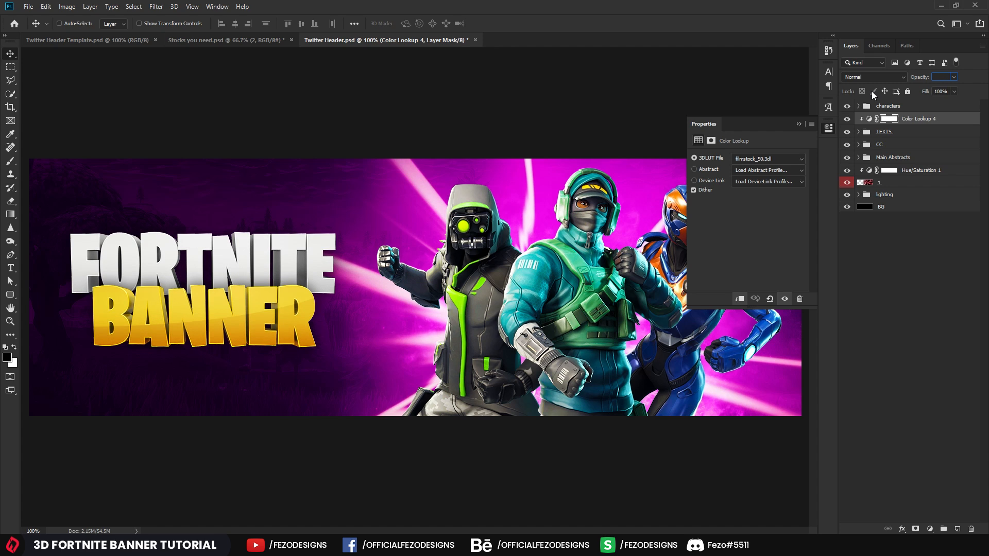
{"action": "type", "text": "25"}
{"action": "key", "text": "Return"}
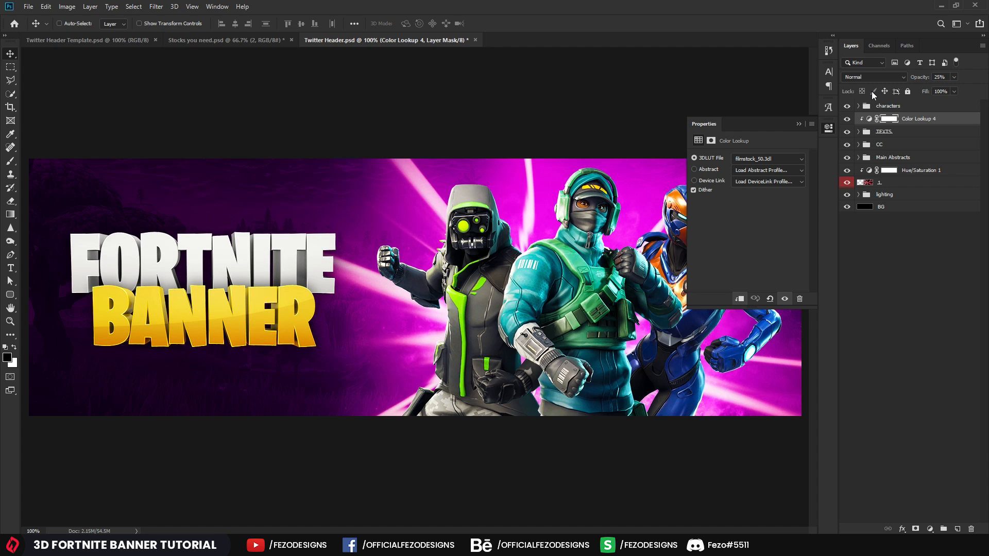
{"action": "left_click", "coordinate": [753, 161]}
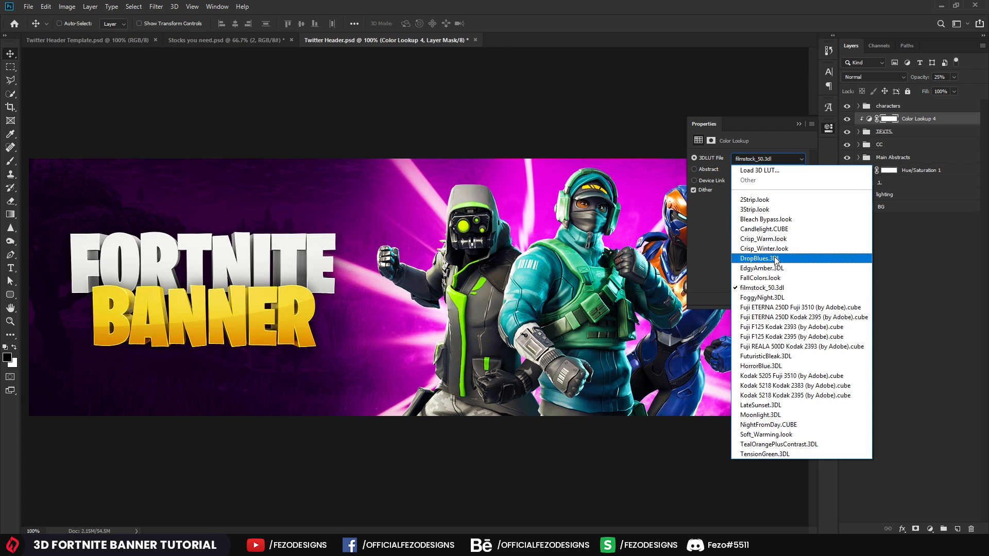
{"action": "left_click", "coordinate": [763, 239]}
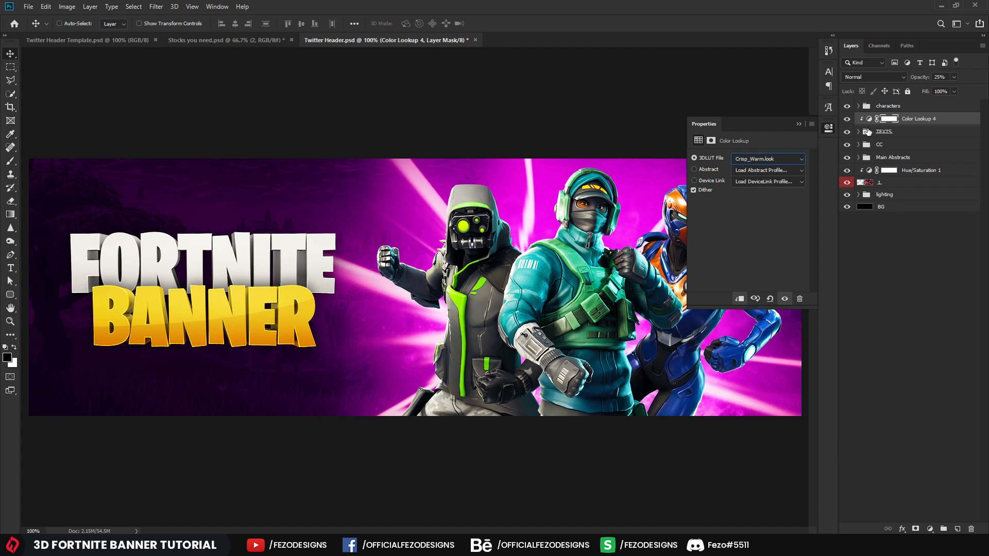
Step: Set the Color Lookup 4 layer's opacity to 35% and compare the text with and without the grading
{"action": "left_click", "coordinate": [938, 77]}
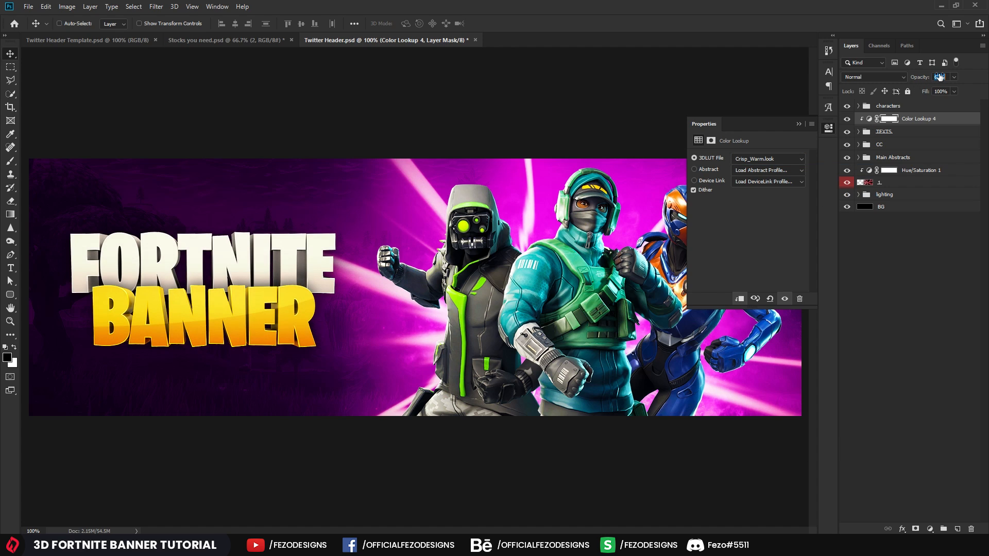
{"action": "type", "text": "81"}
{"action": "key", "text": "Return"}
{"action": "left_click_drag", "start_coordinate": [946, 73], "coordinate": [944, 73]}
{"action": "left_click", "coordinate": [953, 76]}
{"action": "type", "text": "35"}
{"action": "left_click", "coordinate": [846, 119]}
{"action": "left_click", "coordinate": [846, 119]}
{"action": "key", "text": "z"}
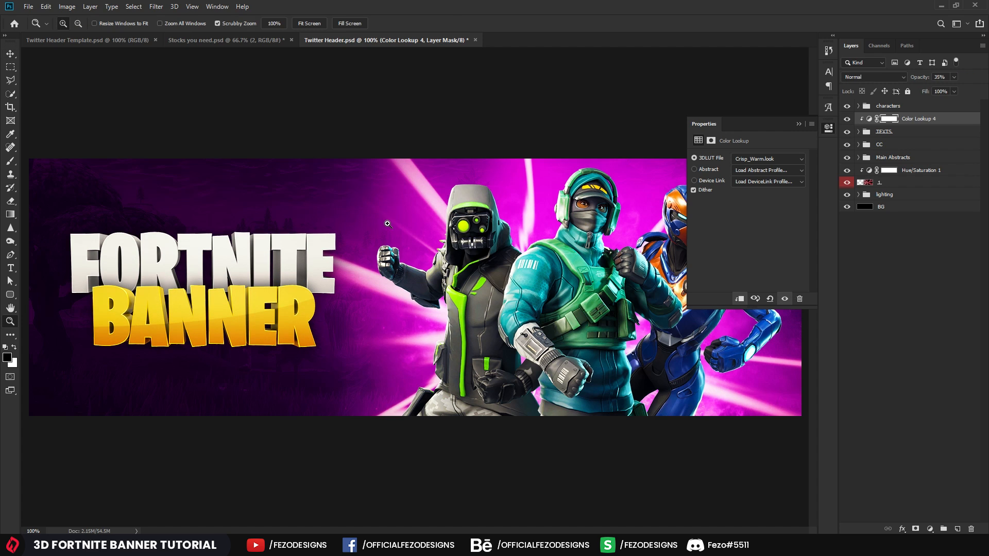
{"action": "left_click_drag", "start_coordinate": [387, 222], "coordinate": [351, 239]}
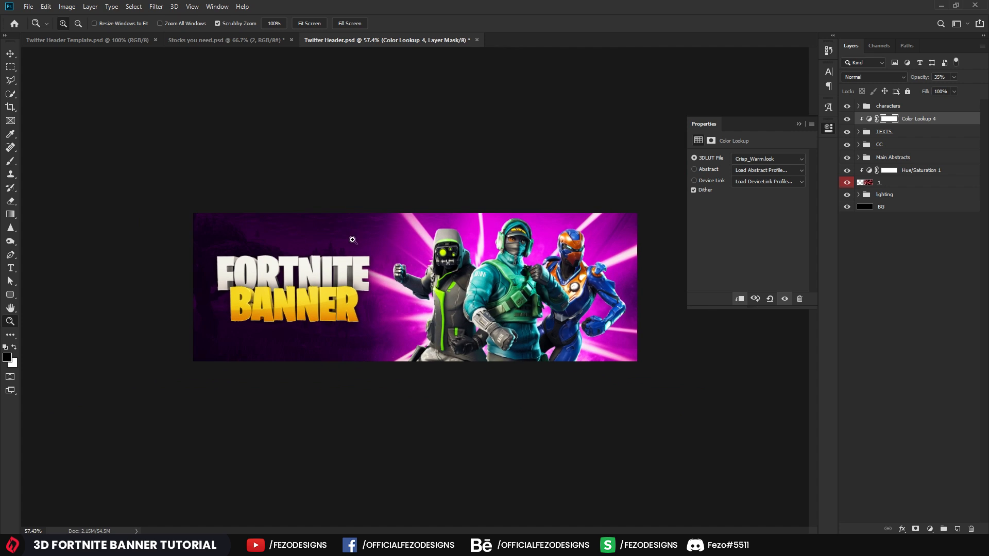
{"action": "left_click", "coordinate": [375, 293]}
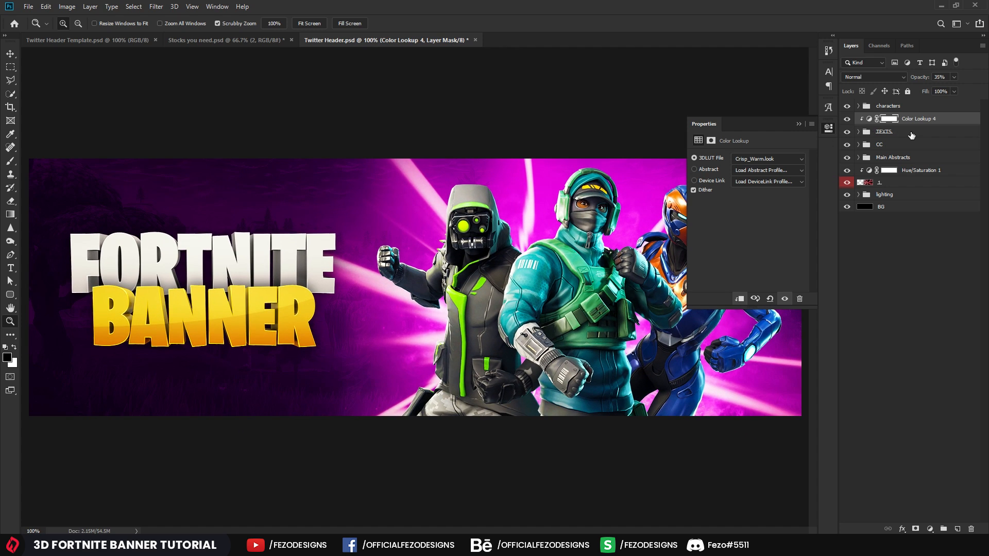
Step: Scale the TEXTS group together with its Color Lookup layer to about 103% and shift them 5 px left
{"action": "left_click", "coordinate": [909, 133], "text": "ctrl"}
{"action": "key", "text": "ctrl+t"}
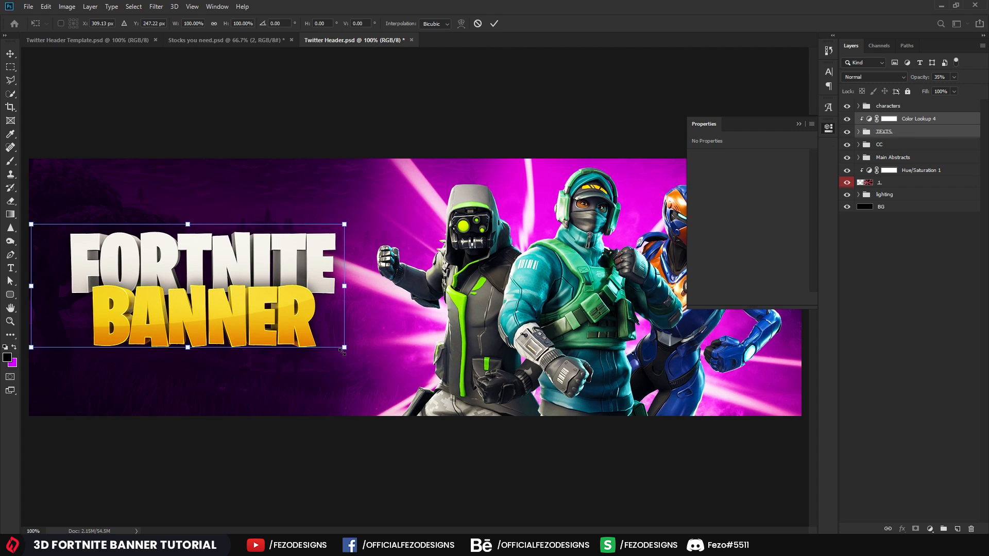
{"action": "left_click_drag", "start_coordinate": [342, 352], "coordinate": [354, 352]}
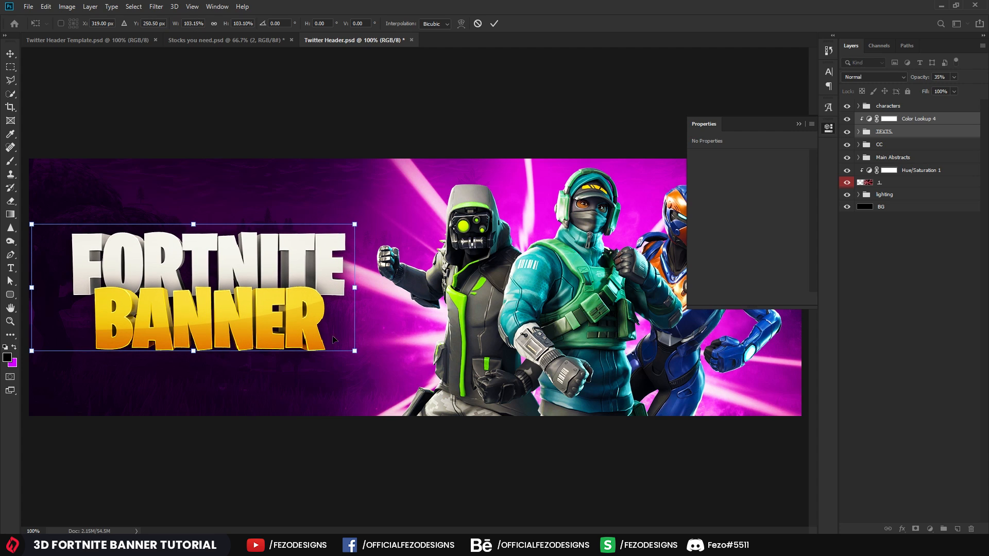
{"action": "key", "text": "Left"}
{"action": "key", "text": "Left"}
{"action": "key", "text": "Left"}
{"action": "key", "text": "Left"}
{"action": "key", "text": "Left"}
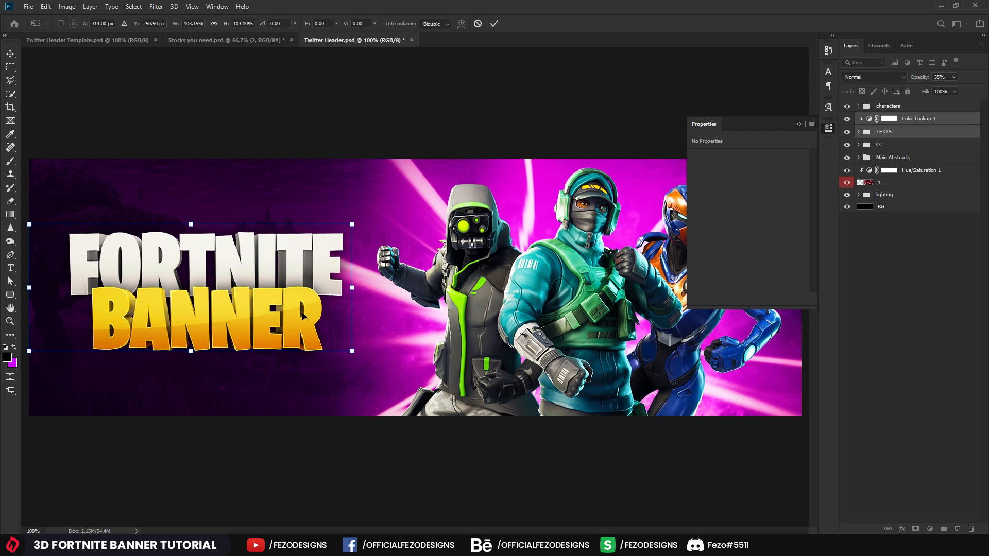
{"action": "key", "text": "Return"}
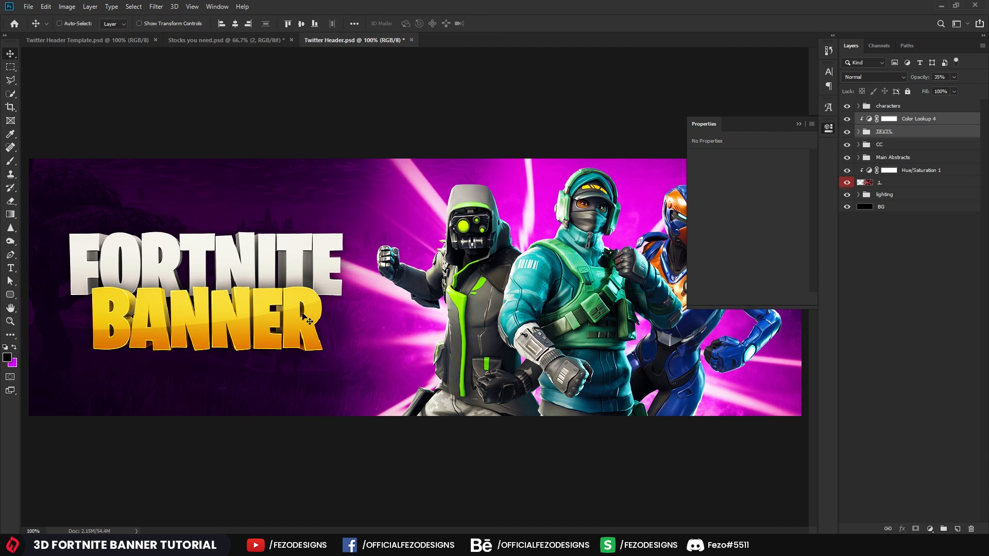
Step: Nudge the TEXTS group and its Color Lookup layer about 4 px left and 4 px up
{"action": "key", "text": "Left"}
{"action": "key", "text": "Left"}
{"action": "key", "text": "Up"}
{"action": "key", "text": "Left"}
{"action": "key", "text": "Up"}
{"action": "key", "text": "Left"}
{"action": "key", "text": "Up"}
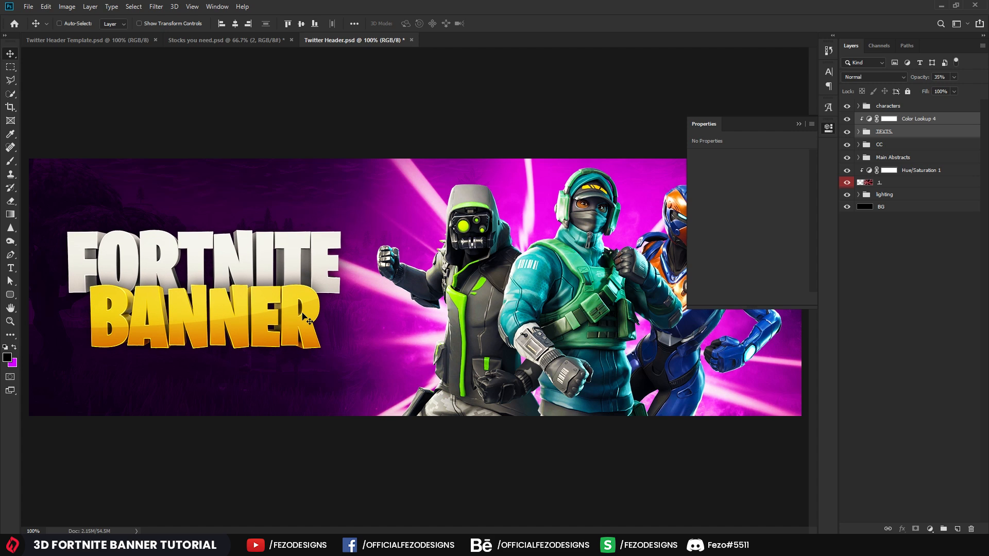
Step: Compare the text size with Twitter Header Template.psd and enlarge the TEXTS group with its Color Lookup layer to about 102%
{"action": "left_click", "coordinate": [110, 41]}
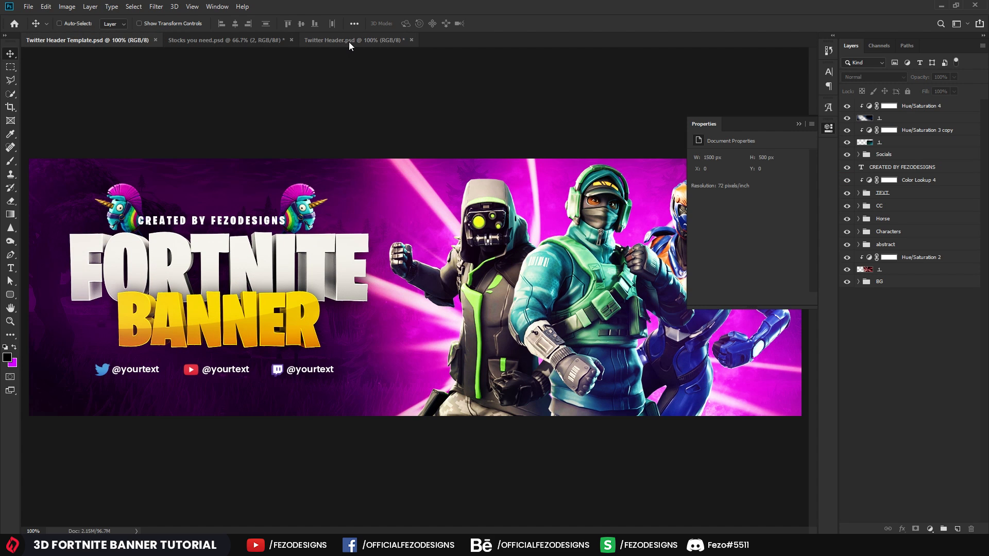
{"action": "left_click", "coordinate": [349, 42]}
{"action": "left_click", "coordinate": [96, 40]}
{"action": "left_click", "coordinate": [344, 39]}
{"action": "key", "text": "ctrl+t"}
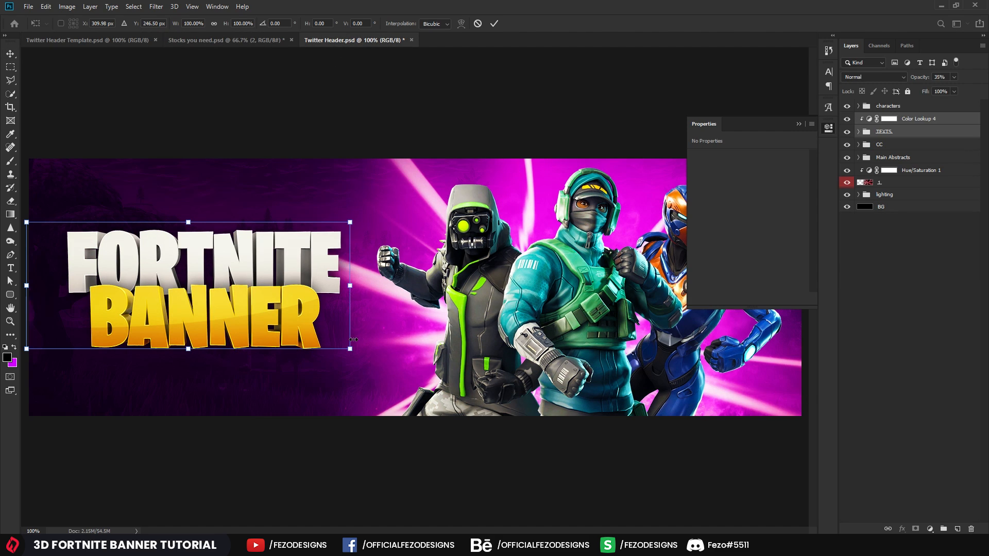
{"action": "left_click_drag", "start_coordinate": [352, 351], "coordinate": [356, 354]}
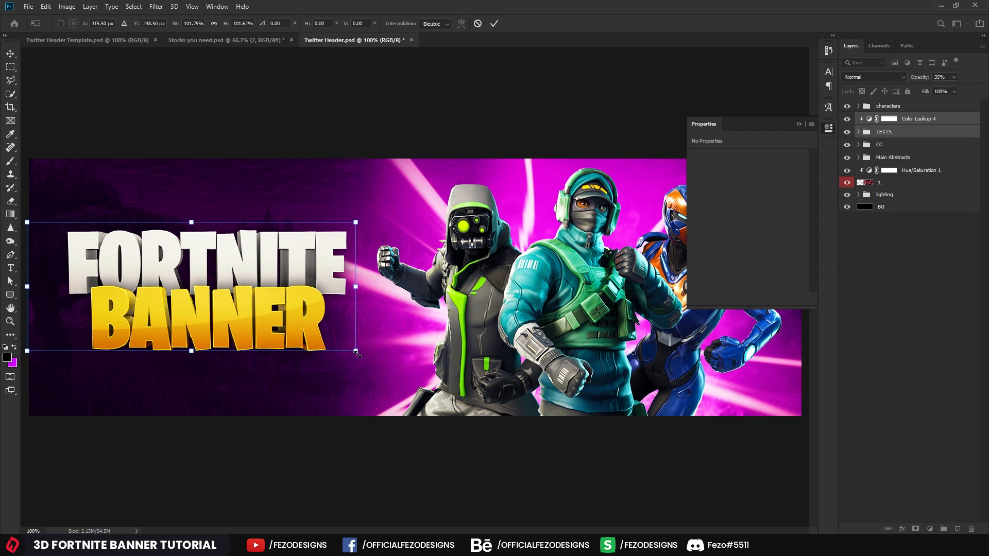
{"action": "key", "text": "Return"}
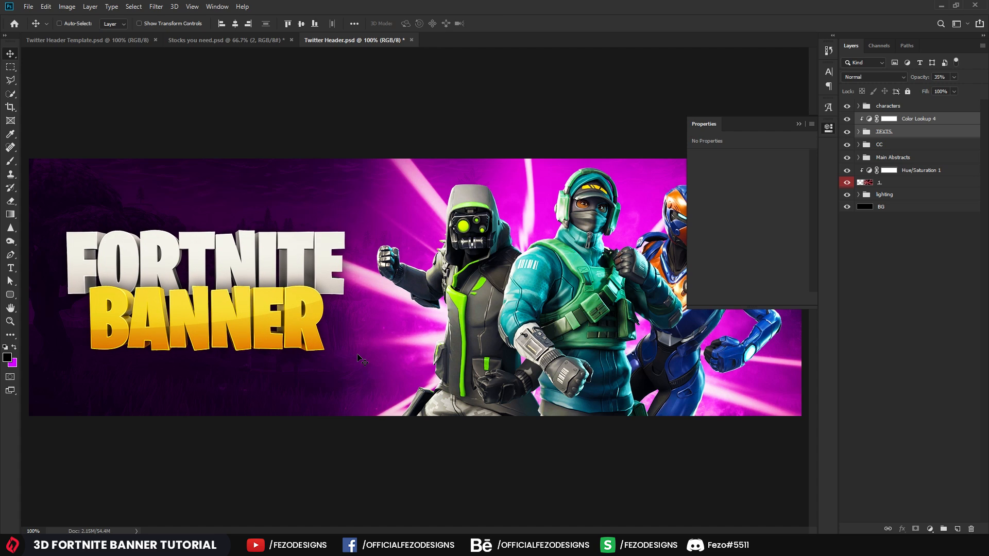
Step: Check the finished template, then place the unicorn pickaxe image from the Fortnite PNG folder as an embedded layer above the characters group
{"action": "left_click", "coordinate": [799, 124]}
{"action": "left_click", "coordinate": [137, 42]}
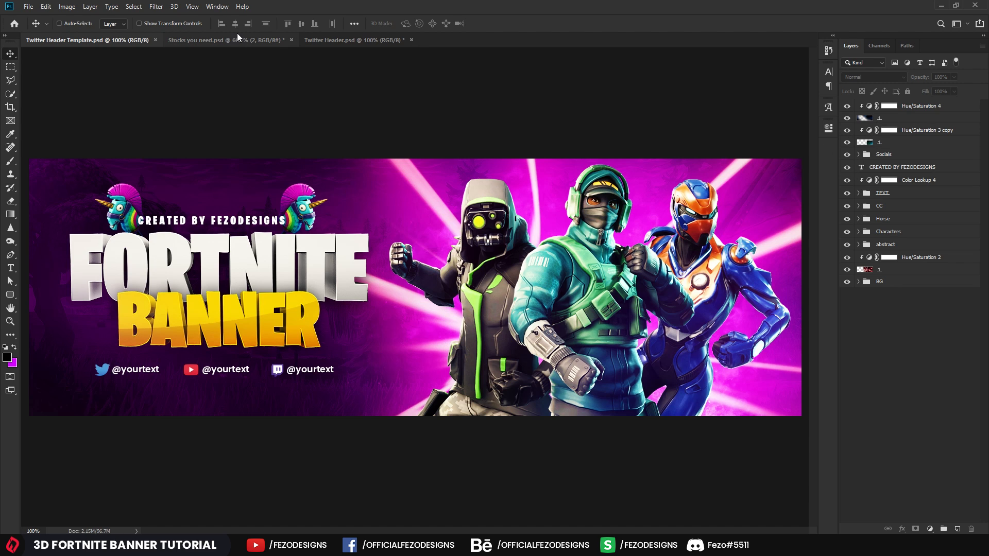
{"action": "left_click", "coordinate": [201, 41]}
{"action": "left_click", "coordinate": [338, 41]}
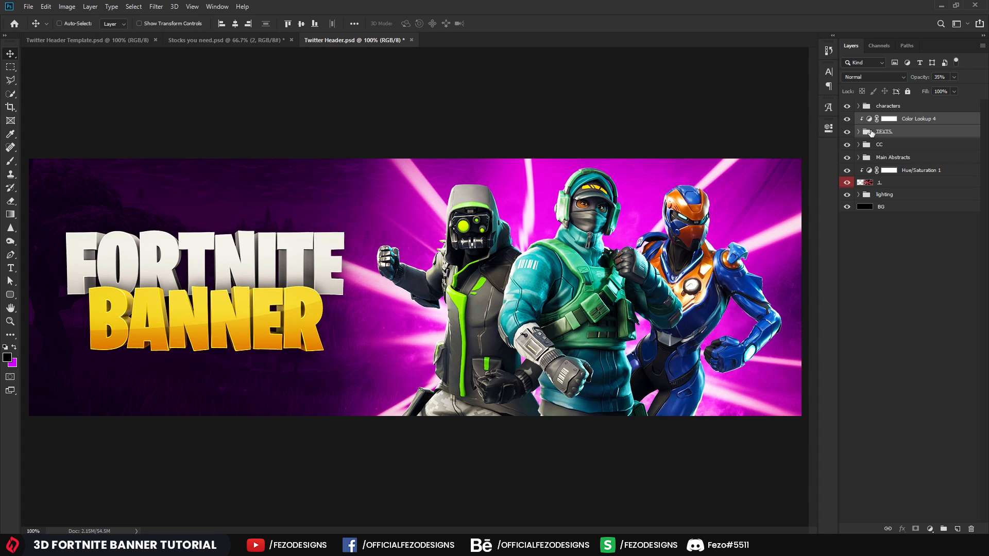
{"action": "left_click", "coordinate": [907, 108]}
{"action": "left_click", "coordinate": [28, 7]}
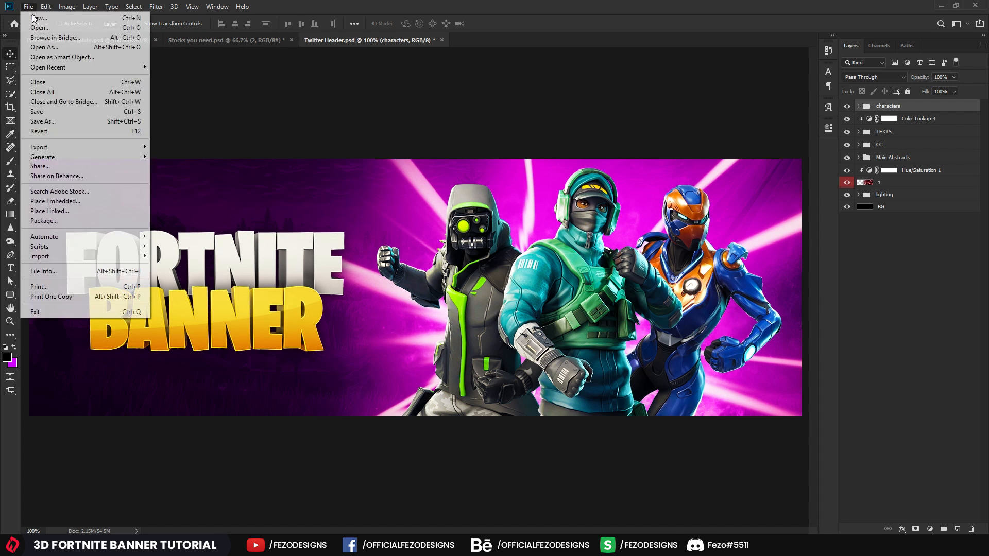
{"action": "left_click", "coordinate": [50, 201]}
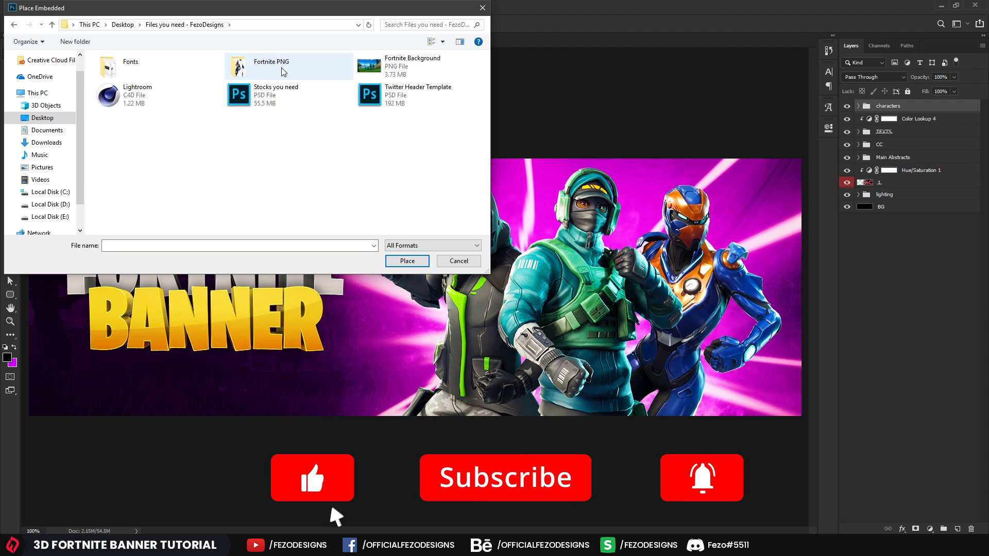
{"action": "double_click", "coordinate": [268, 67]}
{"action": "double_click", "coordinate": [132, 91]}
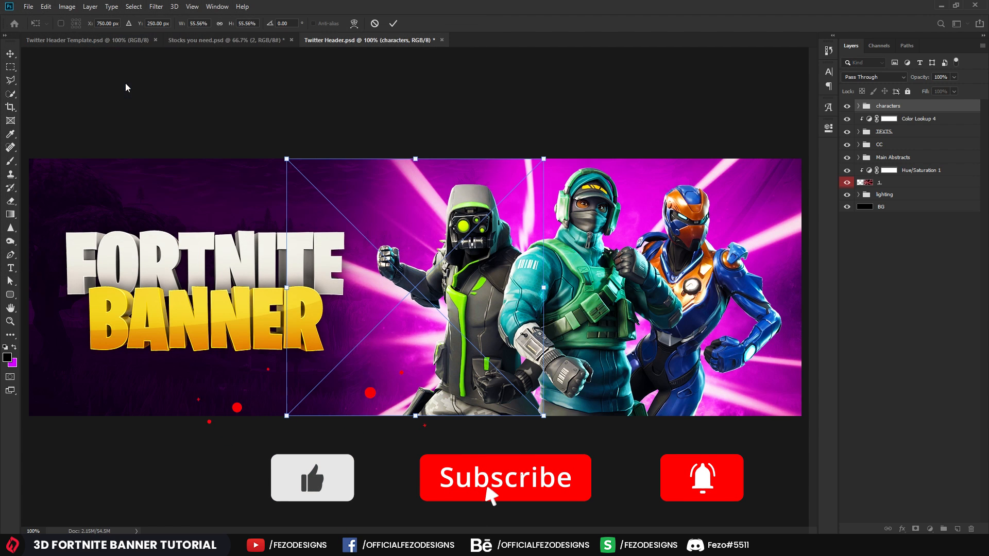
Step: Scale the placed unicorn pickaxe to about 24% and position its head just above the first letters of FORTNITE
{"action": "left_click_drag", "start_coordinate": [373, 224], "coordinate": [240, 184]}
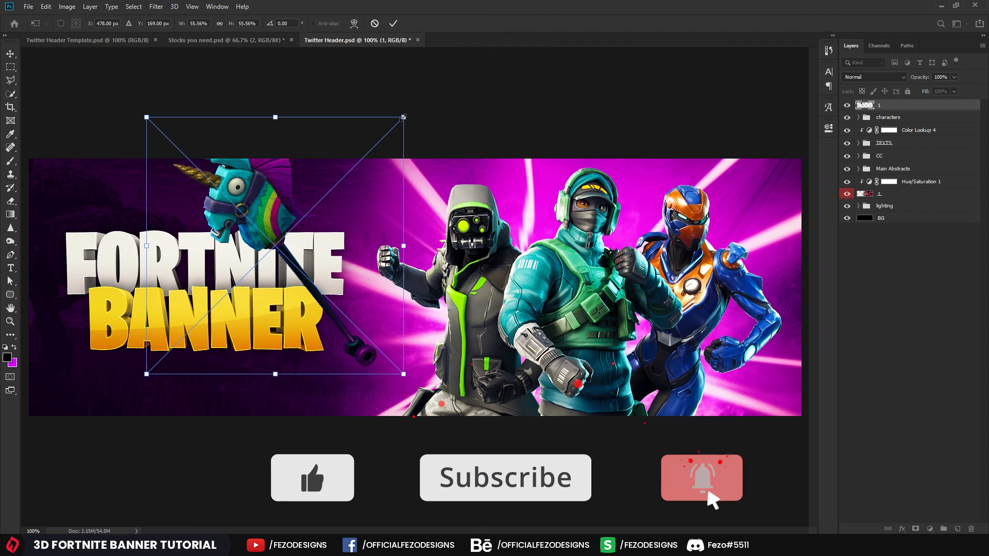
{"action": "left_click_drag", "start_coordinate": [404, 117], "coordinate": [260, 224]}
{"action": "left_click_drag", "start_coordinate": [236, 280], "coordinate": [196, 202]}
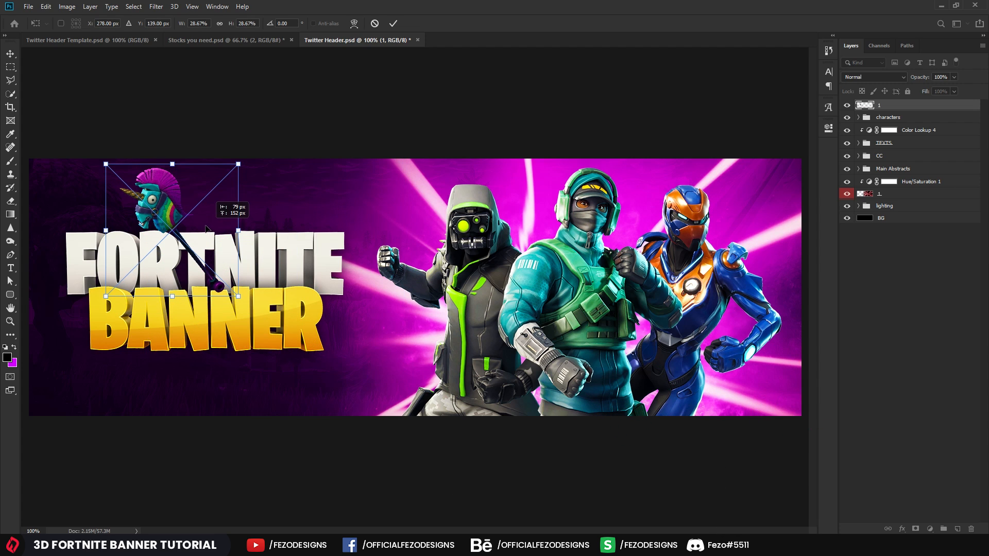
{"action": "left_click_drag", "start_coordinate": [240, 162], "coordinate": [182, 237]}
{"action": "left_click_drag", "start_coordinate": [157, 268], "coordinate": [233, 285]}
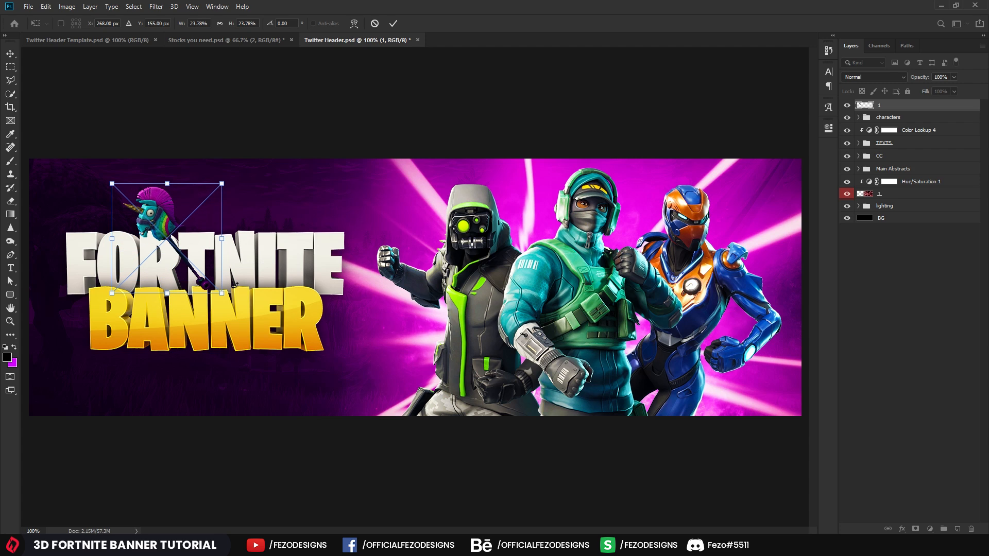
{"action": "key", "text": "Return"}
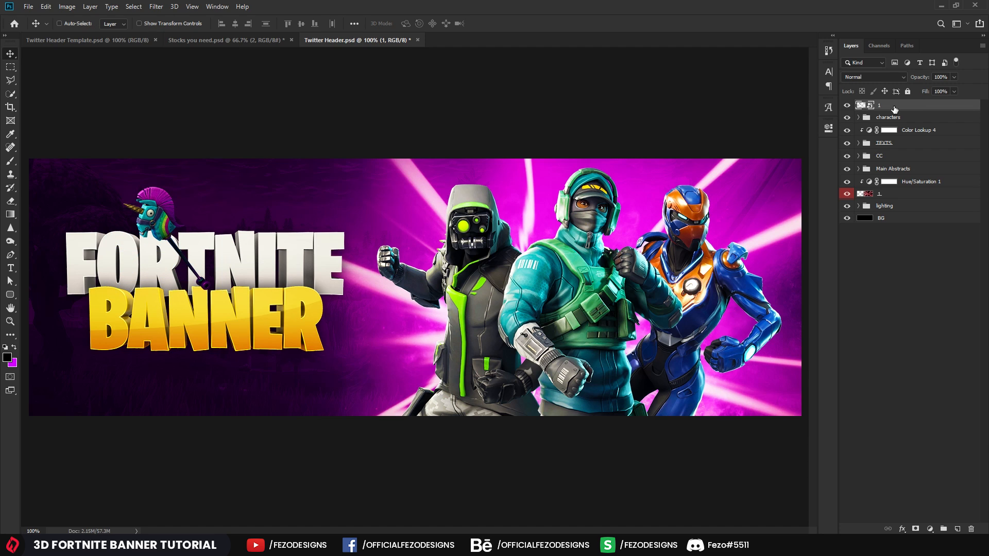
Step: Move pickaxe layer 1 below the TEXTS group and shift it up and left so its head sits above the F and O
{"action": "left_click_drag", "start_coordinate": [892, 109], "coordinate": [885, 150]}
{"action": "key", "text": "z"}
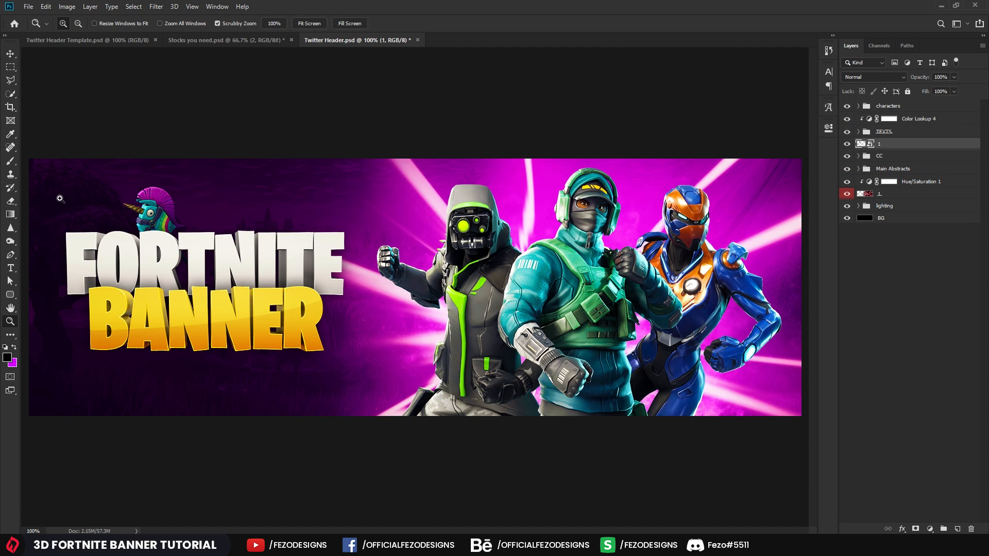
{"action": "left_click", "coordinate": [59, 198]}
{"action": "left_click_drag", "start_coordinate": [335, 231], "coordinate": [410, 283]}
{"action": "key", "text": "v"}
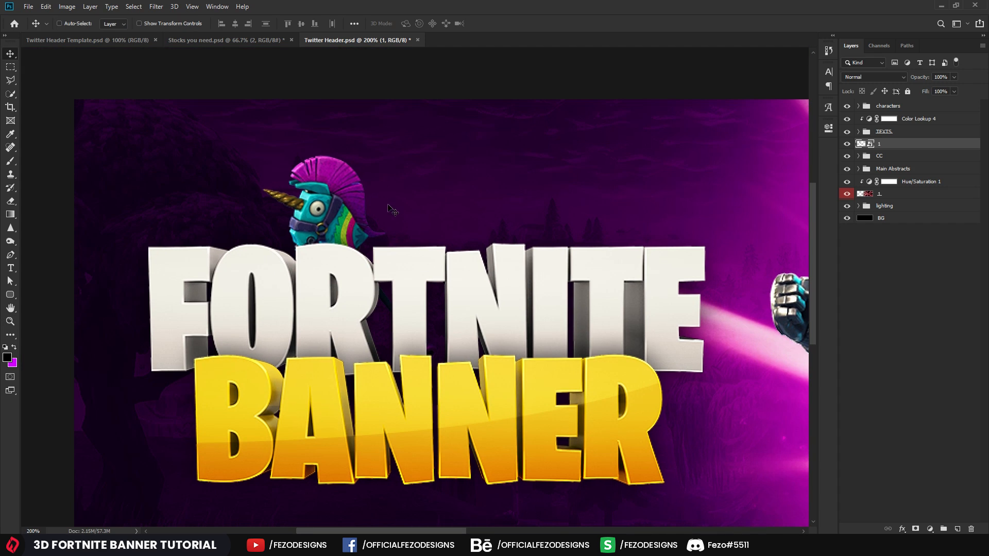
{"action": "left_click_drag", "start_coordinate": [395, 211], "coordinate": [292, 183]}
{"action": "key", "text": "z"}
{"action": "left_click_drag", "start_coordinate": [393, 194], "coordinate": [377, 171]}
Step: Scale the pickaxe down to about 22% and nudge it slightly right and up behind the text
{"action": "key", "text": "ctrl+t"}
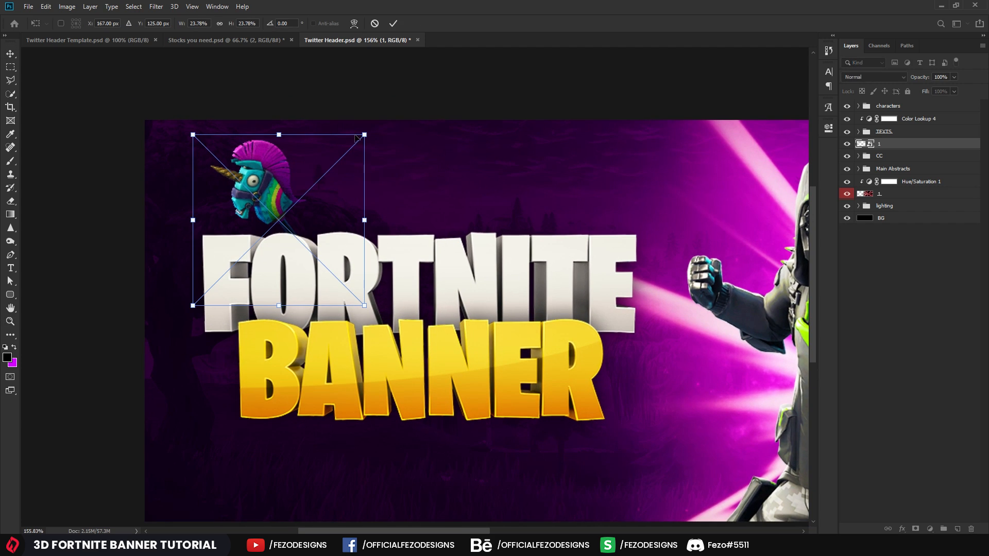
{"action": "left_click_drag", "start_coordinate": [365, 125], "coordinate": [352, 146]}
{"action": "key", "text": "Return"}
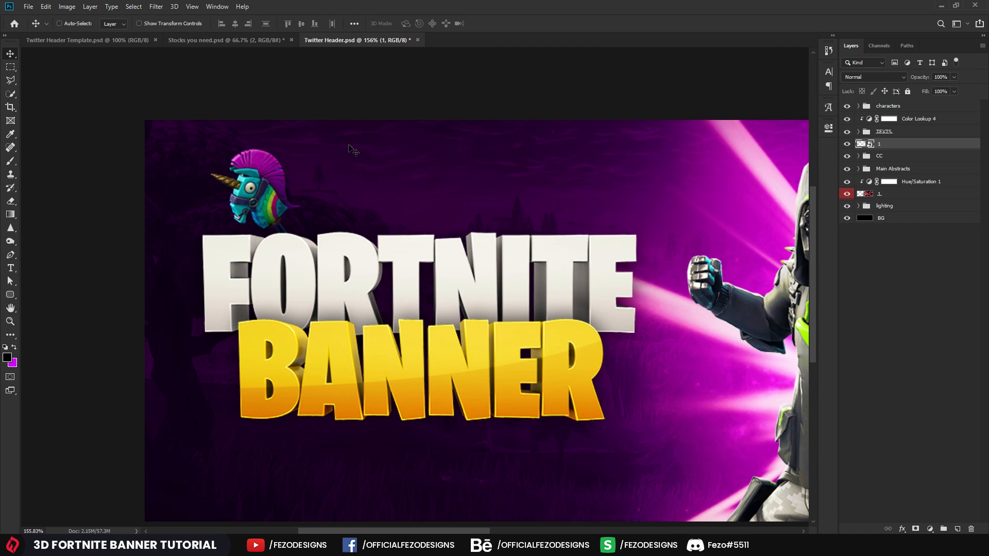
{"action": "key", "text": "Right"}
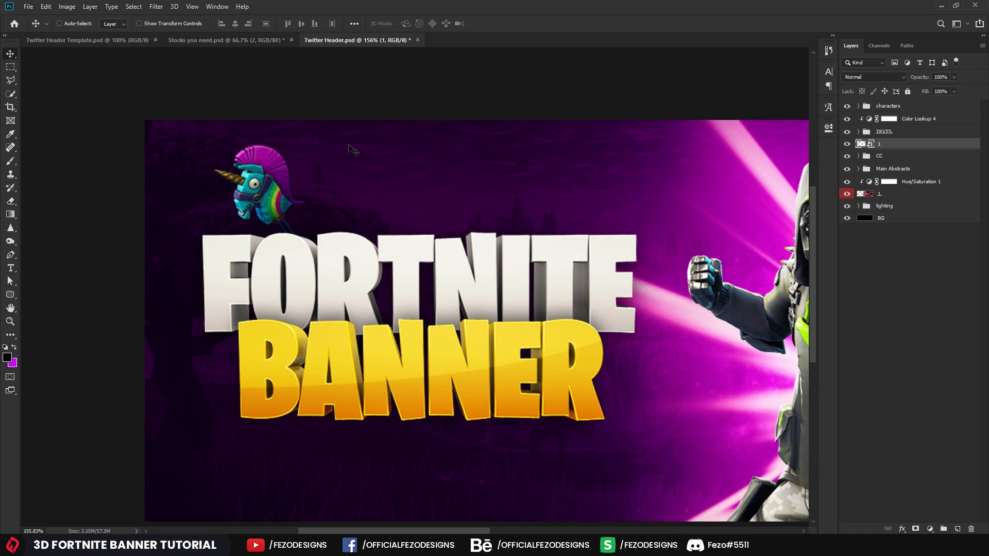
Step: Duplicate the pickaxe layer, move the copy to the right of the original and flip it horizontally
{"action": "key", "text": "ctrl+j"}
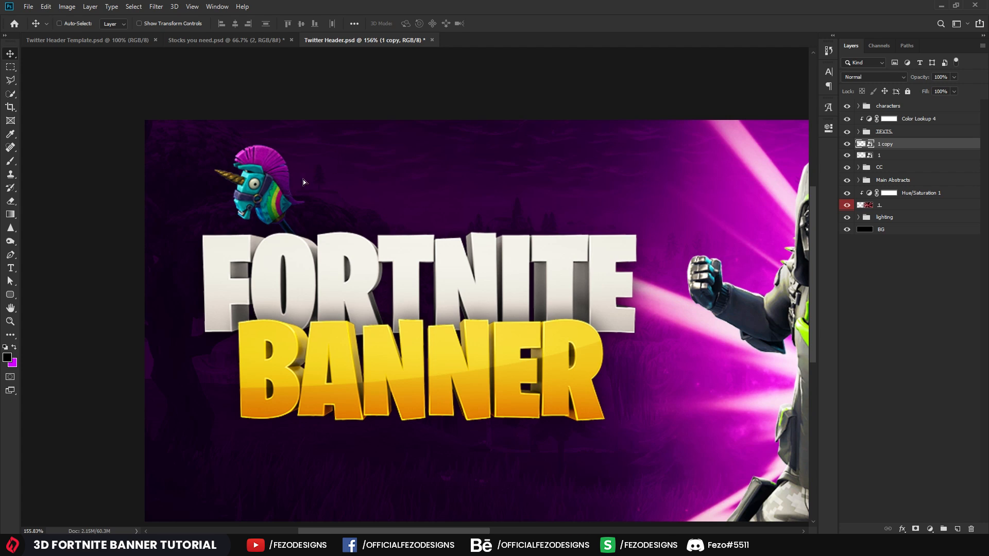
{"action": "left_click_drag", "start_coordinate": [302, 180], "coordinate": [389, 184]}
{"action": "key", "text": "ctrl+t"}
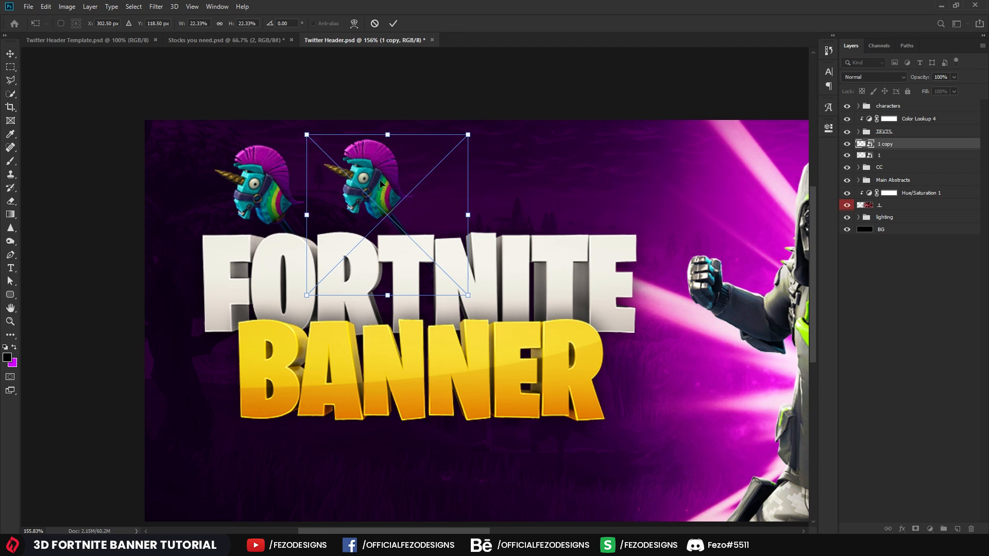
{"action": "right_click", "coordinate": [381, 183]}
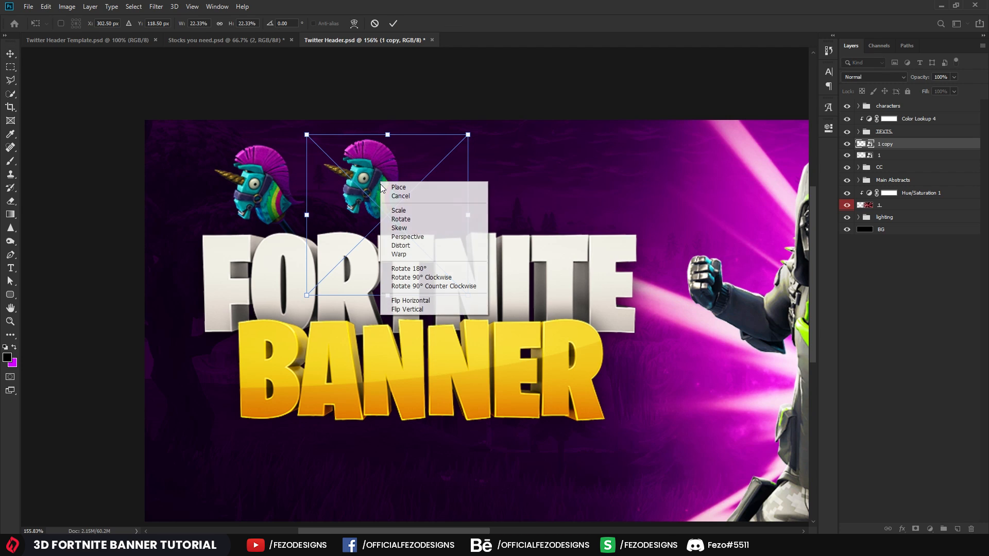
{"action": "left_click", "coordinate": [412, 302]}
{"action": "key", "text": "Return"}
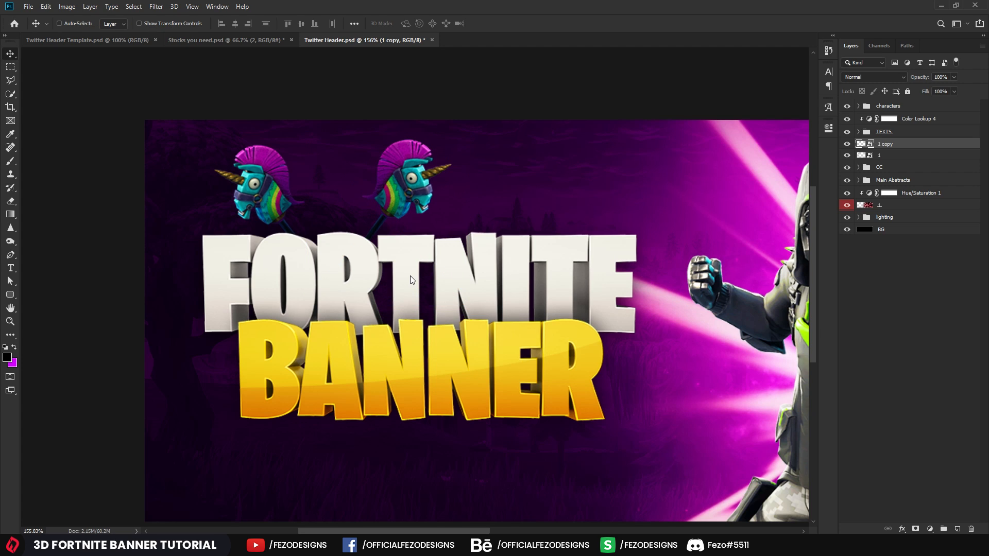
Step: Move the flipped pickaxe copy above the last letters of FORTNITE and nudge it left and down to mirror the original
{"action": "left_click_drag", "start_coordinate": [402, 155], "coordinate": [616, 169]}
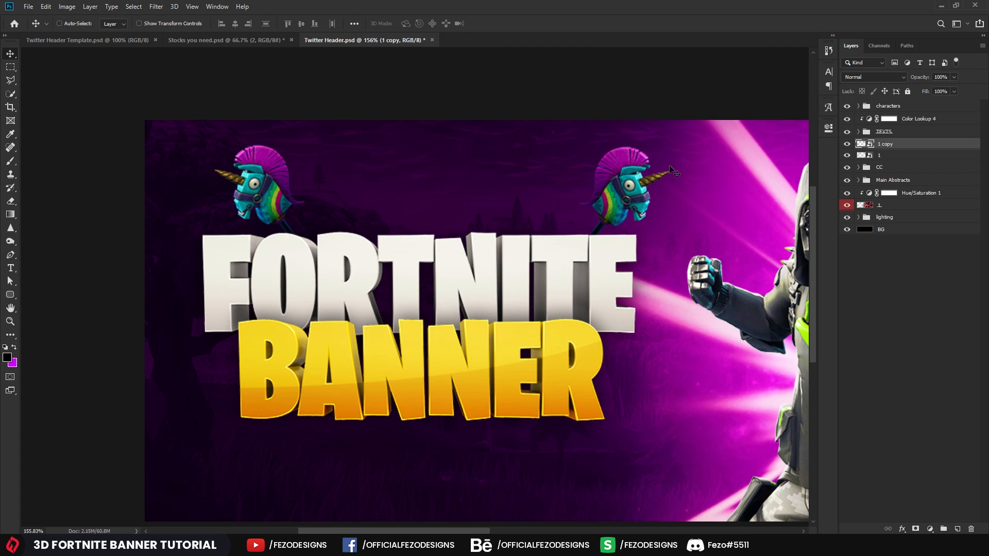
{"action": "key", "text": "Left"}
{"action": "key", "text": "Left"}
{"action": "key", "text": "Left"}
{"action": "key", "text": "Left"}
{"action": "key", "text": "Left"}
{"action": "key", "text": "Left"}
{"action": "key", "text": "Left"}
{"action": "key", "text": "Left"}
{"action": "key", "text": "Left"}
{"action": "key", "text": "Left"}
{"action": "key", "text": "Left"}
{"action": "key", "text": "Left"}
{"action": "key", "text": "Left"}
{"action": "key", "text": "Left"}
{"action": "key", "text": "Left"}
{"action": "key", "text": "Left"}
{"action": "key", "text": "Left"}
{"action": "key", "text": "Left"}
{"action": "key", "text": "Left"}
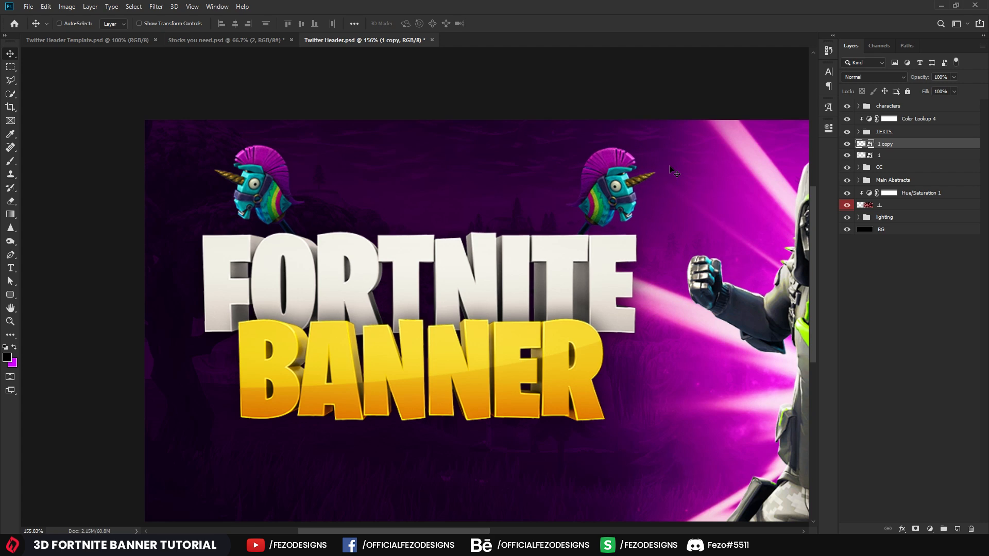
{"action": "key", "text": "Left"}
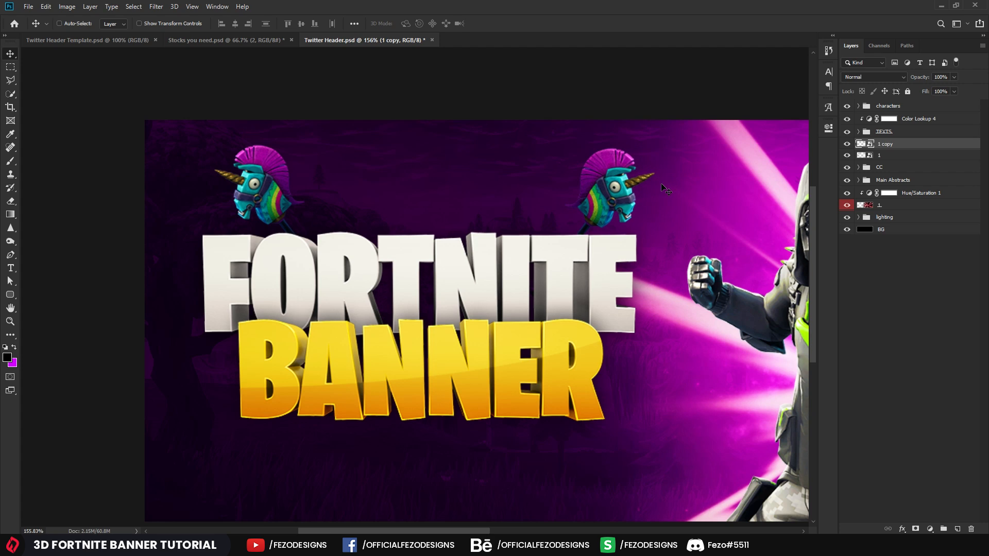
{"action": "key", "text": "Down"}
{"action": "key", "text": "Down"}
{"action": "key", "text": "Down"}
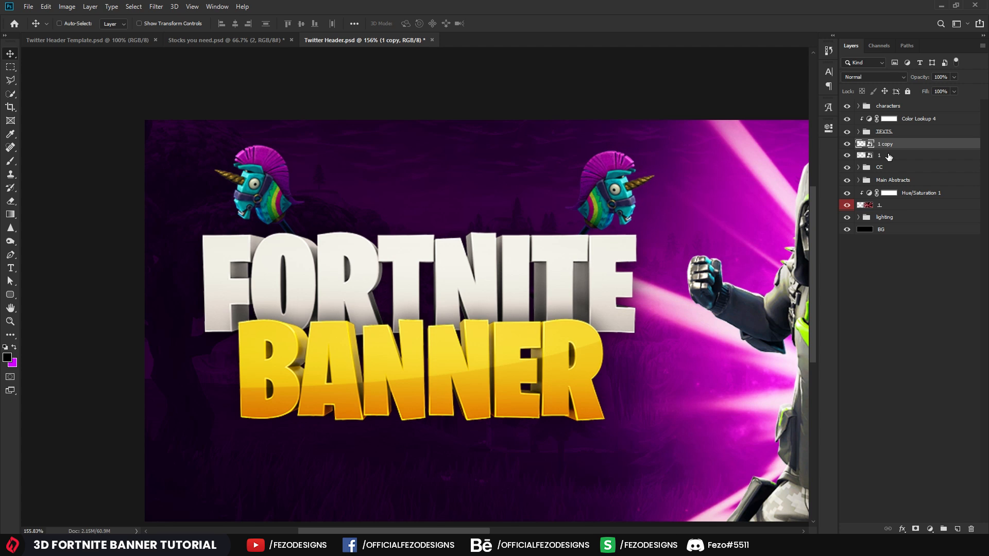
Step: Nudge the original pickaxe on layer 1 slightly down above the start of FORTNITE
{"action": "left_click", "coordinate": [888, 157]}
{"action": "key", "text": "Down"}
{"action": "key", "text": "Down"}
{"action": "key", "text": "Down"}
{"action": "key", "text": "Down"}
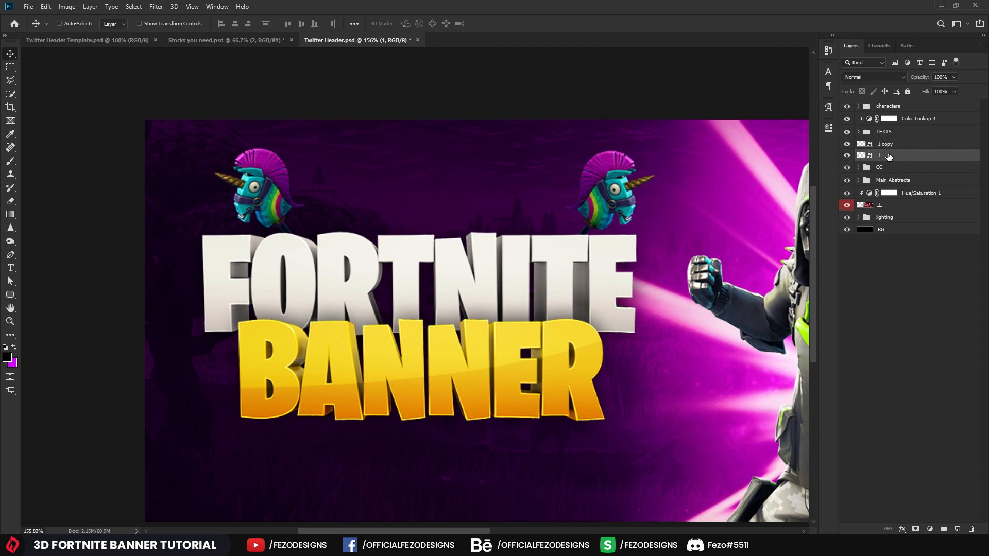
Step: Nudge the flipped pickaxe on layer 1 copy slightly left and toggle its visibility to check the placement
{"action": "key", "text": "z"}
{"action": "left_click_drag", "start_coordinate": [643, 184], "coordinate": [569, 184]}
{"action": "left_click", "coordinate": [381, 217]}
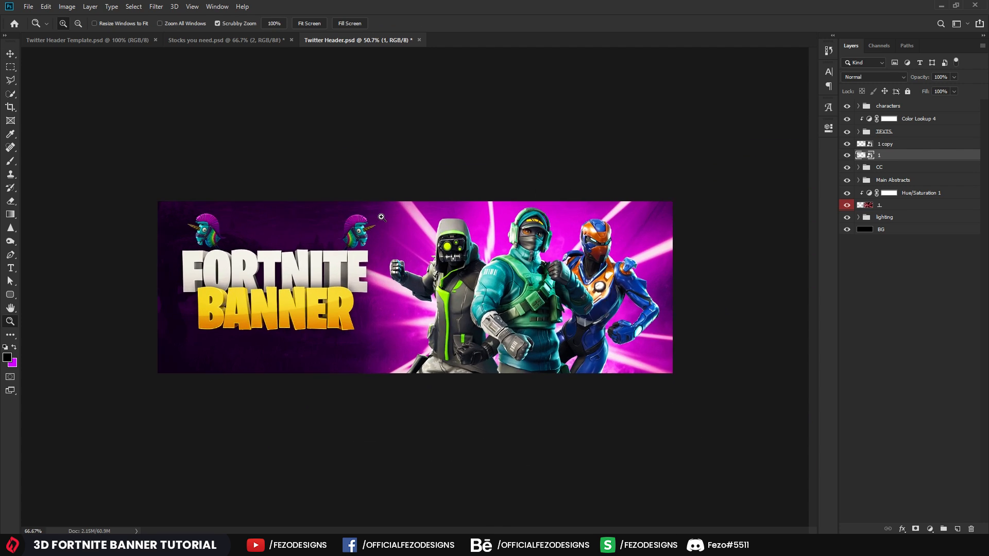
{"action": "left_click", "coordinate": [380, 217]}
{"action": "left_click", "coordinate": [891, 146]}
{"action": "key", "text": "v"}
{"action": "key", "text": "Left"}
{"action": "key", "text": "Left"}
{"action": "key", "text": "Left"}
{"action": "key", "text": "Left"}
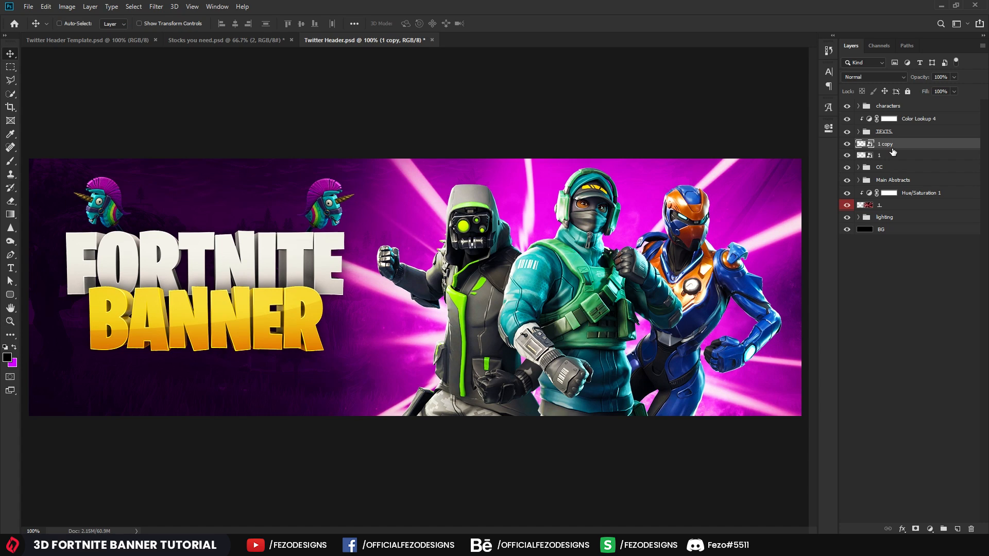
{"action": "key", "text": "Left"}
{"action": "key", "text": "Left"}
{"action": "key", "text": "Left"}
{"action": "key", "text": "Left"}
{"action": "key", "text": "Left"}
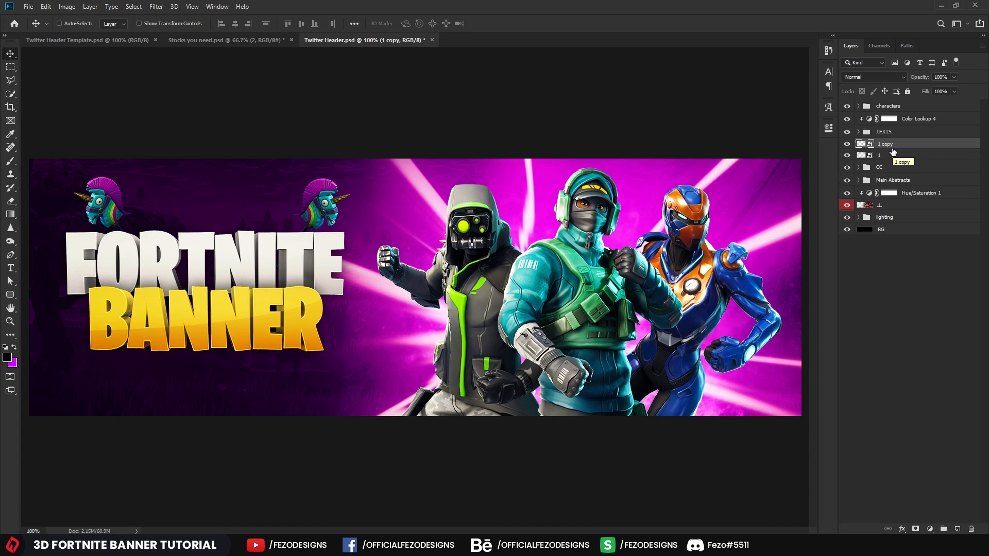
{"action": "left_click", "coordinate": [845, 144]}
{"action": "left_click", "coordinate": [846, 145]}
Step: Add a new layer clipped to the flipped pickaxe and prepare a brush of about 361 px with white (ffffff) as foreground color
{"action": "left_click", "coordinate": [958, 527]}
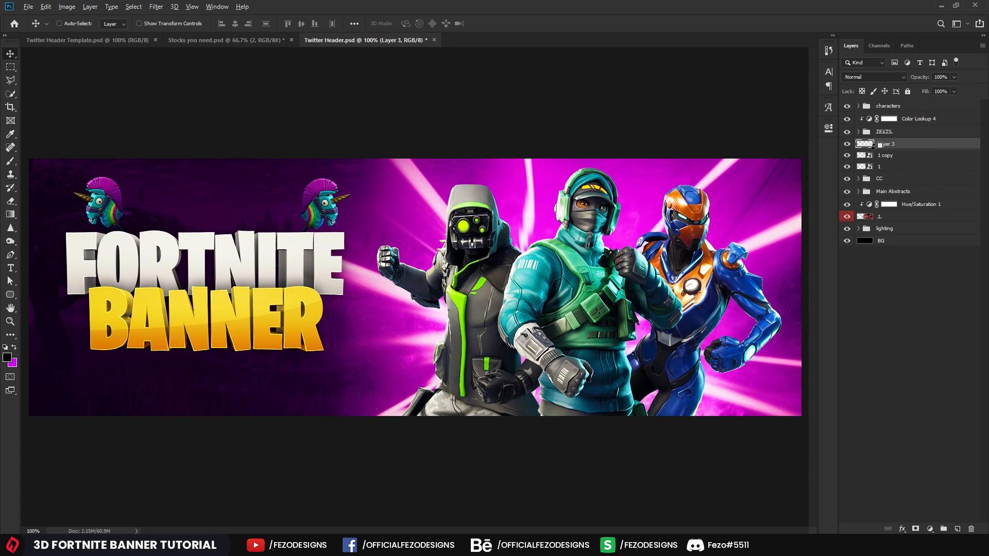
{"action": "left_click", "coordinate": [917, 149], "text": "alt"}
{"action": "key", "text": "b"}
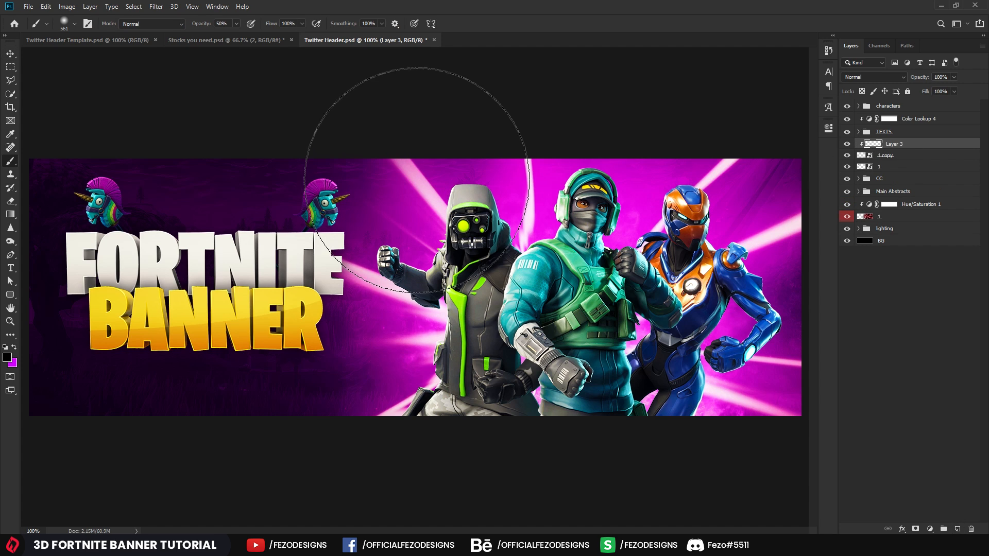
{"action": "left_click_drag", "start_coordinate": [403, 163], "coordinate": [350, 159]}
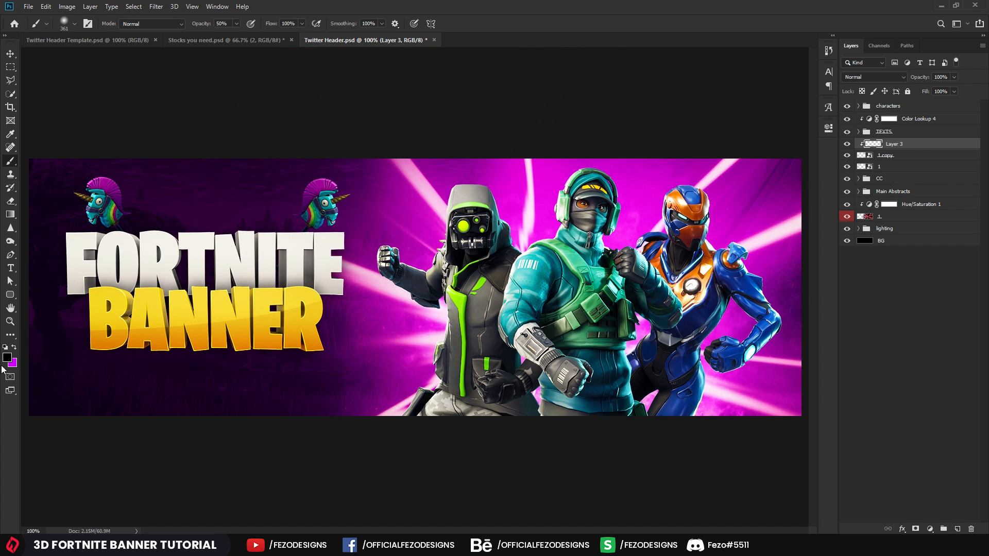
{"action": "left_click", "coordinate": [5, 358]}
{"action": "left_click_drag", "start_coordinate": [567, 255], "coordinate": [474, 229]}
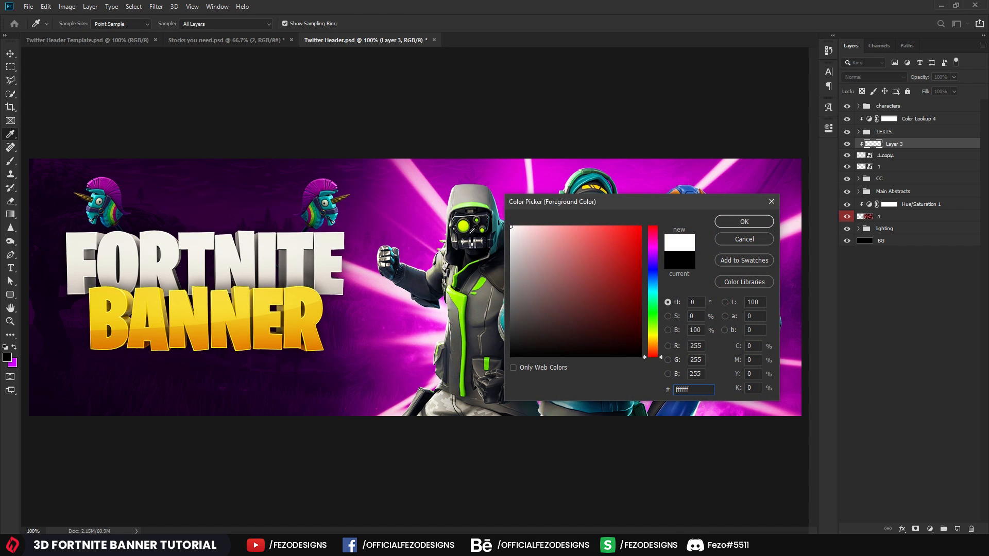
{"action": "left_click", "coordinate": [740, 223]}
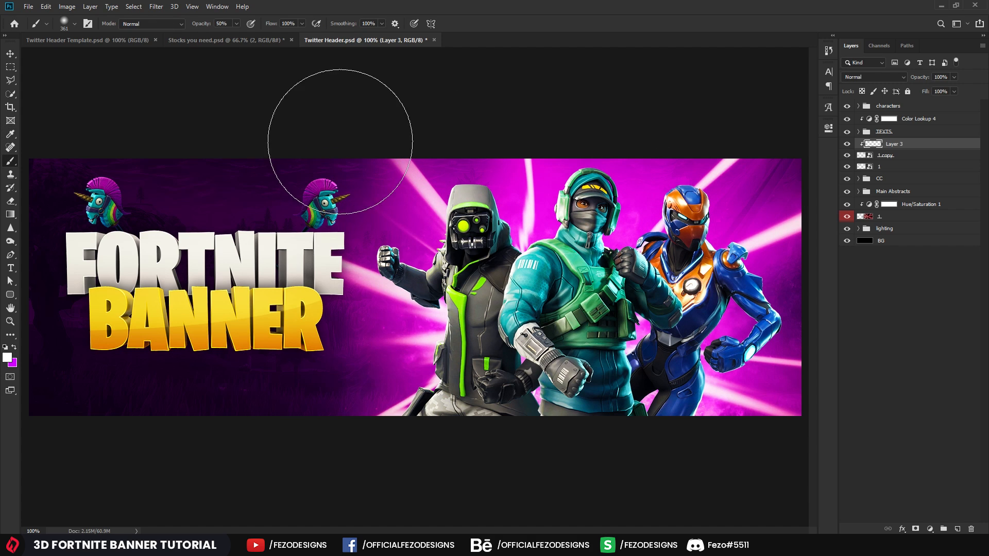
Step: Paint a white highlight along the flipped pickaxe's outer edge, set its layer to Overlay and raise the brush opacity to 100%
{"action": "key", "text": "alt"}
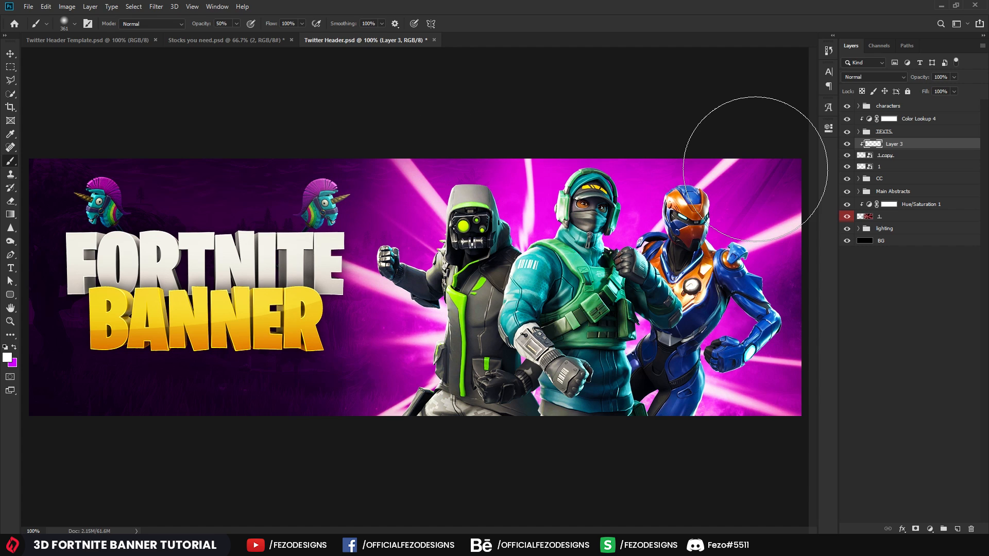
{"action": "left_click", "coordinate": [861, 77]}
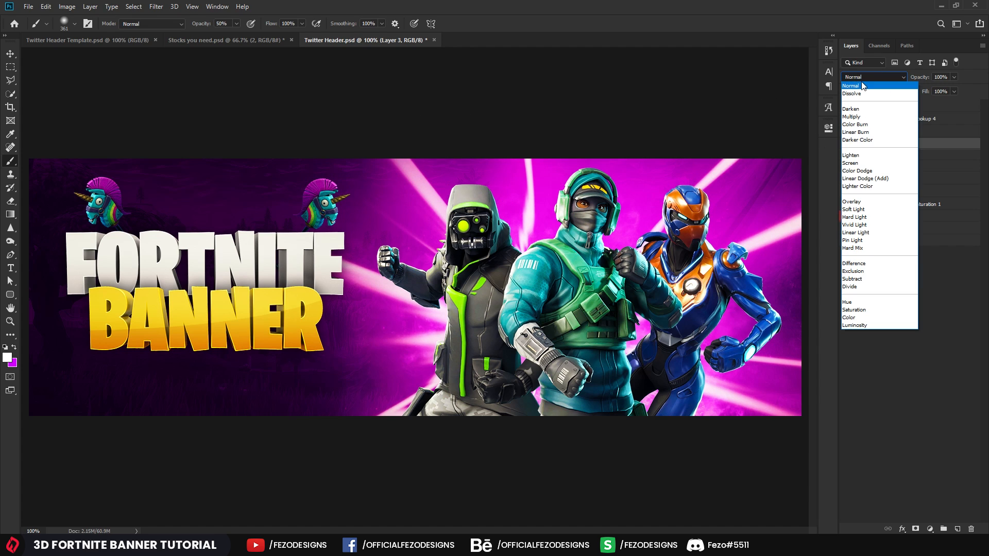
{"action": "left_click", "coordinate": [855, 204]}
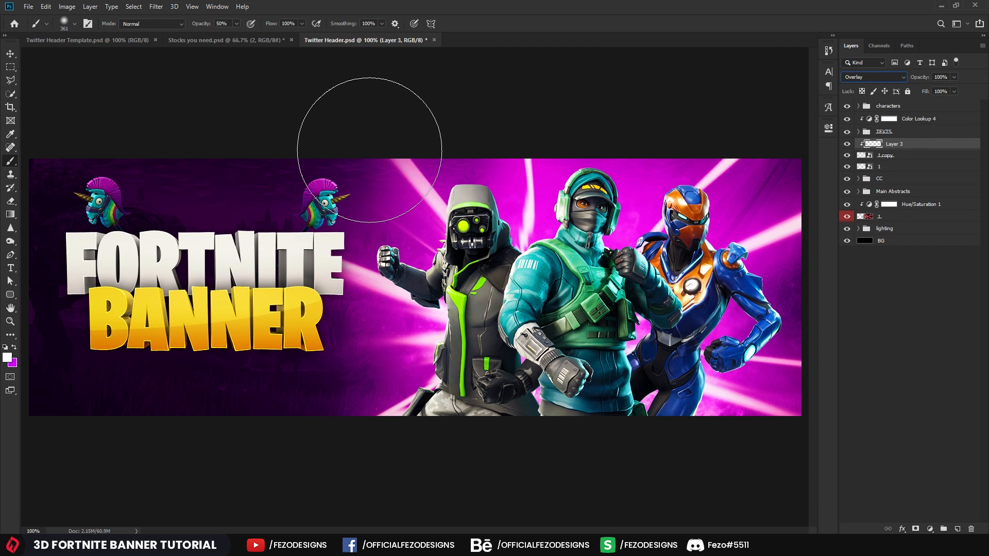
{"action": "key", "text": "0"}
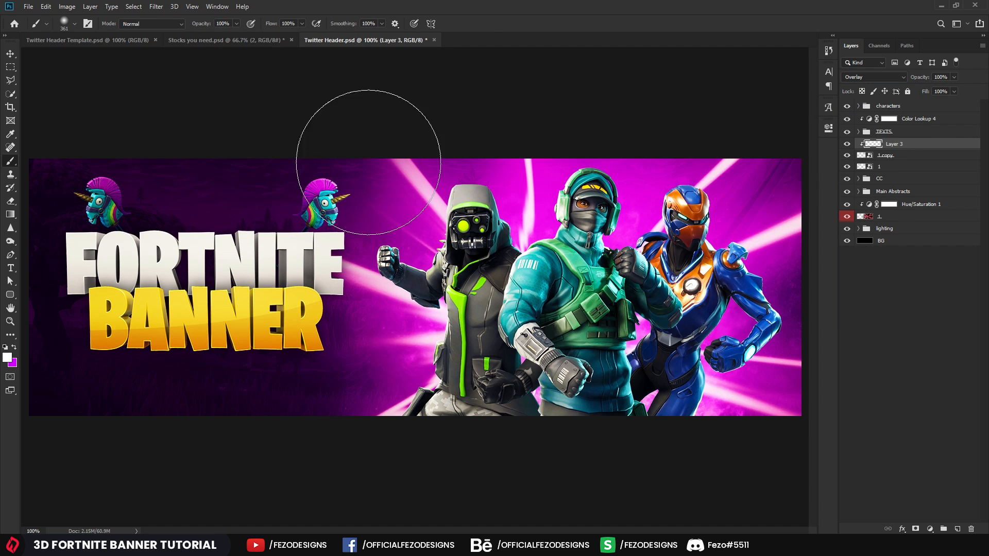
Step: Add a new layer clipped to the original pickaxe, set it to Overlay and paint a white highlight on the head's upper outer edge
{"action": "left_click", "coordinate": [887, 160]}
{"action": "left_click", "coordinate": [886, 166]}
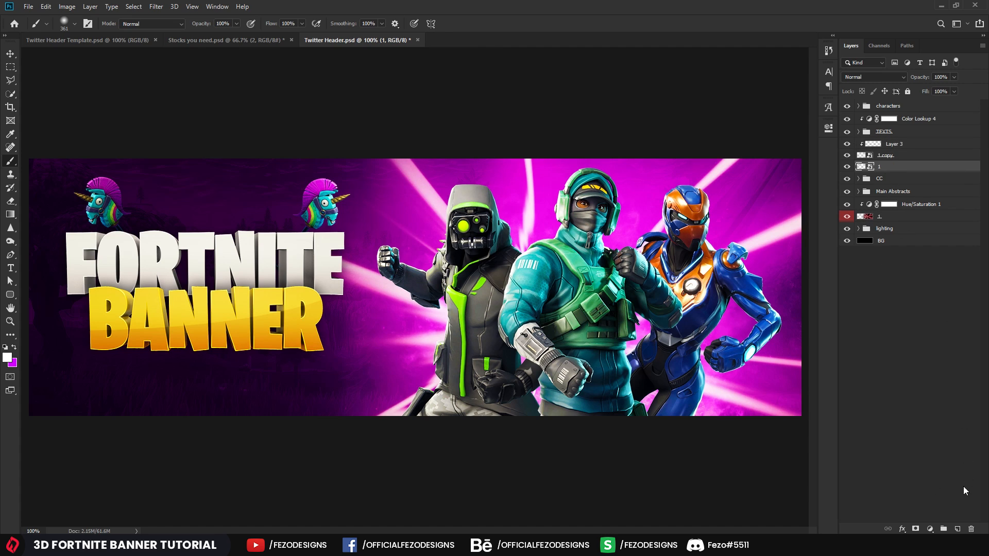
{"action": "left_click", "coordinate": [956, 528]}
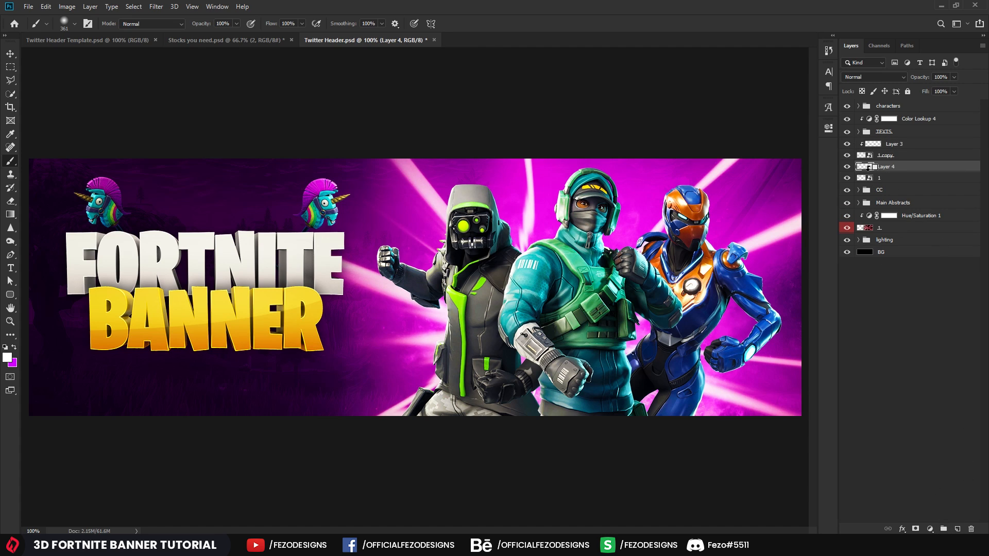
{"action": "left_click", "coordinate": [870, 172], "text": "alt"}
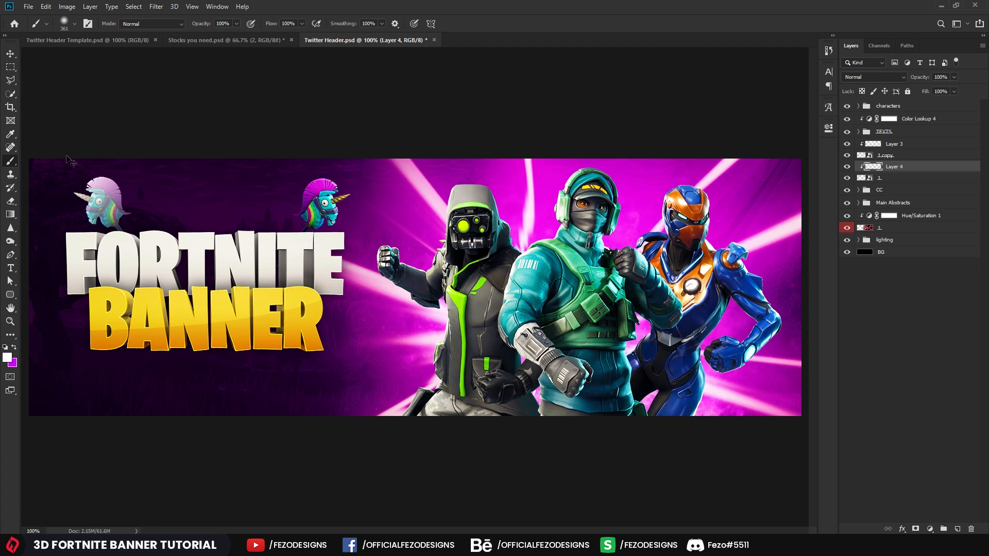
{"action": "left_click", "coordinate": [855, 81]}
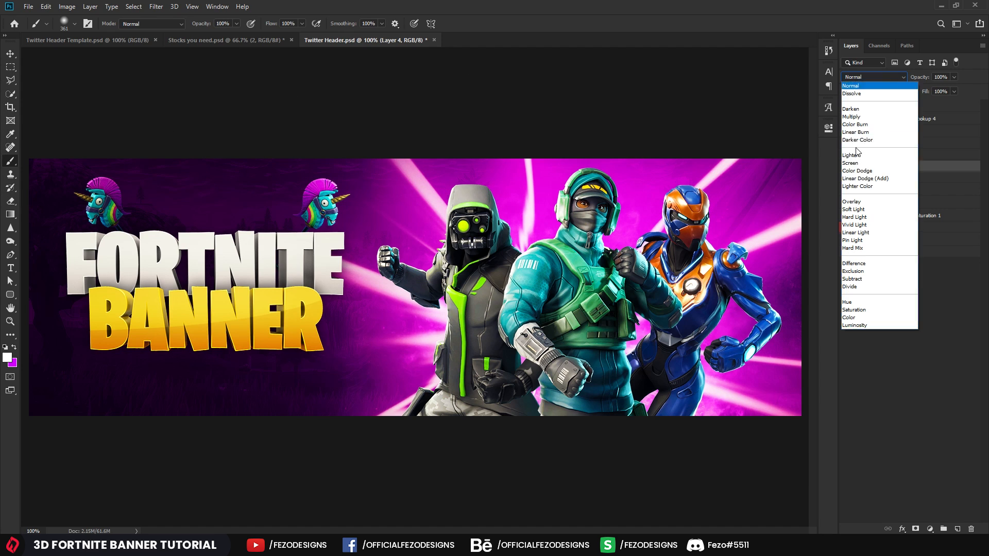
{"action": "left_click", "coordinate": [848, 202]}
{"action": "left_click", "coordinate": [69, 154]}
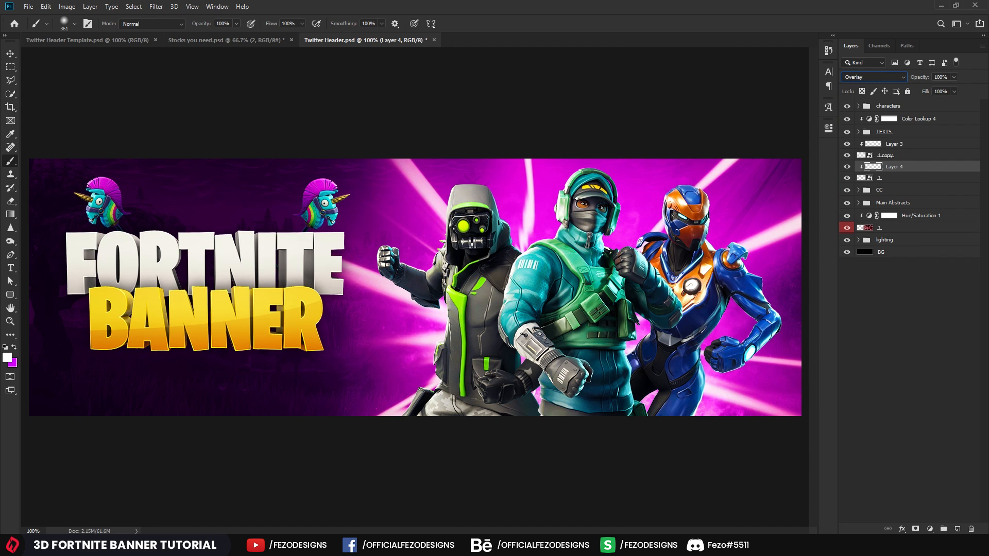
{"action": "left_click", "coordinate": [83, 166]}
{"action": "left_click", "coordinate": [86, 148]}
Step: Group both pickaxe layers with their highlight layers and name the group horse
{"action": "left_click", "coordinate": [892, 144]}
{"action": "left_click", "coordinate": [890, 178], "text": "shift"}
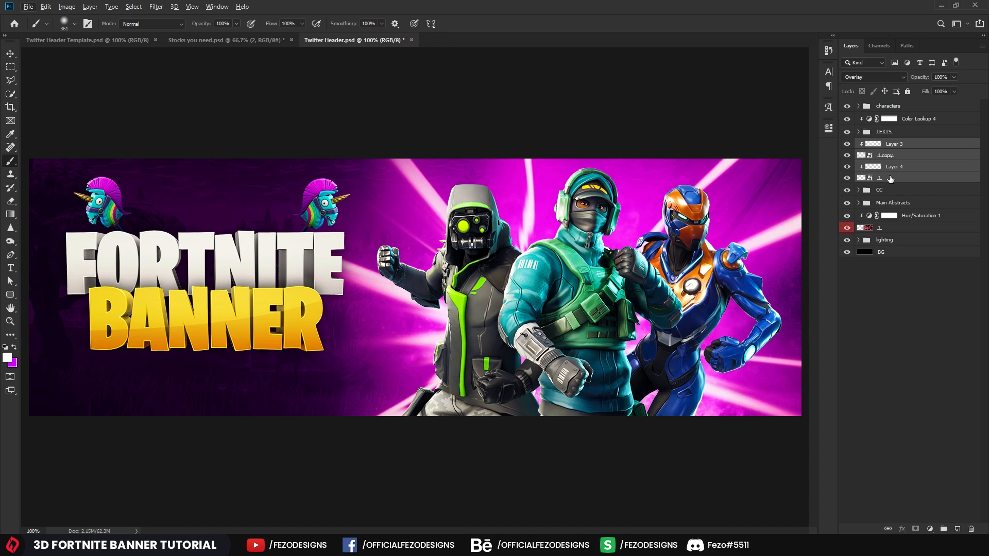
{"action": "key", "text": "ctrl+g"}
{"action": "double_click", "coordinate": [883, 145]}
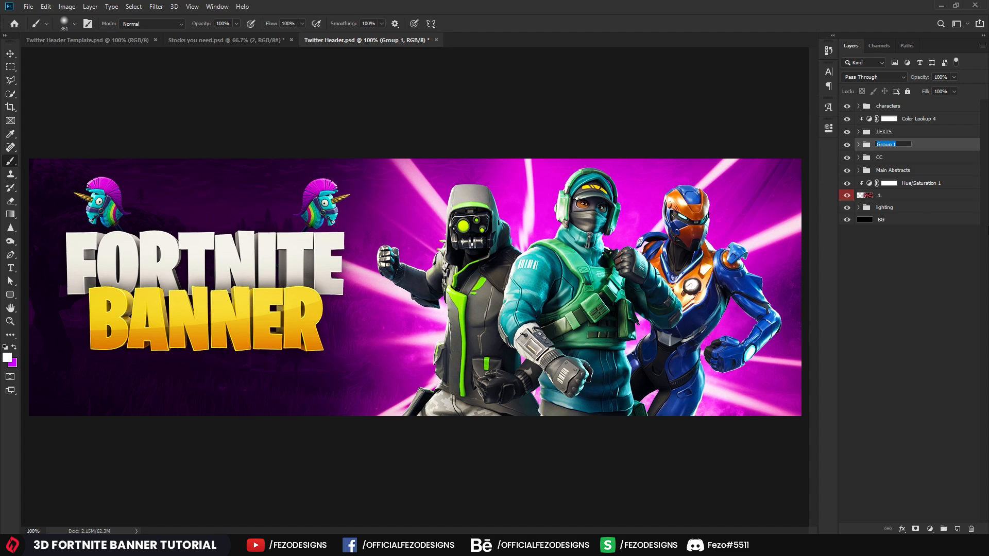
{"action": "type", "text": "horse"}
{"action": "key", "text": "Return"}
Step: Add the text CREATED BY FEZODESIGNS between the two pickaxe heads above FORTNITE and select all of it
{"action": "key", "text": "t"}
{"action": "left_click", "coordinate": [164, 205]}
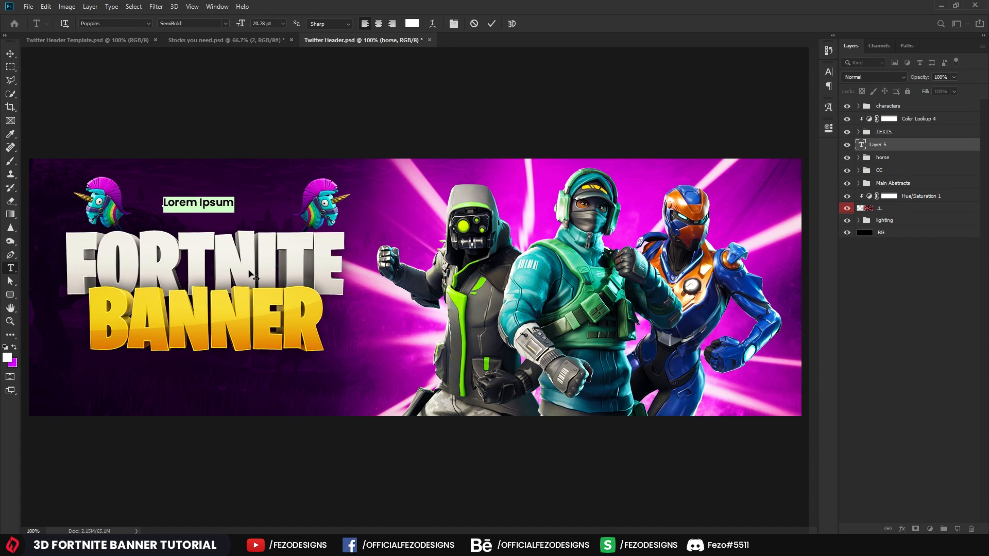
{"action": "type", "text": "CREATED "}
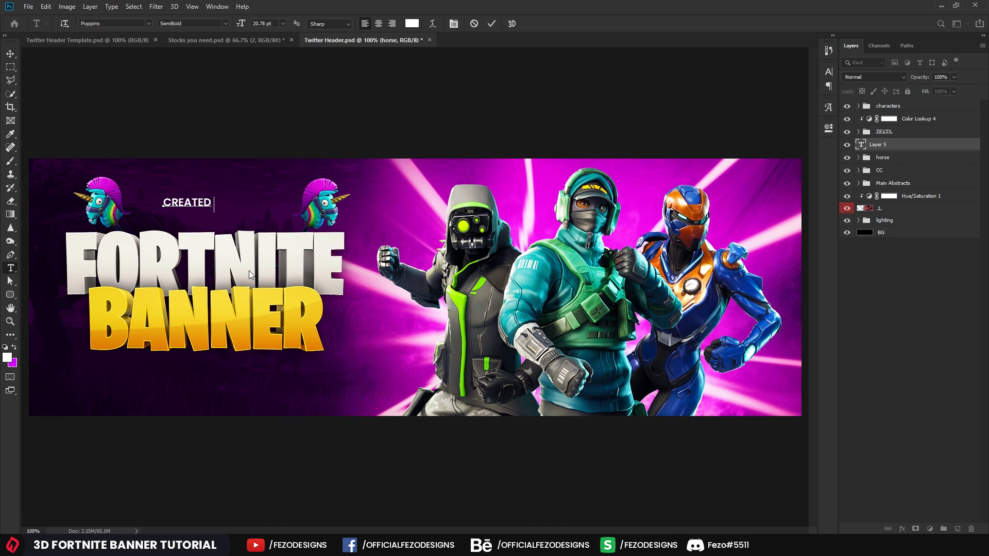
{"action": "type", "text": "BY FEZODESIGNS"}
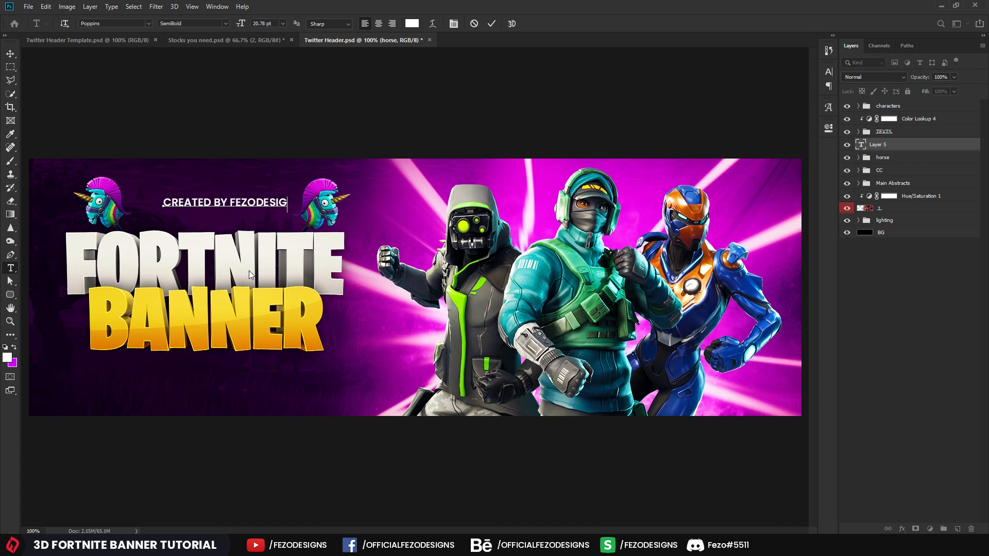
{"action": "key", "text": "ctrl+a"}
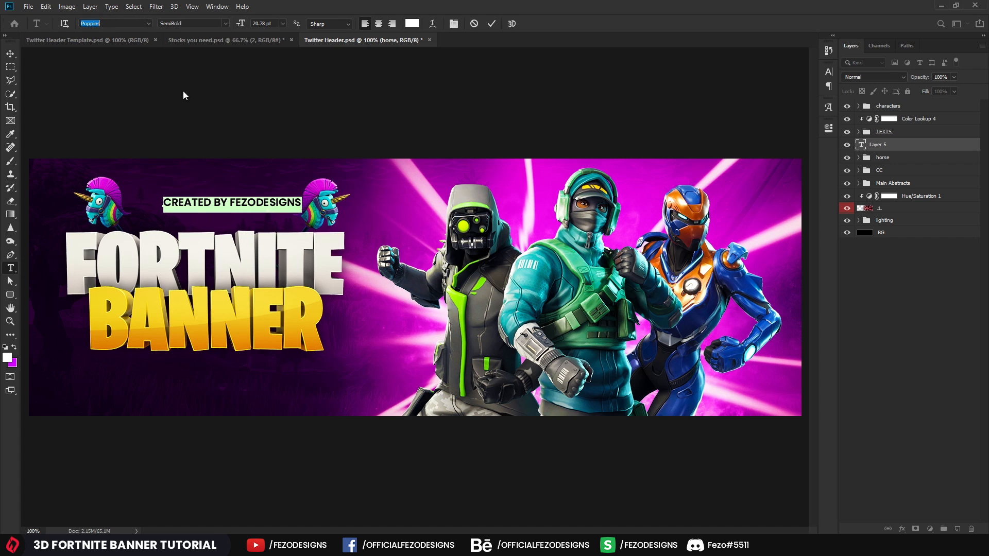
{"action": "left_click", "coordinate": [146, 24]}
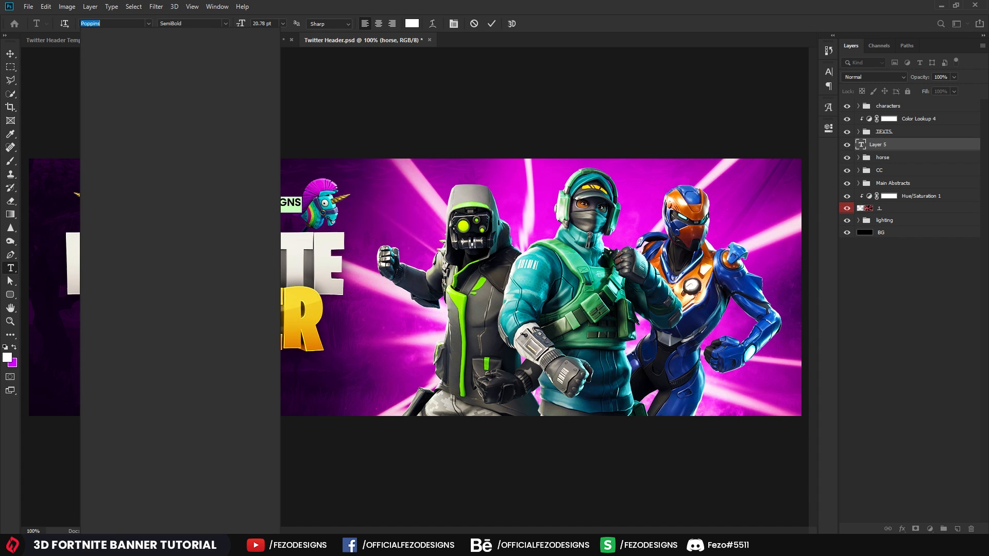
{"action": "type", "text": "b"}
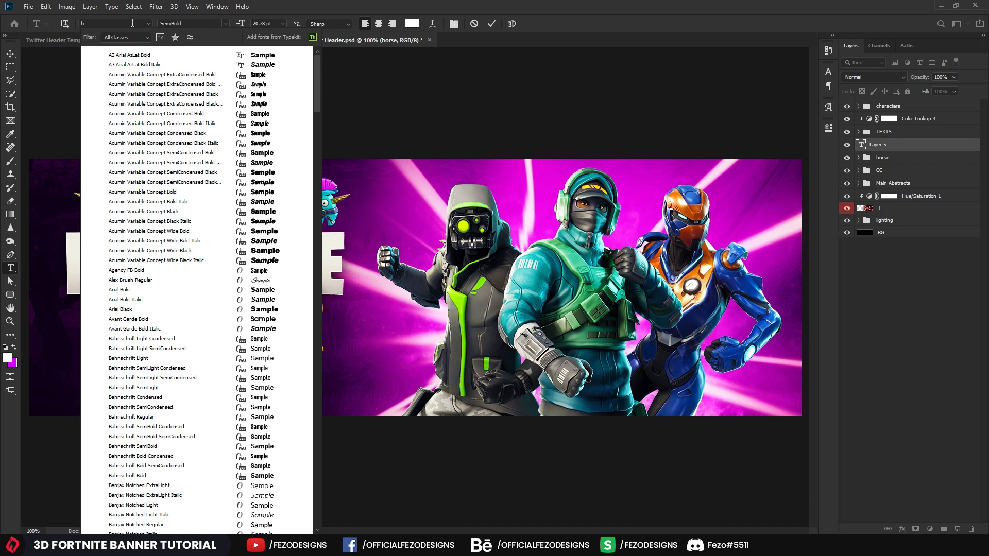
{"action": "left_click", "coordinate": [145, 23]}
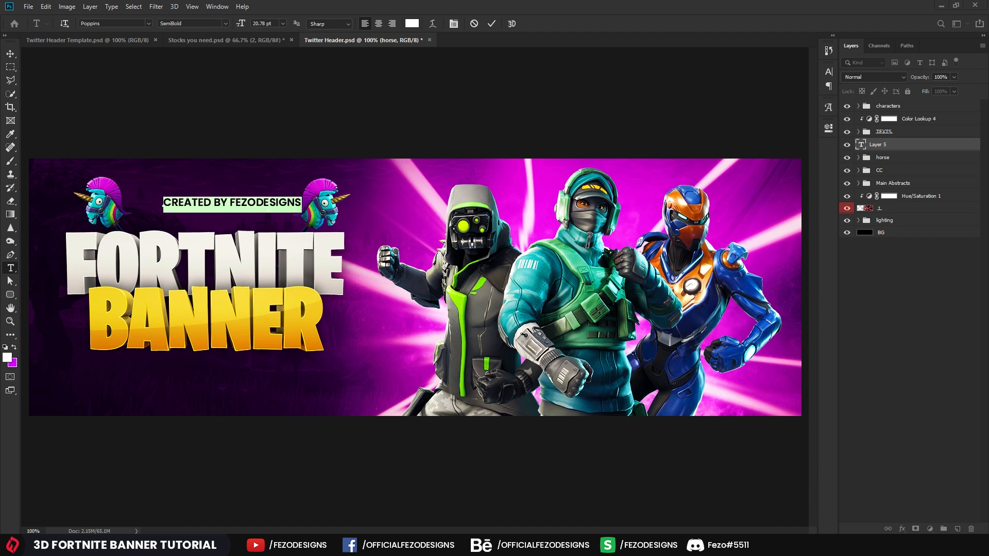
Step: Switch to File Explorer, check the name of the Burbank font file in the Fonts folder, and return to Photoshop
{"action": "key", "text": "alt+Tab"}
{"action": "left_click", "coordinate": [443, 388]}
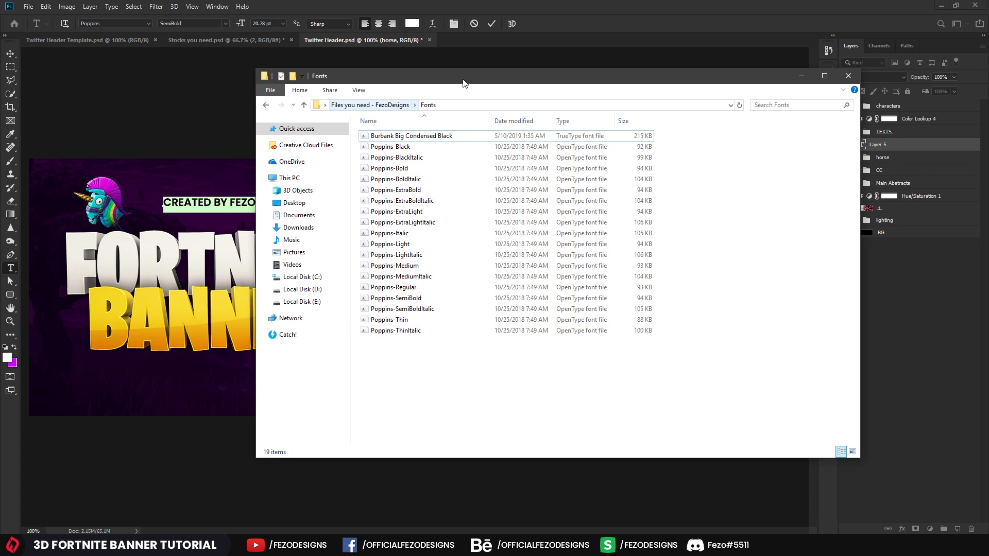
{"action": "left_click_drag", "start_coordinate": [463, 84], "coordinate": [520, 83]}
{"action": "left_click", "coordinate": [385, 142]}
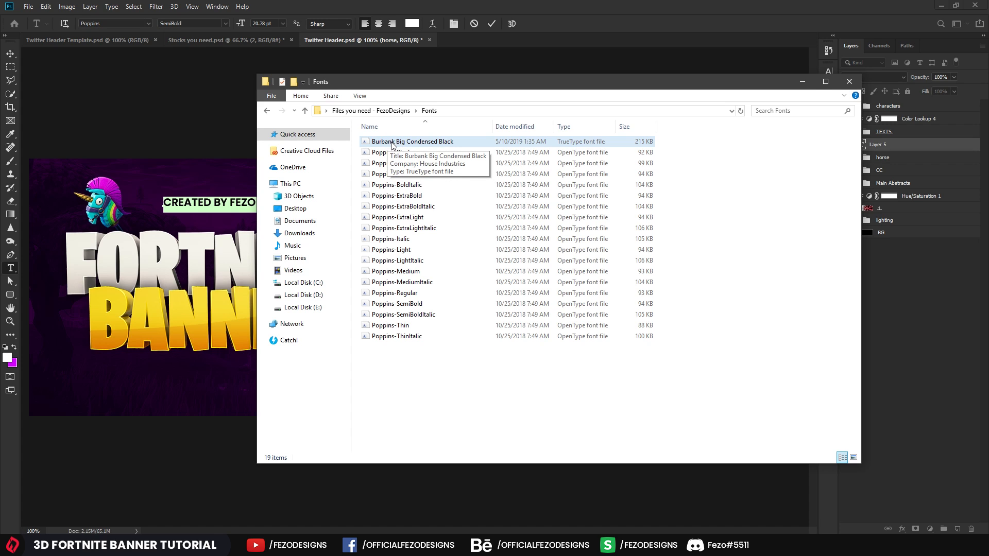
{"action": "left_click", "coordinate": [576, 21]}
Step: Set the font of the selected CREATED BY FEZODESIGNS text to Burbank Big Condensed Black
{"action": "left_click", "coordinate": [122, 23]}
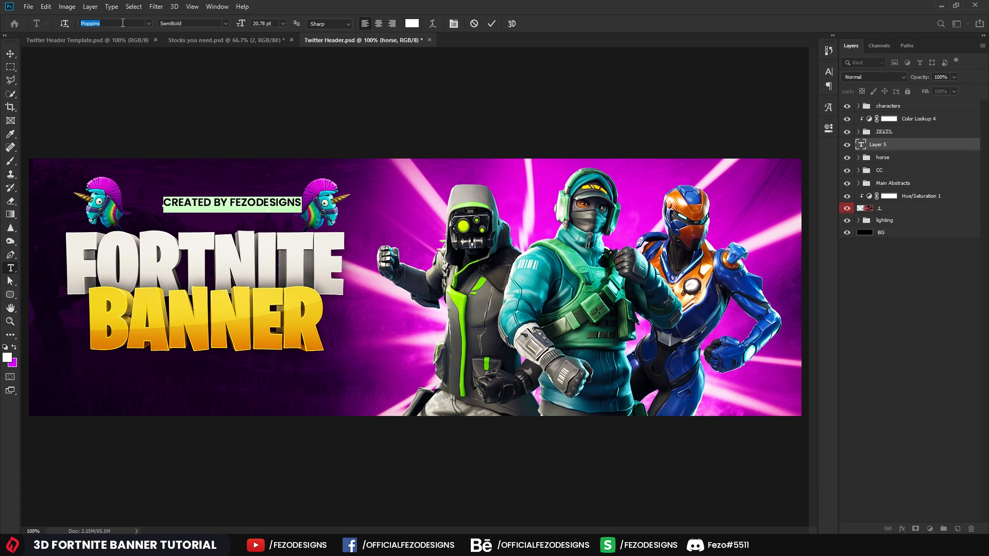
{"action": "type", "text": "burban"}
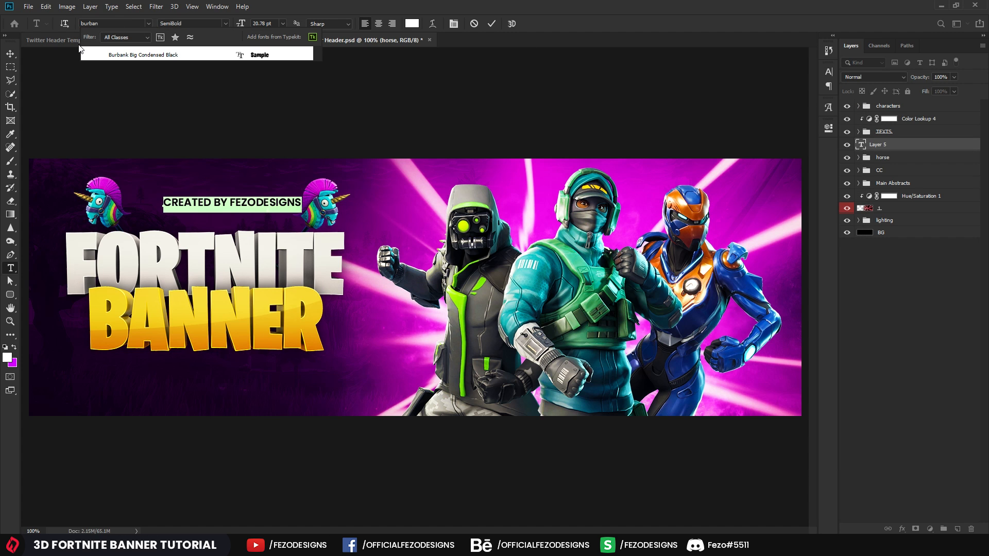
{"action": "left_click", "coordinate": [112, 55]}
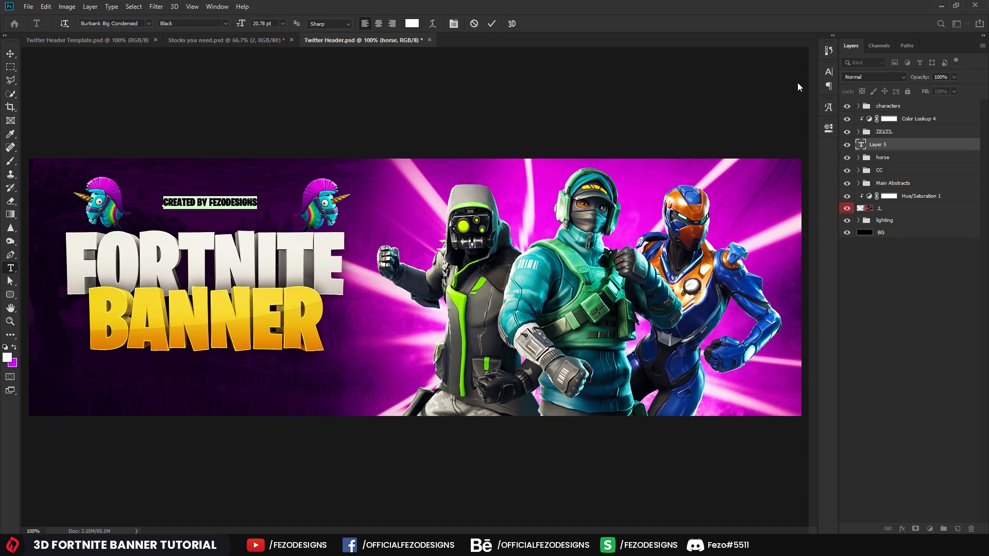
Step: Set the CREATED BY FEZODESIGNS text size to 31.78 pt and its tracking to 50
{"action": "left_click", "coordinate": [827, 72]}
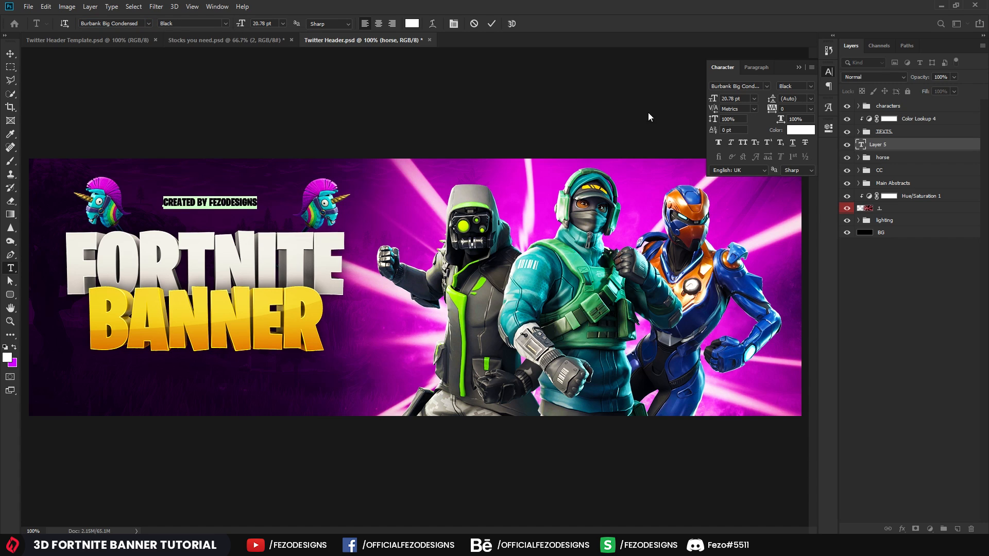
{"action": "left_click_drag", "start_coordinate": [713, 101], "coordinate": [719, 100]}
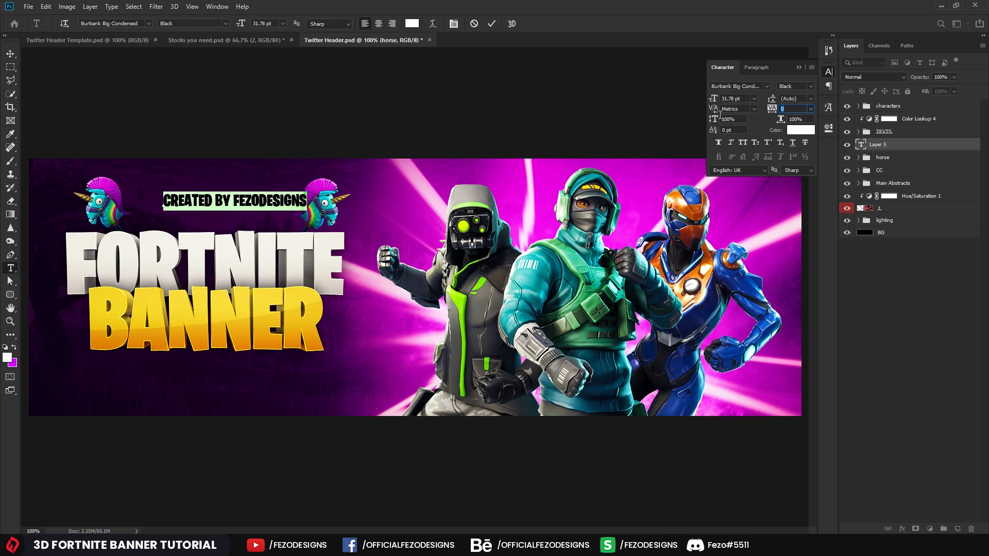
{"action": "type", "text": "50"}
{"action": "key", "text": "Return"}
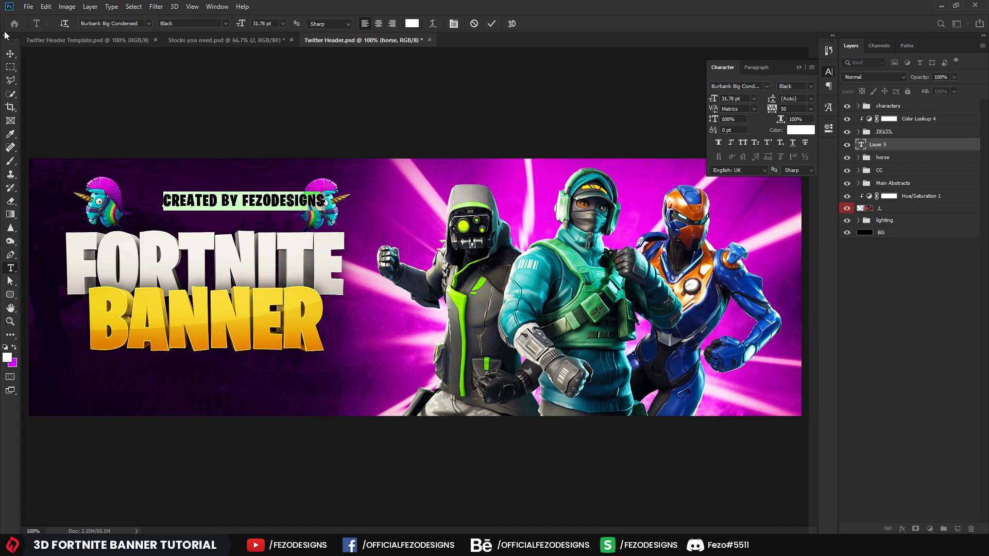
Step: Commit the CREATED BY FEZODESIGNS text and move it left and down, between the pickaxe heads just above FORTNITE
{"action": "left_click", "coordinate": [10, 54]}
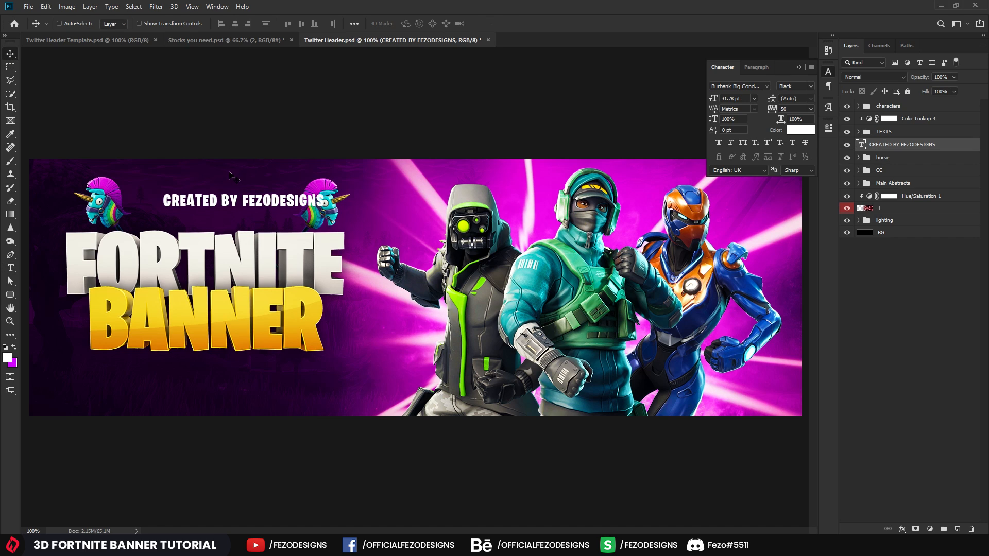
{"action": "left_click_drag", "start_coordinate": [229, 173], "coordinate": [203, 184]}
{"action": "key", "text": "Left"}
{"action": "key", "text": "Left"}
{"action": "key", "text": "Left"}
{"action": "key", "text": "Left"}
{"action": "key", "text": "Left"}
{"action": "key", "text": "Left"}
{"action": "key", "text": "Left"}
{"action": "key", "text": "Left"}
{"action": "key", "text": "Left"}
{"action": "key", "text": "Left"}
{"action": "key", "text": "Left"}
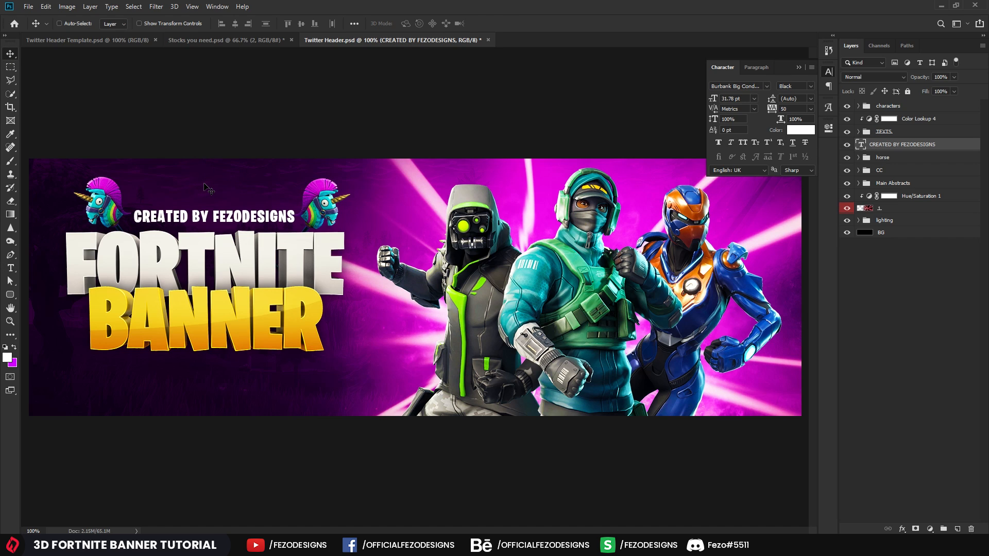
{"action": "key", "text": "Left"}
{"action": "key", "text": "Up"}
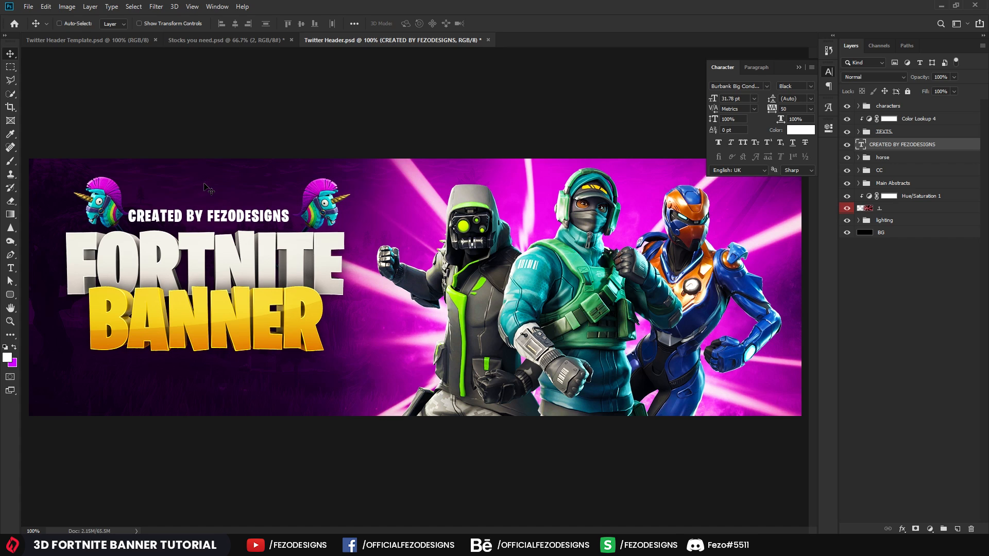
Step: Nudge the horse group left so the two pickaxe heads sit evenly over the FORTNITE lettering
{"action": "left_click", "coordinate": [897, 160]}
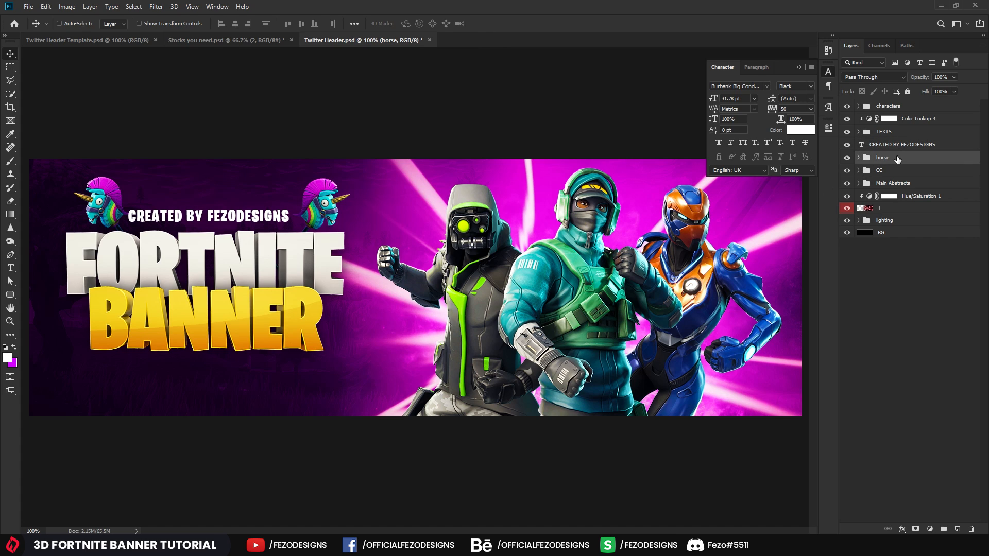
{"action": "key", "text": "Left"}
{"action": "key", "text": "Left"}
{"action": "key", "text": "Left"}
{"action": "key", "text": "Left"}
{"action": "key", "text": "Left"}
{"action": "key", "text": "Left"}
{"action": "key", "text": "Left"}
{"action": "key", "text": "Left"}
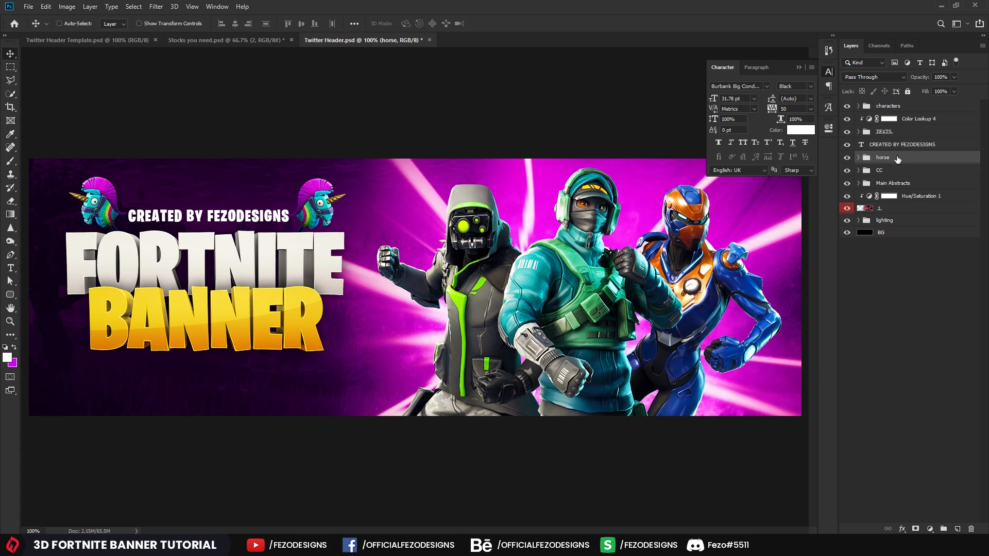
{"action": "key", "text": "Left"}
{"action": "key", "text": "Left"}
{"action": "key", "text": "Left"}
{"action": "key", "text": "Left"}
{"action": "key", "text": "Left"}
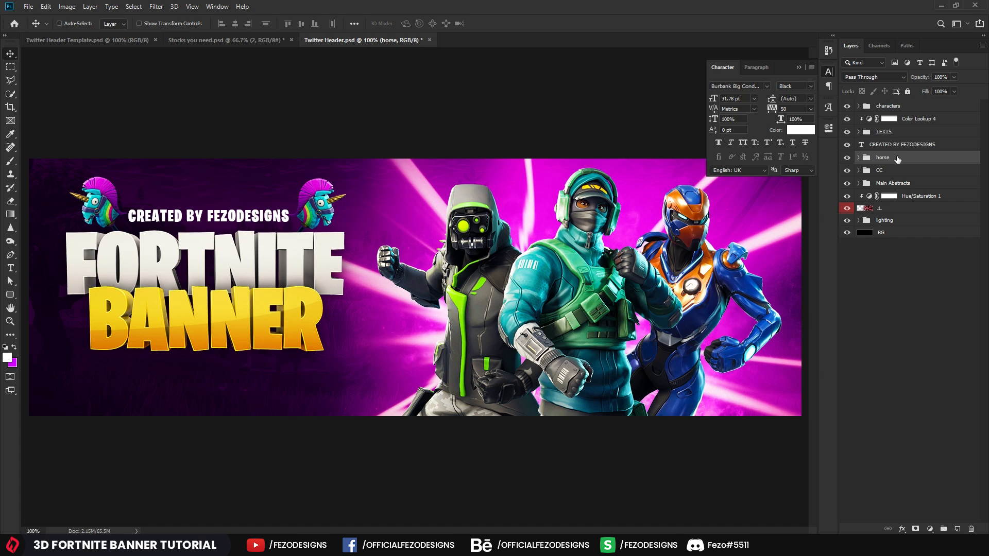
{"action": "key", "text": "Right"}
{"action": "key", "text": "Left"}
{"action": "key", "text": "Left"}
{"action": "key", "text": "Left"}
{"action": "key", "text": "Left"}
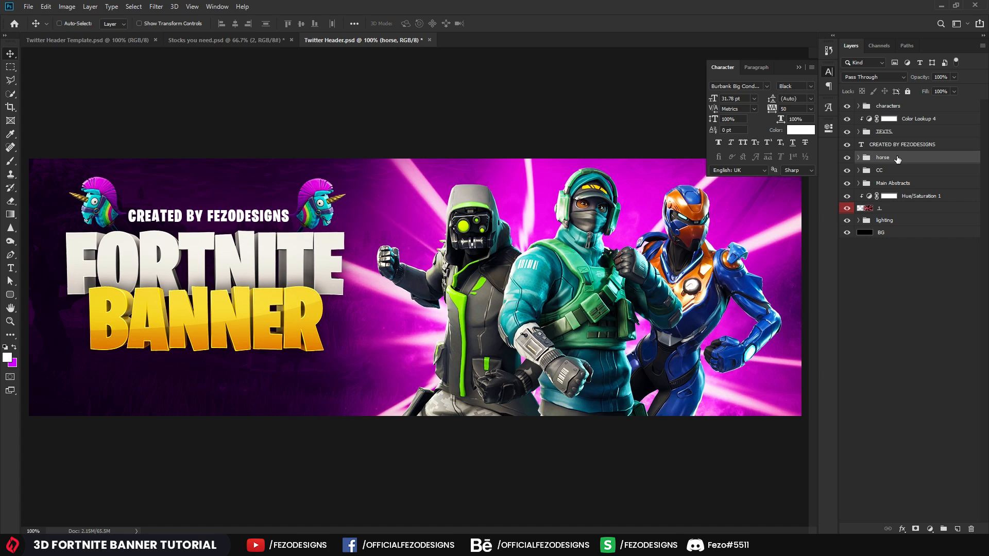
{"action": "key", "text": "Left"}
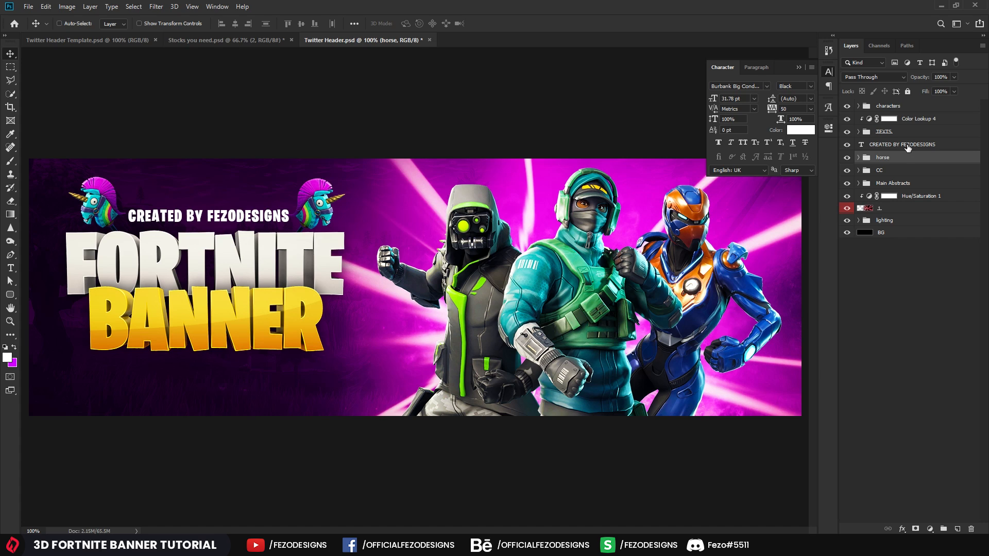
Step: Nudge the CREATED BY FEZODESIGNS text slightly left and scale it down proportionally to 88.67%
{"action": "left_click", "coordinate": [908, 148]}
{"action": "key", "text": "Left"}
{"action": "key", "text": "Left"}
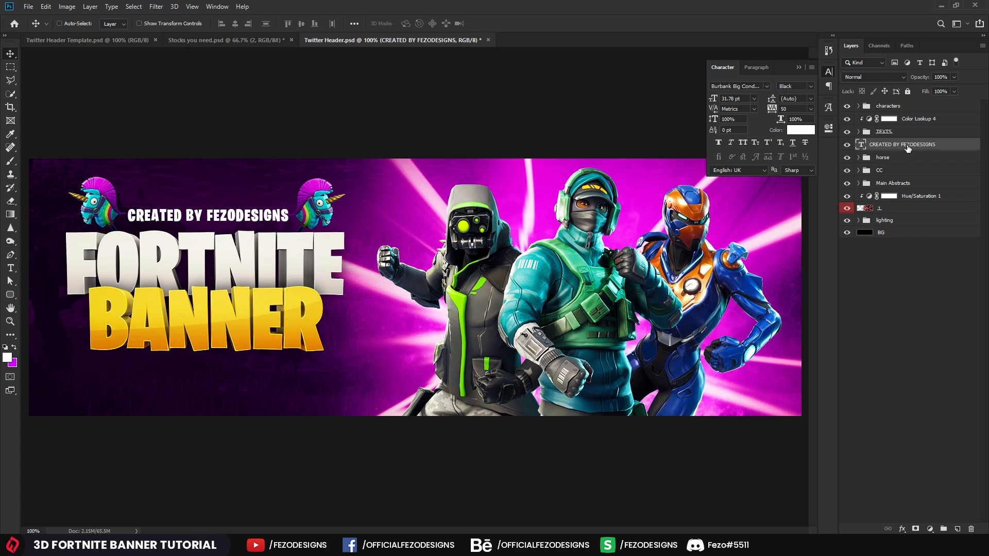
{"action": "key", "text": "ctrl+t"}
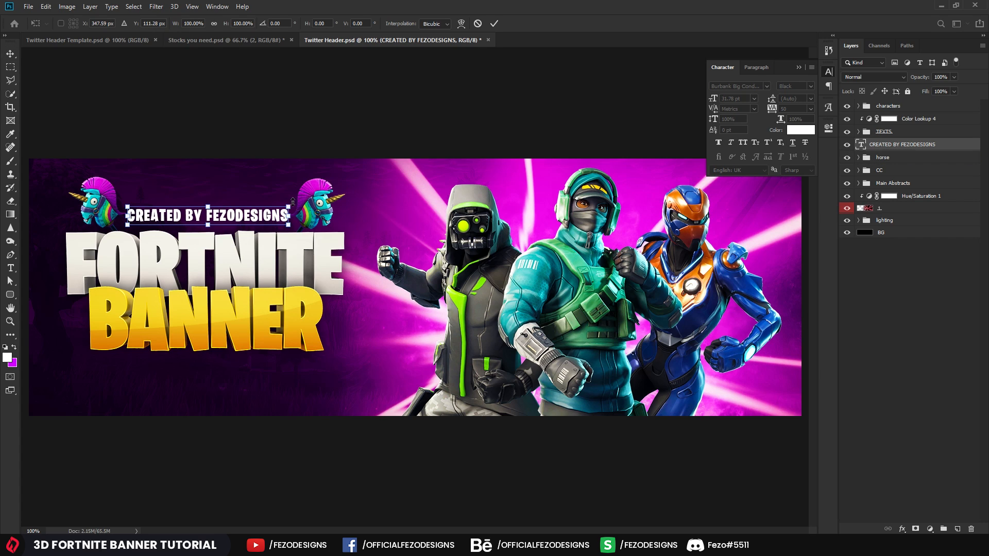
{"action": "left_click_drag", "start_coordinate": [292, 201], "coordinate": [271, 209]}
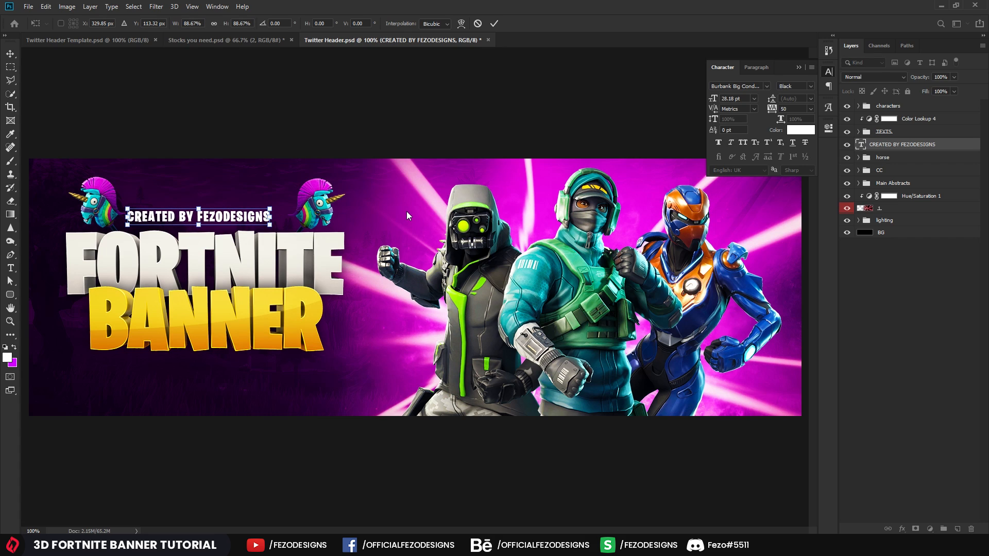
{"action": "key", "text": "Return"}
Step: Nudge the reduced CREATED BY FEZODESIGNS text right and fine-tune its height, centring it between the pickaxe heads
{"action": "key", "text": "Right"}
{"action": "key", "text": "Right"}
{"action": "key", "text": "Right"}
{"action": "key", "text": "Right"}
{"action": "key", "text": "Right"}
{"action": "key", "text": "Right"}
{"action": "key", "text": "Right"}
{"action": "key", "text": "Right"}
{"action": "key", "text": "Right"}
{"action": "key", "text": "Right"}
{"action": "key", "text": "Right"}
{"action": "key", "text": "Right"}
{"action": "key", "text": "Right"}
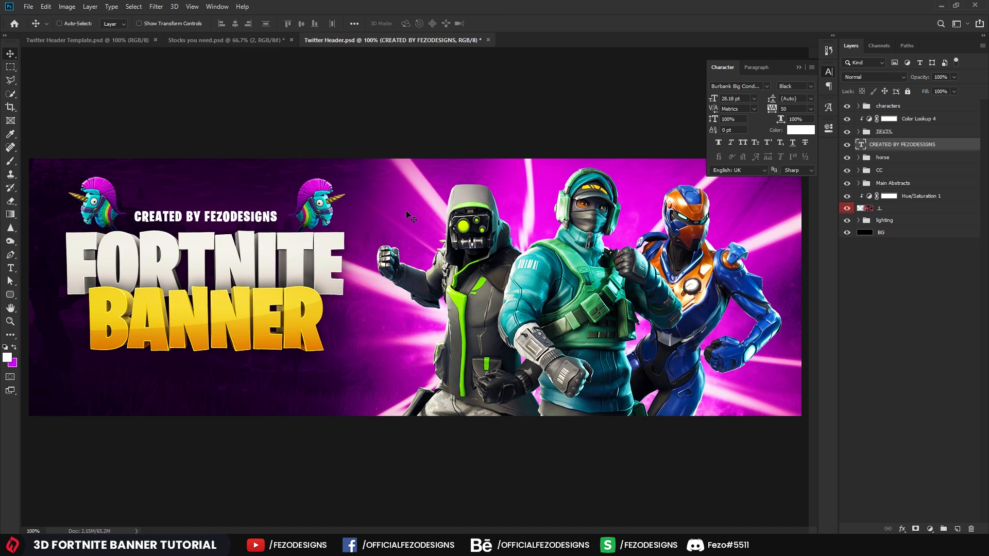
{"action": "key", "text": "Up"}
{"action": "key", "text": "Left"}
{"action": "key", "text": "Up"}
{"action": "key", "text": "Down"}
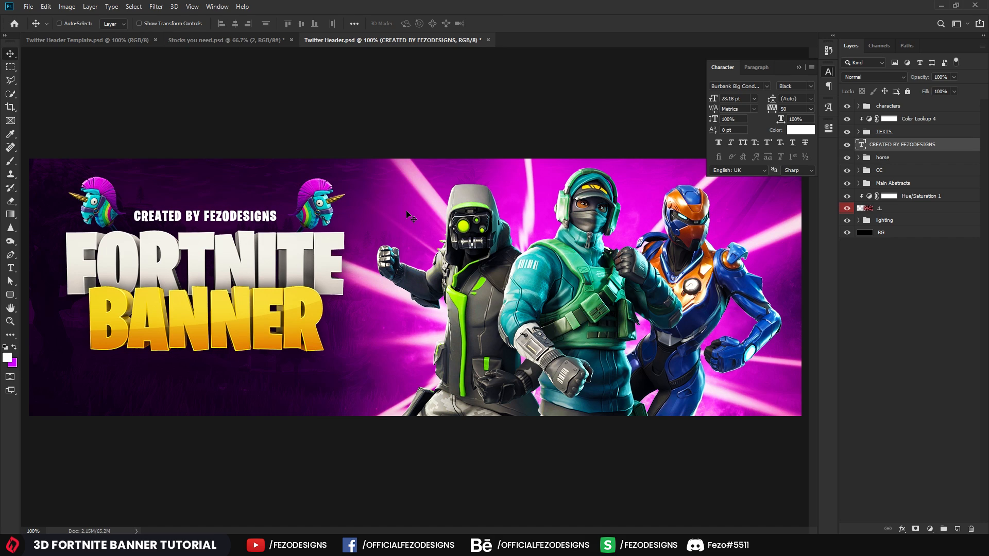
{"action": "key", "text": "Right"}
{"action": "key", "text": "Up"}
{"action": "key", "text": "Down"}
{"action": "key", "text": "Down"}
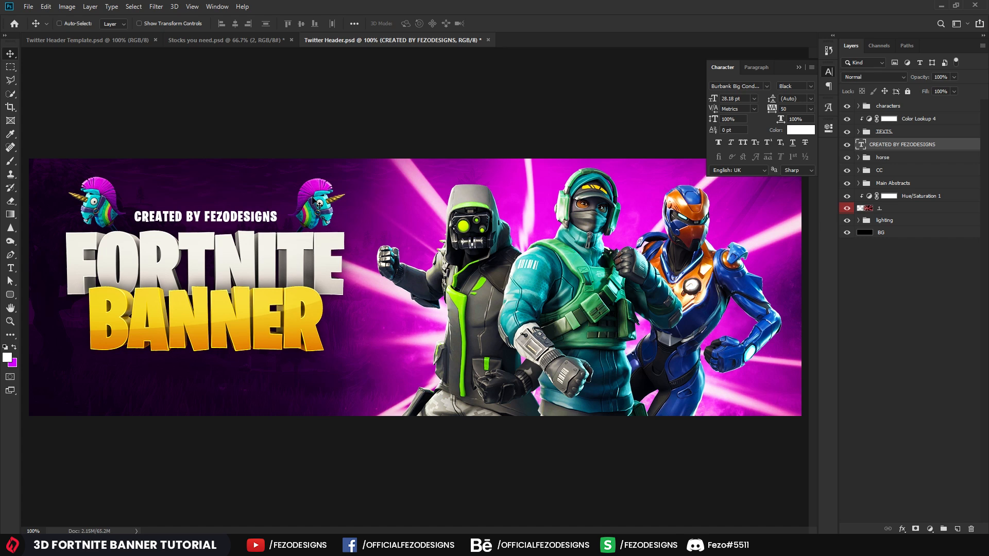
Step: Check the tagline's letter spacing in Twitter Header Template.psd and set the CREATED BY FEZODESIGNS tracking to 100 after trying 150
{"action": "left_click", "coordinate": [98, 41]}
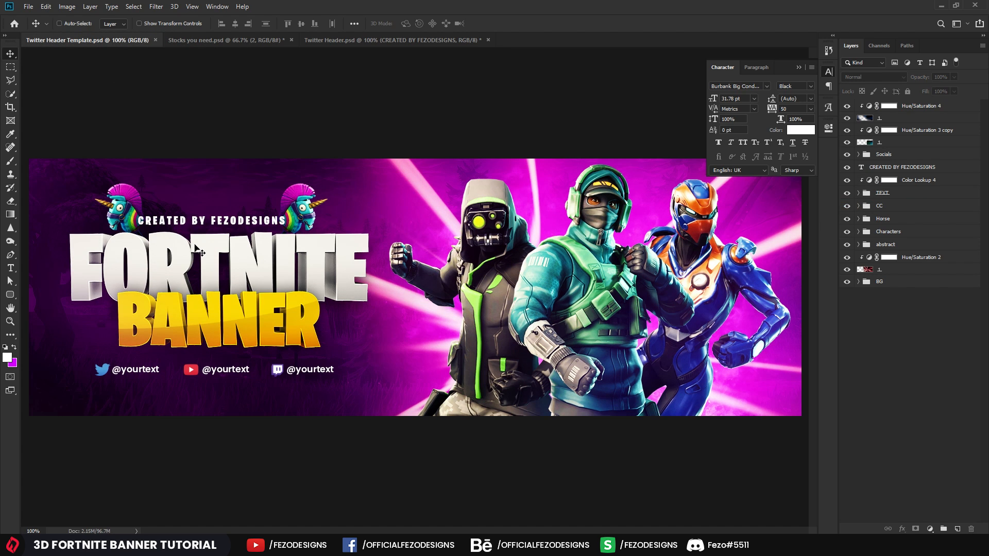
{"action": "left_click", "coordinate": [366, 40]}
{"action": "key", "text": "t"}
{"action": "left_click", "coordinate": [193, 216]}
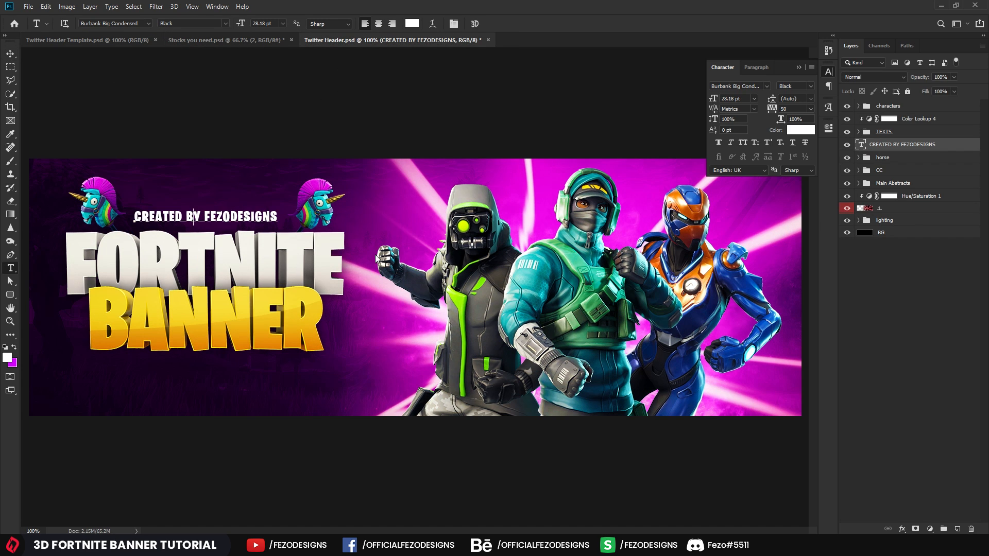
{"action": "key", "text": "ctrl+a"}
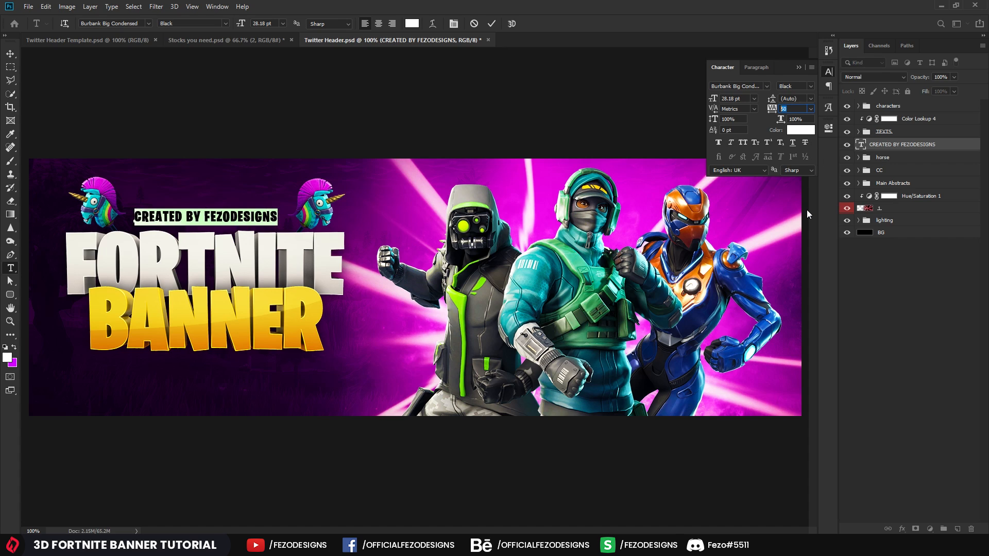
{"action": "type", "text": "150"}
{"action": "key", "text": "Return"}
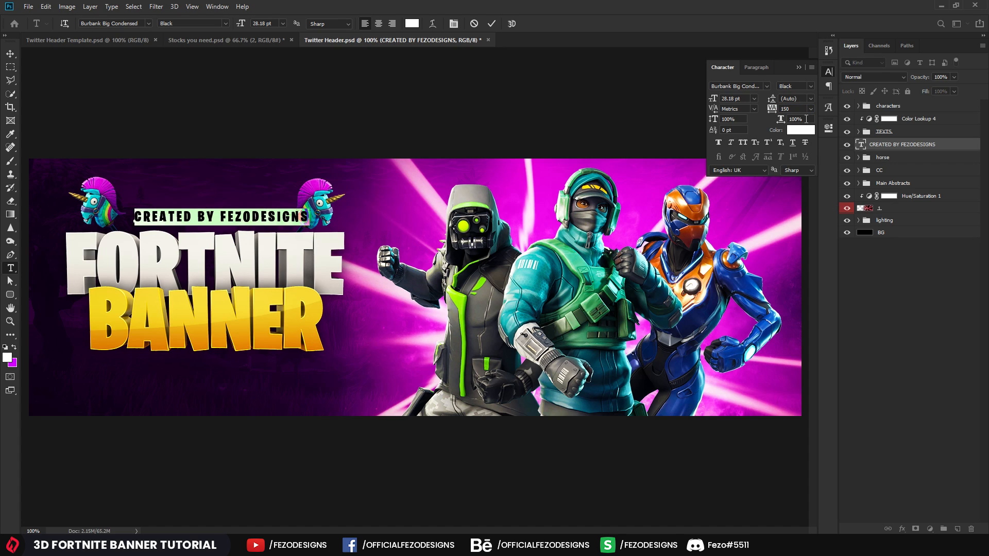
{"action": "left_click", "coordinate": [790, 108]}
{"action": "key", "text": "Return"}
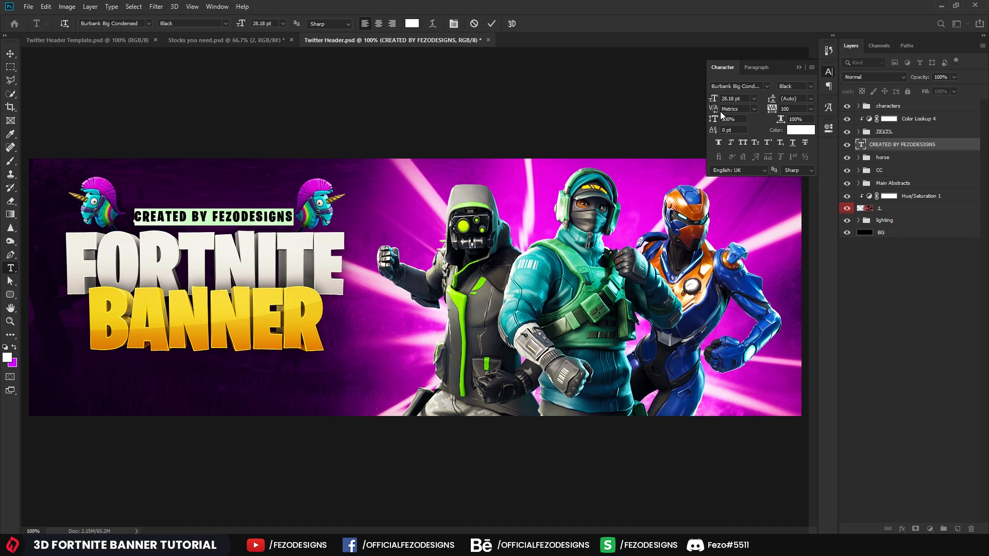
Step: Shift the wider-spaced CREATED BY FEZODESIGNS text slightly left to recentre it between the pickaxe heads
{"action": "left_click", "coordinate": [10, 53]}
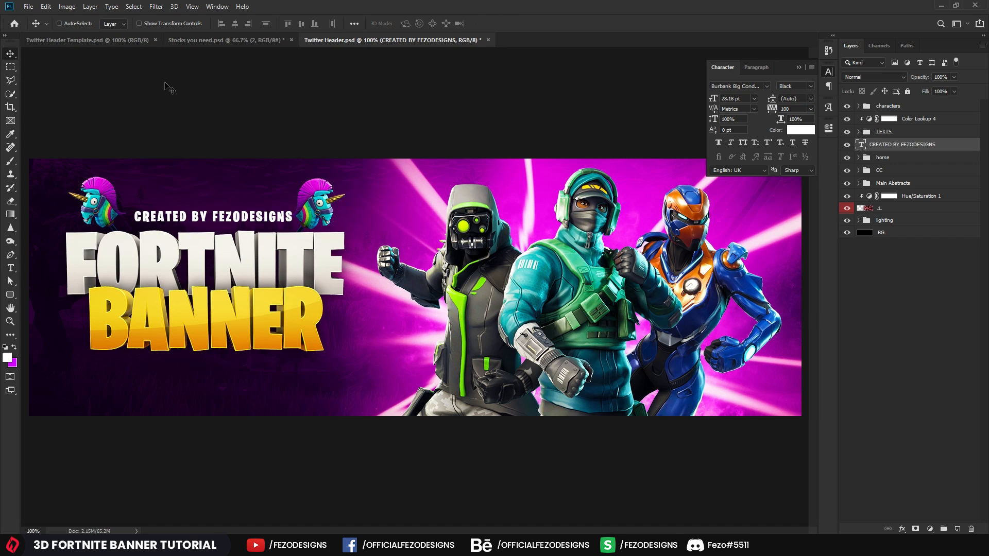
{"action": "key", "text": "Left"}
{"action": "key", "text": "Left"}
{"action": "key", "text": "Left"}
{"action": "key", "text": "Left"}
{"action": "key", "text": "Left"}
{"action": "key", "text": "Left"}
{"action": "key", "text": "Left"}
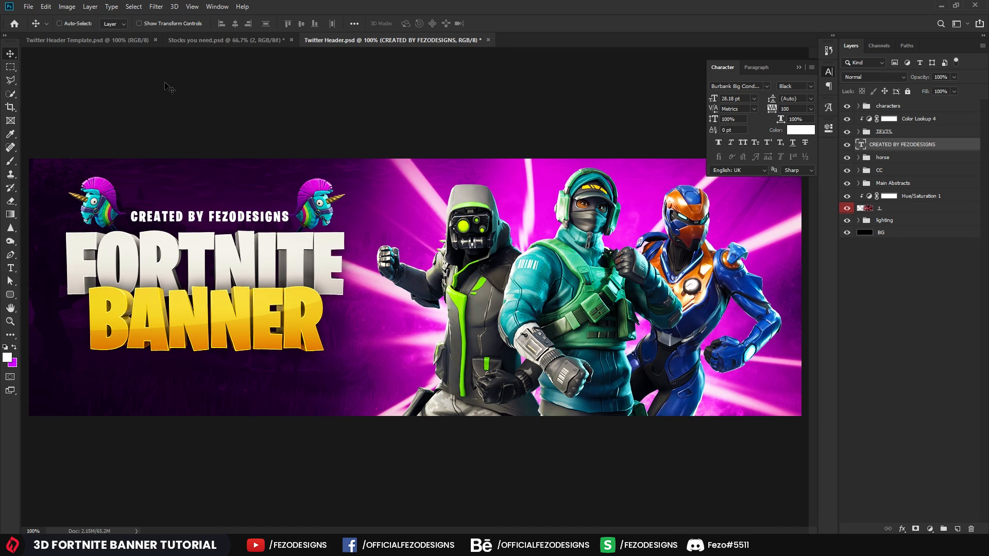
{"action": "key", "text": "Right"}
{"action": "key", "text": "Right"}
{"action": "key", "text": "Right"}
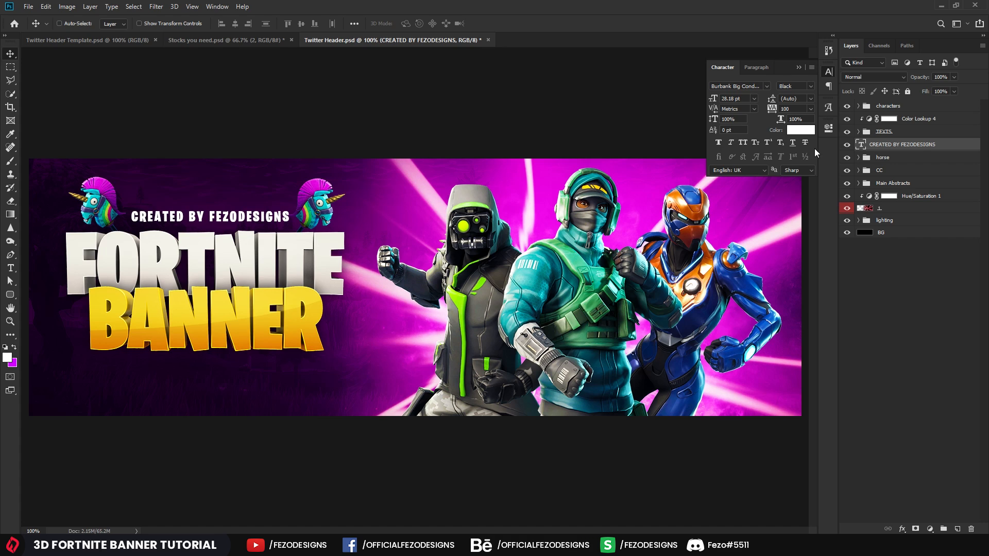
Step: Scale the CREATED BY FEZODESIGNS text up proportionally to 107.32% and nudge it into place above FORTNITE
{"action": "key", "text": "ctrl+t"}
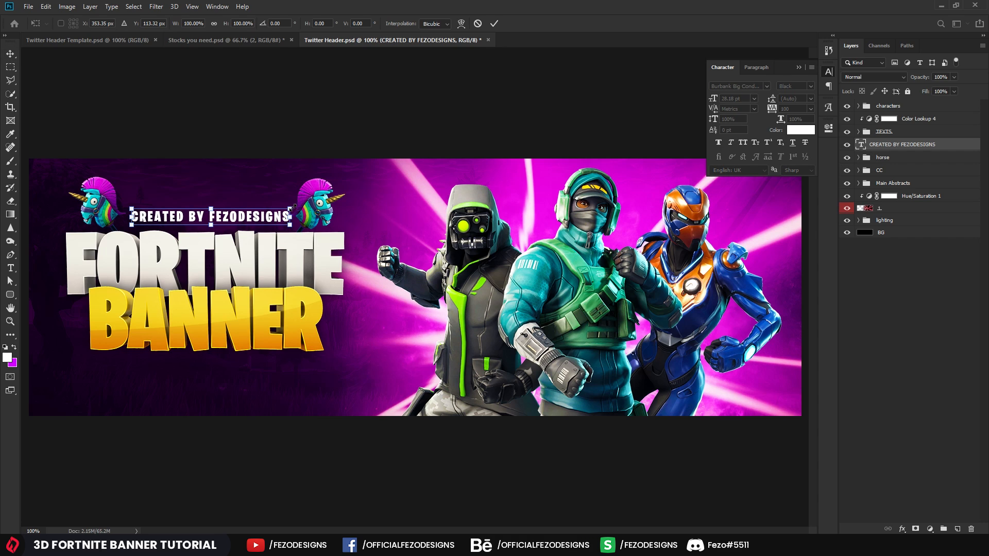
{"action": "left_click_drag", "start_coordinate": [291, 208], "coordinate": [304, 212]}
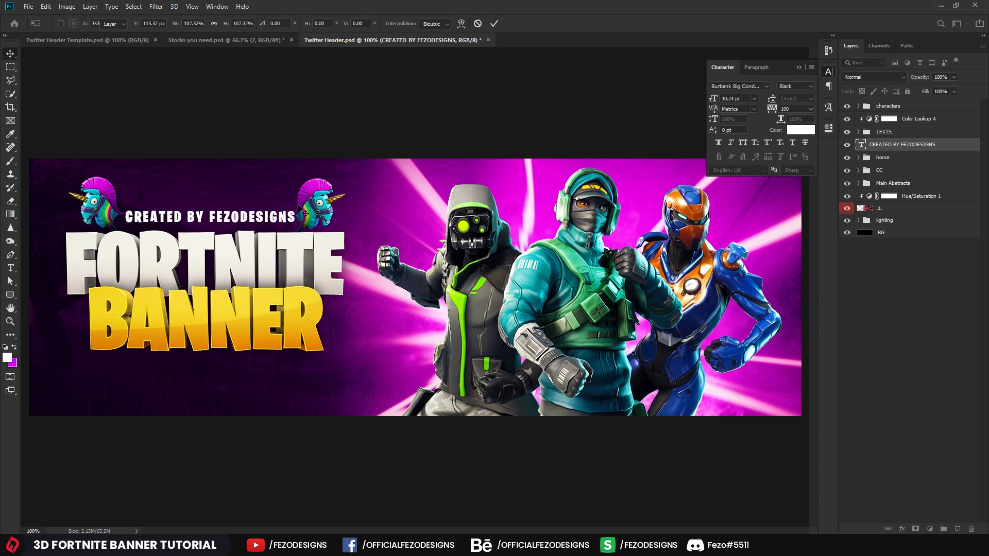
{"action": "key", "text": "Return"}
{"action": "key", "text": "Up"}
{"action": "key", "text": "Up"}
{"action": "key", "text": "Right"}
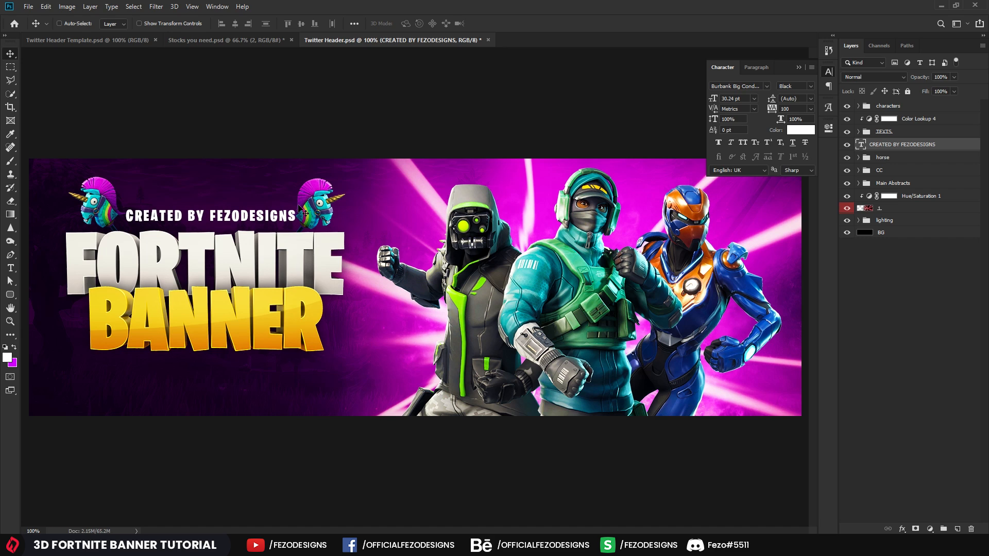
{"action": "key", "text": "Left"}
{"action": "key", "text": "Left"}
{"action": "key", "text": "Down"}
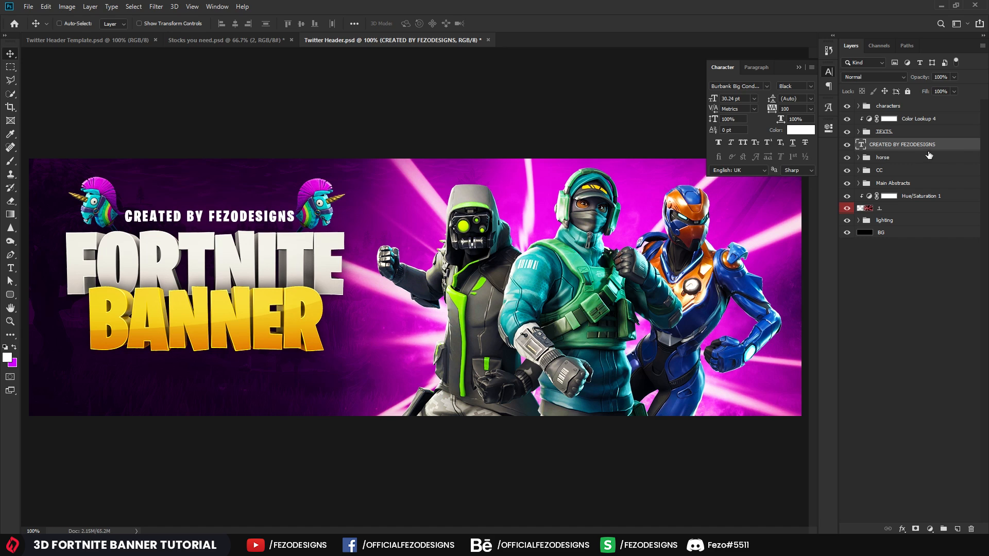
Step: Add a drop shadow to the CREATED BY FEZODESIGNS text with 25% opacity, 5 px distance and 10 px size
{"action": "double_click", "coordinate": [952, 146]}
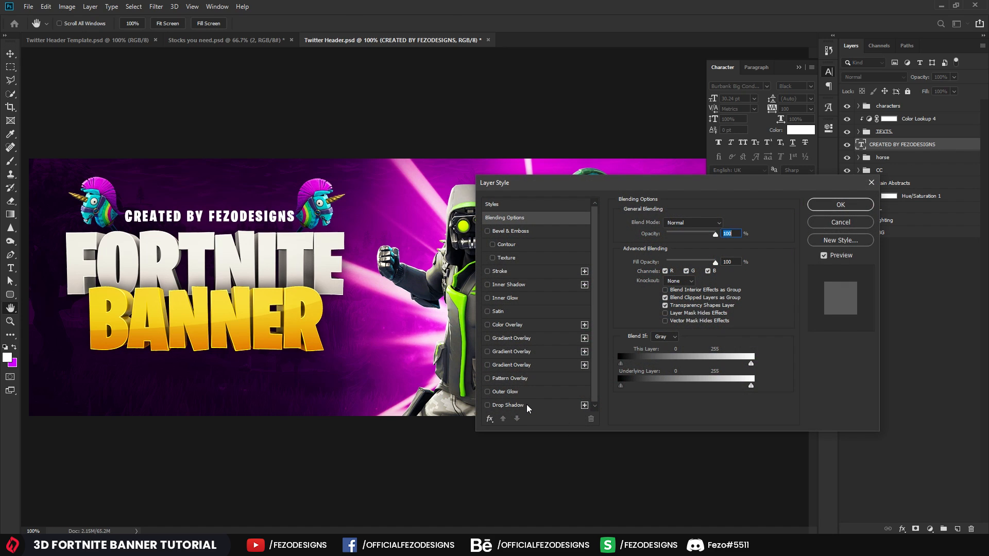
{"action": "left_click", "coordinate": [525, 406]}
{"action": "left_click", "coordinate": [728, 237]}
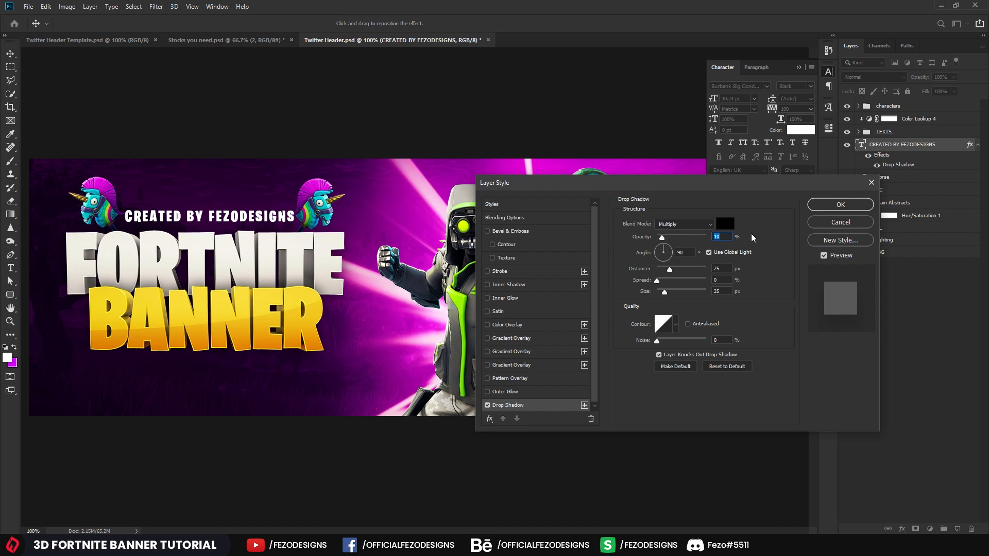
{"action": "type", "text": "25"}
{"action": "left_click", "coordinate": [729, 267]}
{"action": "type", "text": "5"}
{"action": "left_click", "coordinate": [725, 292]}
Step: Compare the text with and without the drop shadow, set the shadow's opacity to 55% and apply the style
{"action": "left_click", "coordinate": [487, 405]}
{"action": "left_click", "coordinate": [487, 405]}
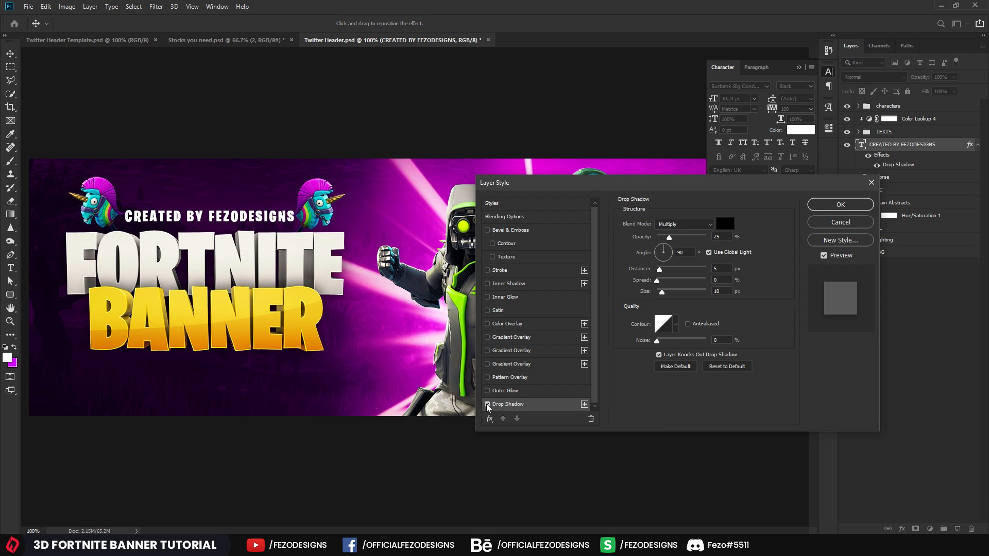
{"action": "left_click", "coordinate": [487, 404]}
{"action": "left_click", "coordinate": [487, 405]}
{"action": "type", "text": "55"}
{"action": "key", "text": "Return"}
Step: Examine the CREATED BY FEZODESIGNS text and its drop shadow up close, then view the whole banner again
{"action": "key", "text": "z"}
{"action": "left_click", "coordinate": [216, 212]}
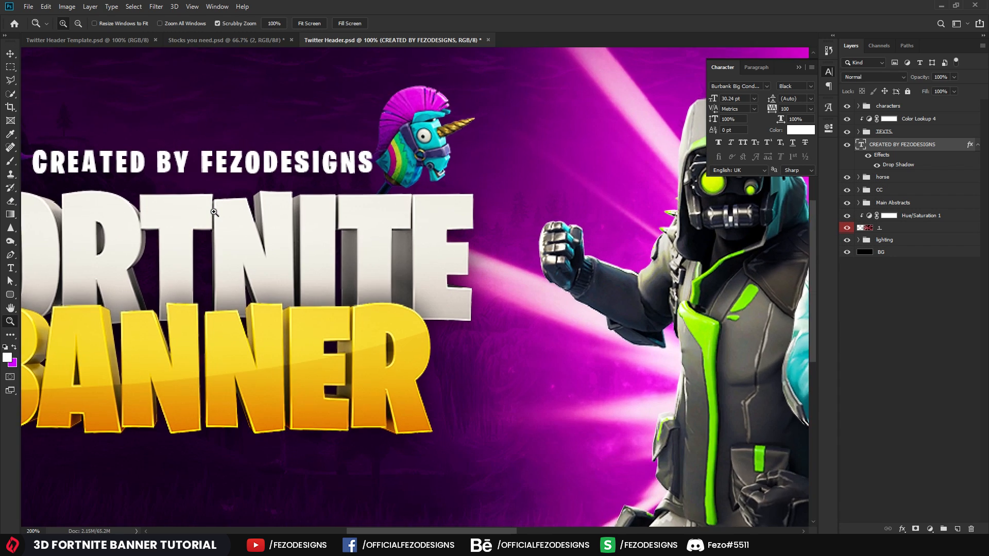
{"action": "left_click", "coordinate": [216, 212]}
{"action": "left_click_drag", "start_coordinate": [325, 149], "coordinate": [360, 222]}
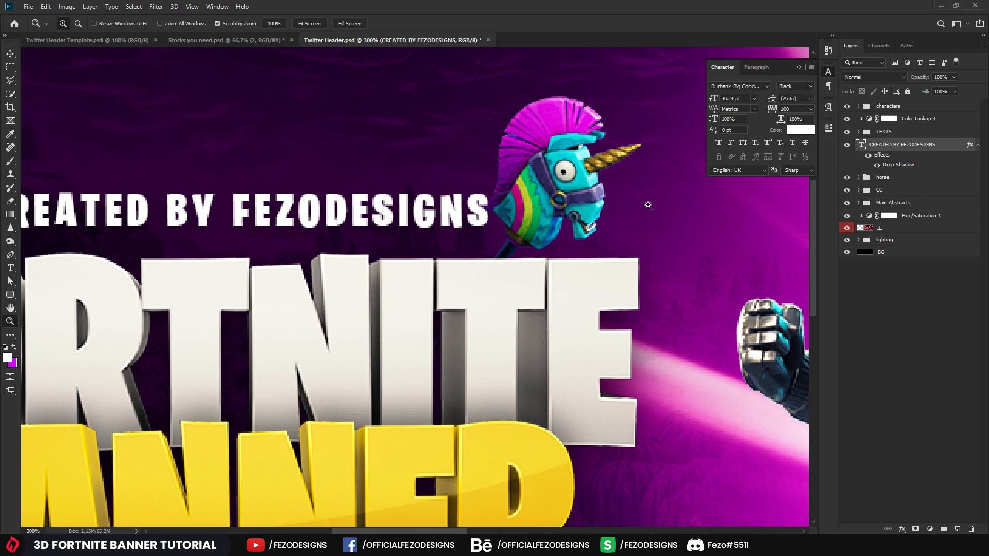
{"action": "left_click", "coordinate": [868, 155]}
{"action": "left_click_drag", "start_coordinate": [324, 204], "coordinate": [529, 220]}
{"action": "key", "text": "v"}
{"action": "key", "text": "z"}
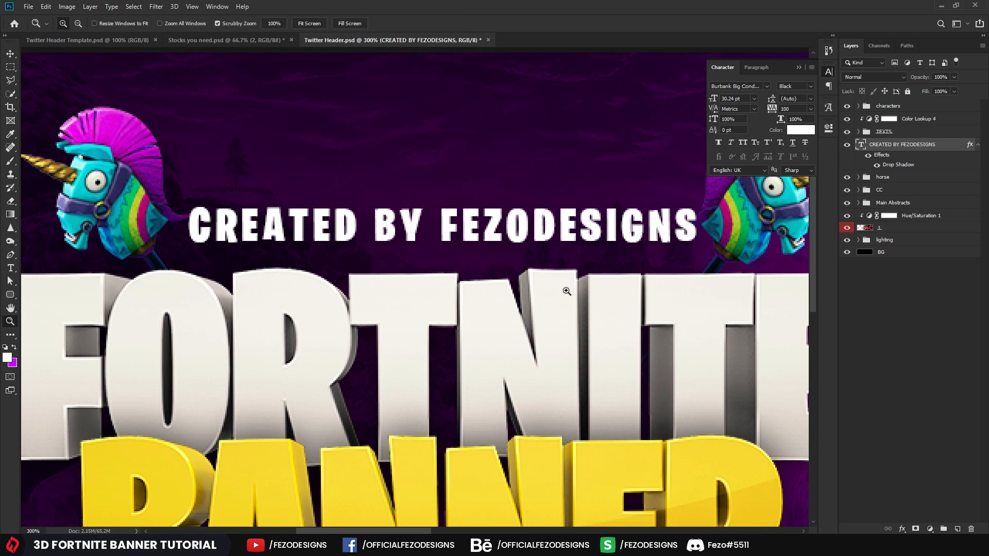
{"action": "left_click_drag", "start_coordinate": [566, 289], "coordinate": [294, 271]}
{"action": "left_click", "coordinate": [284, 236]}
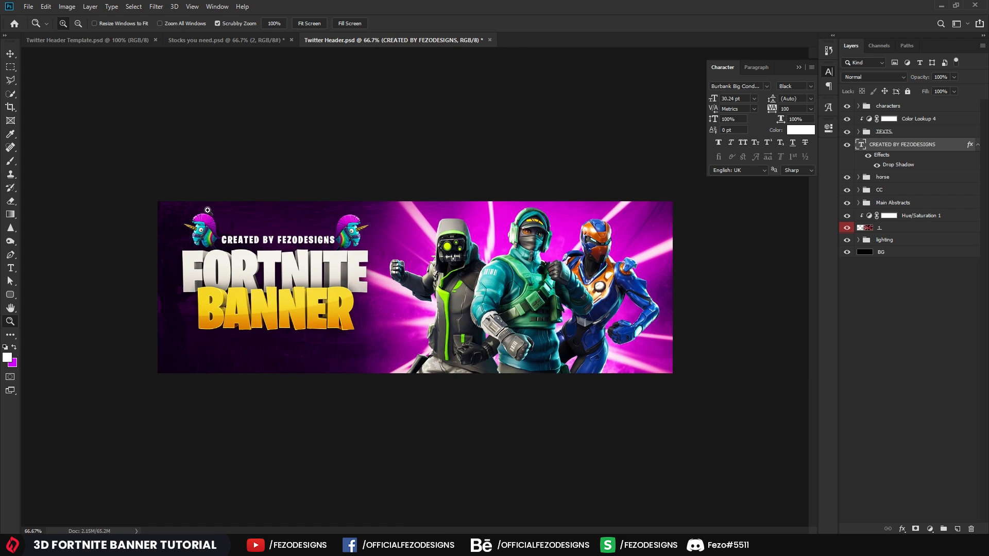
{"action": "left_click", "coordinate": [242, 330]}
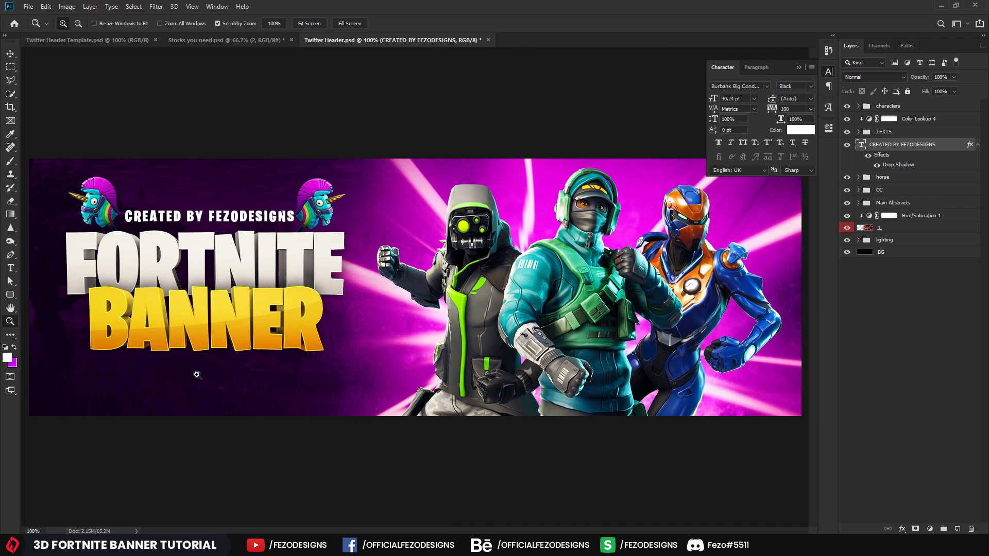
Step: Check the social handle row in the Twitter Header Template, then return to the Twitter Header document
{"action": "left_click", "coordinate": [132, 41]}
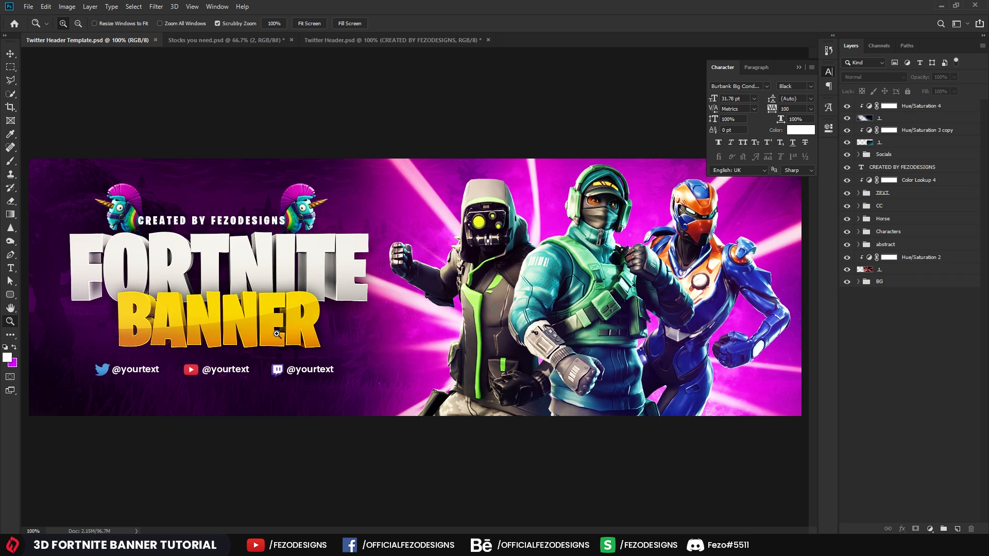
{"action": "left_click", "coordinate": [393, 40]}
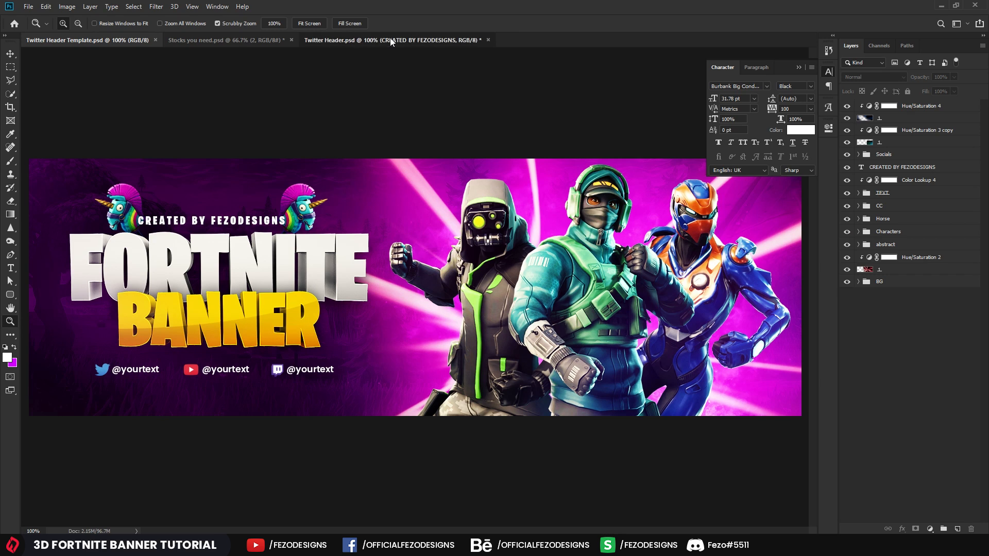
{"action": "key", "text": "t"}
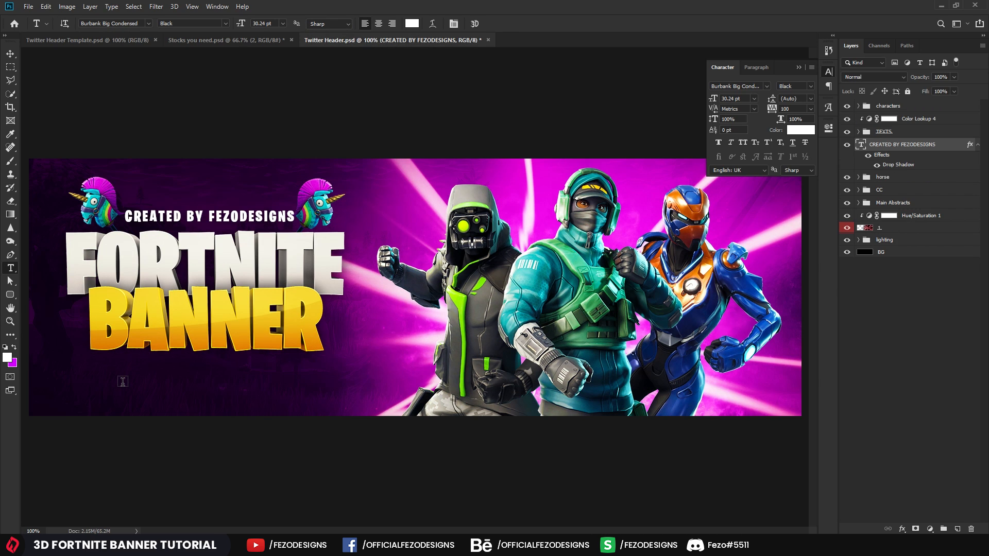
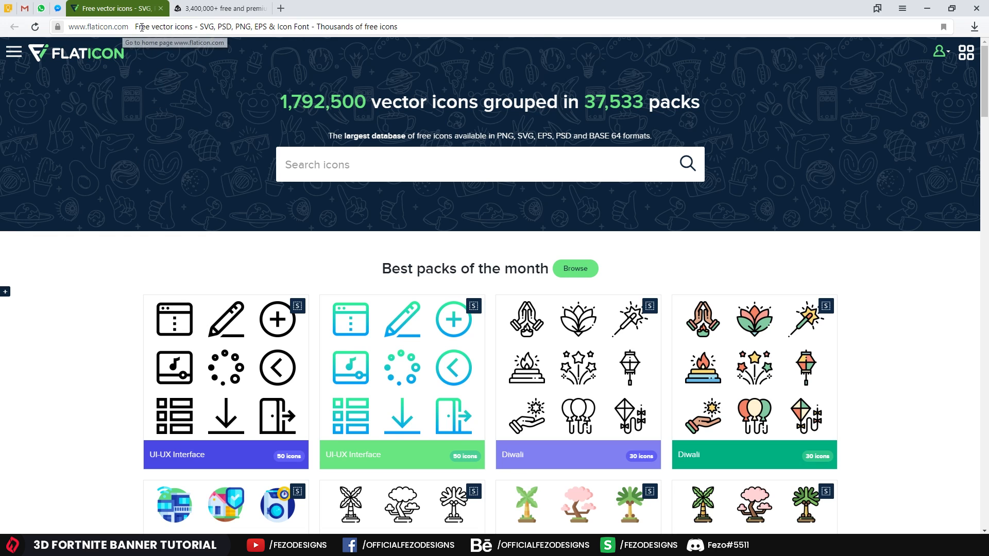
Step: Search Iconfinder in the browser for "twitter" and limit the results to free icons
{"action": "left_click", "coordinate": [227, 8]}
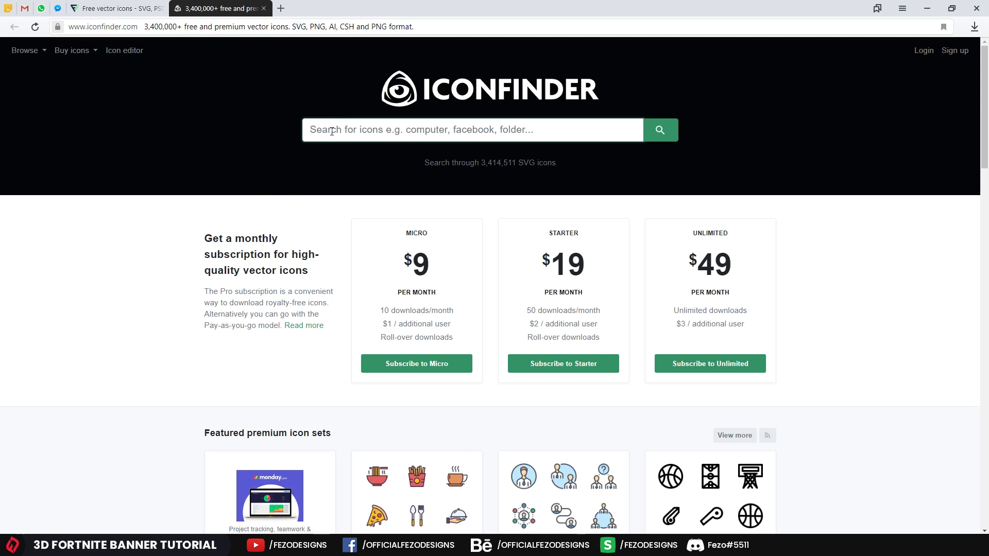
{"action": "type", "text": "twitter"}
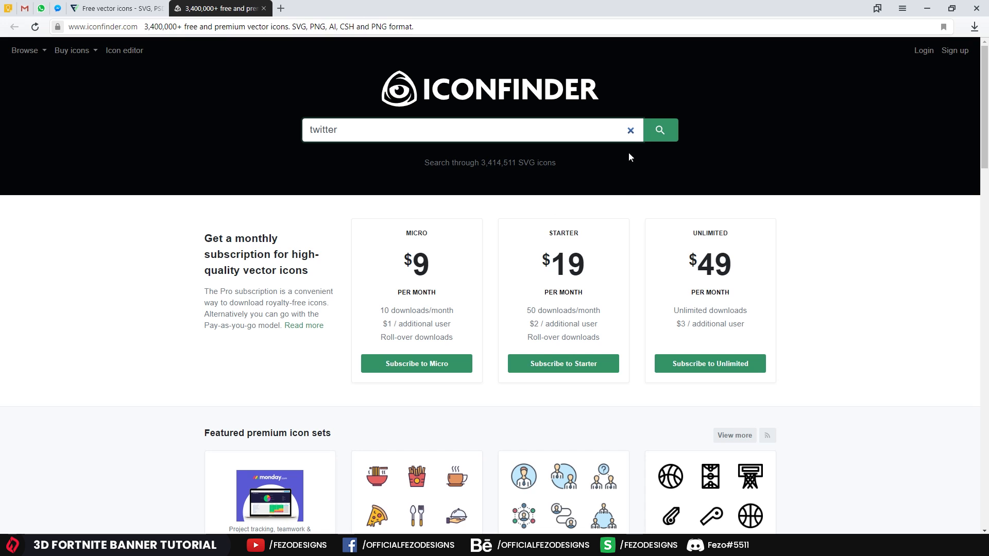
{"action": "left_click", "coordinate": [662, 132]}
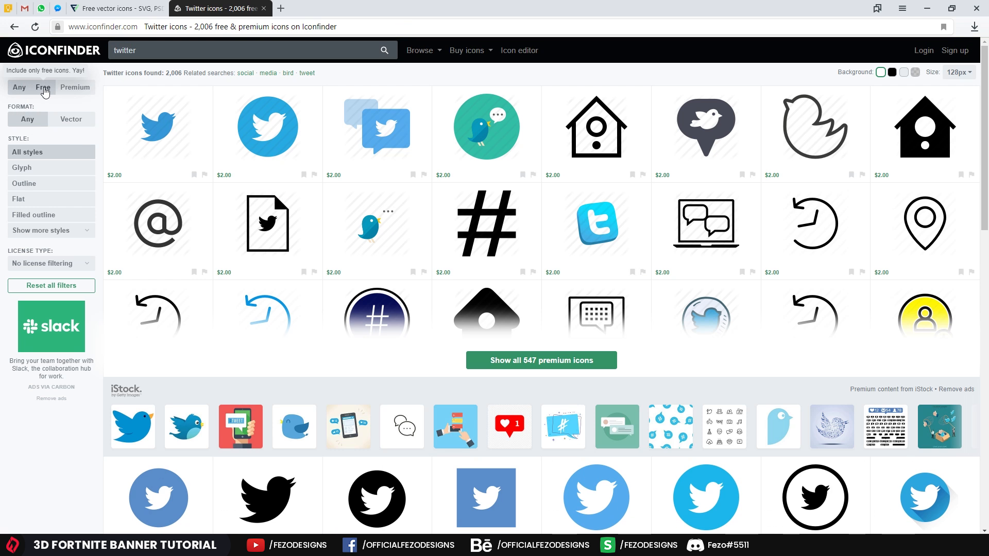
{"action": "left_click", "coordinate": [44, 88]}
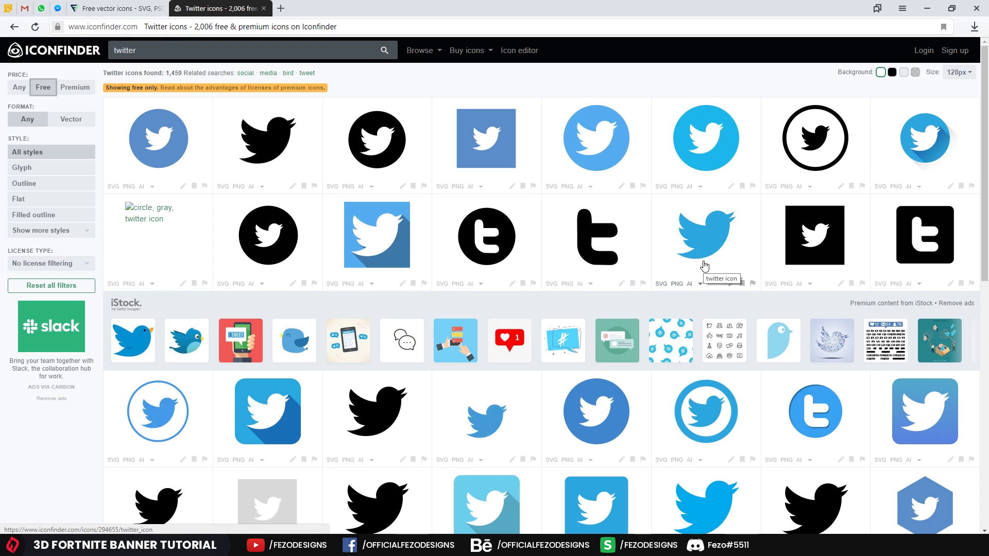
Step: Download the plain blue Twitter bird icon in SVG format to the Desktop
{"action": "left_click", "coordinate": [661, 285]}
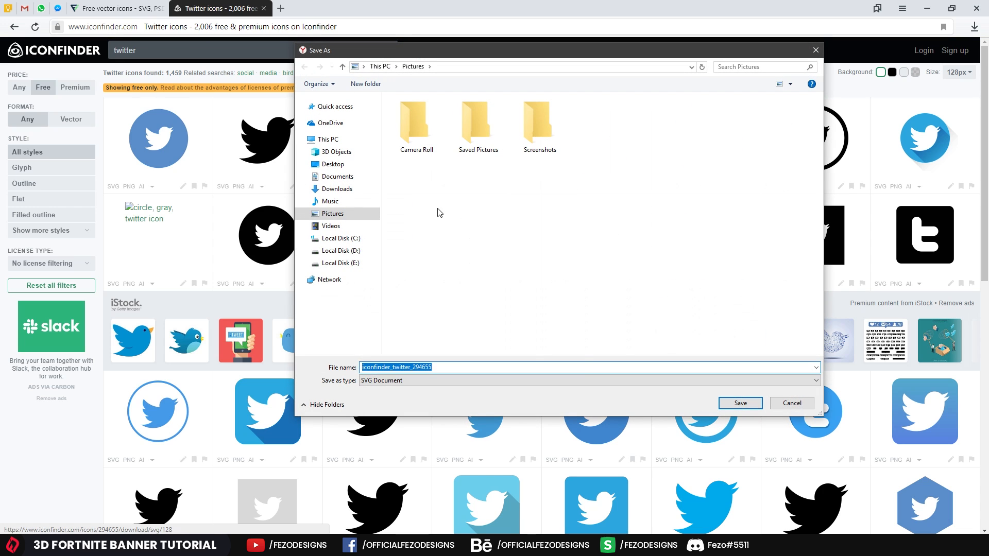
{"action": "left_click", "coordinate": [332, 164]}
{"action": "left_click", "coordinate": [744, 401]}
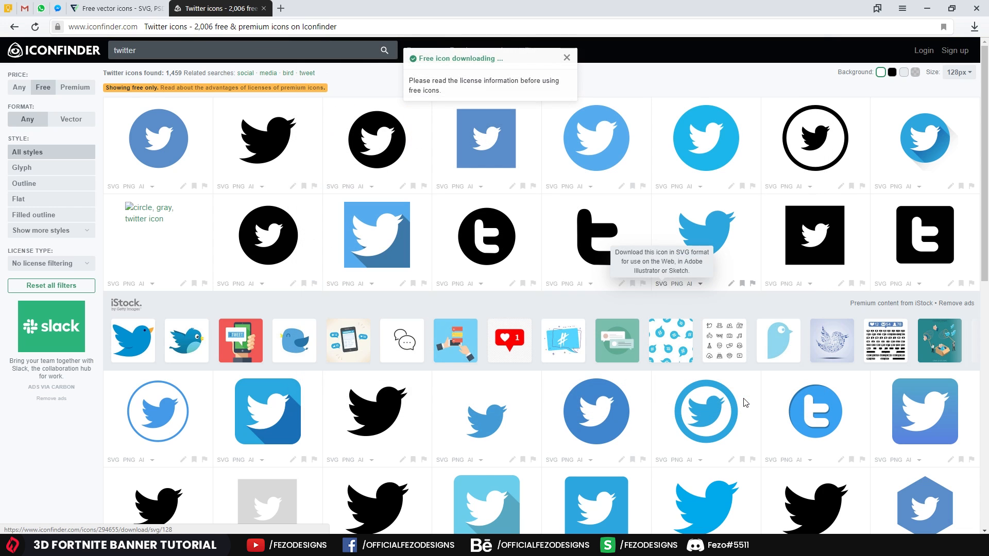
Step: Open the blue Twitter bird in the Iconfinder editor and try moving it around the canvas
{"action": "left_click", "coordinate": [731, 284]}
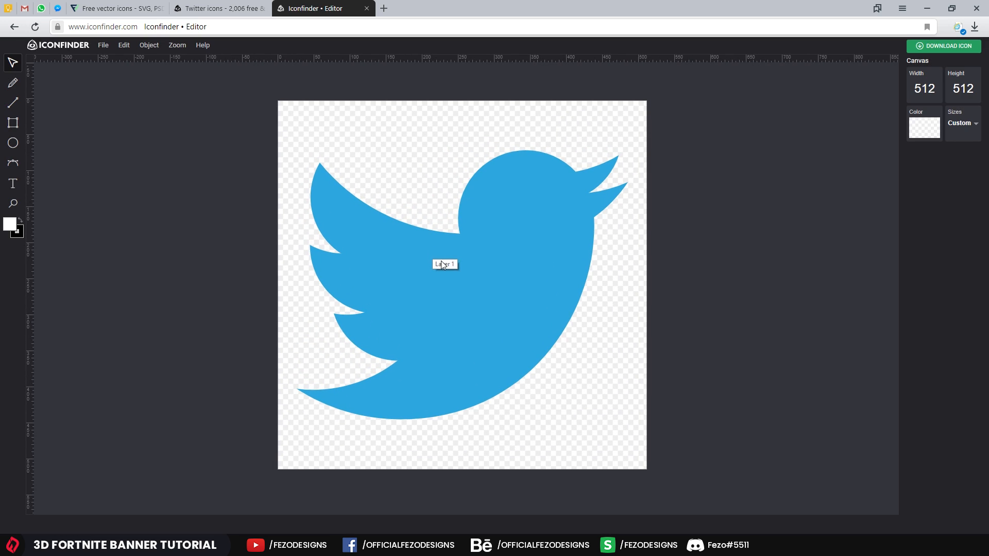
{"action": "left_click", "coordinate": [432, 258]}
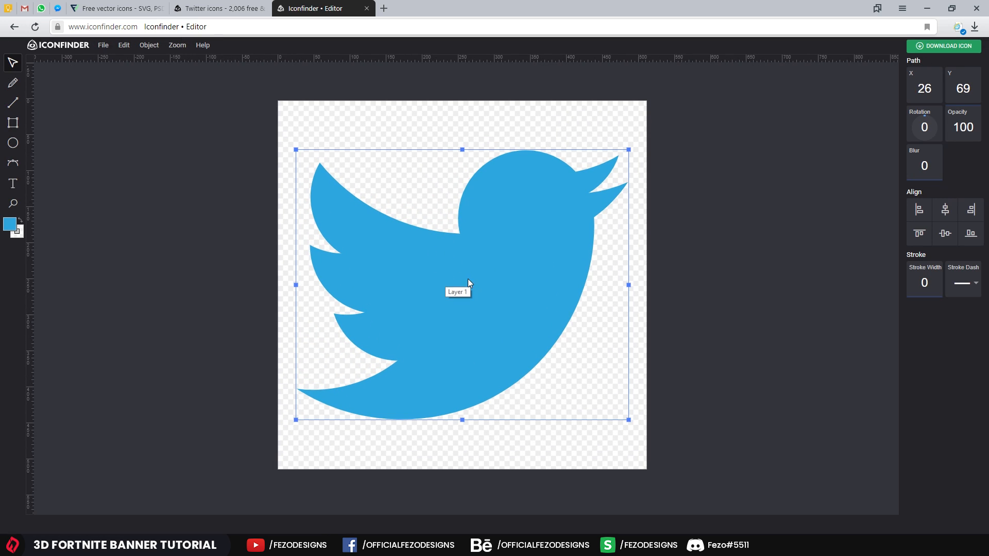
{"action": "left_click_drag", "start_coordinate": [468, 279], "coordinate": [474, 267]}
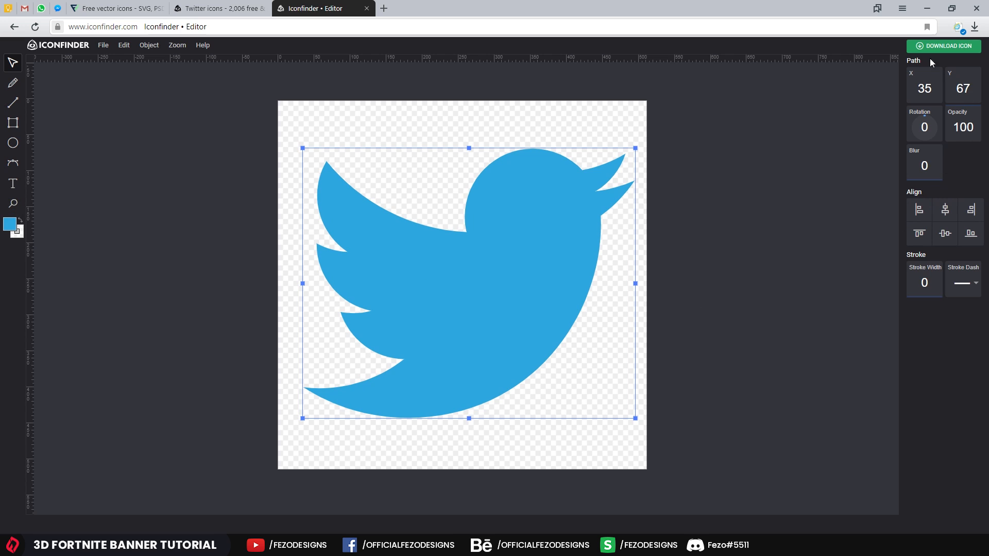
{"action": "mouse_move", "coordinate": [550, 211]}
{"action": "left_mouse_down"}
{"action": "mouse_move", "coordinate": [534, 225]}
{"action": "mouse_move", "coordinate": [550, 213]}
{"action": "left_mouse_up"}
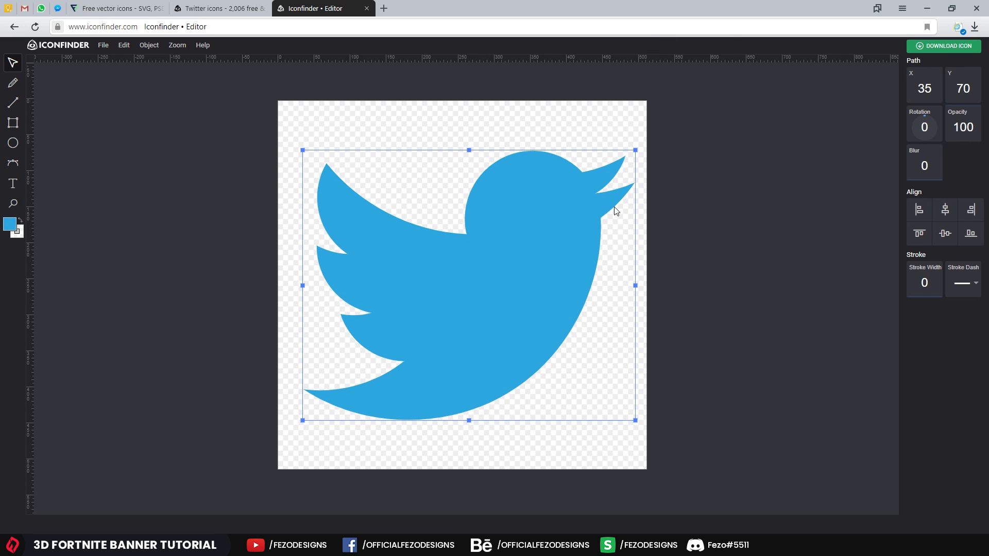
{"action": "left_click_drag", "start_coordinate": [545, 210], "coordinate": [522, 221]}
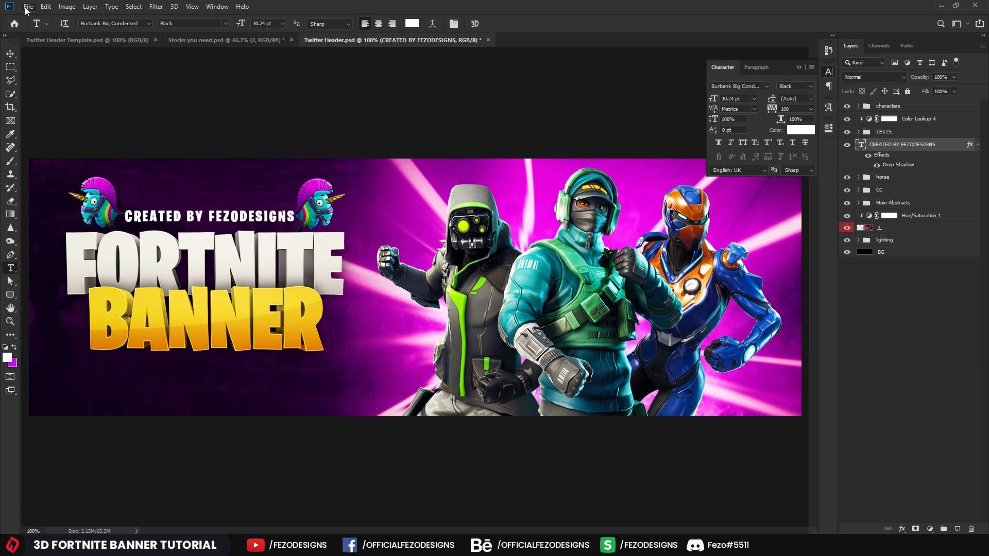
Step: Switch to Photoshop and place iconfinder_twitter_294655 from the Desktop as an embedded file in the Twitter header
{"action": "left_click", "coordinate": [28, 7]}
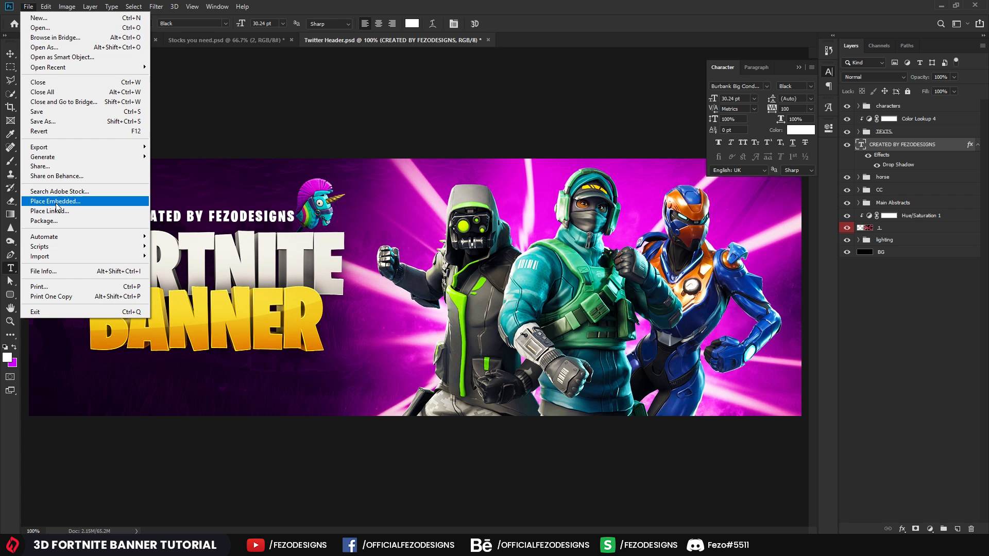
{"action": "left_click", "coordinate": [56, 202]}
{"action": "left_click", "coordinate": [41, 118]}
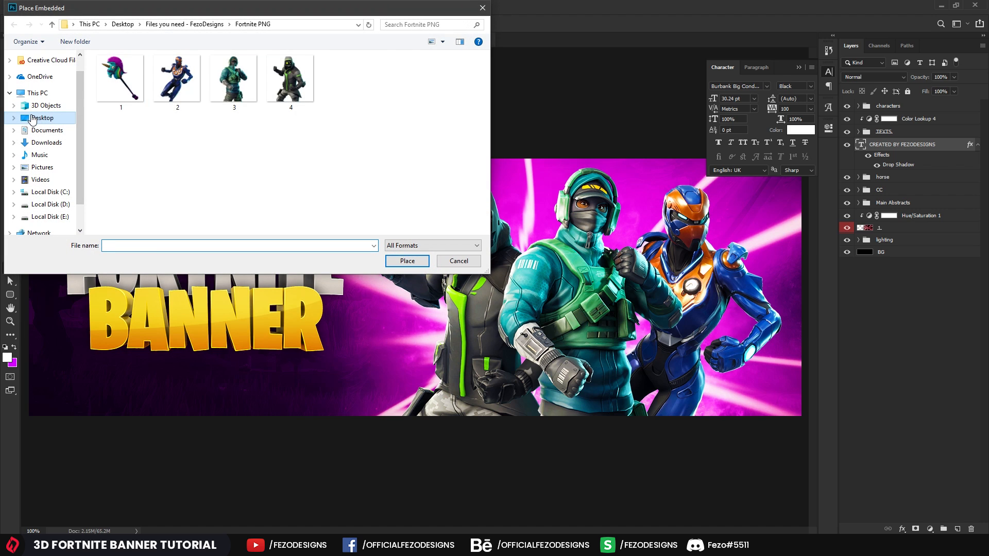
{"action": "left_click", "coordinate": [256, 117]}
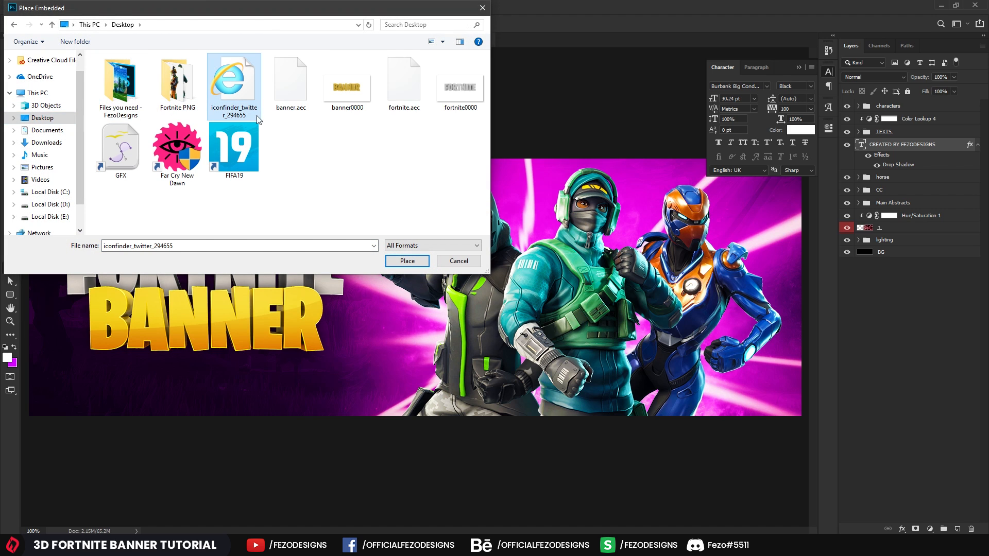
{"action": "left_click", "coordinate": [408, 261]}
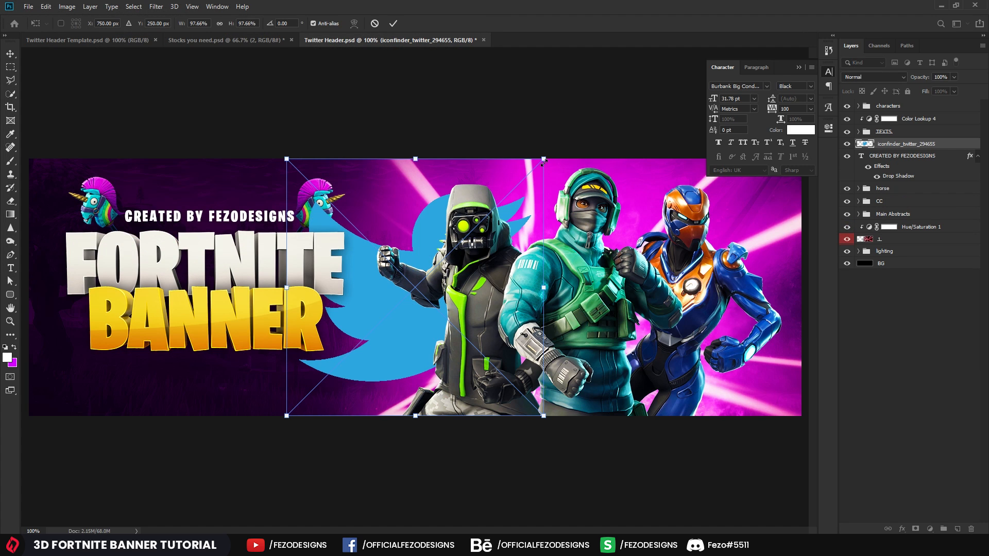
Step: Shrink the Twitter icon to handle-icon size and place it beneath the start of BANNER, using the template as reference
{"action": "left_click_drag", "start_coordinate": [544, 161], "coordinate": [131, 354]}
{"action": "key", "text": "Return"}
{"action": "left_click", "coordinate": [107, 41]}
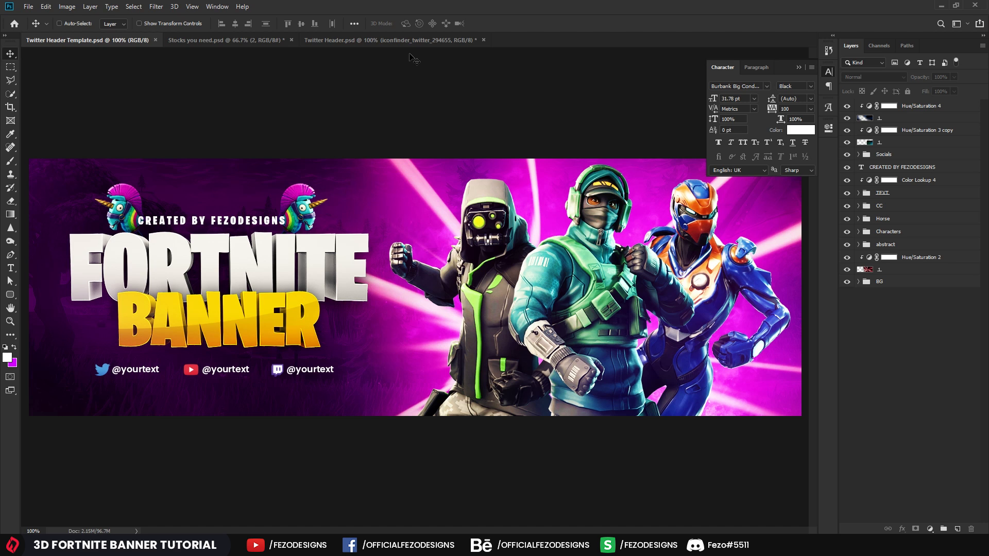
{"action": "left_click", "coordinate": [391, 40]}
{"action": "key", "text": "z"}
{"action": "left_click", "coordinate": [119, 381]}
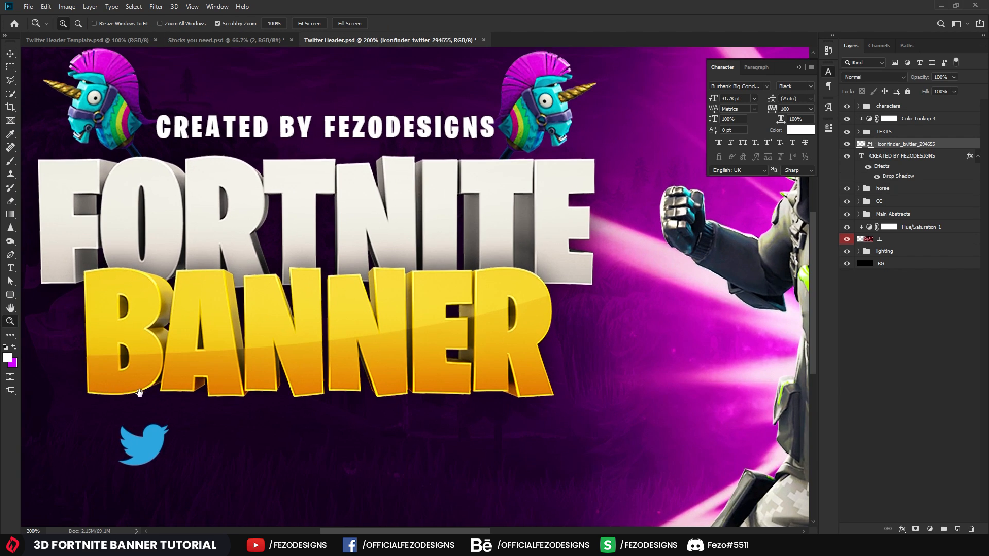
{"action": "left_click_drag", "start_coordinate": [139, 393], "coordinate": [307, 349]}
{"action": "key", "text": "ctrl+t"}
{"action": "key", "text": "Return"}
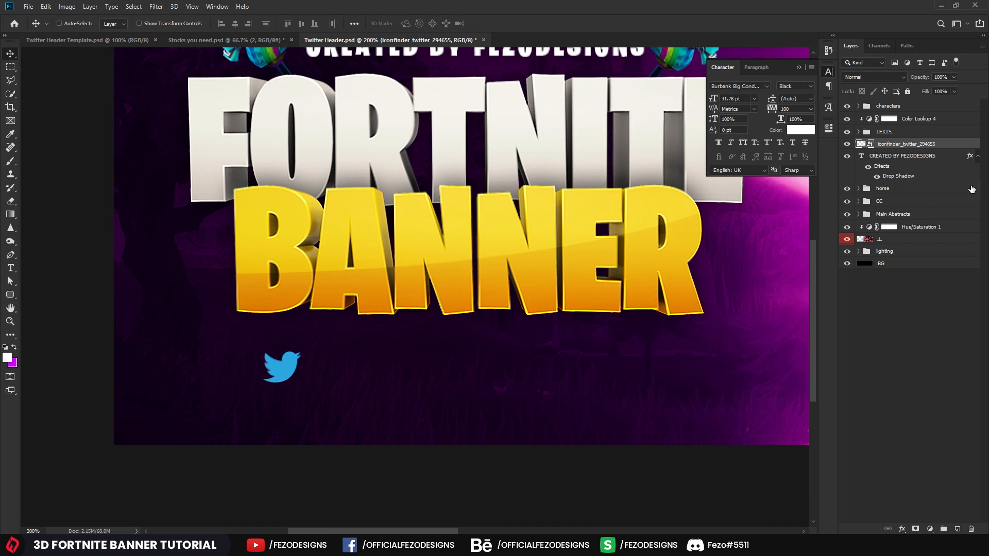
Step: Add a linear black-to-transparent gradient overlay to the Twitter icon in Overlay mode at 50% opacity
{"action": "left_click", "coordinate": [978, 156]}
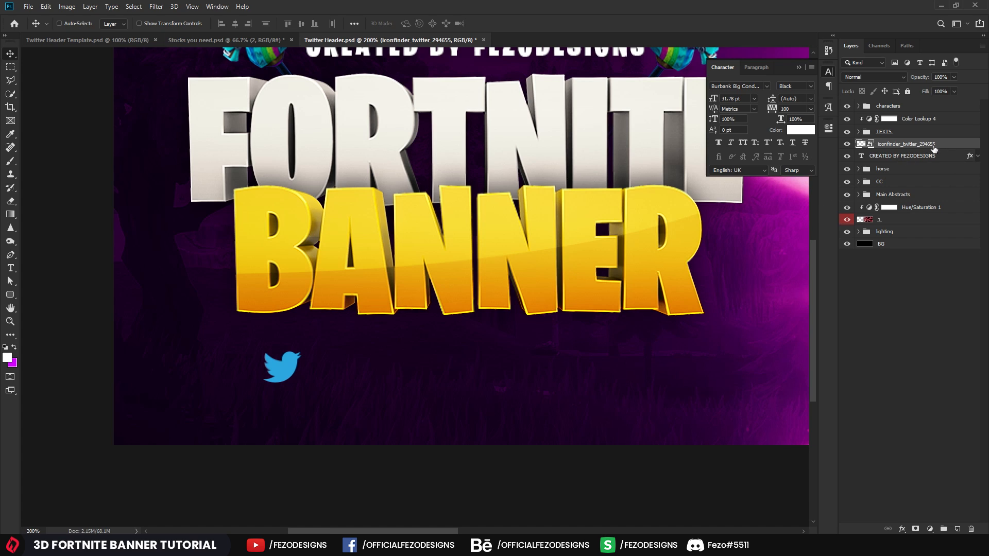
{"action": "double_click", "coordinate": [957, 144]}
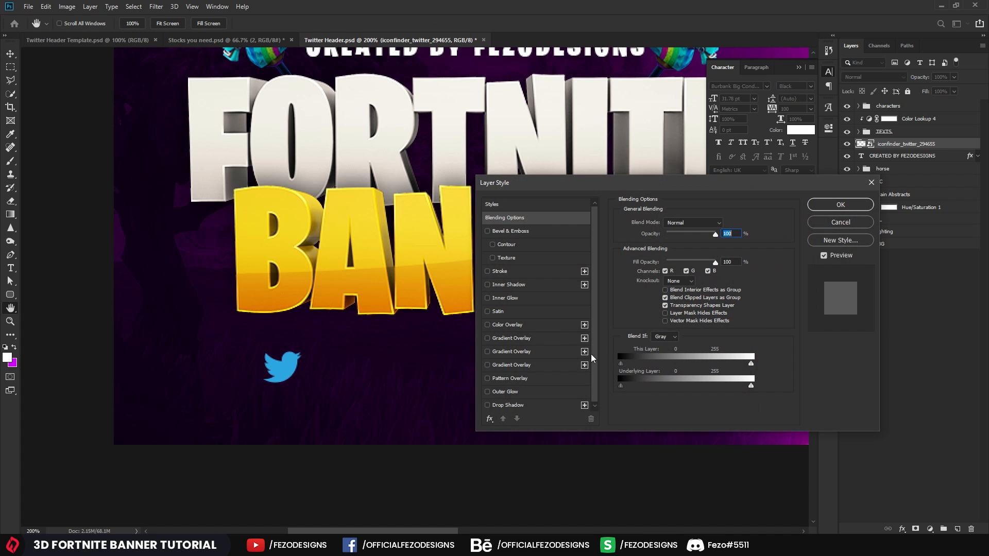
{"action": "left_click", "coordinate": [525, 364]}
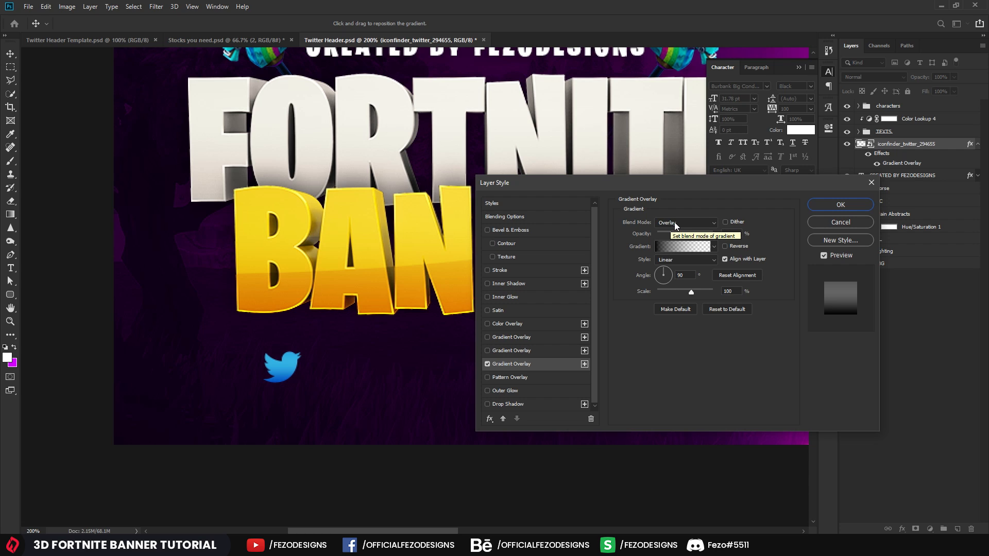
{"action": "left_click", "coordinate": [713, 246]}
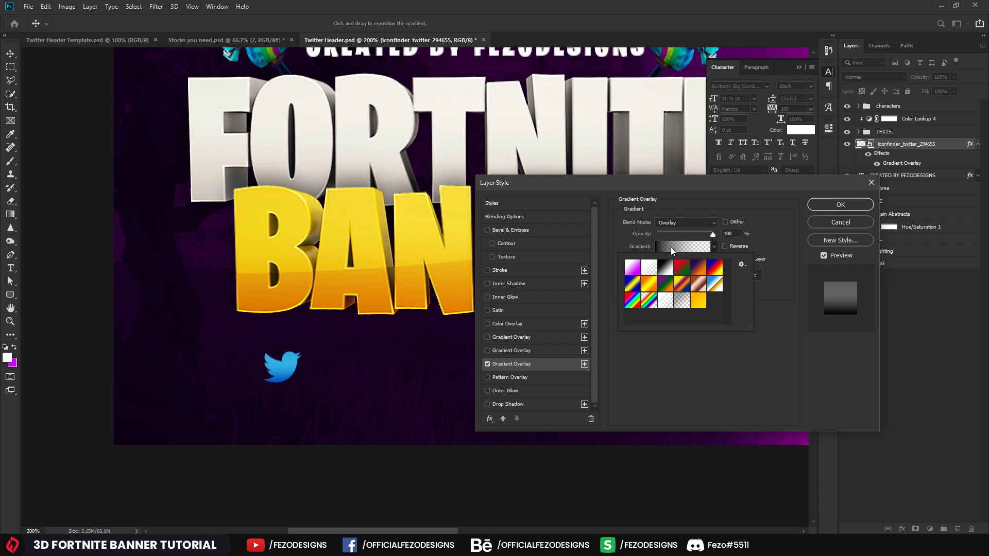
{"action": "left_click", "coordinate": [770, 329]}
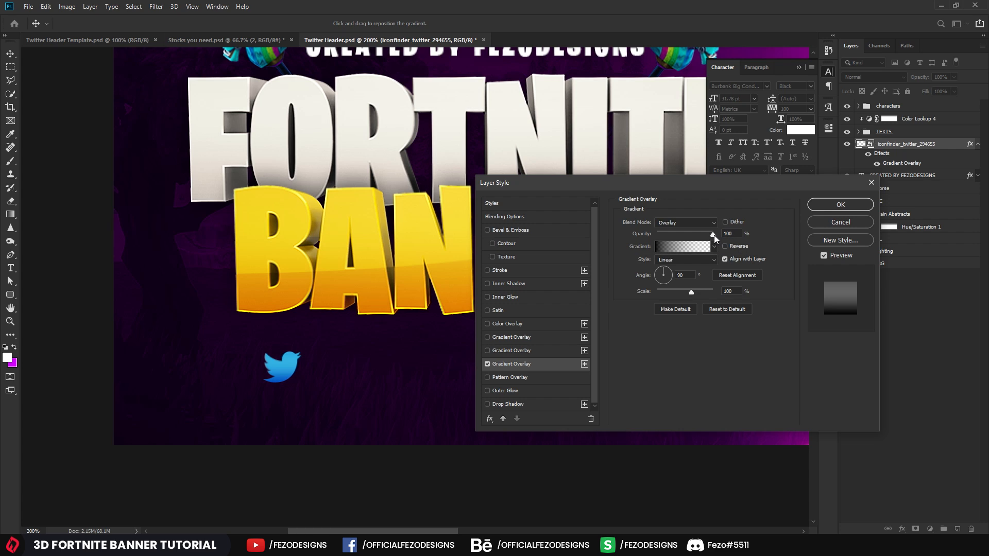
{"action": "left_click_drag", "start_coordinate": [710, 236], "coordinate": [696, 235]}
{"action": "type", "text": "50"}
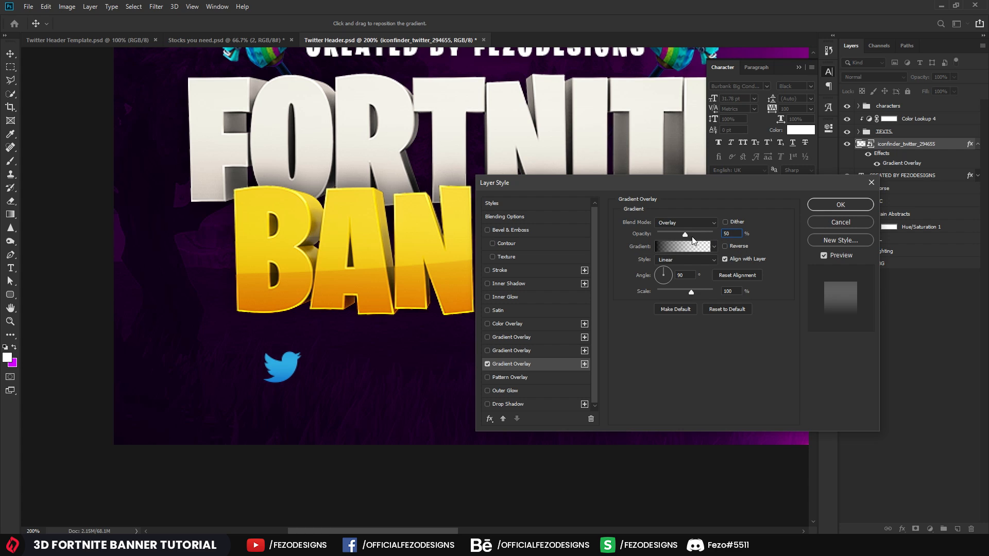
Step: Add a drop shadow to the Twitter icon with 25% opacity, 5 px distance and 10 px size, and apply the style
{"action": "left_click", "coordinate": [515, 405]}
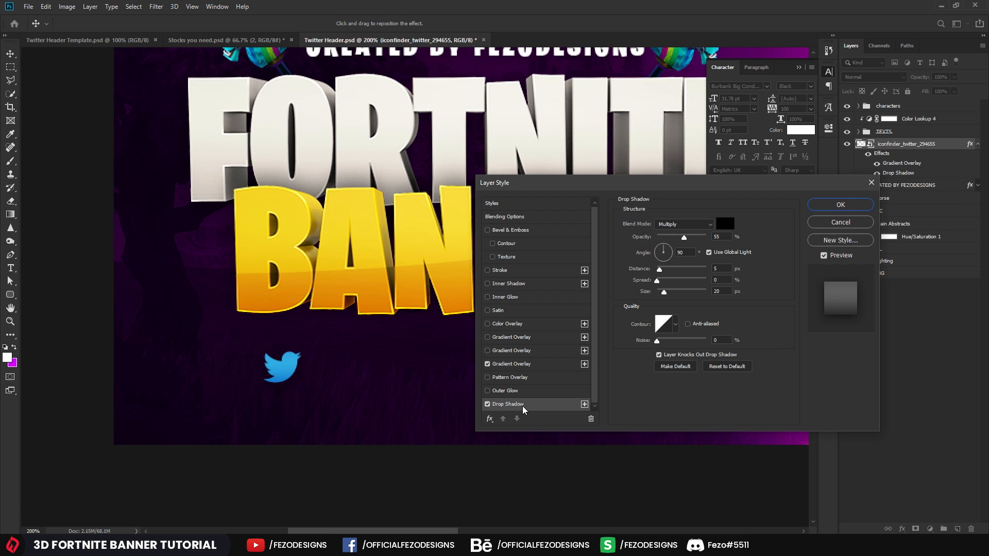
{"action": "left_click", "coordinate": [723, 238]}
{"action": "type", "text": "10"}
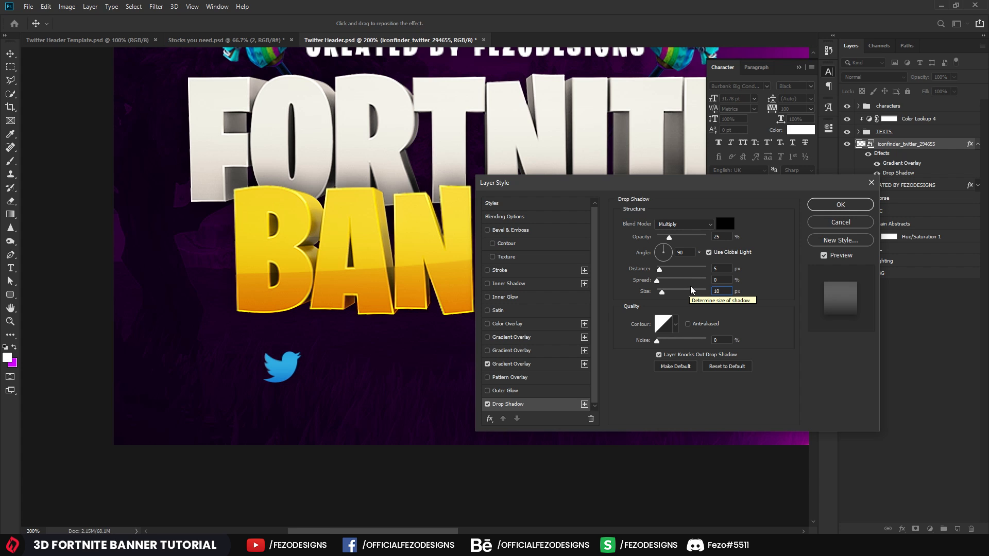
{"action": "left_click", "coordinate": [828, 206]}
Step: Start a new text line beside the Twitter icon and set its font to Poppins Bold
{"action": "left_click_drag", "start_coordinate": [358, 346], "coordinate": [342, 407]}
{"action": "key", "text": "t"}
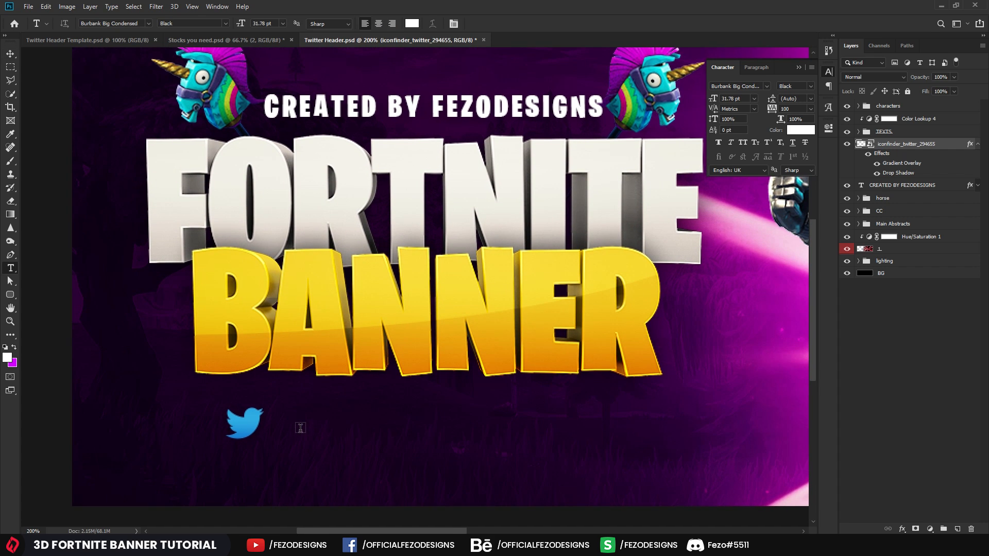
{"action": "left_click", "coordinate": [299, 425]}
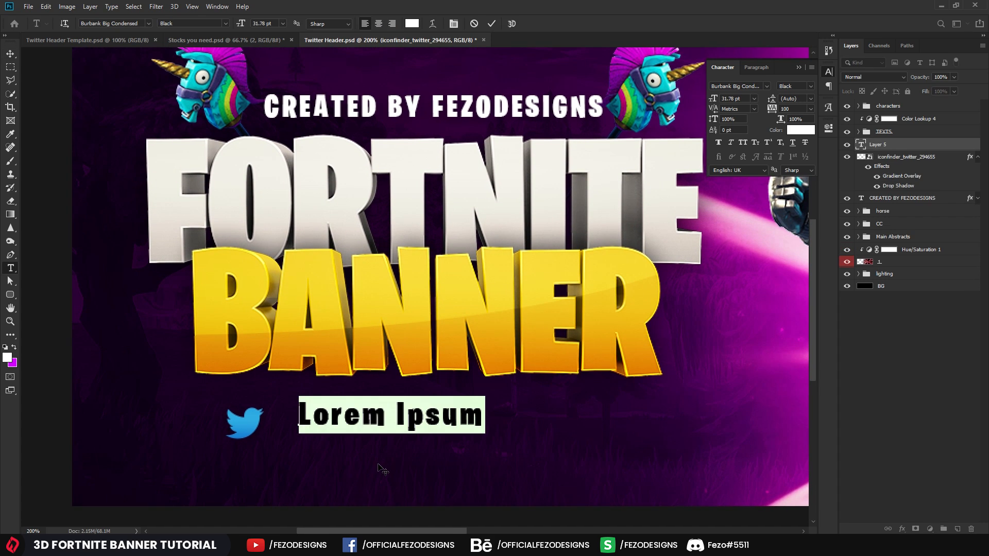
{"action": "key", "text": "ctrl+a"}
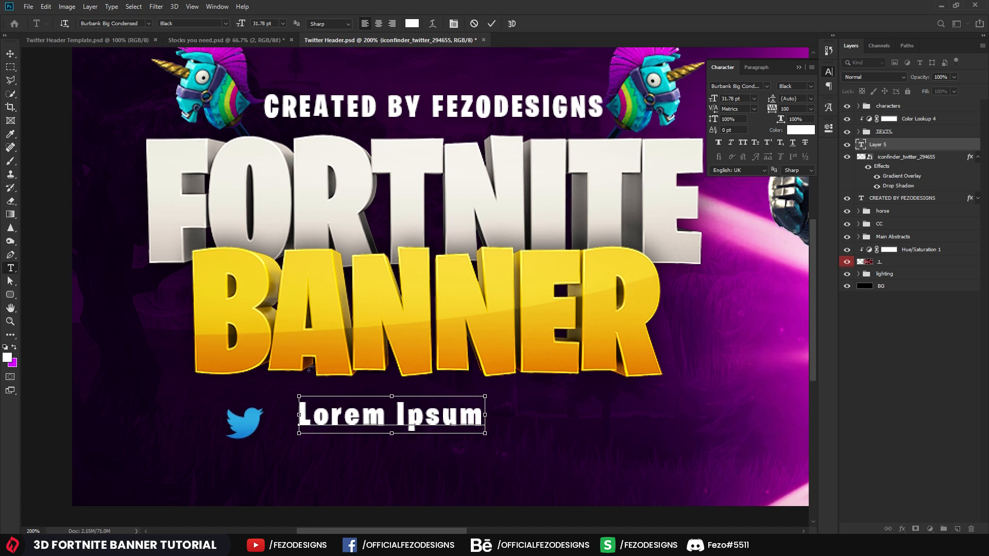
{"action": "left_click", "coordinate": [105, 22]}
{"action": "type", "text": "poppi"}
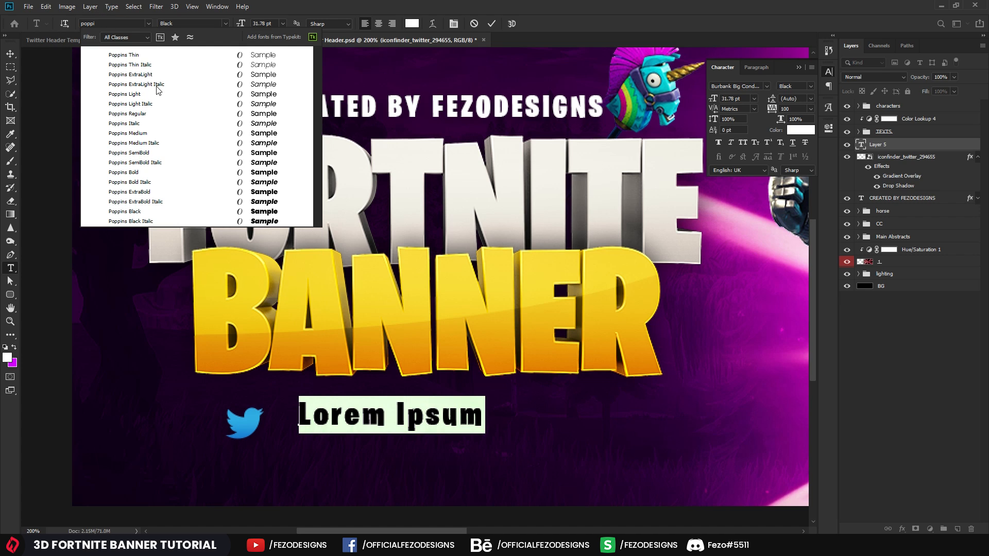
{"action": "left_click", "coordinate": [143, 172]}
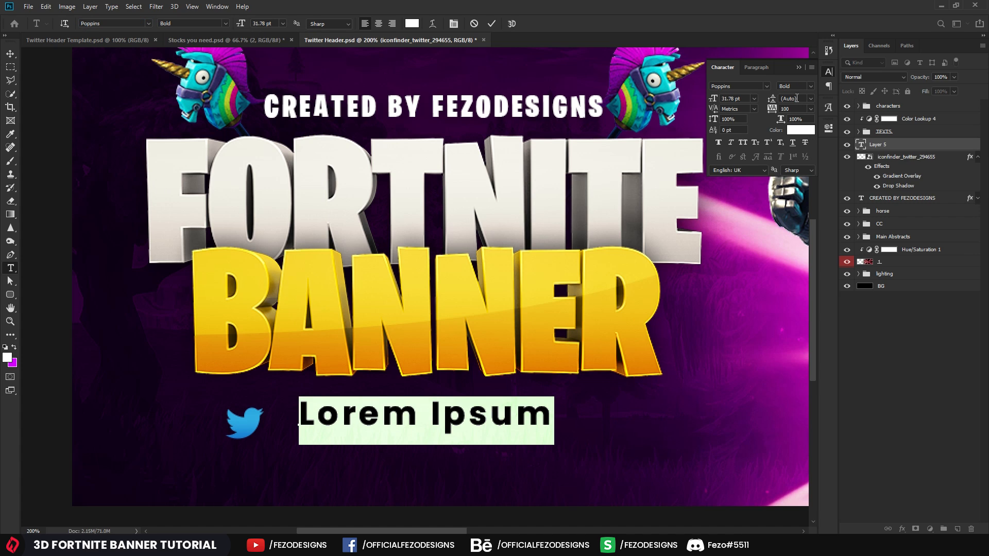
{"action": "type", "text": "0"}
{"action": "key", "text": "Return"}
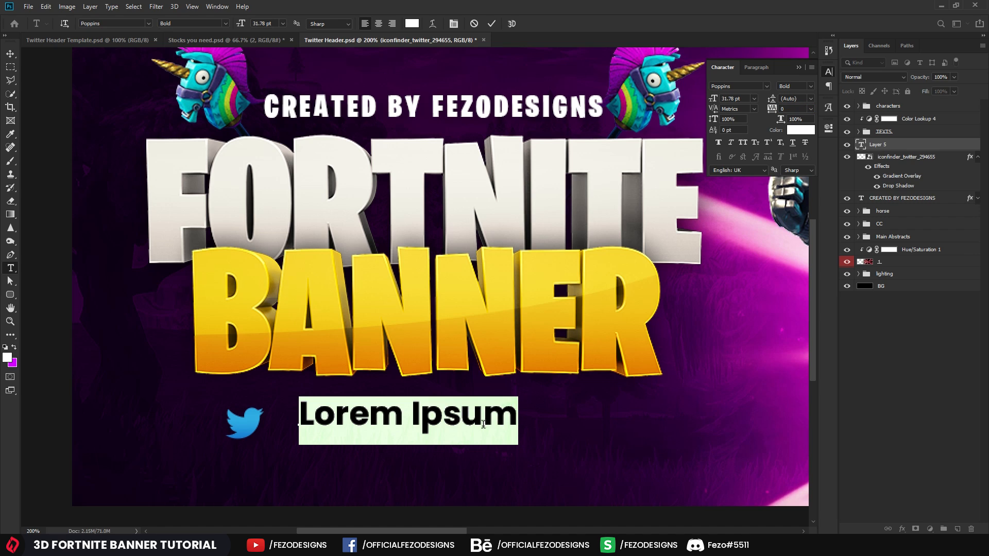
{"action": "type", "text": "@"}
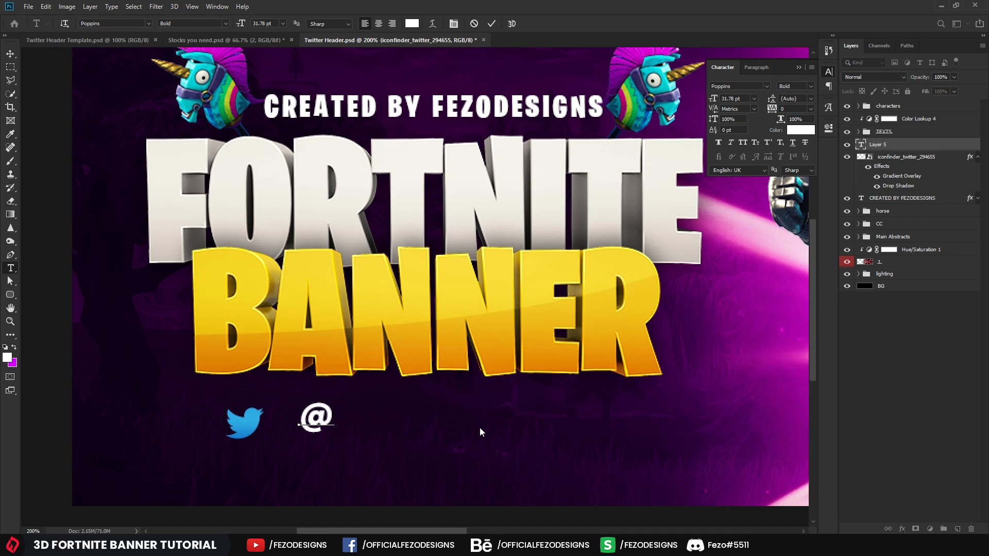
{"action": "type", "text": "yourtext"}
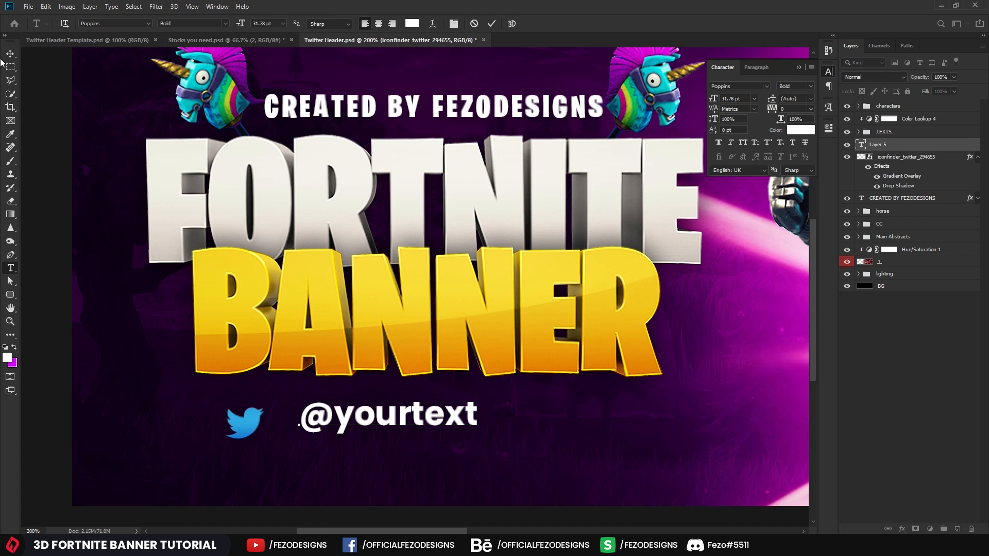
{"action": "left_click", "coordinate": [10, 54]}
{"action": "left_click_drag", "start_coordinate": [346, 345], "coordinate": [323, 355]}
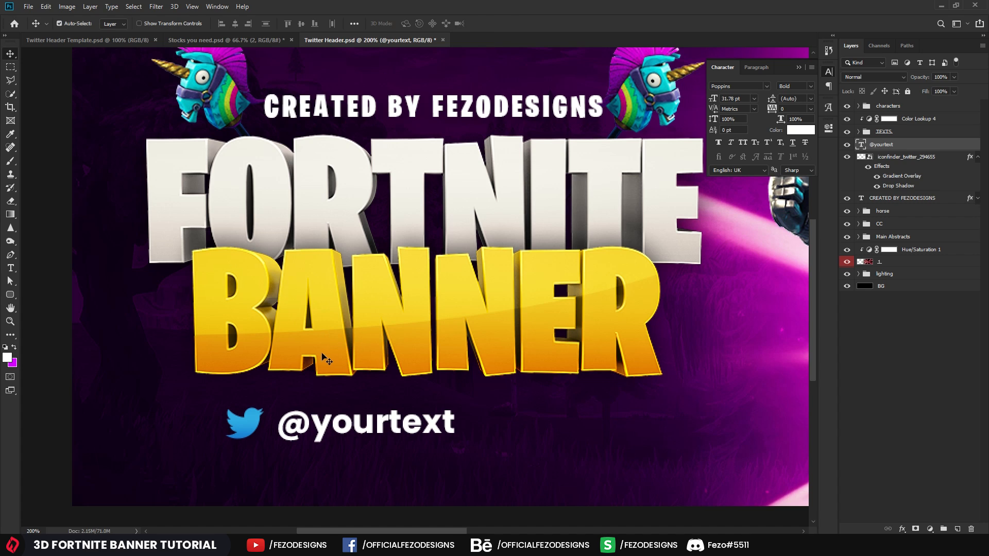
{"action": "key", "text": "ctrl+t"}
{"action": "left_click_drag", "start_coordinate": [455, 455], "coordinate": [382, 424]}
{"action": "key", "text": "Return"}
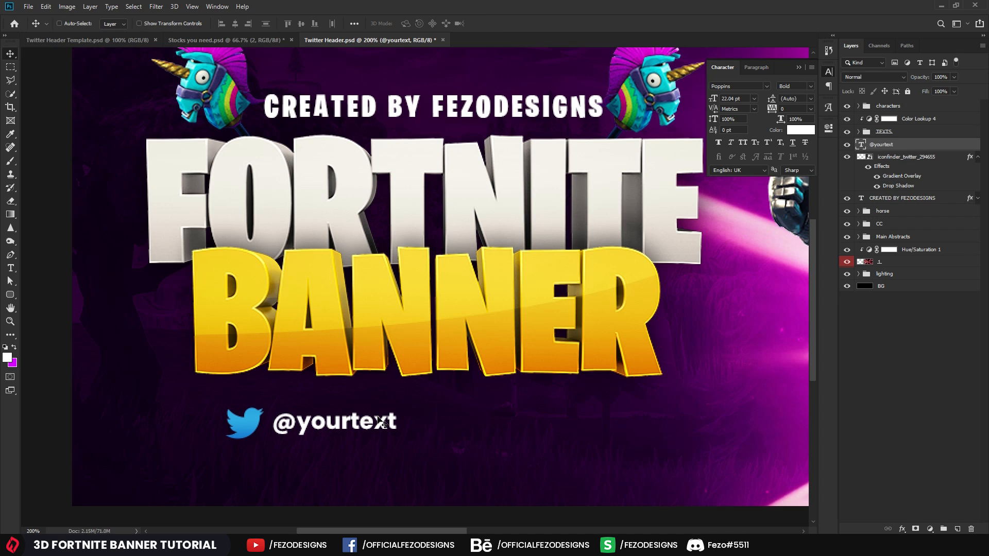
{"action": "double_click", "coordinate": [904, 148]}
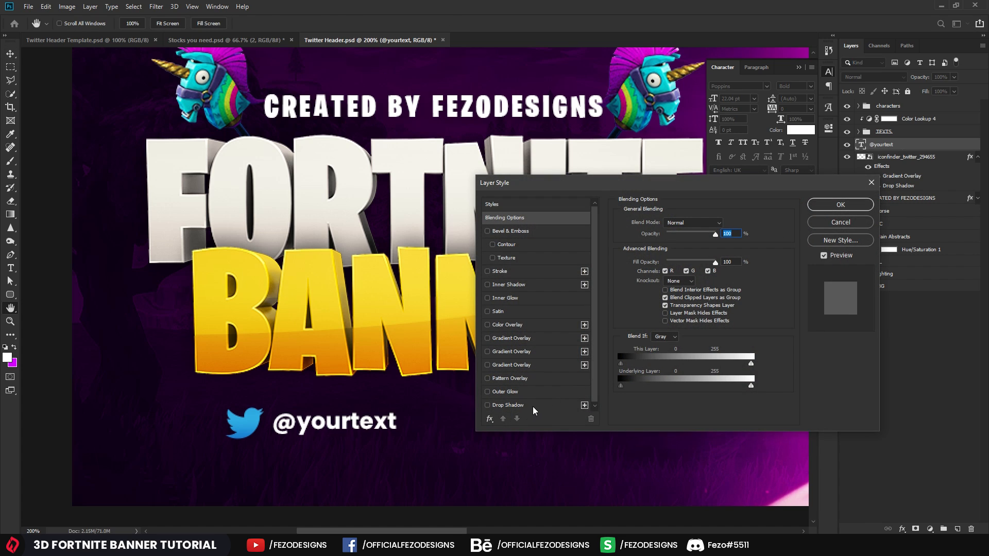
{"action": "left_click", "coordinate": [532, 407]}
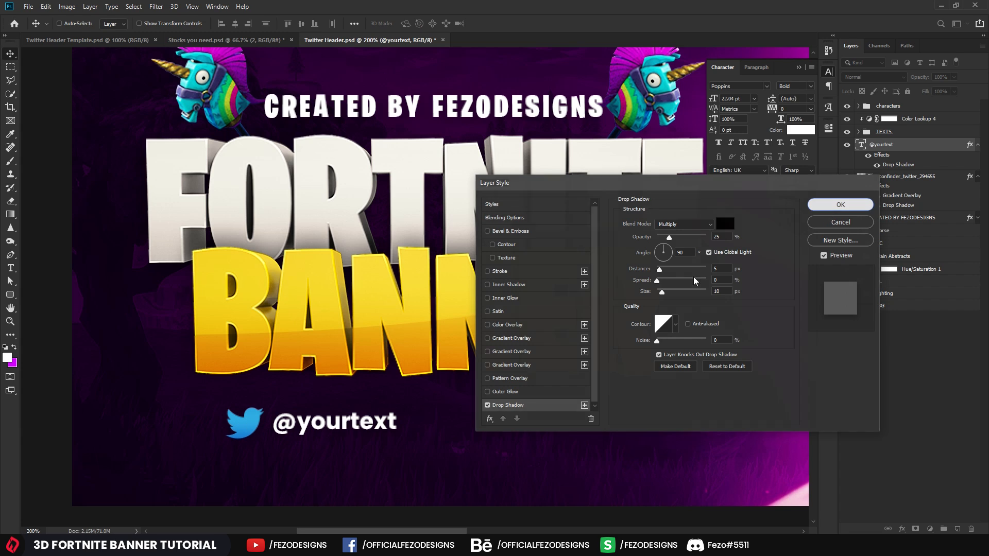
{"action": "left_click", "coordinate": [826, 211]}
{"action": "key", "text": "Right"}
{"action": "key", "text": "Right"}
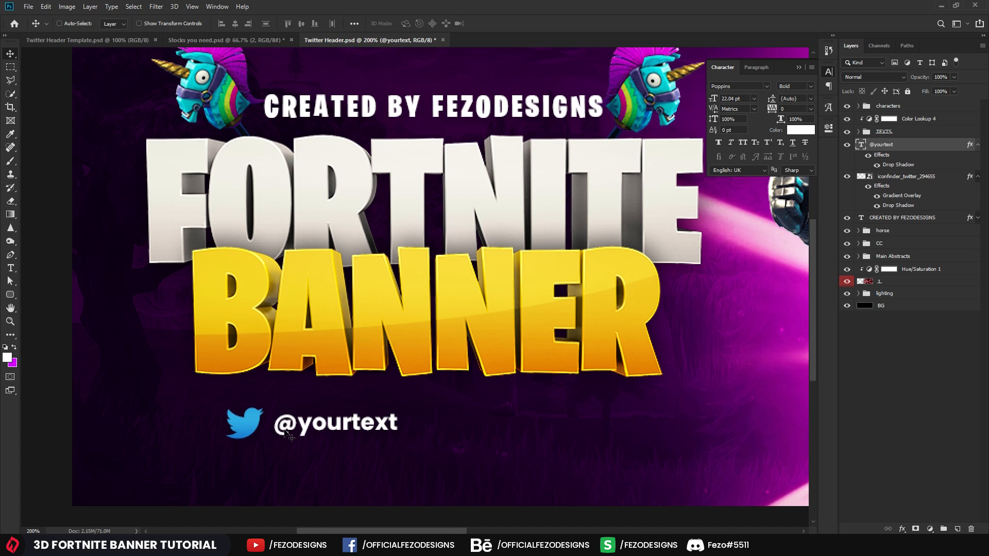
{"action": "left_click_drag", "start_coordinate": [404, 412], "coordinate": [370, 415]}
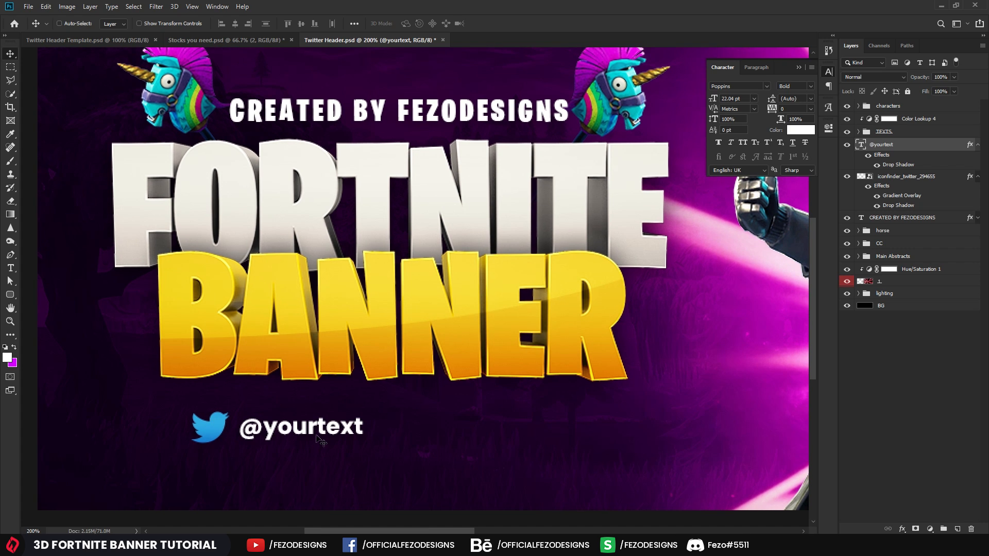
{"action": "left_click", "coordinate": [977, 144]}
{"action": "left_click", "coordinate": [977, 157]}
{"action": "left_click", "coordinate": [922, 158], "text": "ctrl"}
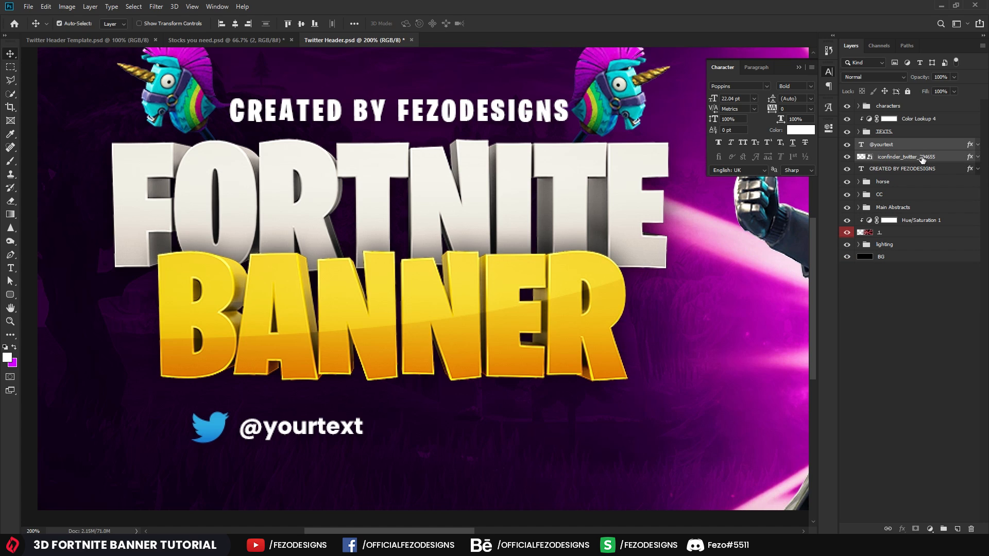
{"action": "key", "text": "ctrl+g"}
{"action": "double_click", "coordinate": [884, 144]}
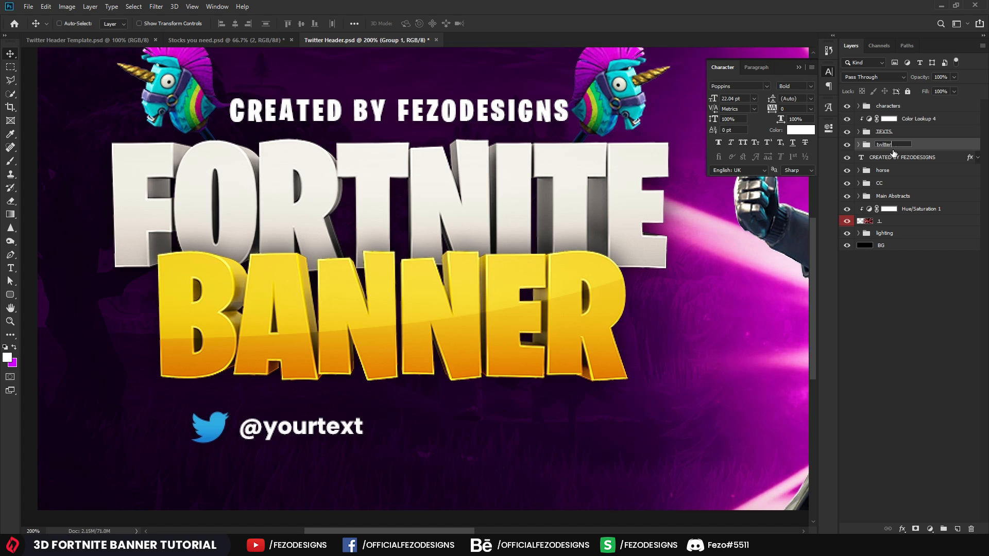
{"action": "key", "text": "Return"}
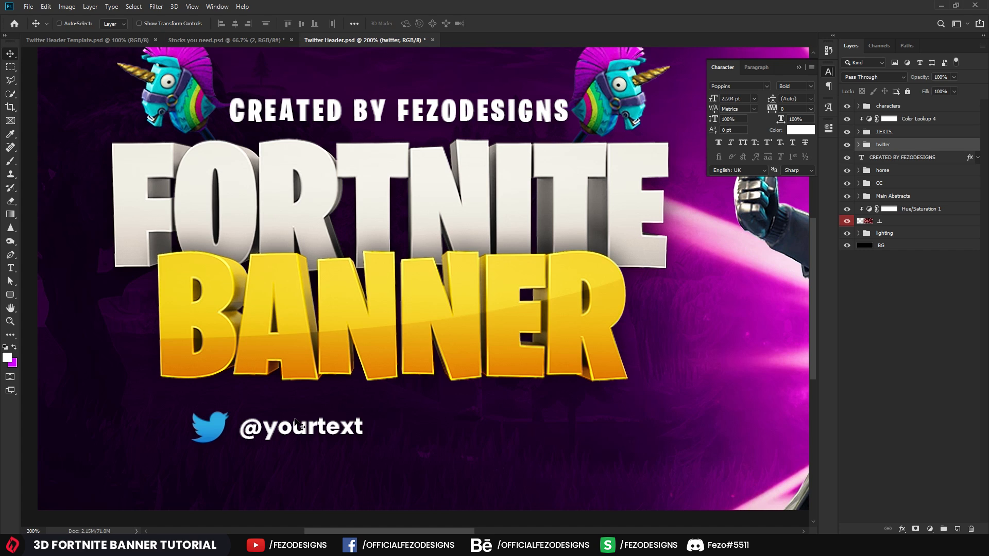
Step: Duplicate the twitter group twice, space the copies in one row beneath BANNER, and compare with the template
{"action": "left_click_drag", "start_coordinate": [296, 424], "coordinate": [659, 434]}
{"action": "key", "text": "ctrl+j"}
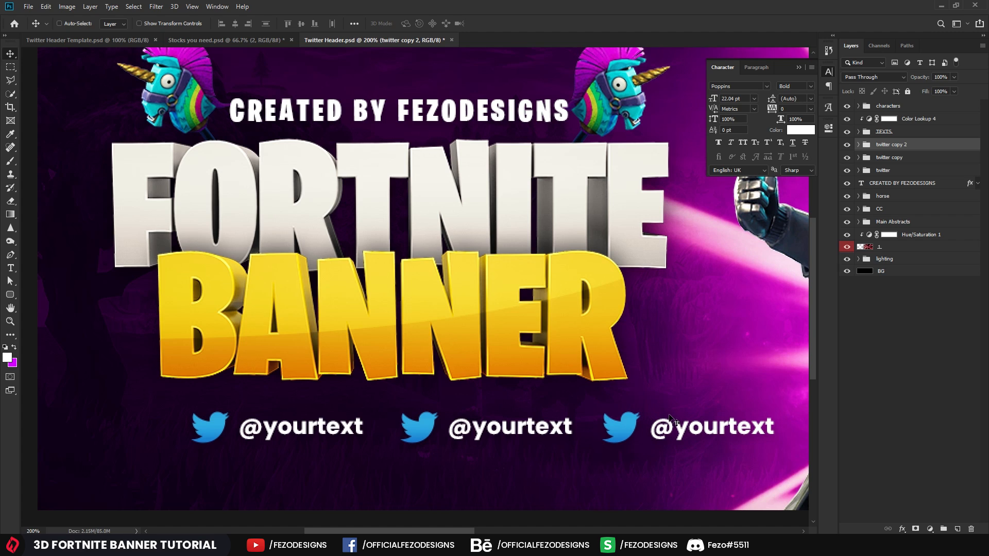
{"action": "left_click", "coordinate": [102, 40]}
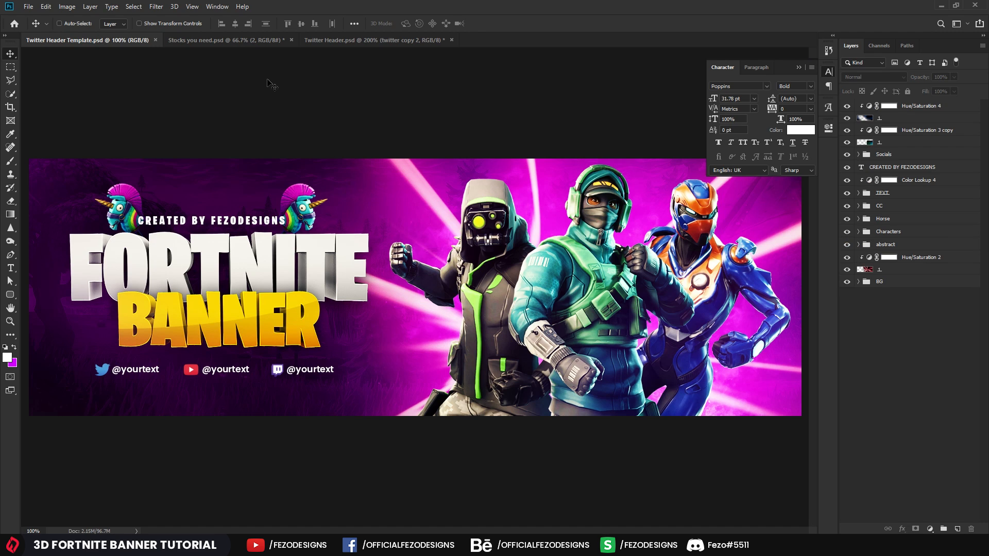
{"action": "left_click", "coordinate": [343, 39]}
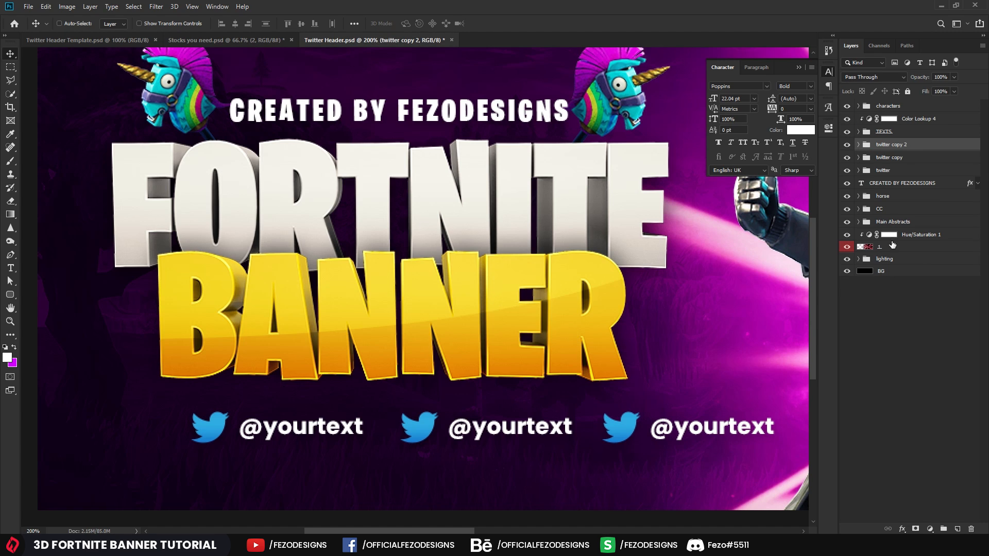
Step: Group the three twitter groups together under the name Socials
{"action": "left_click", "coordinate": [900, 171], "text": "shift"}
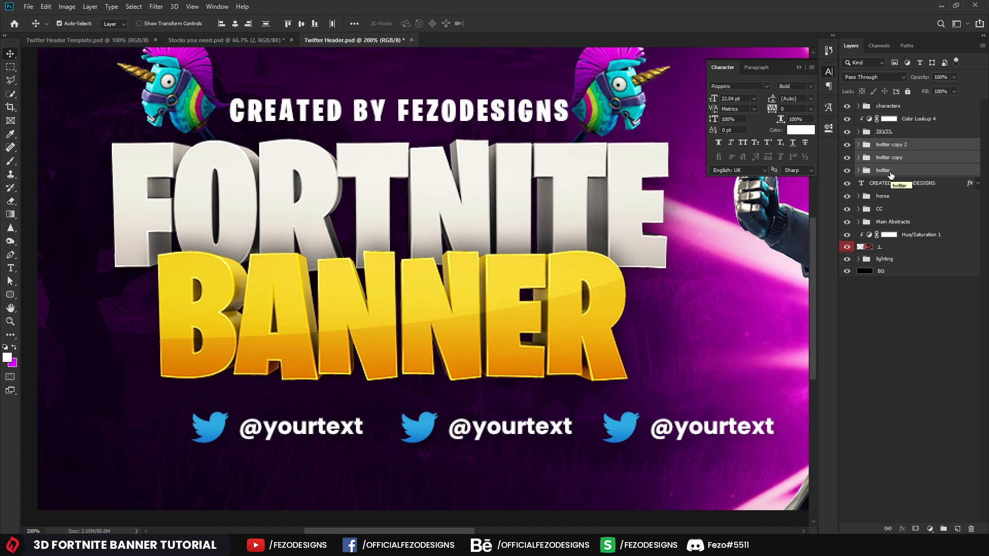
{"action": "key", "text": "ctrl+g"}
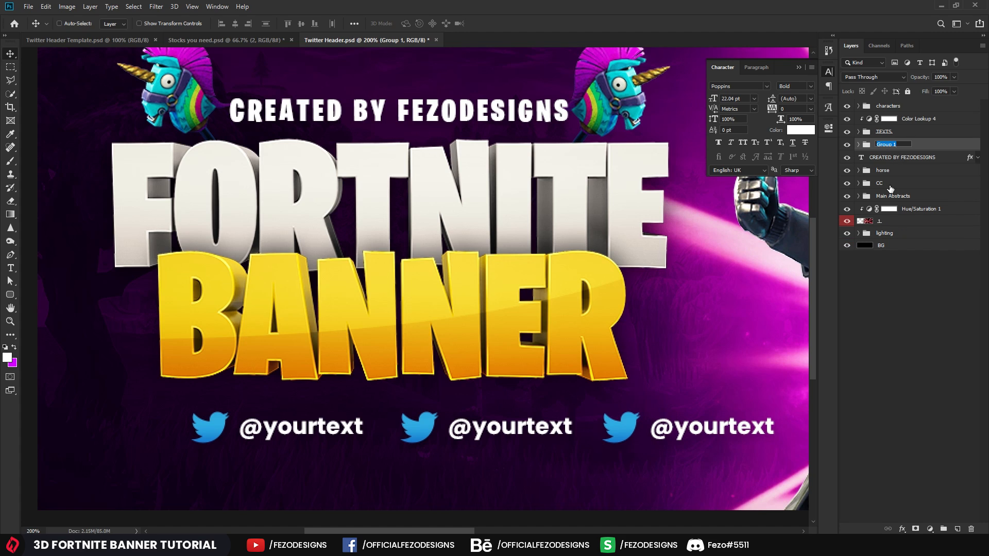
{"action": "type", "text": "Socials"}
{"action": "key", "text": "Return"}
Step: Scale the Socials group down to about the width of the word BANNER
{"action": "key", "text": "z"}
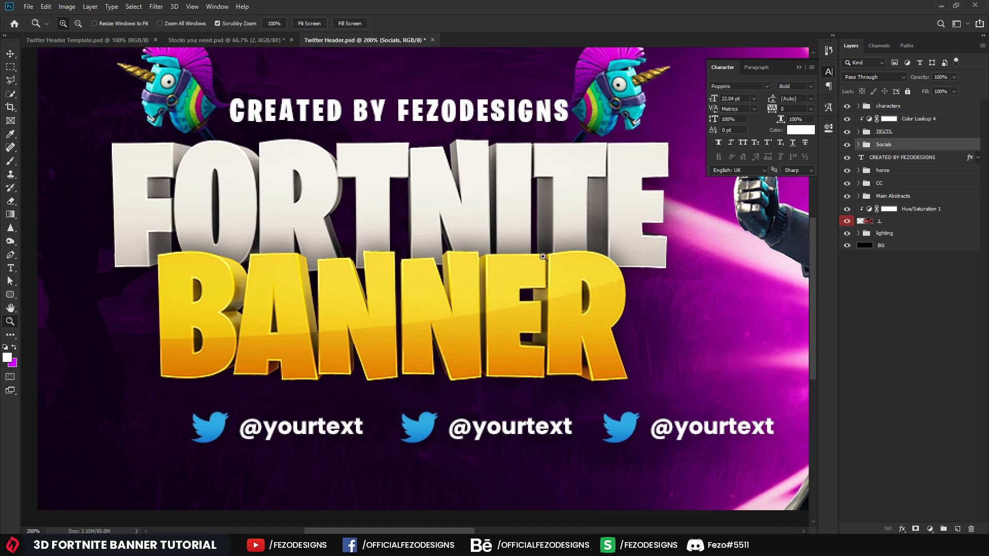
{"action": "left_click_drag", "start_coordinate": [526, 272], "coordinate": [482, 265]}
{"action": "left_click", "coordinate": [357, 330]}
{"action": "key", "text": "ctrl+t"}
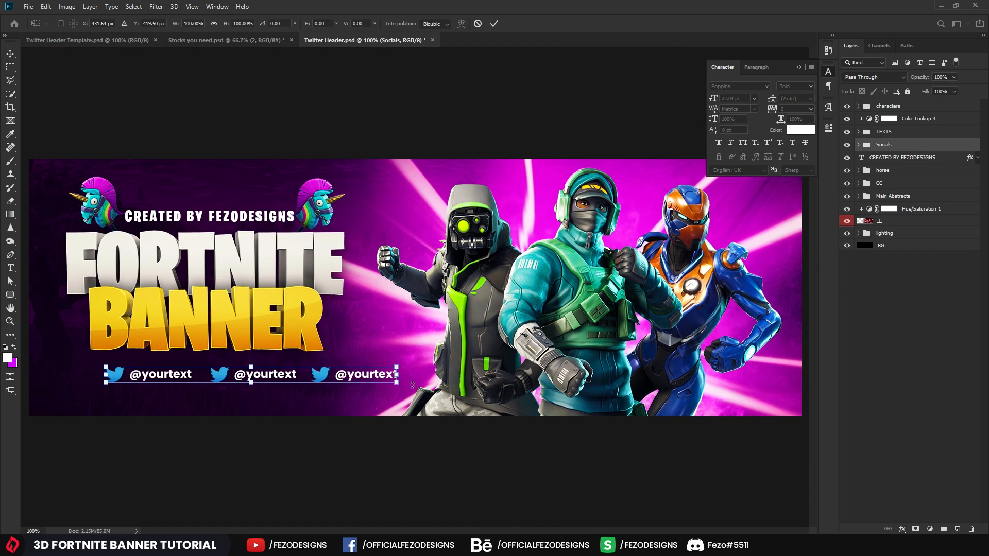
{"action": "left_click_drag", "start_coordinate": [400, 384], "coordinate": [342, 384]}
{"action": "key", "text": "Return"}
{"action": "key", "text": "v"}
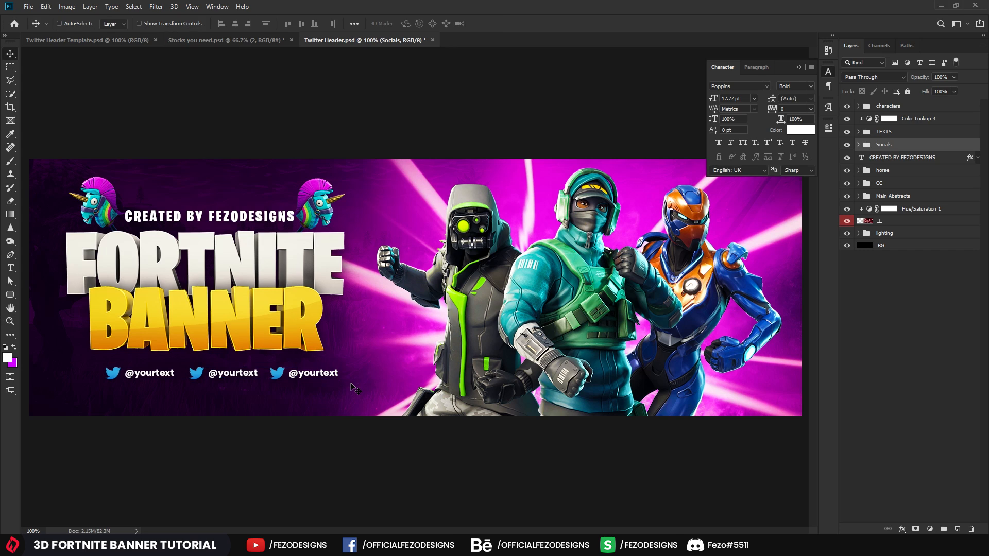
Step: Nudge the Socials group left and slightly up until the row is centred beneath BANNER
{"action": "key", "text": "Left"}
{"action": "key", "text": "Left"}
{"action": "key", "text": "Left"}
{"action": "key", "text": "Left"}
{"action": "key", "text": "Left"}
{"action": "key", "text": "Left"}
{"action": "key", "text": "Left"}
{"action": "key", "text": "Left"}
{"action": "key", "text": "Left"}
{"action": "key", "text": "Left"}
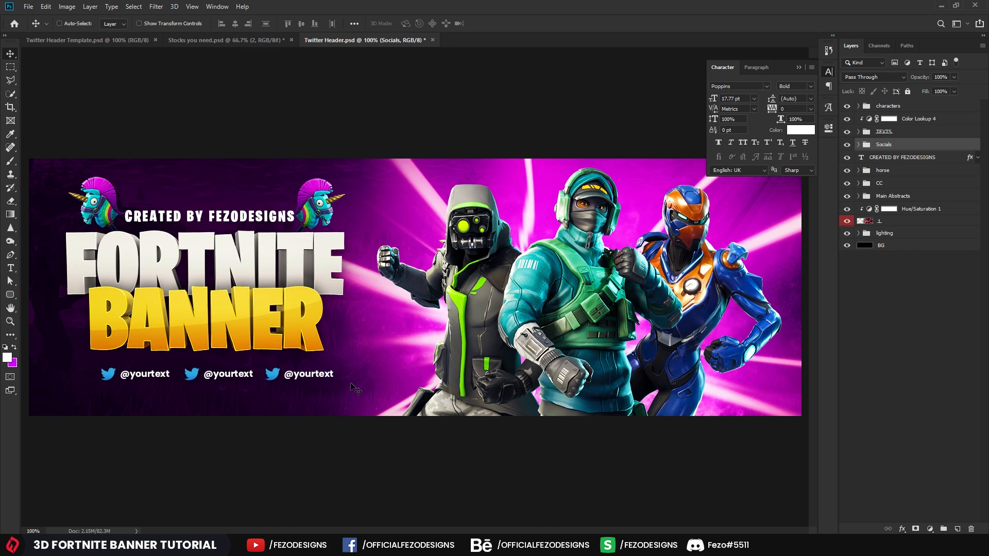
{"action": "key", "text": "Left"}
{"action": "key", "text": "Left"}
{"action": "key", "text": "Left"}
{"action": "key", "text": "Left"}
{"action": "key", "text": "Left"}
{"action": "key", "text": "Left"}
{"action": "key", "text": "Left"}
{"action": "key", "text": "Left"}
{"action": "key", "text": "Left"}
{"action": "key", "text": "Left"}
{"action": "key", "text": "Left"}
{"action": "key", "text": "Left"}
{"action": "key", "text": "Left"}
{"action": "key", "text": "Left"}
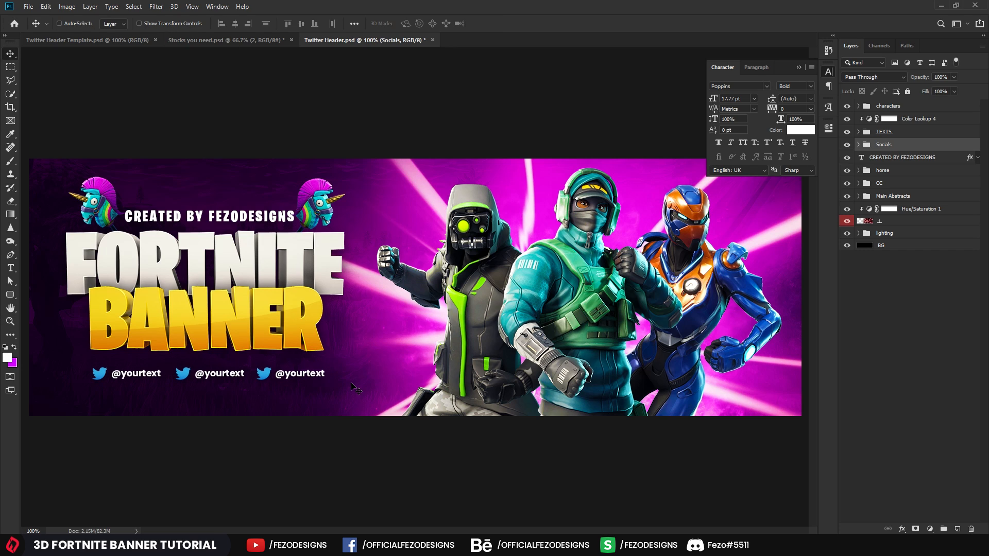
{"action": "key", "text": "Up"}
{"action": "key", "text": "Up"}
{"action": "key", "text": "Up"}
{"action": "key", "text": "Left"}
{"action": "key", "text": "Left"}
{"action": "key", "text": "Left"}
{"action": "key", "text": "Left"}
{"action": "key", "text": "Up"}
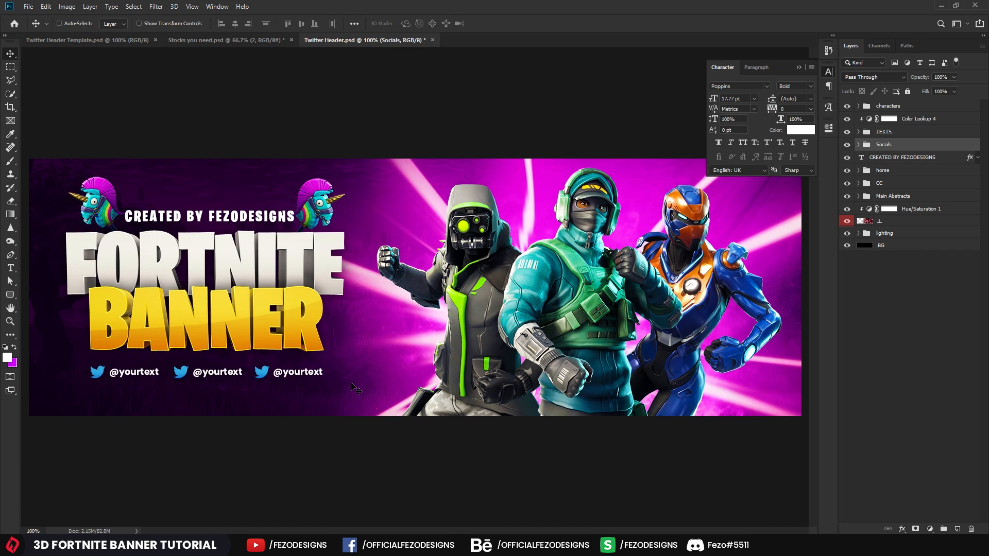
{"action": "key", "text": "Right"}
{"action": "key", "text": "Left"}
{"action": "key", "text": "Right"}
{"action": "key", "text": "Left"}
{"action": "key", "text": "Right"}
{"action": "key", "text": "Left"}
{"action": "key", "text": "Down"}
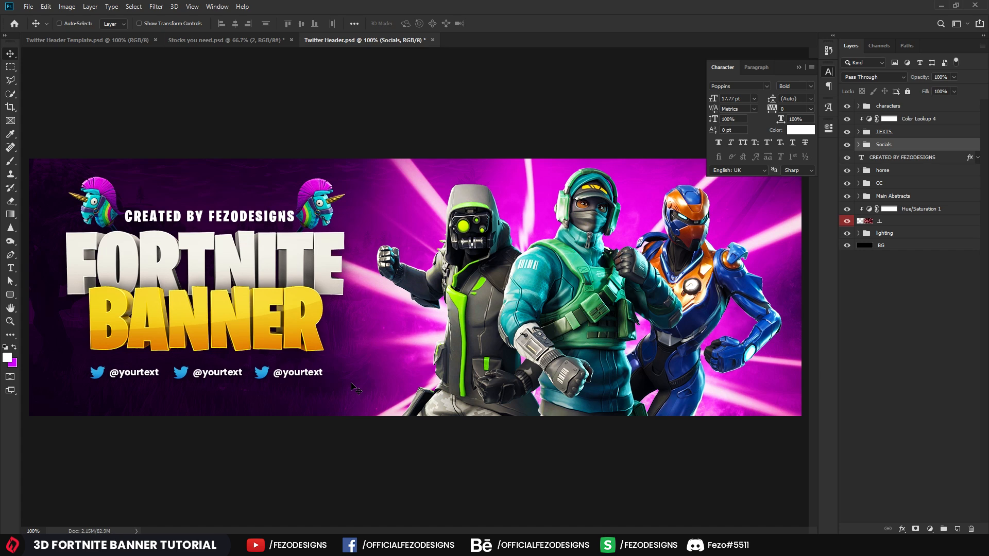
Step: Check the template's handle spacing, then shift the third handle group inside Socials slightly to the right
{"action": "left_click", "coordinate": [92, 40]}
{"action": "left_click", "coordinate": [334, 41]}
{"action": "key", "text": "z"}
{"action": "left_click", "coordinate": [102, 393]}
{"action": "left_click_drag", "start_coordinate": [210, 395], "coordinate": [258, 325]}
{"action": "left_click", "coordinate": [859, 145]}
{"action": "left_click", "coordinate": [898, 157]}
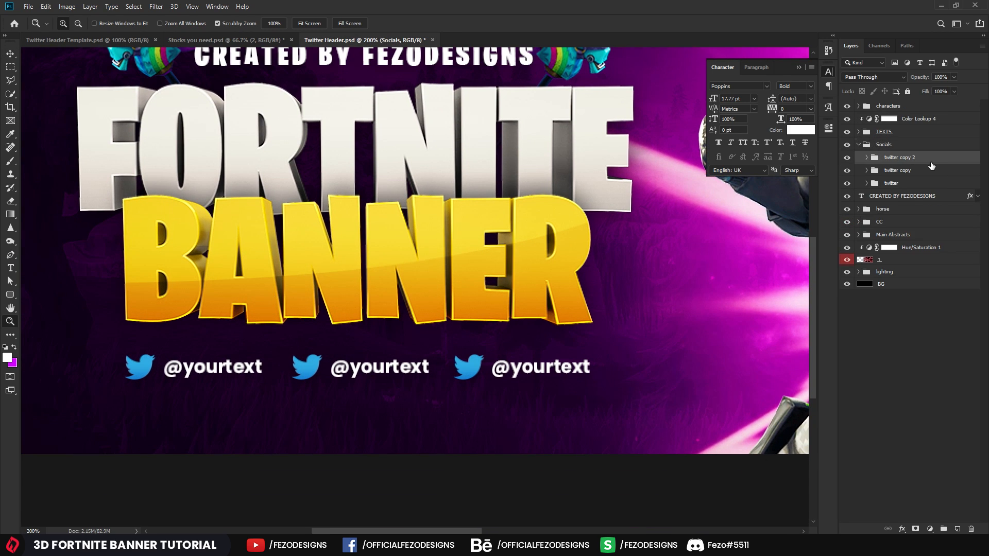
{"action": "key", "text": "v"}
{"action": "left_click_drag", "start_coordinate": [540, 279], "coordinate": [559, 279]}
Step: Shift the first handle group to the left so the three handles are evenly spaced
{"action": "left_click", "coordinate": [896, 185]}
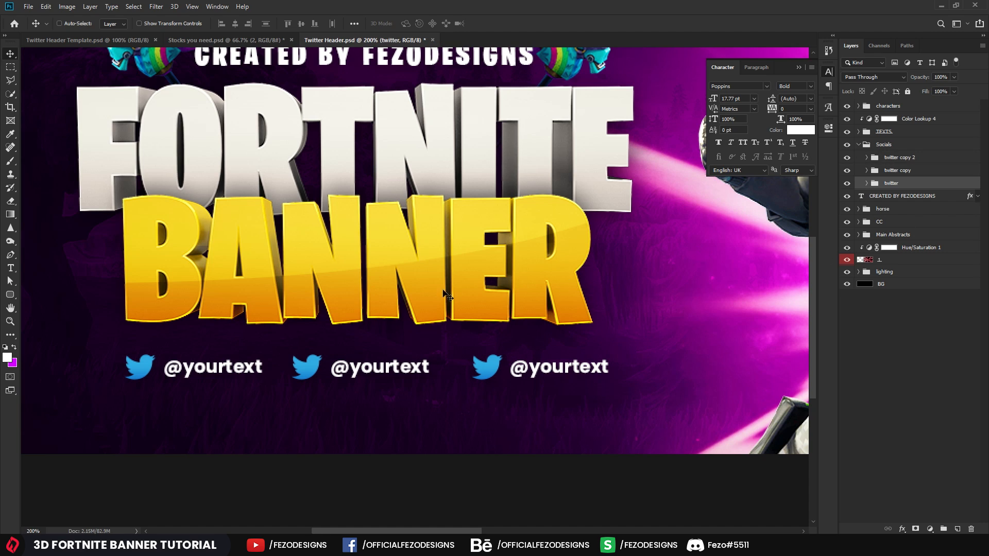
{"action": "left_click_drag", "start_coordinate": [376, 311], "coordinate": [358, 315]}
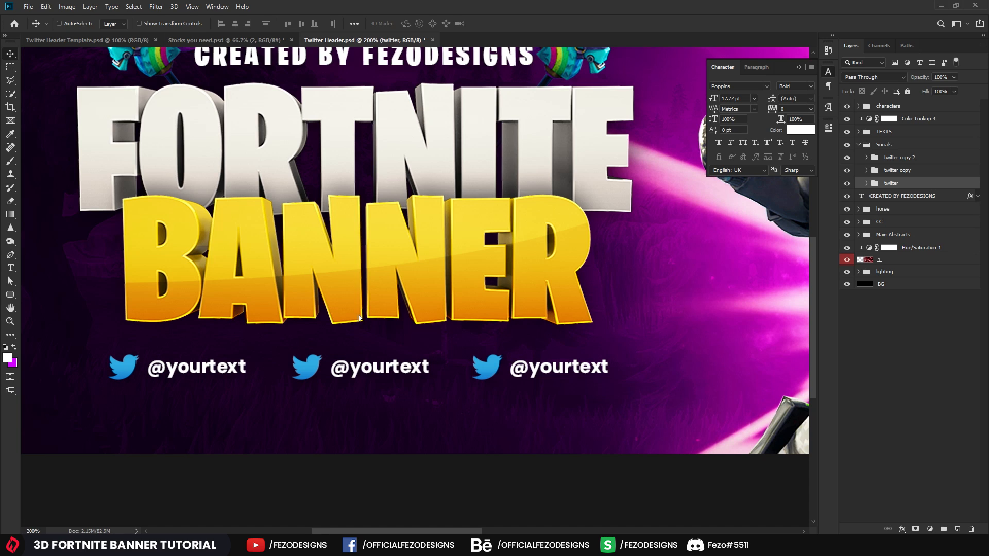
{"action": "key", "text": "Left"}
{"action": "key", "text": "Left"}
{"action": "key", "text": "Left"}
{"action": "key", "text": "Right"}
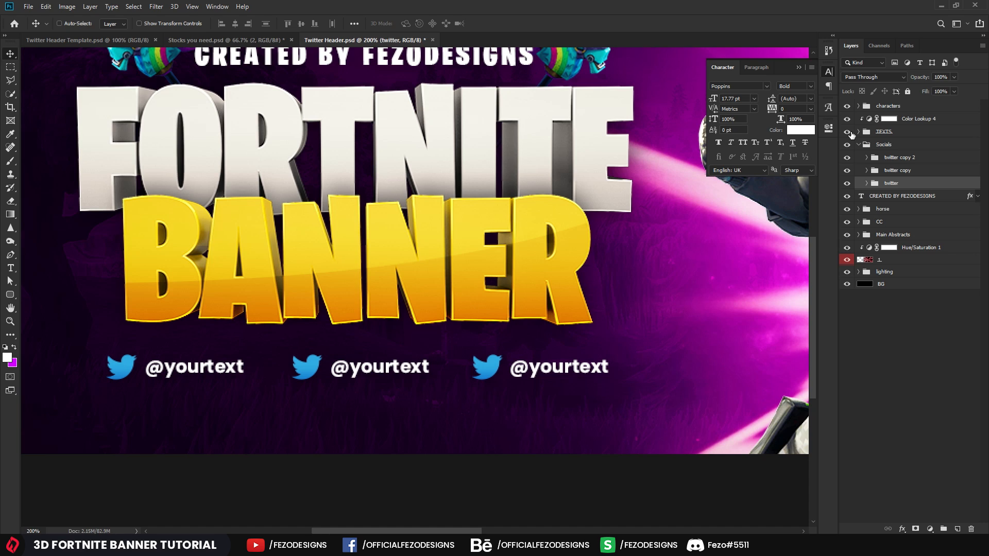
Step: Collapse the Socials group, review the whole banner, tuck away the Character settings and deselect all layers
{"action": "left_click", "coordinate": [859, 146]}
{"action": "key", "text": "z"}
{"action": "left_click_drag", "start_coordinate": [627, 214], "coordinate": [505, 254]}
{"action": "left_click", "coordinate": [419, 317]}
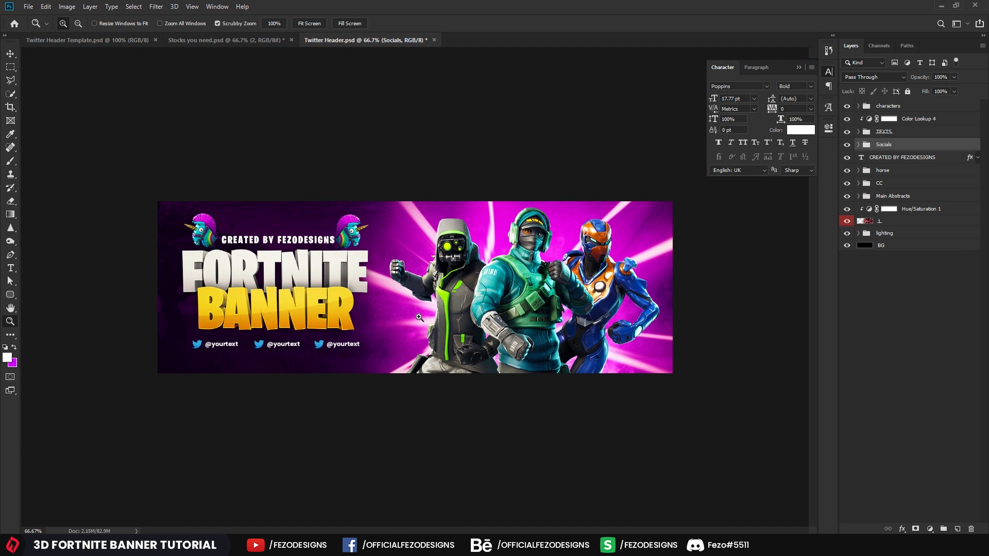
{"action": "left_click", "coordinate": [419, 317]}
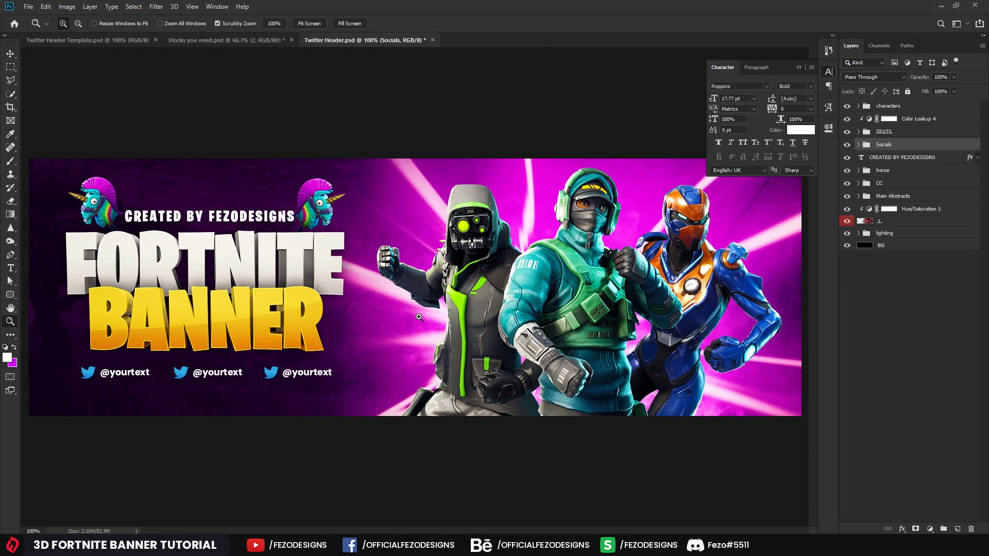
{"action": "left_click", "coordinate": [798, 67]}
{"action": "left_click", "coordinate": [874, 311]}
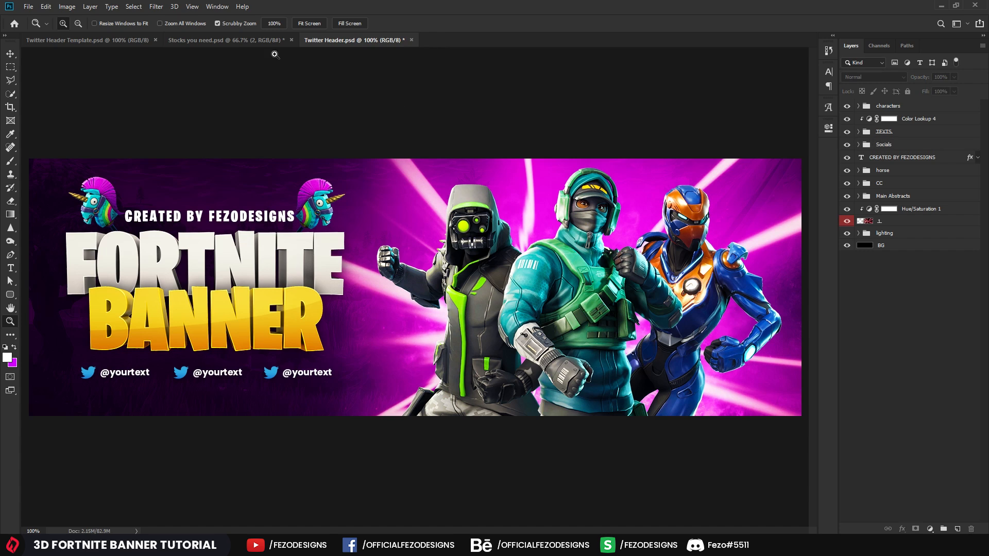
Step: In Stocks you need.psd, hide stock layer 2, then show and select stock layer 3
{"action": "left_click", "coordinate": [251, 43]}
{"action": "left_click", "coordinate": [847, 150]}
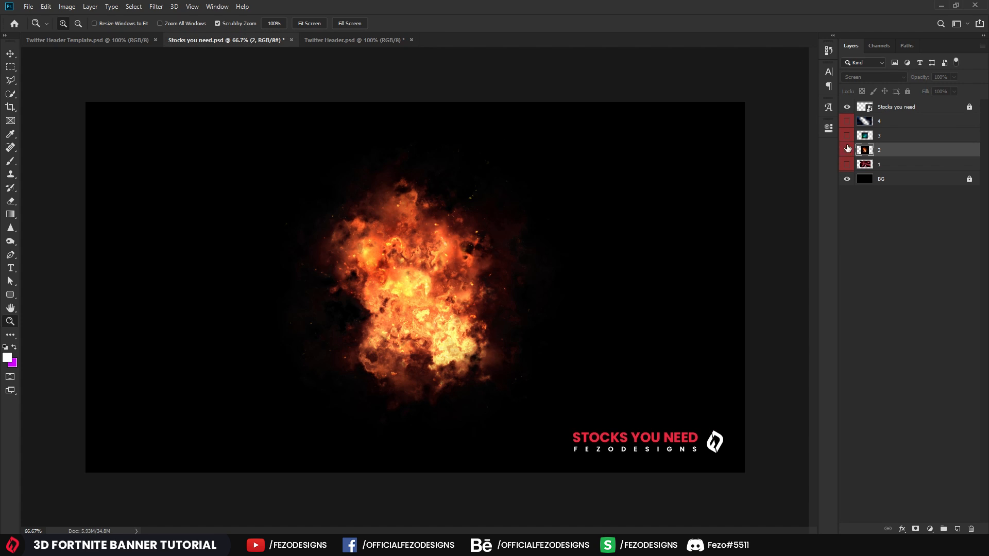
{"action": "left_click", "coordinate": [846, 135]}
{"action": "left_click", "coordinate": [901, 136]}
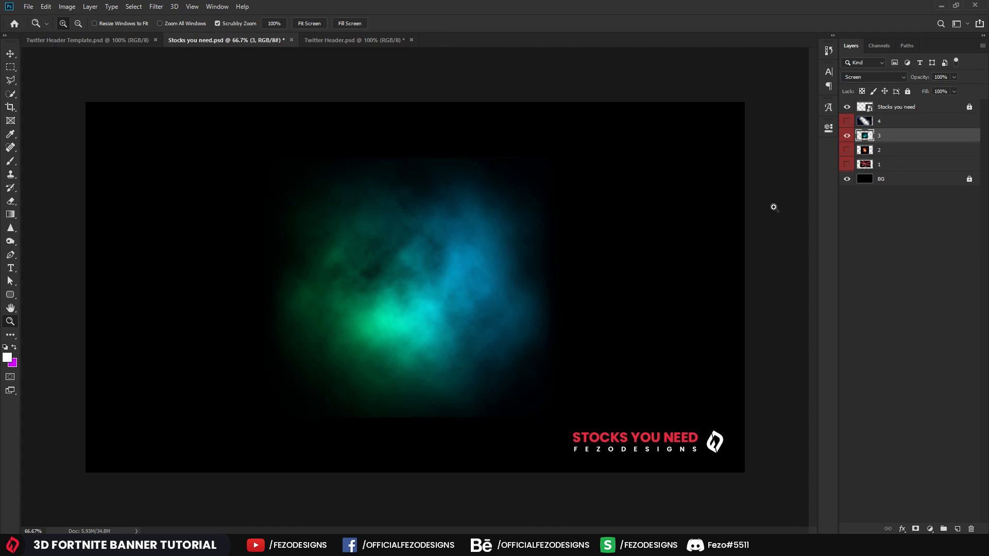
Step: Copy stock layer 3 into Twitter Header.psd and place it over the middle and rear characters
{"action": "key", "text": "v"}
{"action": "left_click_drag", "start_coordinate": [415, 200], "coordinate": [193, 41]}
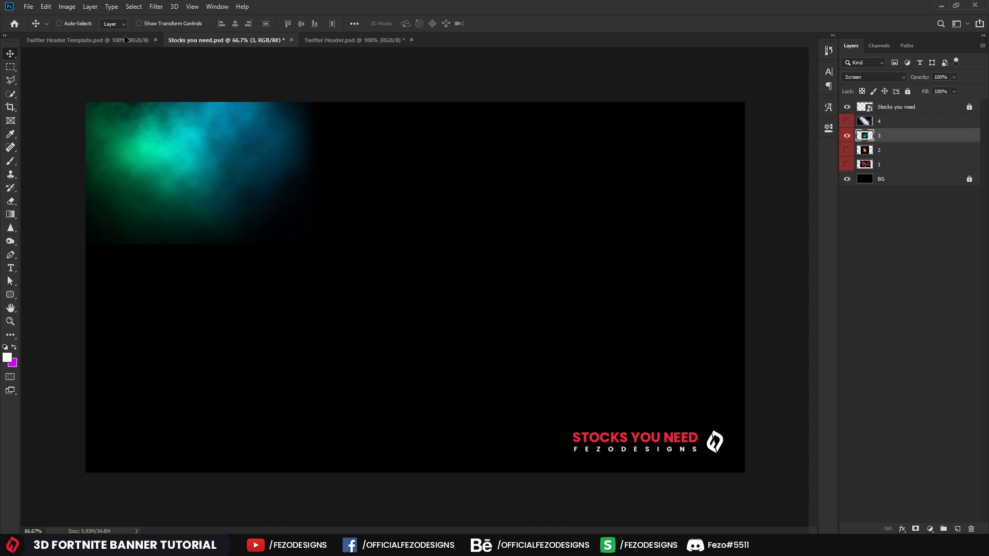
{"action": "left_click", "coordinate": [322, 39]}
{"action": "left_click_drag", "start_coordinate": [585, 311], "coordinate": [640, 288]}
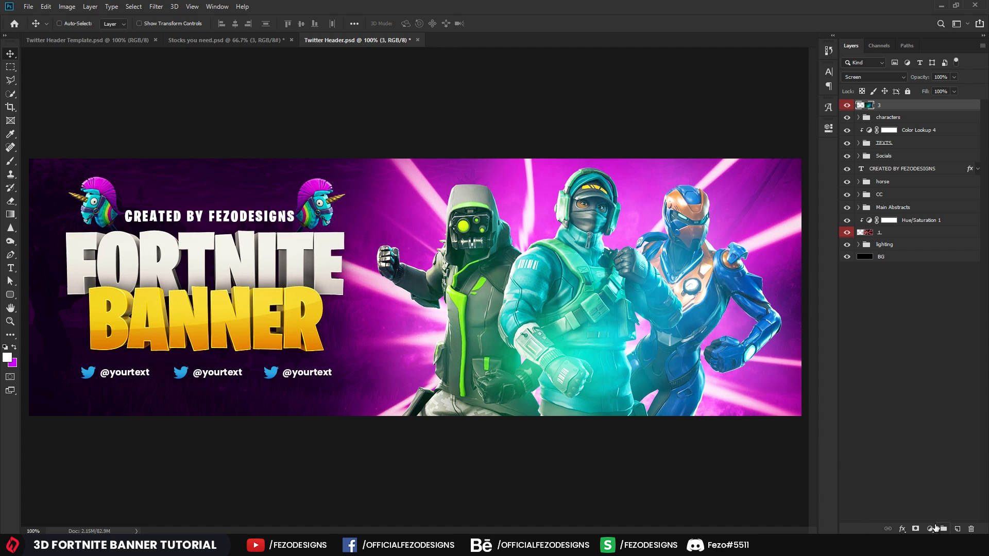
Step: Add a Hue/Saturation adjustment clipped to stock layer 3 and set its hue to +100
{"action": "left_click", "coordinate": [930, 529]}
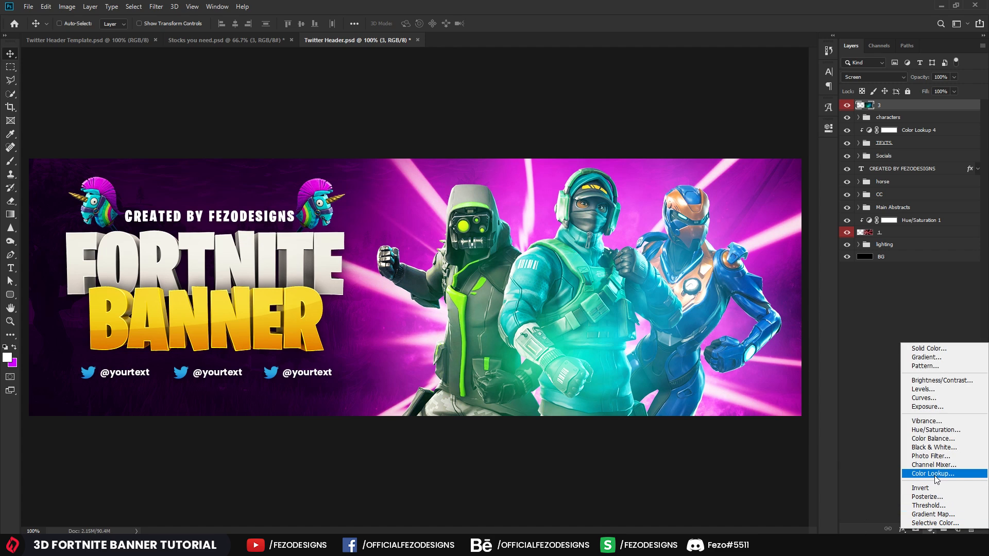
{"action": "left_click", "coordinate": [934, 429]}
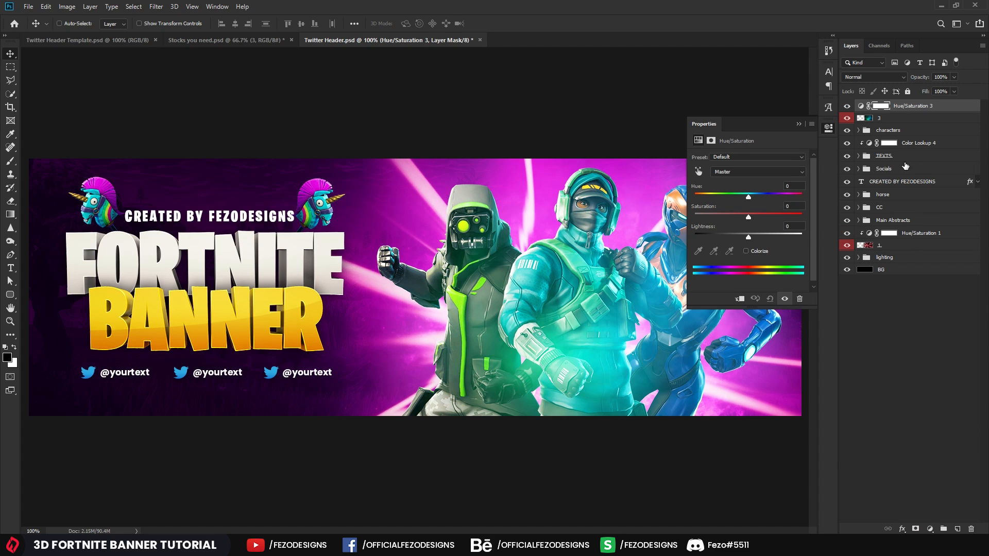
{"action": "left_click", "coordinate": [869, 111], "text": "alt"}
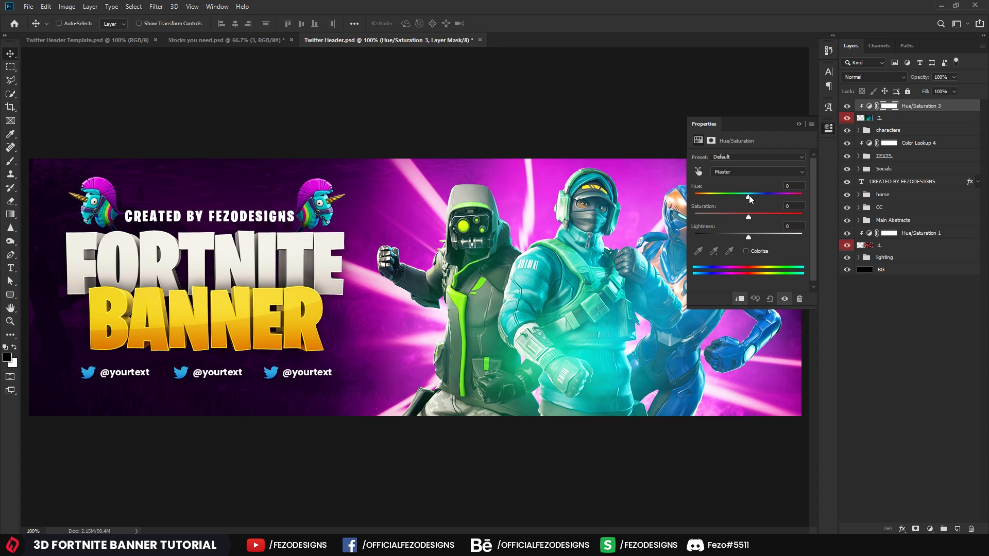
{"action": "left_click_drag", "start_coordinate": [749, 197], "coordinate": [783, 202]}
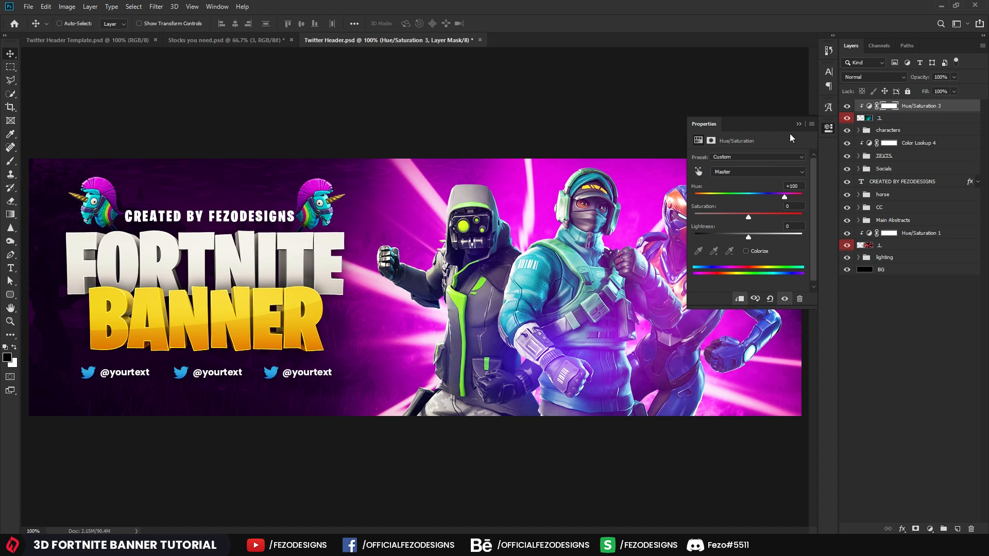
{"action": "left_click", "coordinate": [798, 124]}
Step: Scale stock layer 3 down to about 58% and place it over the blue and orange character's lower body
{"action": "left_click", "coordinate": [906, 119]}
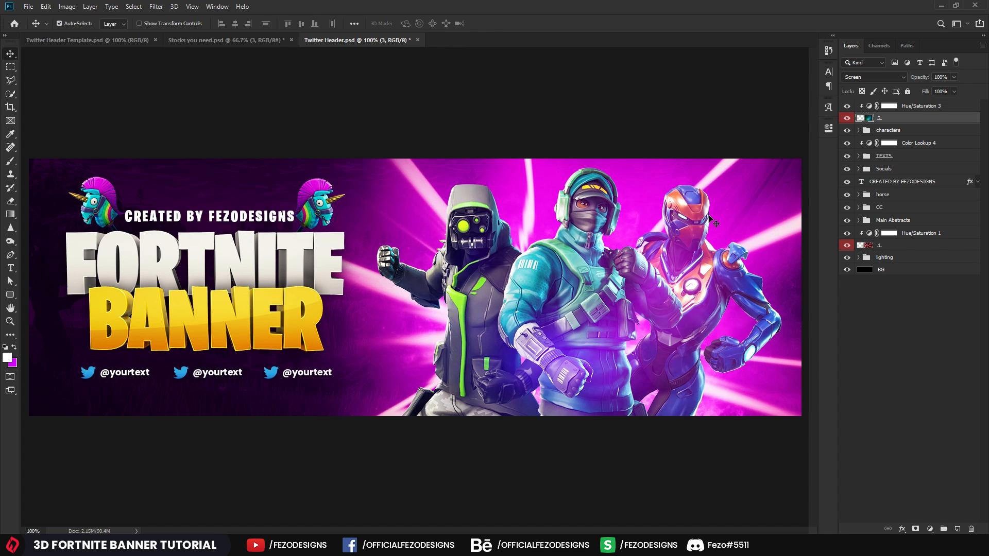
{"action": "key", "text": "ctrl+t"}
{"action": "left_click_drag", "start_coordinate": [367, 115], "coordinate": [556, 274]}
{"action": "left_click_drag", "start_coordinate": [745, 380], "coordinate": [758, 391]}
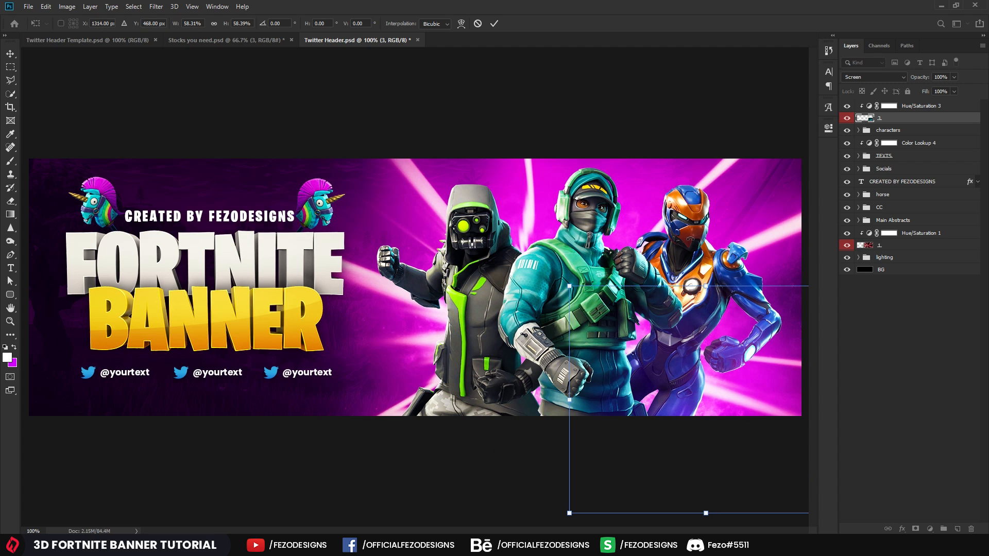
{"action": "key", "text": "Return"}
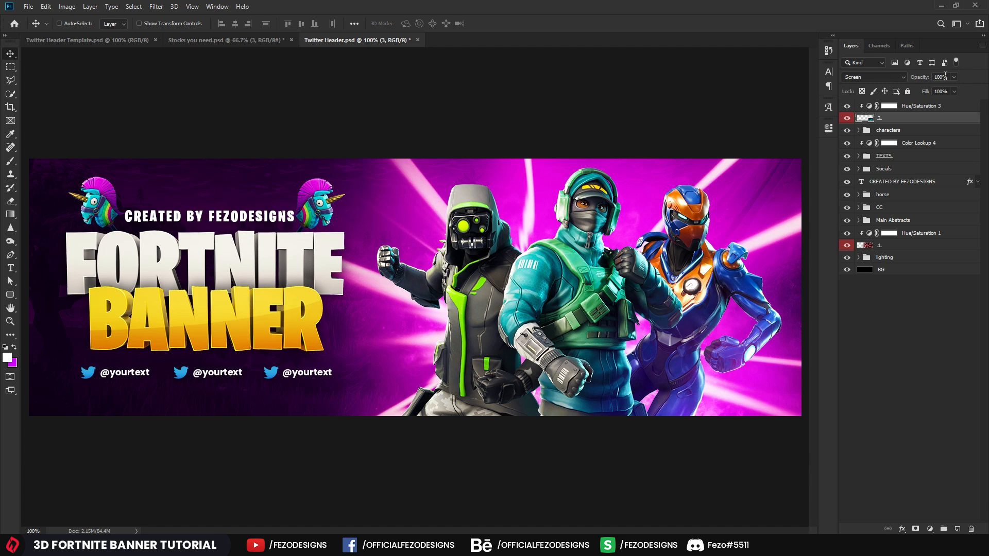
Step: Set stock layer 3's opacity to 70% and shift it slightly further toward the banner's lower right corner
{"action": "type", "text": "70"}
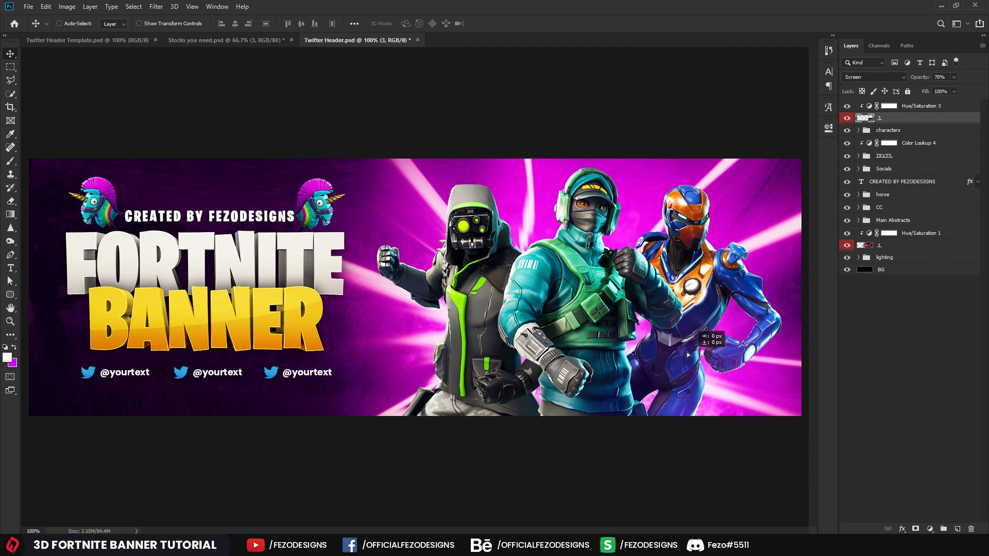
{"action": "mouse_move", "coordinate": [710, 366]}
{"action": "left_mouse_down"}
{"action": "mouse_move", "coordinate": [735, 385]}
{"action": "mouse_move", "coordinate": [726, 376]}
{"action": "left_mouse_up"}
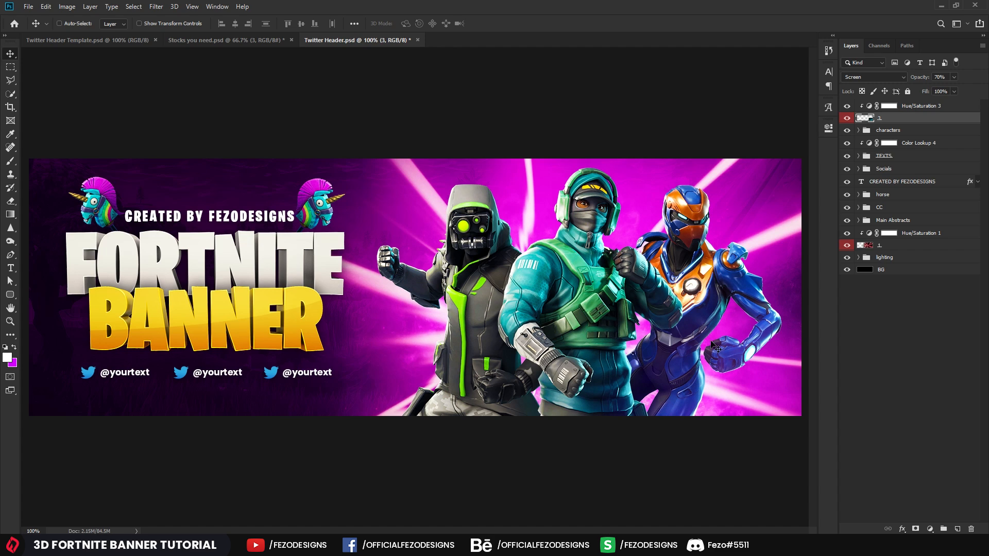
{"action": "left_click_drag", "start_coordinate": [714, 347], "coordinate": [739, 361]}
Step: Group stock layer 3 with its clipped Hue/Saturation adjustment and name the group smoke
{"action": "left_click", "coordinate": [929, 105]}
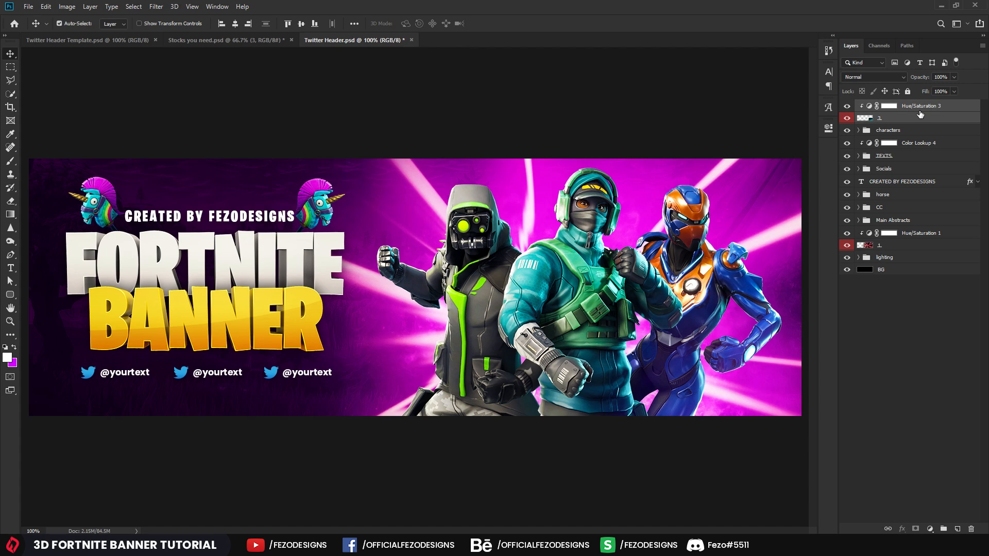
{"action": "key", "text": "ctrl+g"}
{"action": "double_click", "coordinate": [887, 107]}
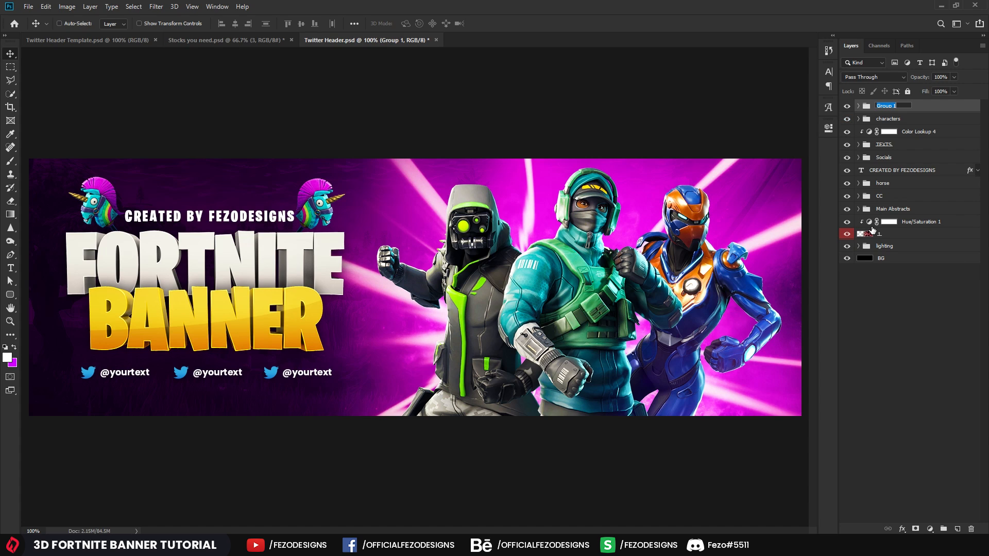
{"action": "type", "text": "smoke"}
{"action": "key", "text": "Return"}
Step: Duplicate the smoke group over the hooded character's lower body and set the copy's stock layer 3 opacity to 40%
{"action": "key", "text": "ctrl+j"}
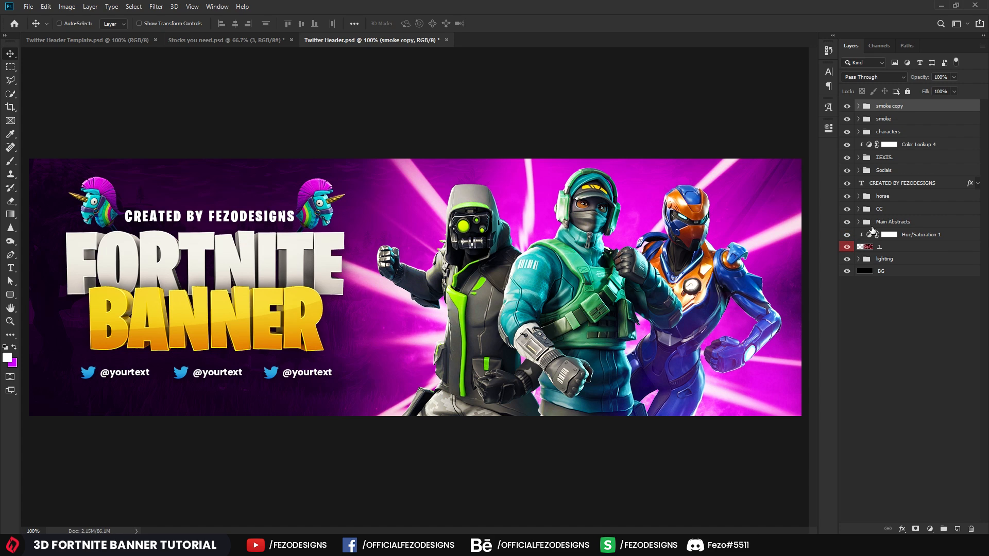
{"action": "left_click_drag", "start_coordinate": [686, 363], "coordinate": [505, 374]}
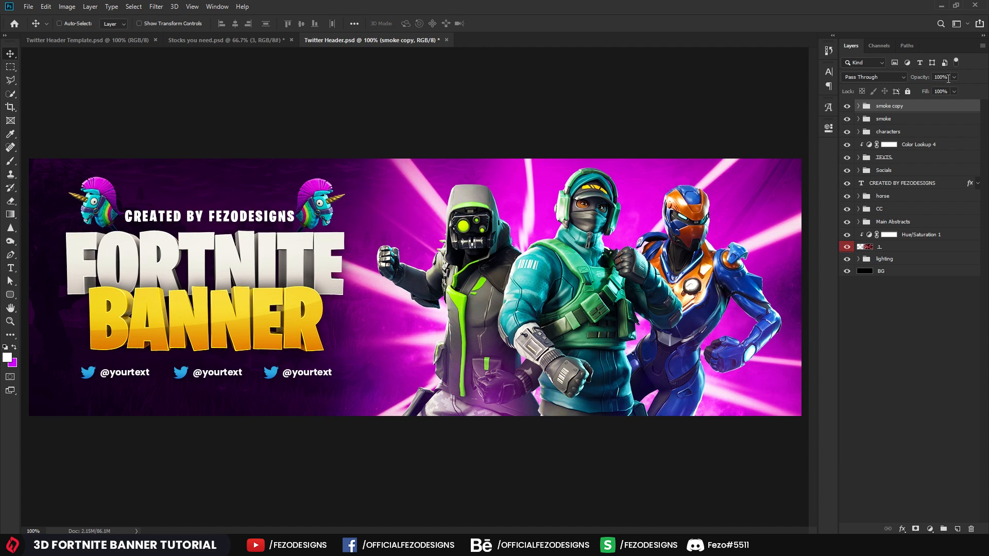
{"action": "left_click", "coordinate": [858, 106]}
{"action": "left_click", "coordinate": [904, 132]}
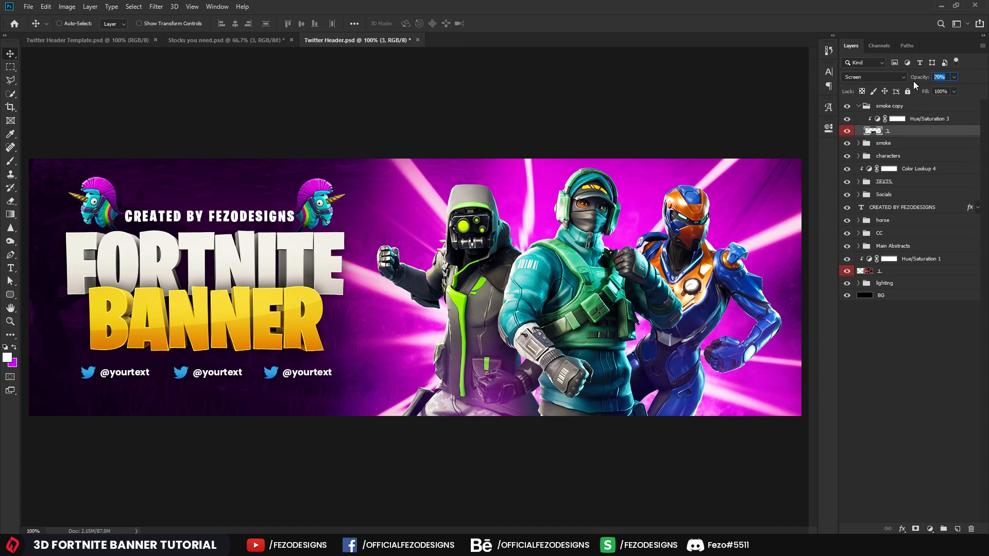
{"action": "type", "text": "40"}
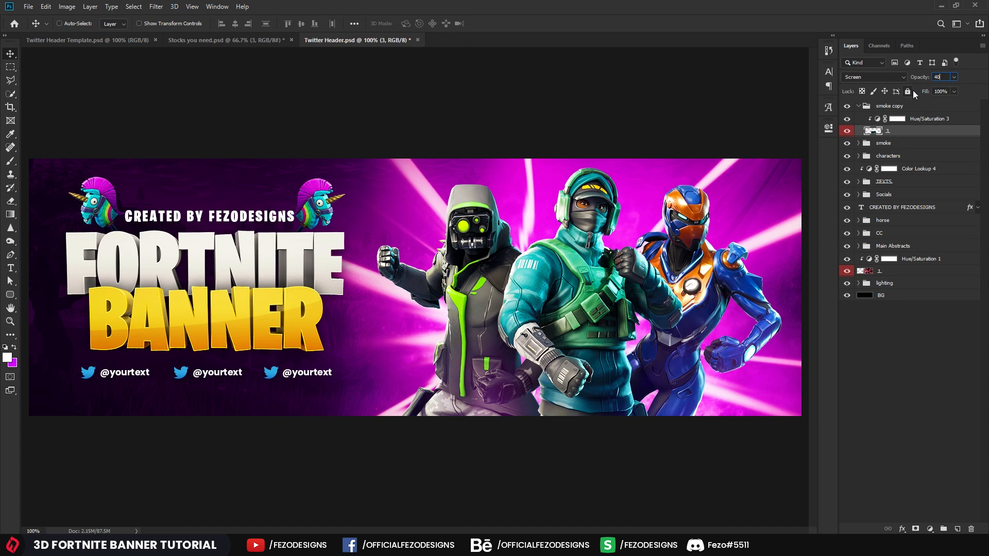
{"action": "left_click", "coordinate": [858, 106]}
{"action": "left_click", "coordinate": [910, 376]}
{"action": "key", "text": "z"}
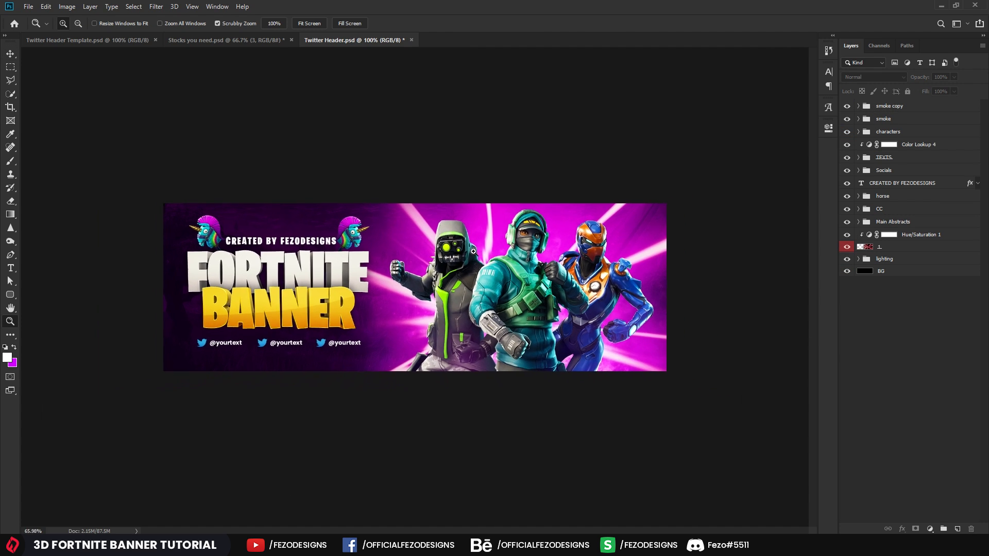
{"action": "left_click", "coordinate": [468, 277], "text": "alt"}
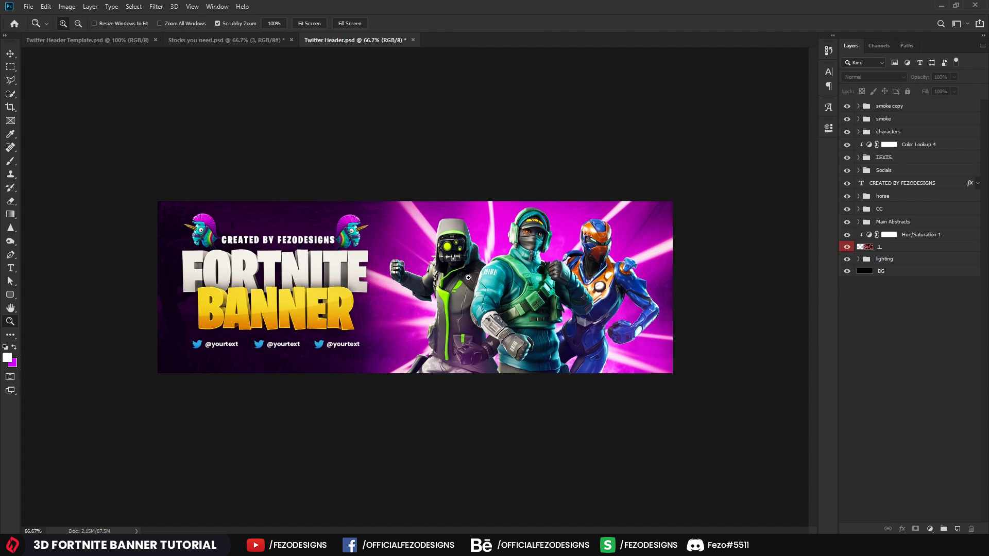
{"action": "left_click", "coordinate": [467, 278]}
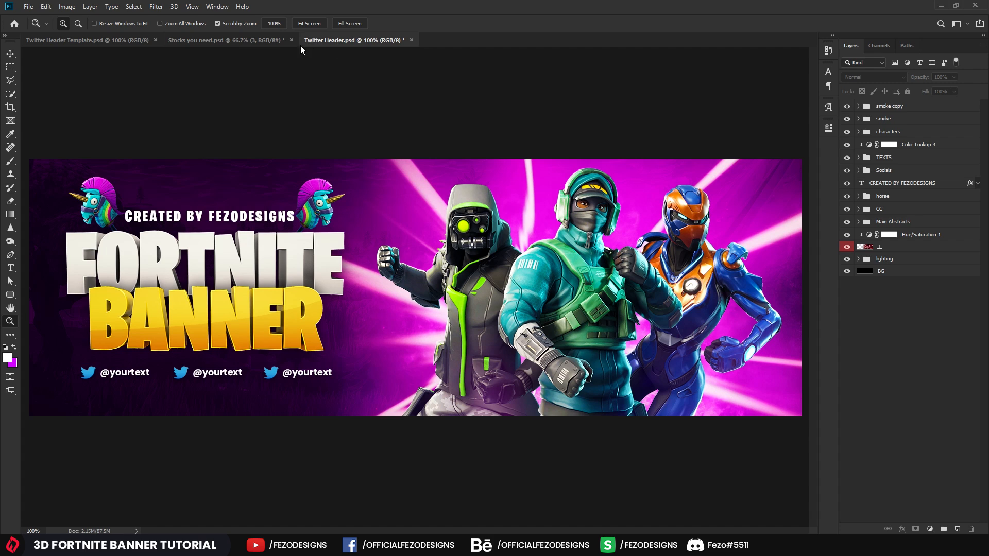
Step: In Stocks you need.psd, show stock layer 4 instead of layer 3 and copy it into Twitter Header.psd
{"action": "left_click", "coordinate": [241, 41]}
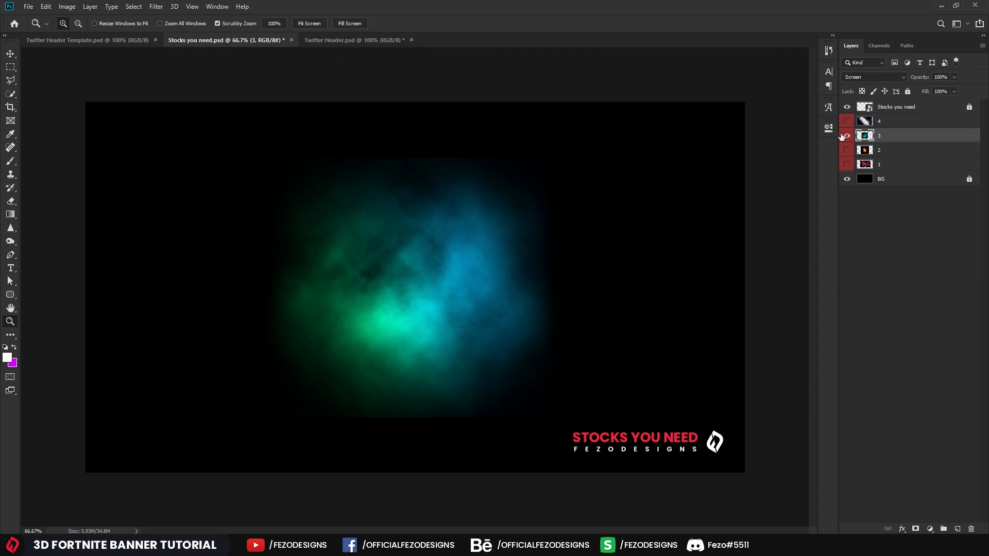
{"action": "left_click", "coordinate": [846, 136]}
{"action": "left_click", "coordinate": [847, 121]}
{"action": "left_click", "coordinate": [905, 124]}
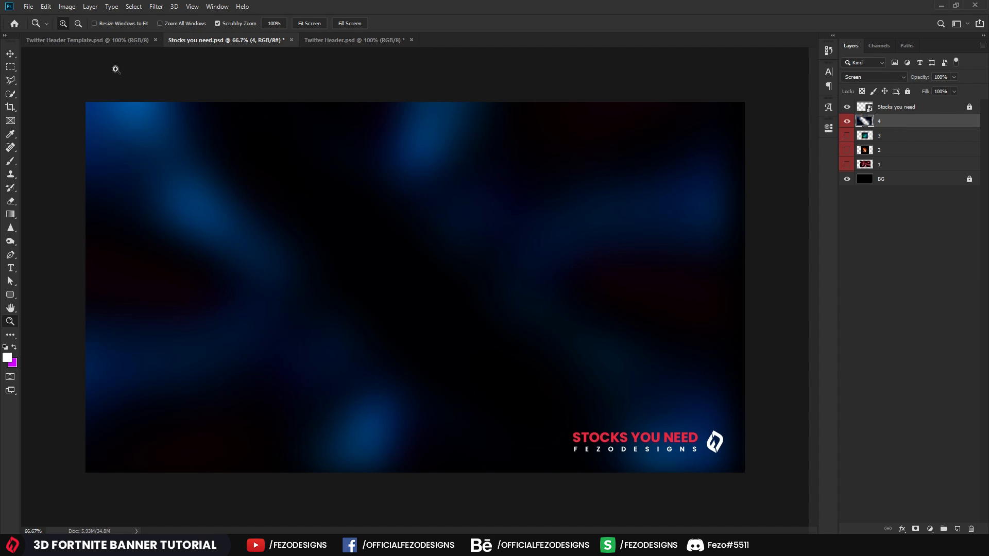
{"action": "key", "text": "v"}
{"action": "left_click_drag", "start_coordinate": [301, 103], "coordinate": [371, 227]}
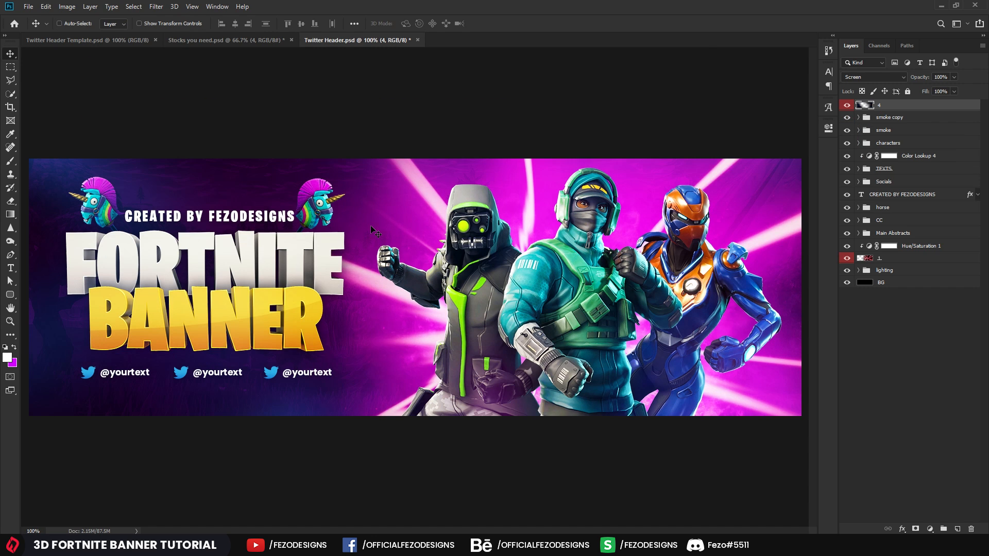
Step: Resize and reposition stock layer 4 so that it spans the whole banner
{"action": "key", "text": "ctrl+t"}
{"action": "key", "text": "ctrl+minus"}
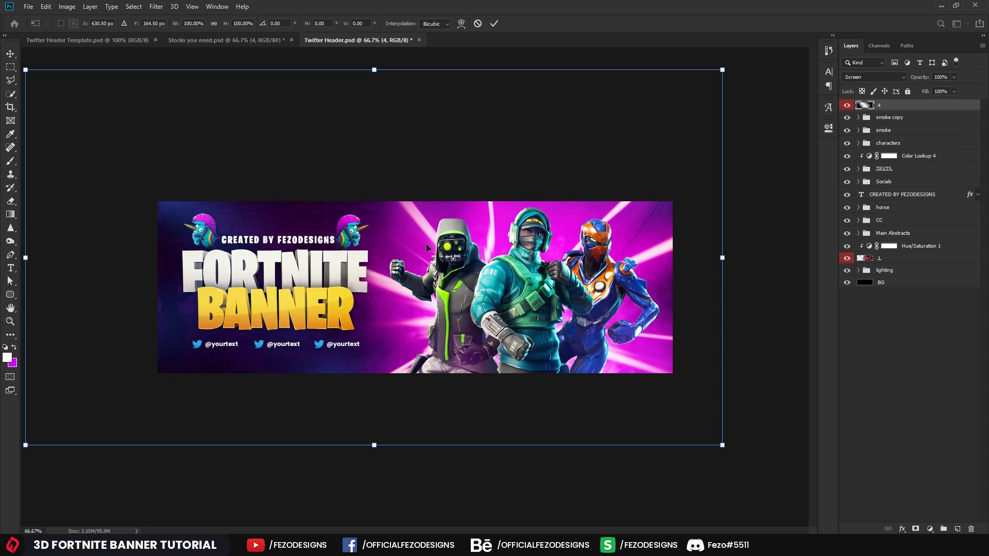
{"action": "left_click_drag", "start_coordinate": [722, 70], "coordinate": [541, 167]}
{"action": "left_click_drag", "start_coordinate": [425, 273], "coordinate": [545, 247]}
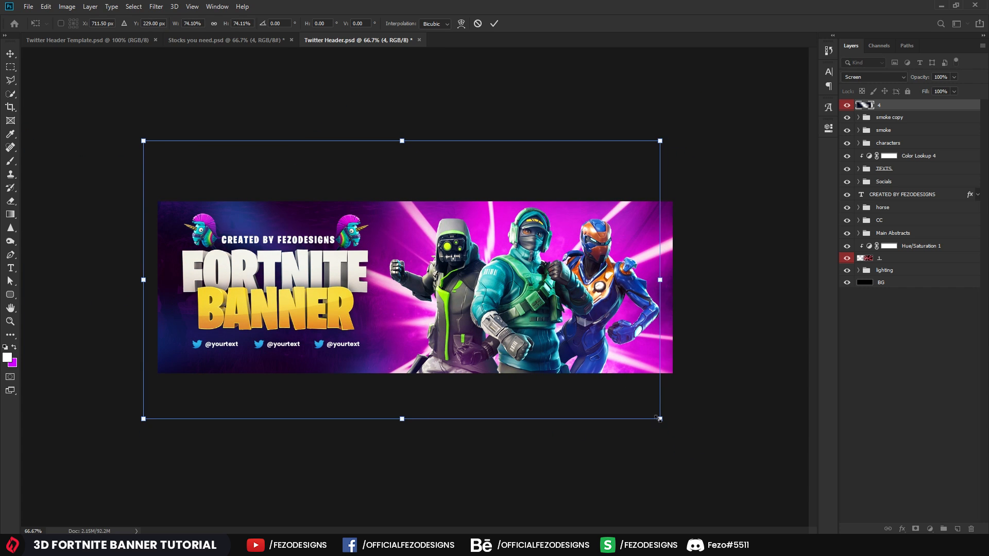
{"action": "left_click_drag", "start_coordinate": [660, 419], "coordinate": [712, 447]}
{"action": "mouse_move", "coordinate": [659, 325]}
{"action": "left_mouse_down"}
{"action": "mouse_move", "coordinate": [659, 299]}
{"action": "mouse_move", "coordinate": [658, 344]}
{"action": "mouse_move", "coordinate": [655, 322]}
{"action": "left_mouse_up"}
{"action": "key", "text": "Return"}
{"action": "key", "text": "z"}
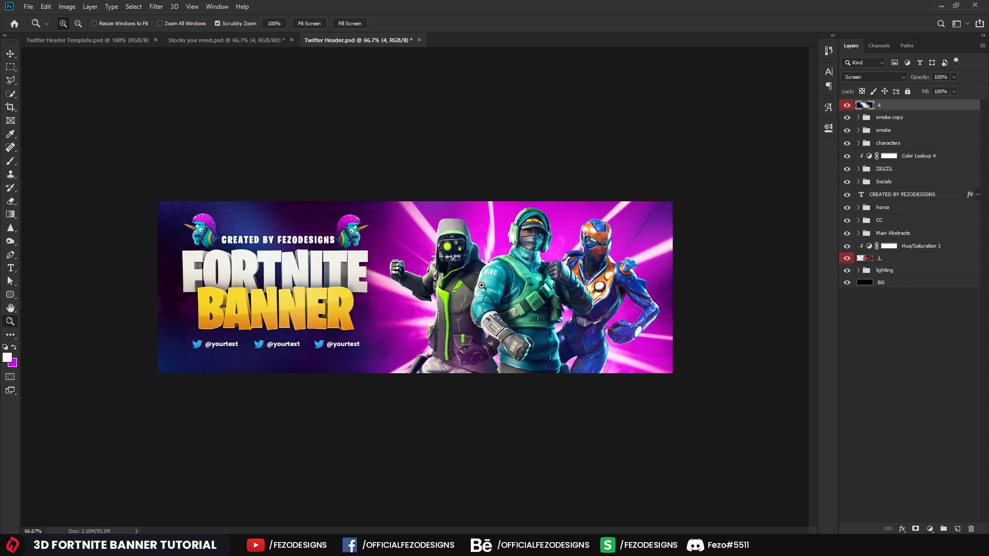
Step: Add a Hue/Saturation adjustment clipped to stock layer 4 and set its hue to +70
{"action": "left_click", "coordinate": [929, 529]}
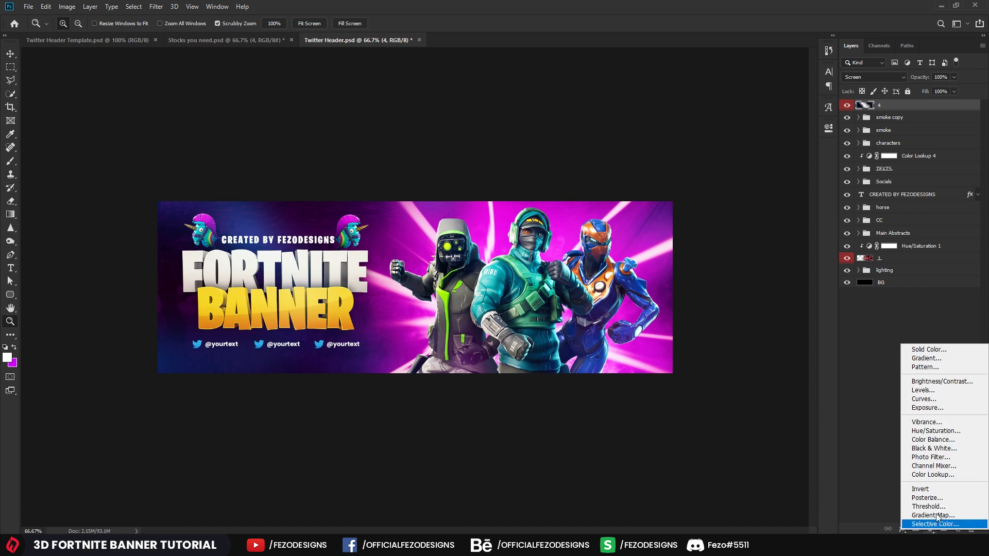
{"action": "left_click", "coordinate": [939, 432]}
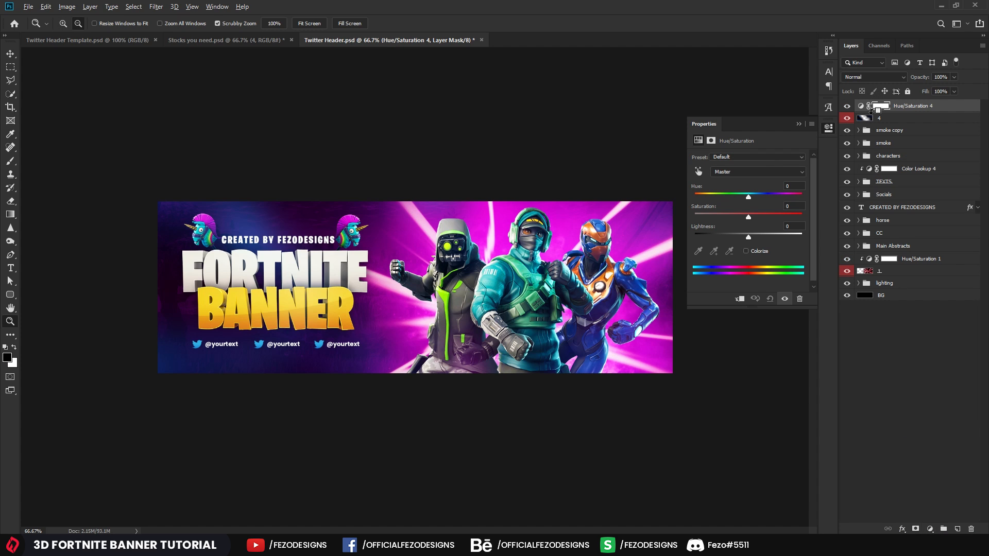
{"action": "left_click", "coordinate": [869, 112], "text": "alt"}
{"action": "left_click_drag", "start_coordinate": [747, 198], "coordinate": [778, 198]}
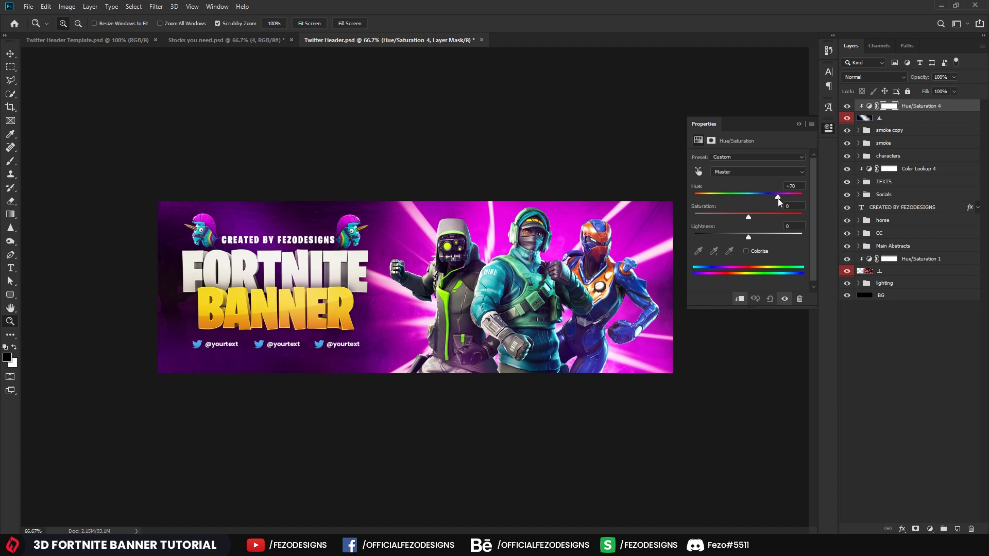
{"action": "left_click", "coordinate": [809, 124]}
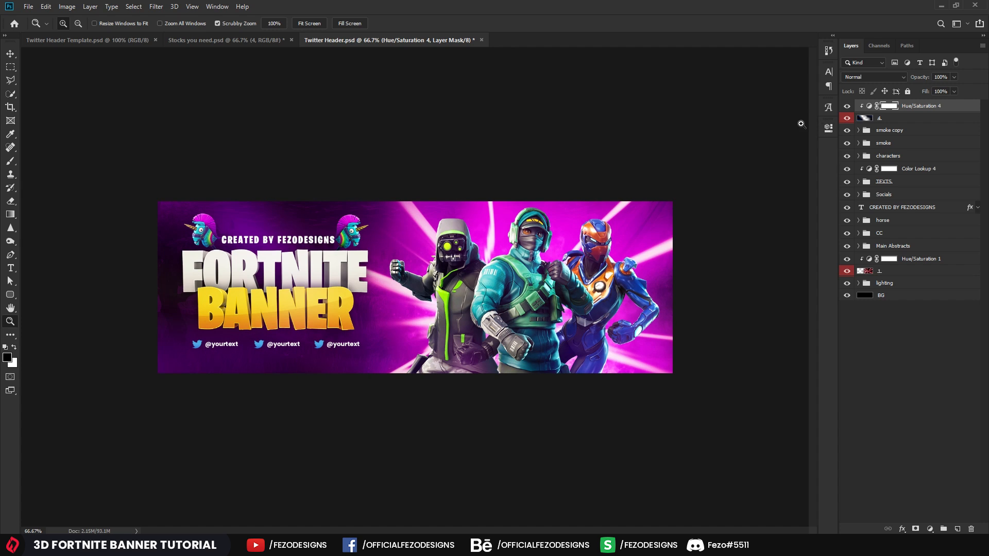
{"action": "key", "text": "ctrl+1"}
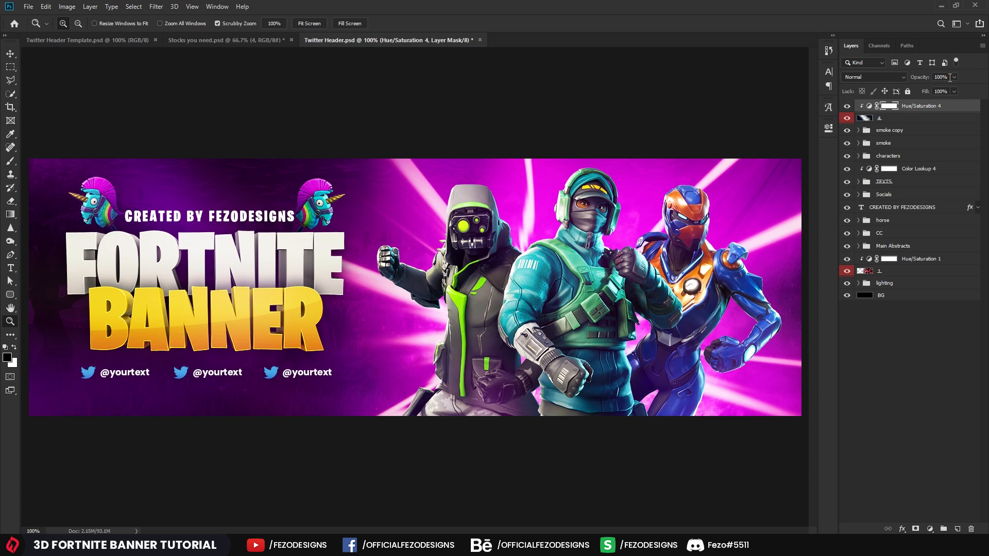
Step: Try opacities of 50%, 25% and 35% on stock layer 4 and settle on 28%
{"action": "left_click", "coordinate": [912, 118]}
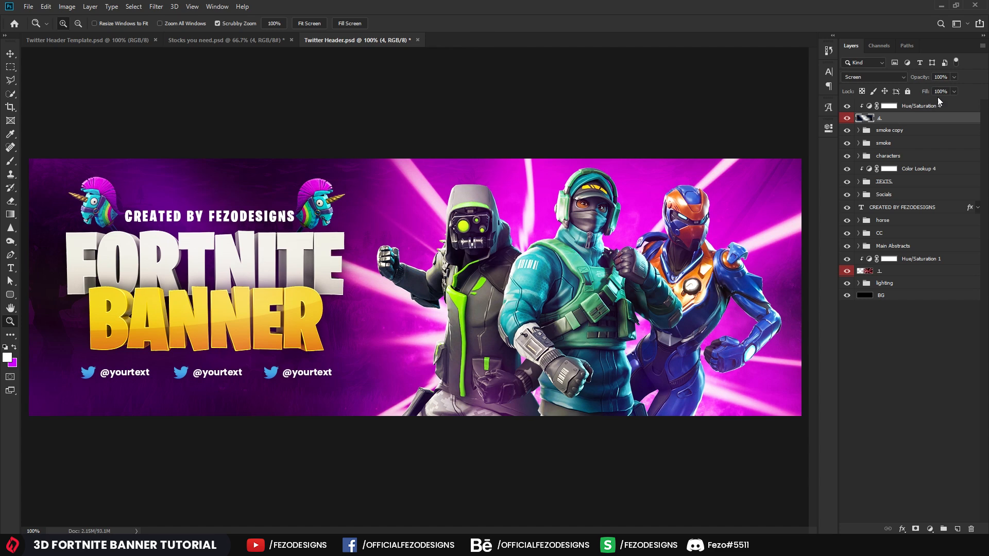
{"action": "left_click", "coordinate": [945, 79]}
{"action": "type", "text": "50"}
{"action": "type", "text": "25"}
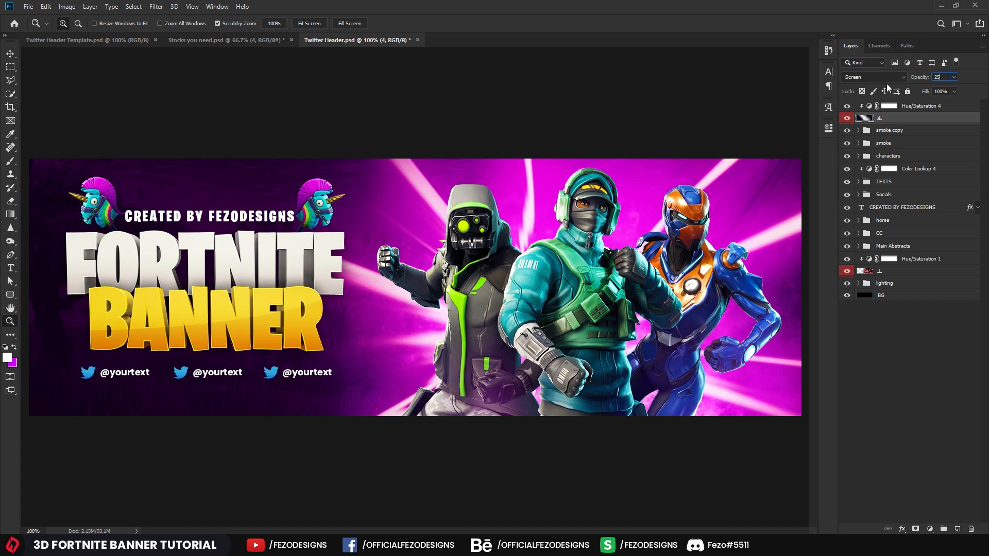
{"action": "key", "text": "BackSpace"}
{"action": "key", "text": "BackSpace"}
{"action": "type", "text": "35"}
{"action": "key", "text": "BackSpace"}
{"action": "key", "text": "BackSpace"}
{"action": "type", "text": "28"}
{"action": "key", "text": "Return"}
{"action": "left_click_drag", "start_coordinate": [591, 258], "coordinate": [546, 249]}
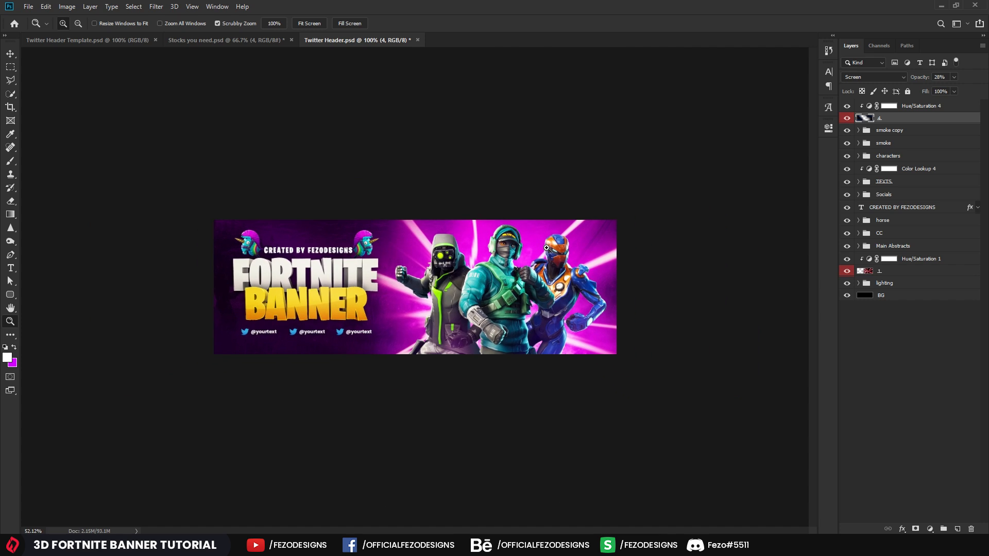
{"action": "left_click", "coordinate": [527, 286]}
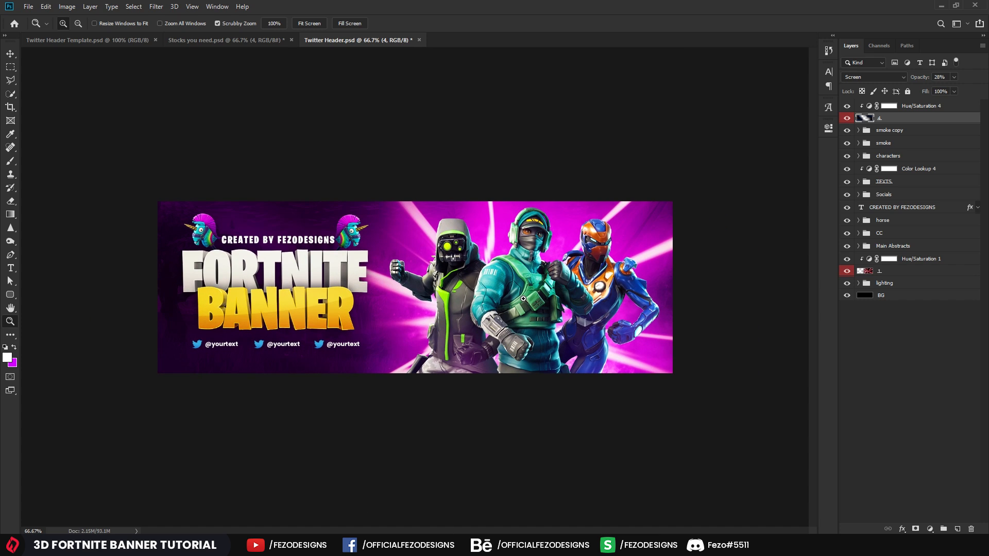
{"action": "left_click", "coordinate": [523, 298]}
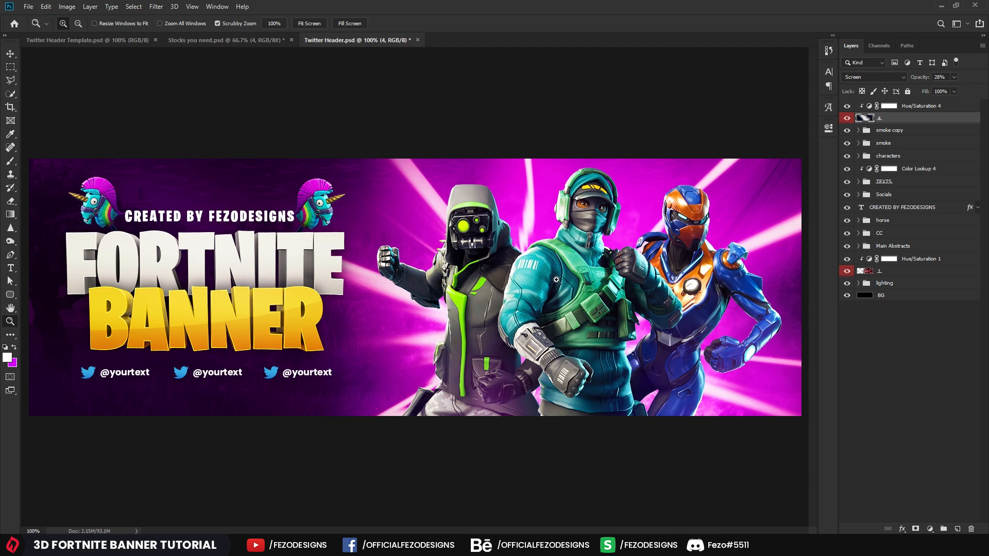
{"action": "left_click_drag", "start_coordinate": [549, 282], "coordinate": [536, 280]}
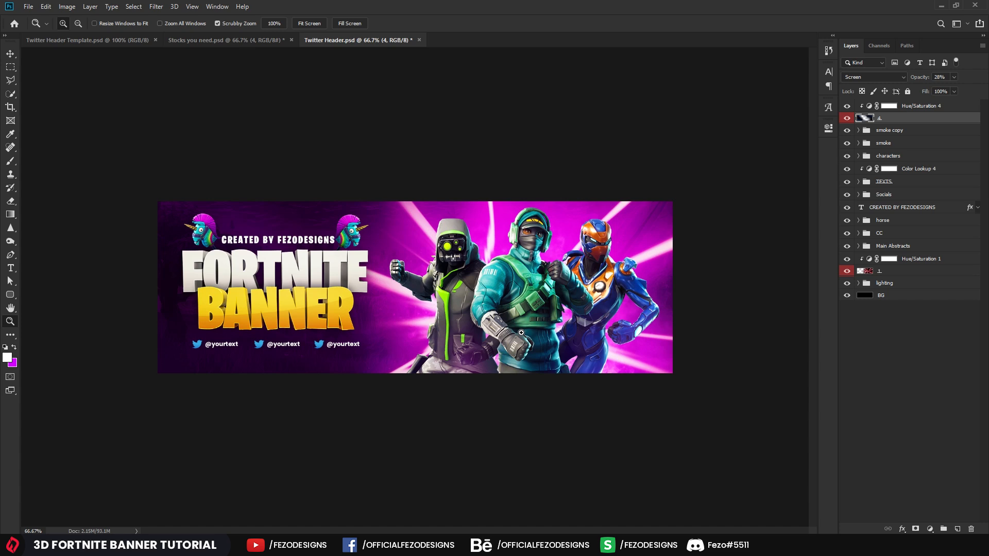
Step: Try a hue of +91 on the Hue/Saturation 1 adjustment clipped to stock layer 1 and undo the change
{"action": "left_click", "coordinate": [947, 262]}
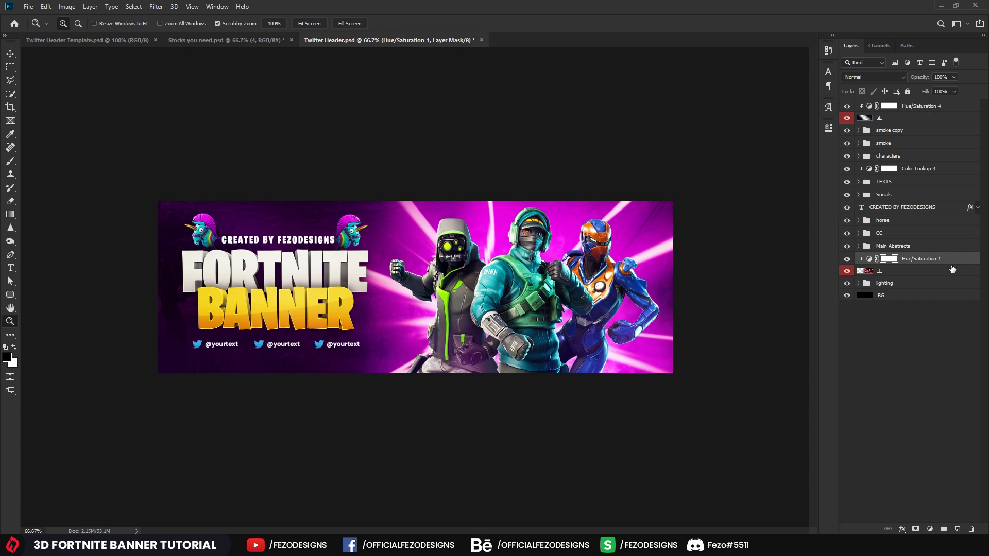
{"action": "left_click", "coordinate": [869, 261]}
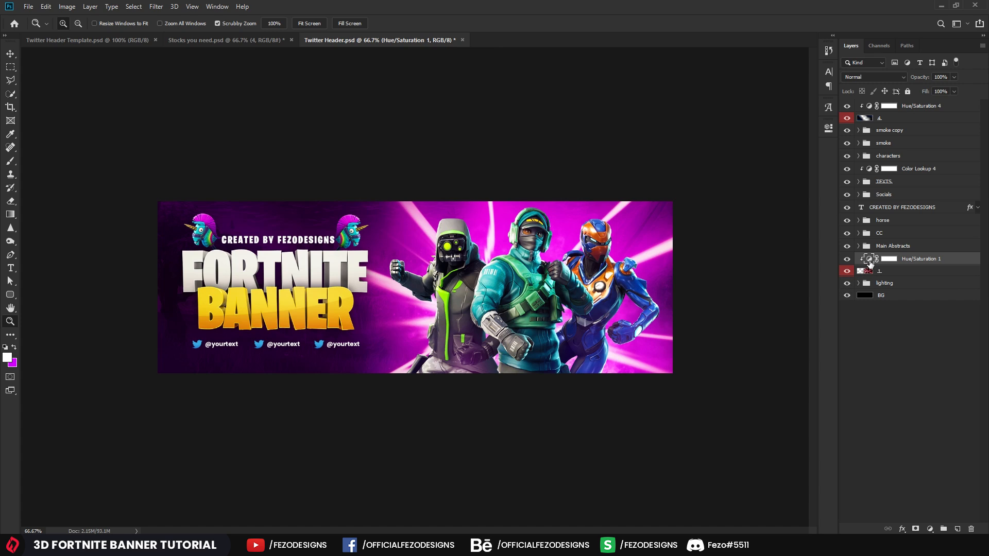
{"action": "double_click", "coordinate": [869, 260]}
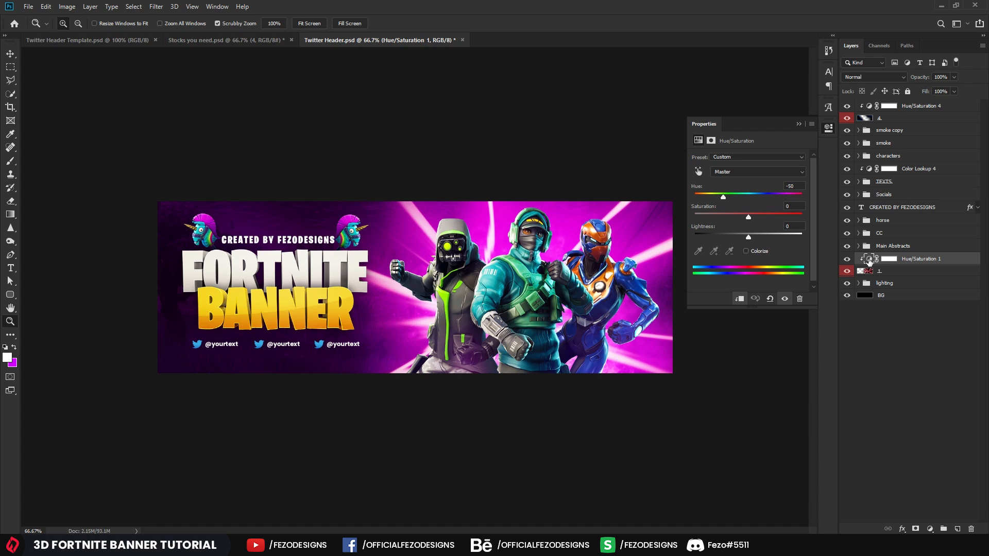
{"action": "left_click_drag", "start_coordinate": [722, 196], "coordinate": [783, 193]}
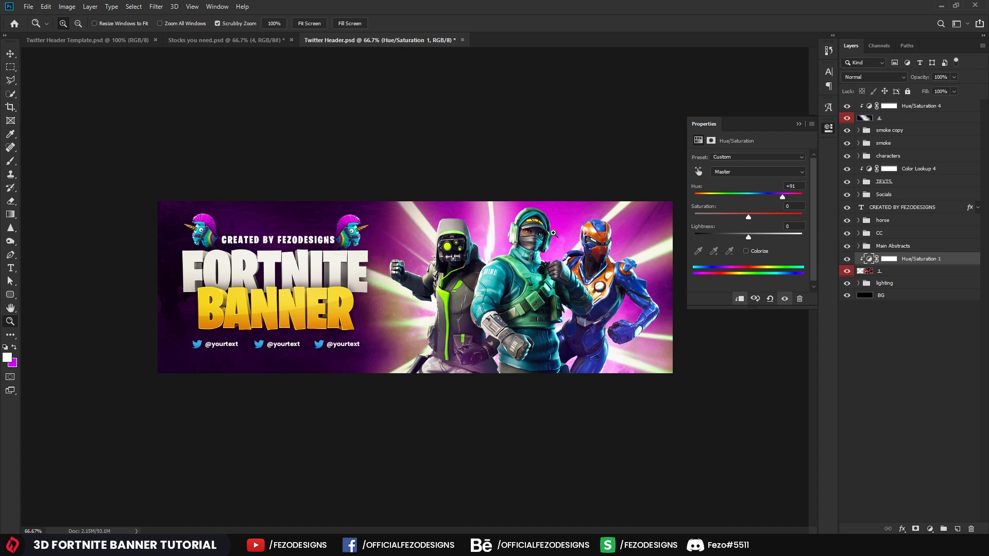
{"action": "key", "text": "ctrl+z"}
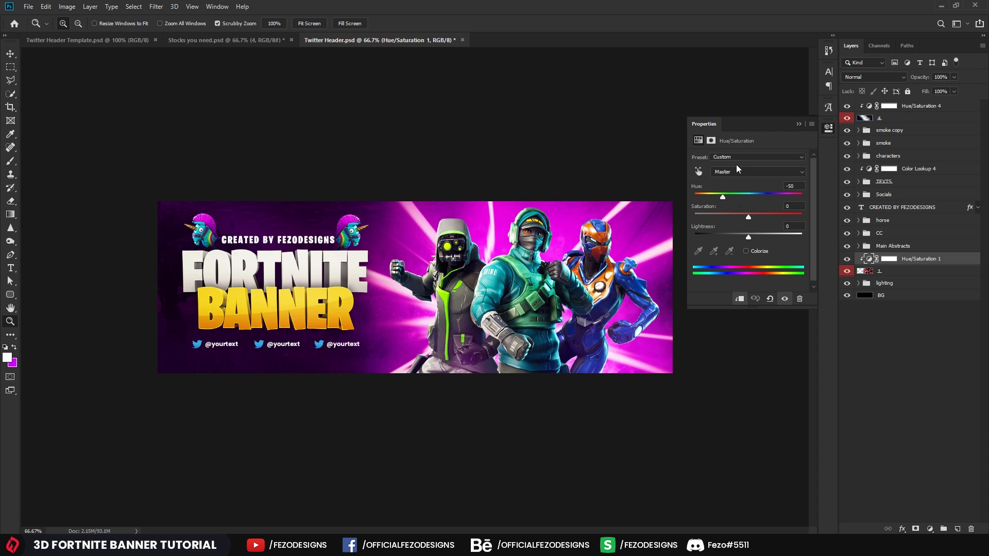
{"action": "left_click", "coordinate": [798, 124]}
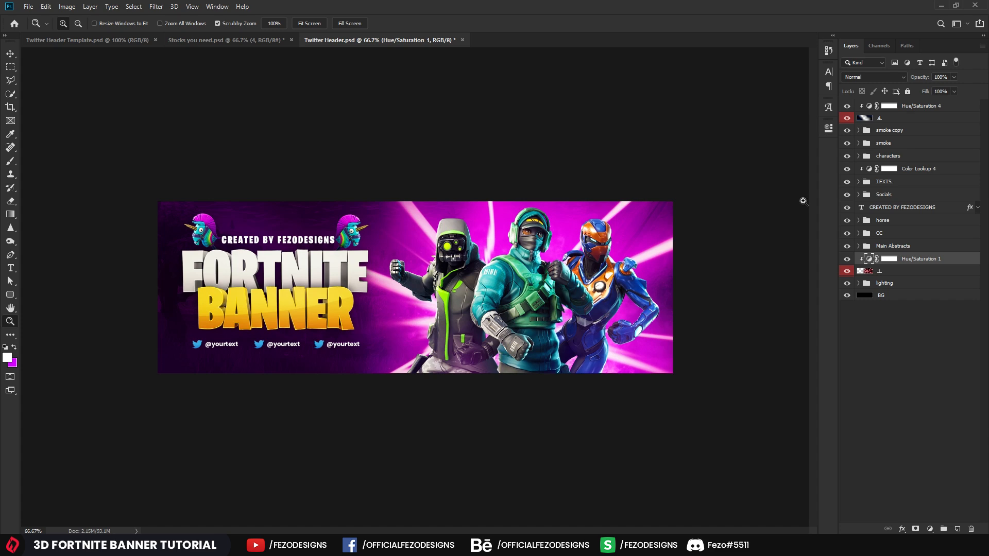
Step: Add a Hue/Saturation adjustment directly above the lighting group and set its hue to -93
{"action": "left_click", "coordinate": [894, 284]}
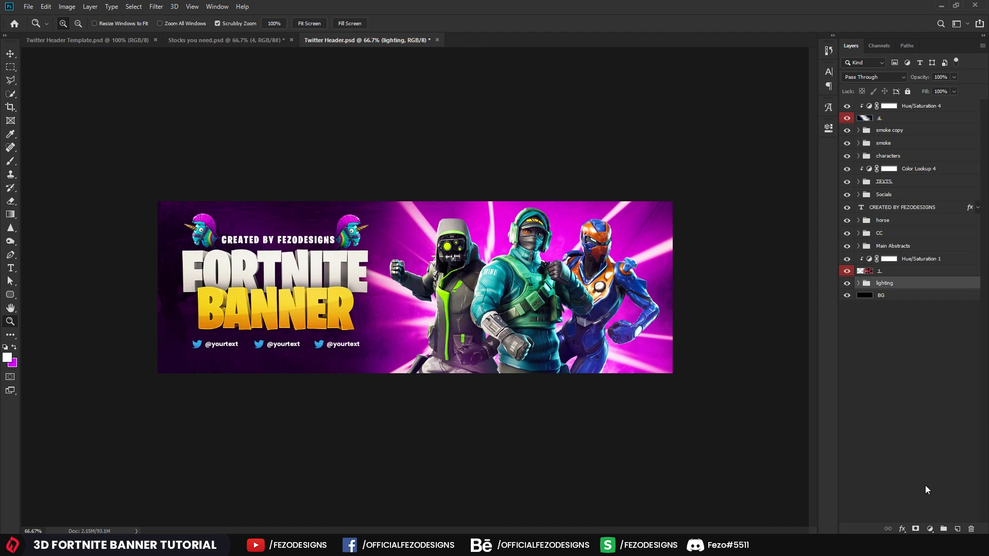
{"action": "left_click", "coordinate": [928, 529]}
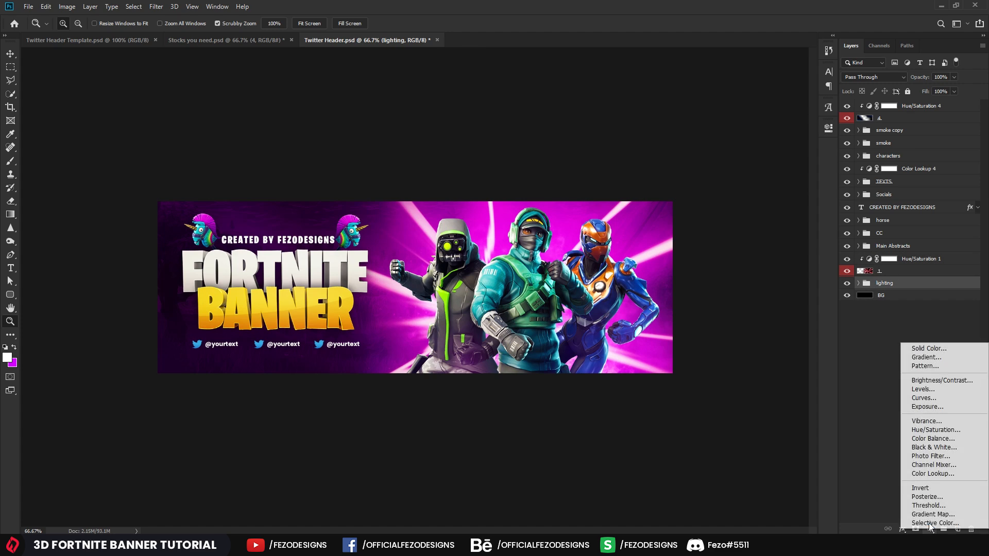
{"action": "left_click", "coordinate": [934, 430]}
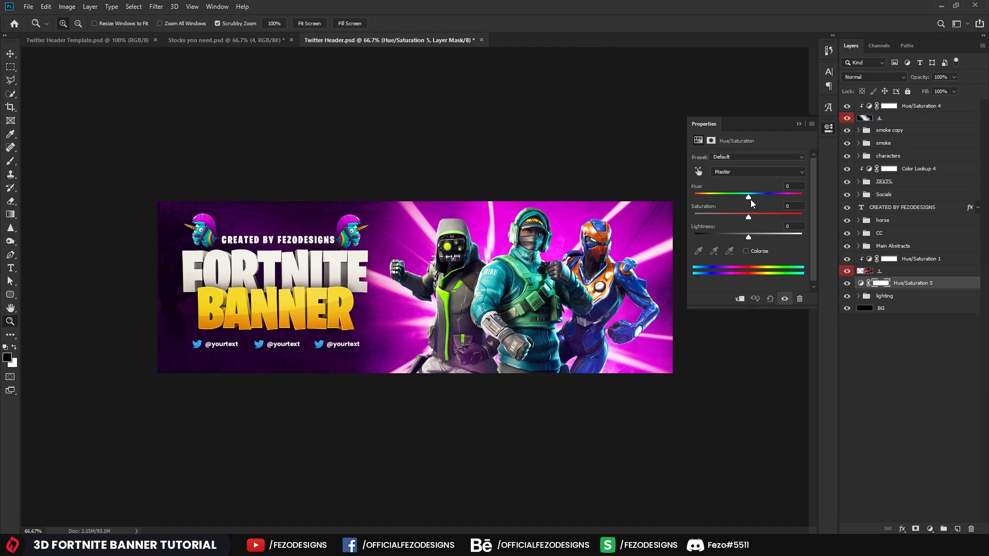
{"action": "left_click_drag", "start_coordinate": [749, 194], "coordinate": [714, 200]}
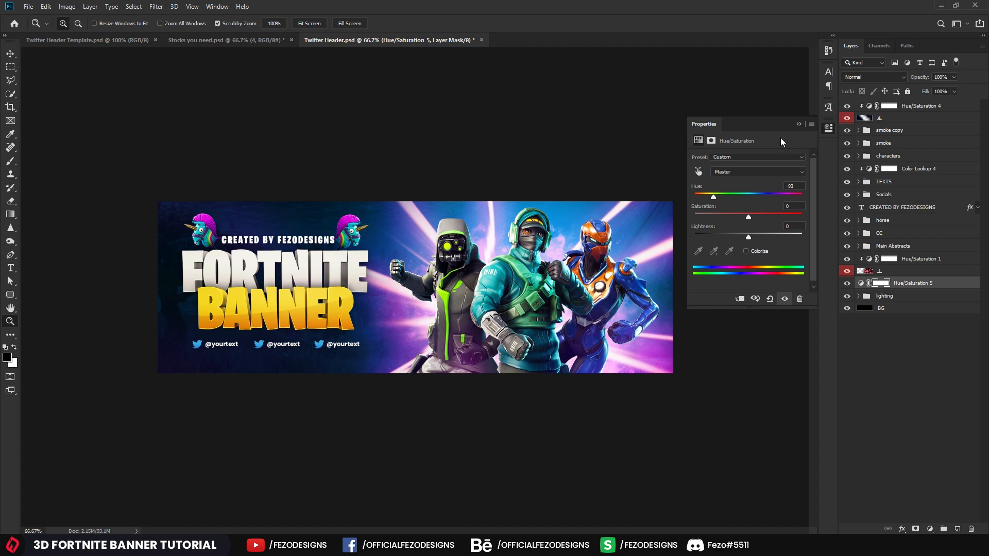
{"action": "left_click", "coordinate": [798, 124]}
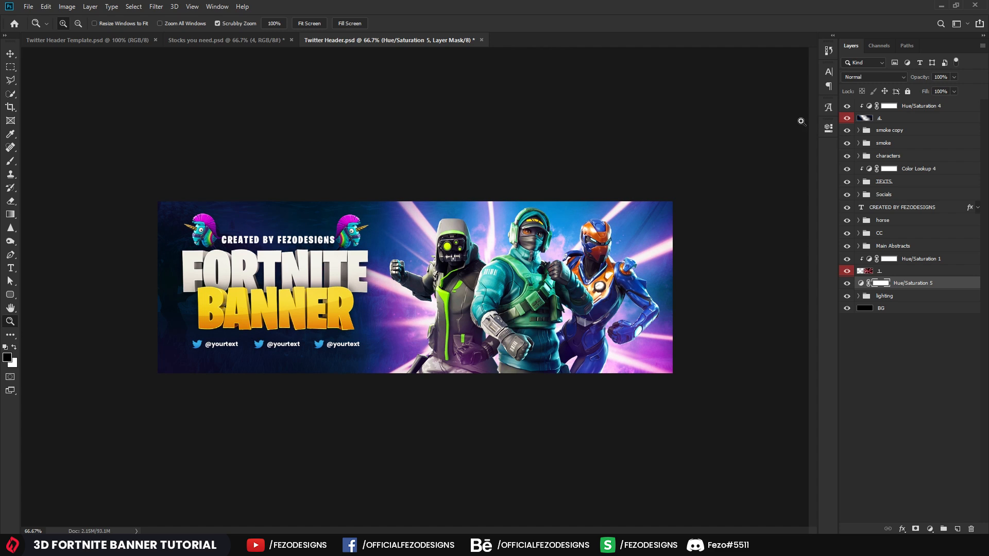
Step: Set the hue of the Hue/Saturation 1 adjustment clipped to stock layer 1 to -112
{"action": "double_click", "coordinate": [869, 260]}
{"action": "mouse_move", "coordinate": [722, 197]}
{"action": "left_mouse_down"}
{"action": "mouse_move", "coordinate": [758, 192]}
{"action": "mouse_move", "coordinate": [709, 192]}
{"action": "left_mouse_up"}
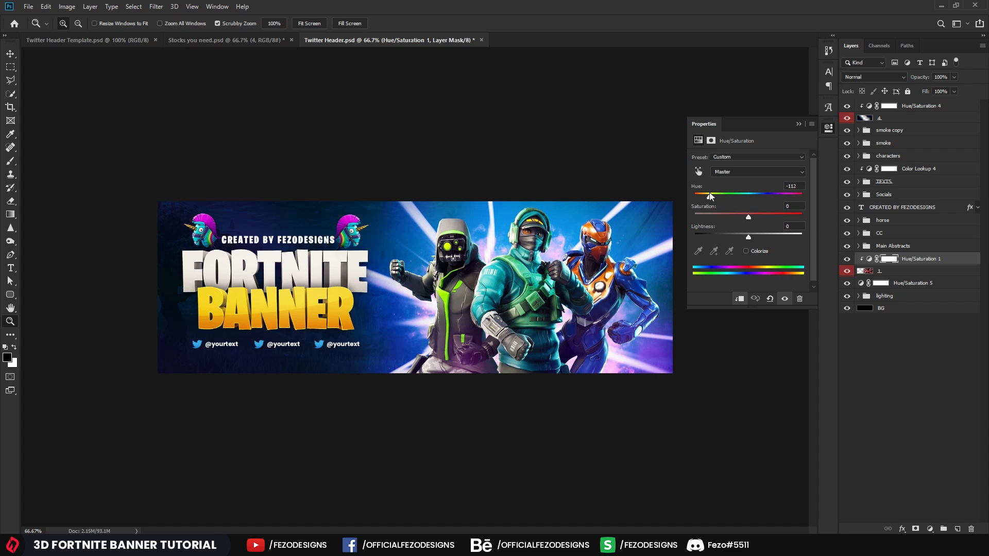
{"action": "left_click", "coordinate": [808, 124]}
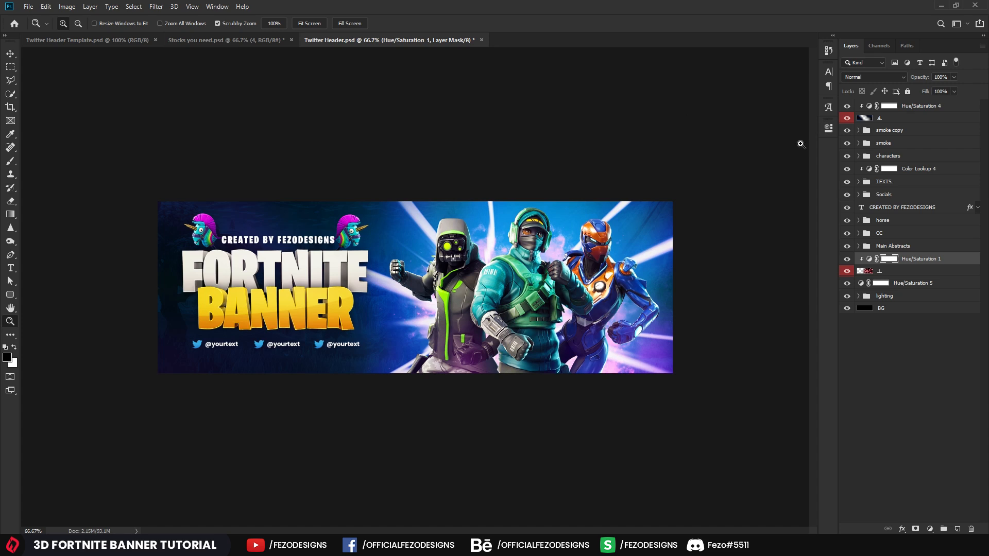
Step: Expand the Main Abstracts group and its subgroups and set the abstract2 Hue/Saturation adjustment's hue to +147
{"action": "left_click", "coordinate": [862, 247]}
{"action": "left_click", "coordinate": [859, 247]}
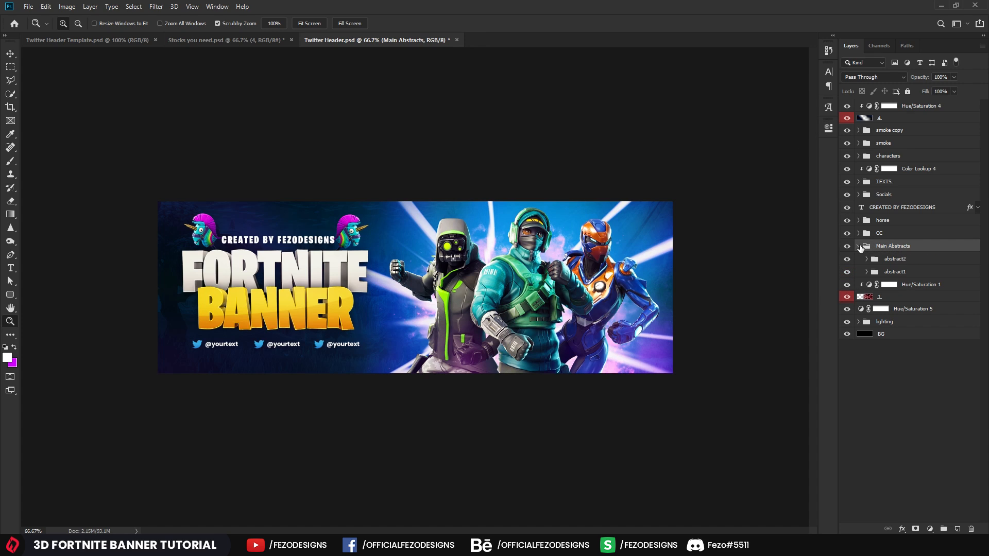
{"action": "left_click", "coordinate": [867, 259]}
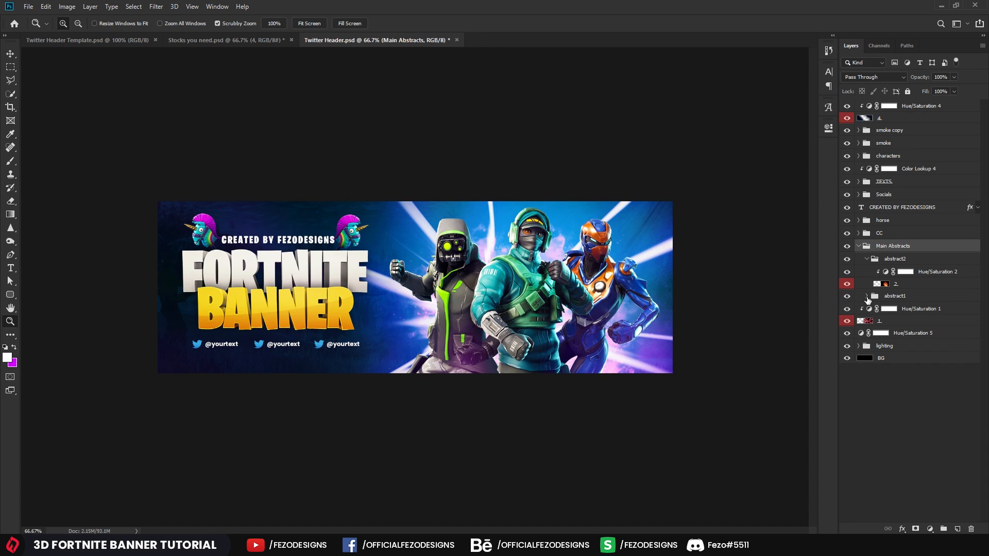
{"action": "left_click", "coordinate": [867, 296]}
{"action": "double_click", "coordinate": [885, 272]}
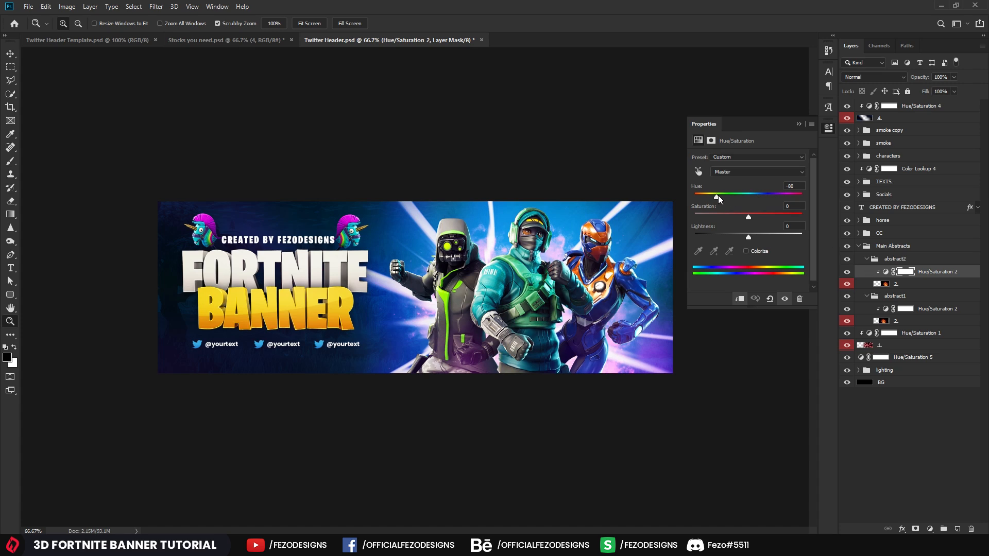
{"action": "left_click_drag", "start_coordinate": [718, 196], "coordinate": [795, 196]}
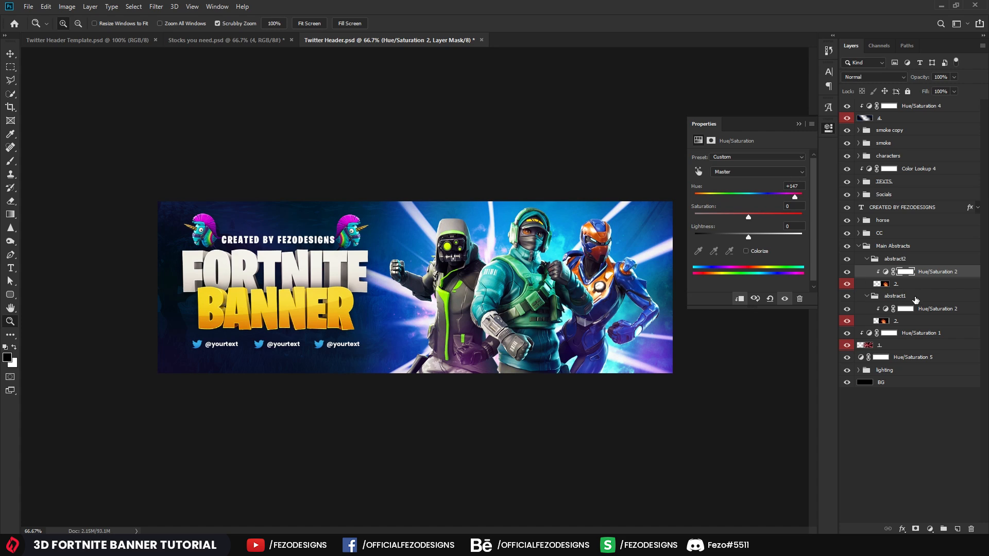
Step: Set the hue of the Hue/Saturation adjustment inside the abstract1 group to 147
{"action": "left_click", "coordinate": [885, 310]}
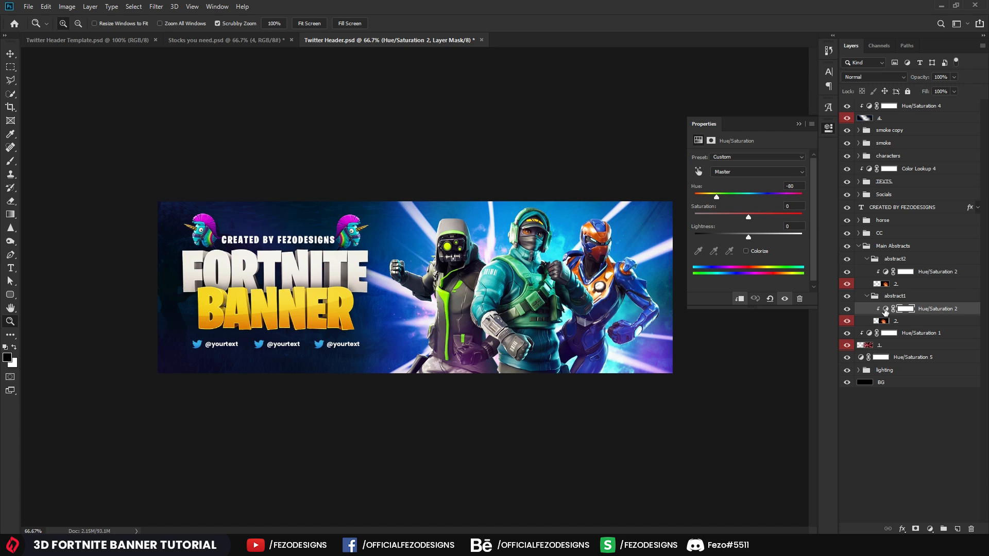
{"action": "left_click", "coordinate": [799, 186]}
{"action": "type", "text": "147"}
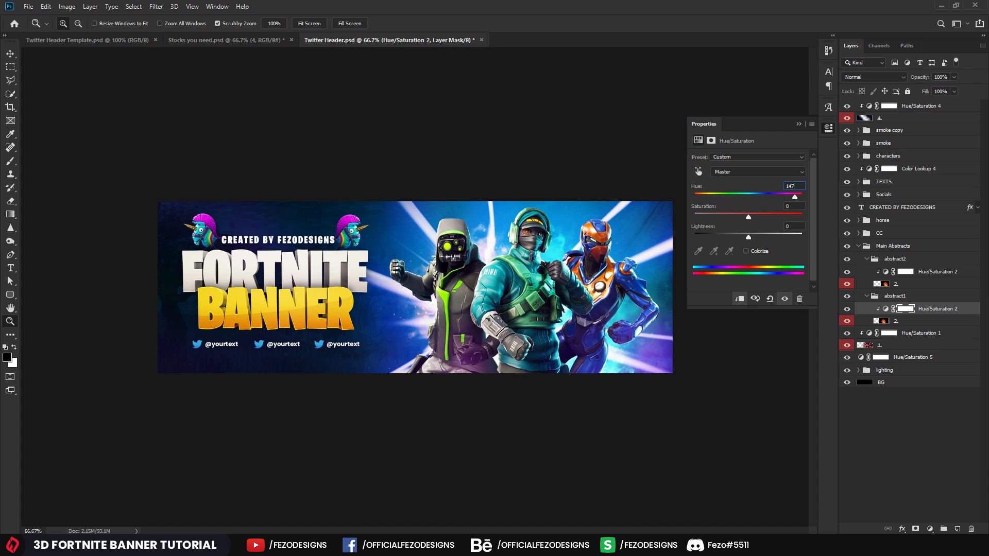
{"action": "left_click", "coordinate": [798, 124]}
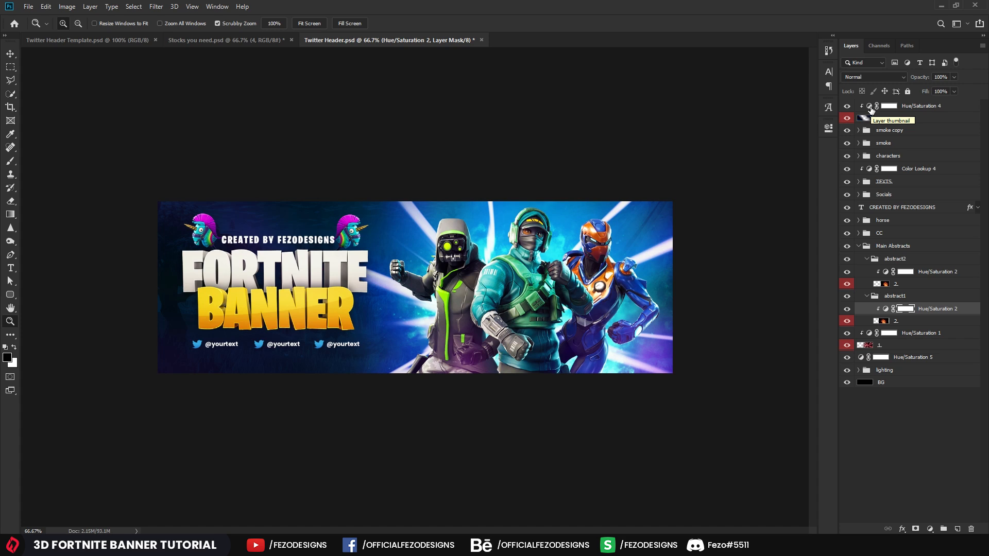
Step: Set the hue of the Hue/Saturation 3 adjustment in the smoke group to +65 and collapse the group
{"action": "left_click", "coordinate": [858, 143]}
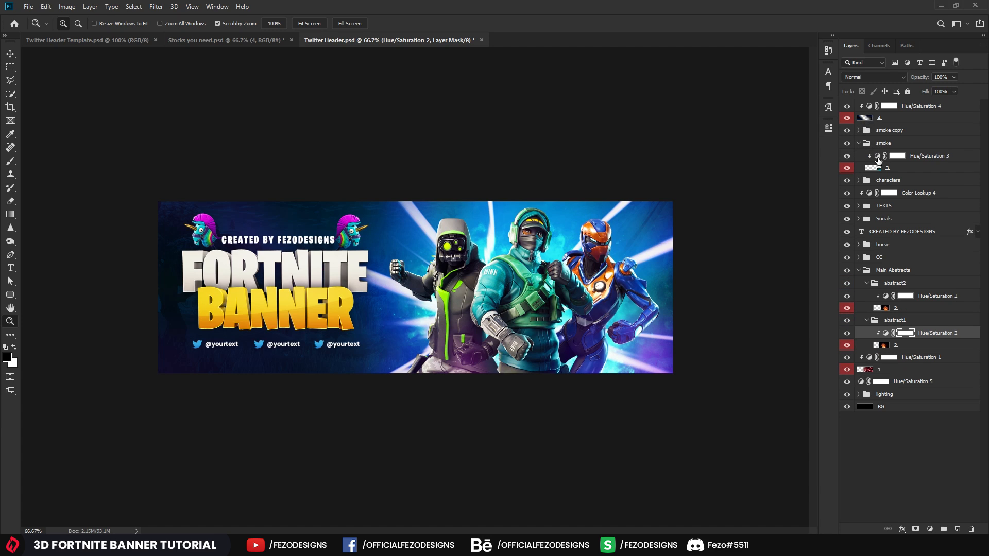
{"action": "double_click", "coordinate": [877, 155]}
{"action": "mouse_move", "coordinate": [783, 199]}
{"action": "left_mouse_down"}
{"action": "mouse_move", "coordinate": [798, 195]}
{"action": "mouse_move", "coordinate": [766, 200]}
{"action": "mouse_move", "coordinate": [778, 194]}
{"action": "left_mouse_up"}
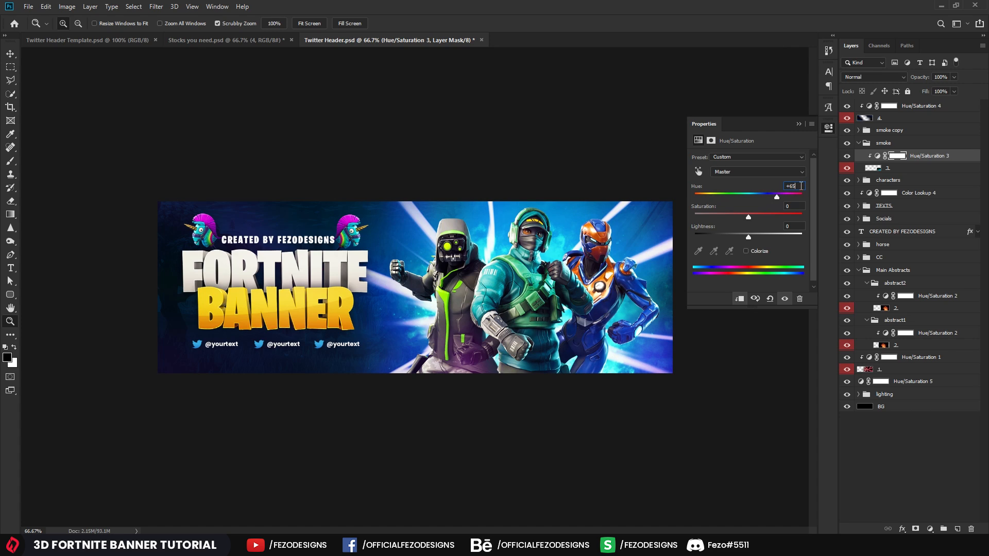
{"action": "left_click", "coordinate": [799, 124]}
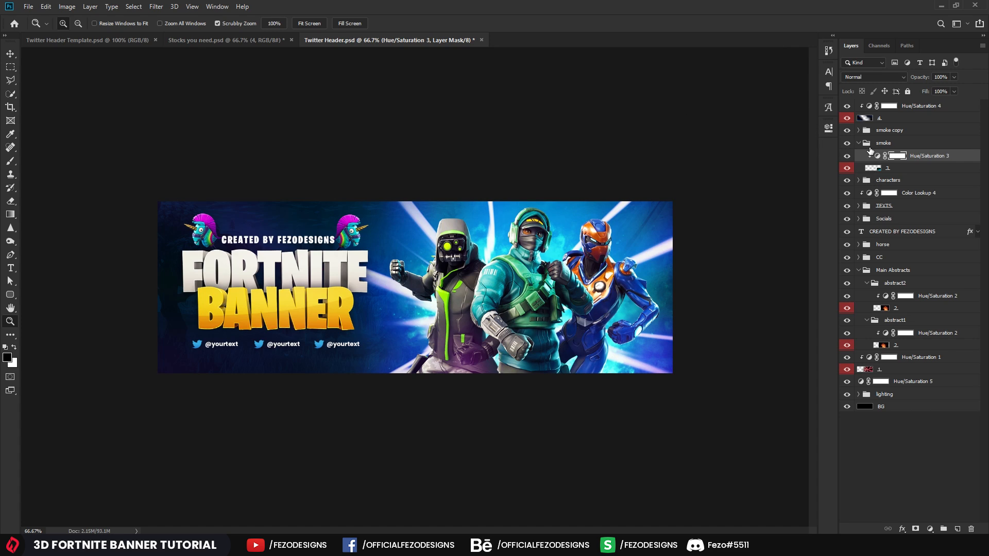
{"action": "left_click", "coordinate": [858, 145]}
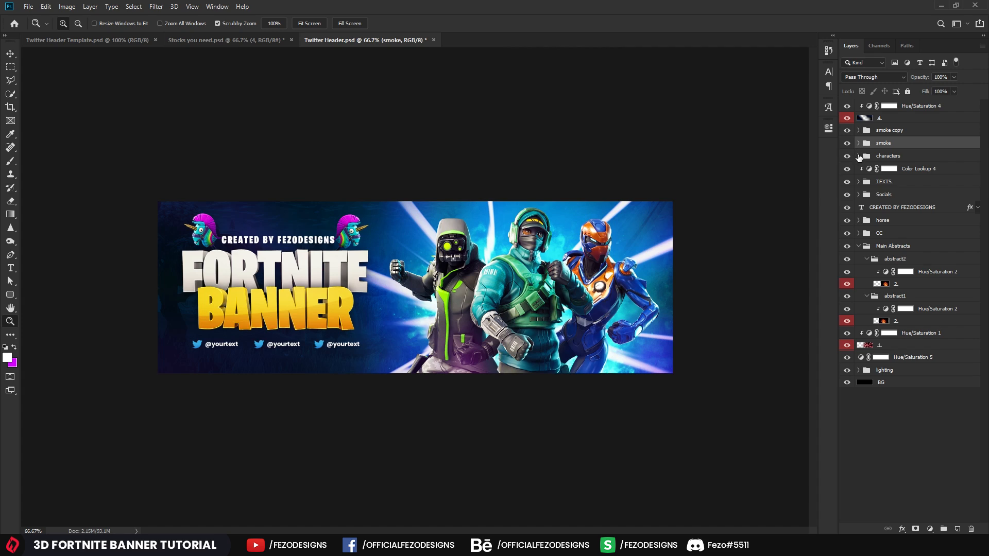
Step: Set the hue of the Hue/Saturation 3 adjustment in the smoke copy group to 65
{"action": "left_click", "coordinate": [858, 130]}
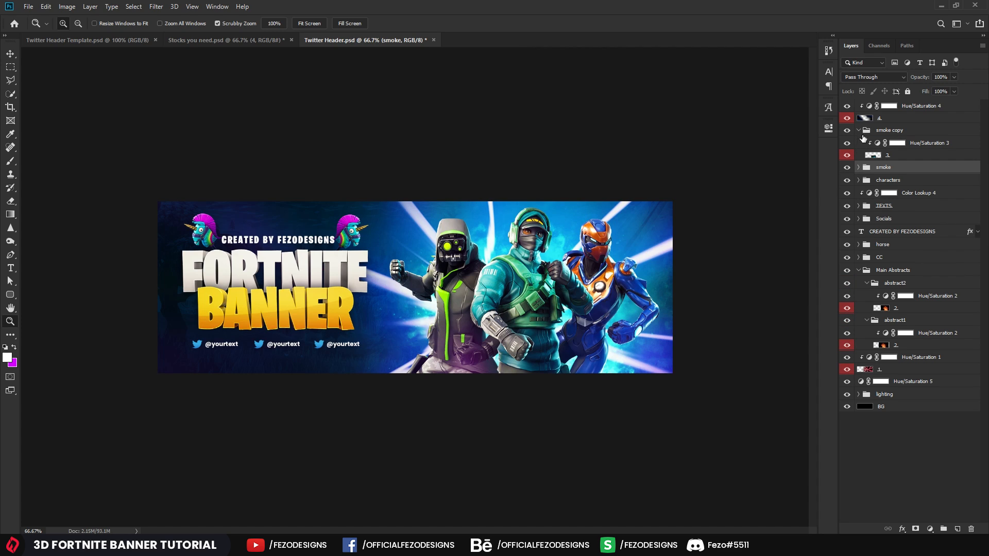
{"action": "left_click", "coordinate": [877, 143]}
{"action": "left_click", "coordinate": [828, 128]}
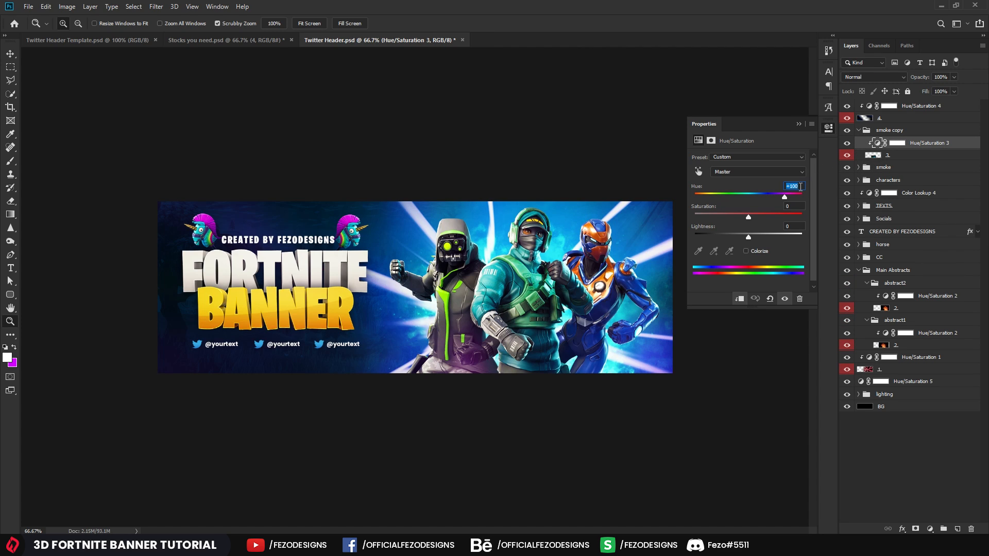
{"action": "type", "text": "6"}
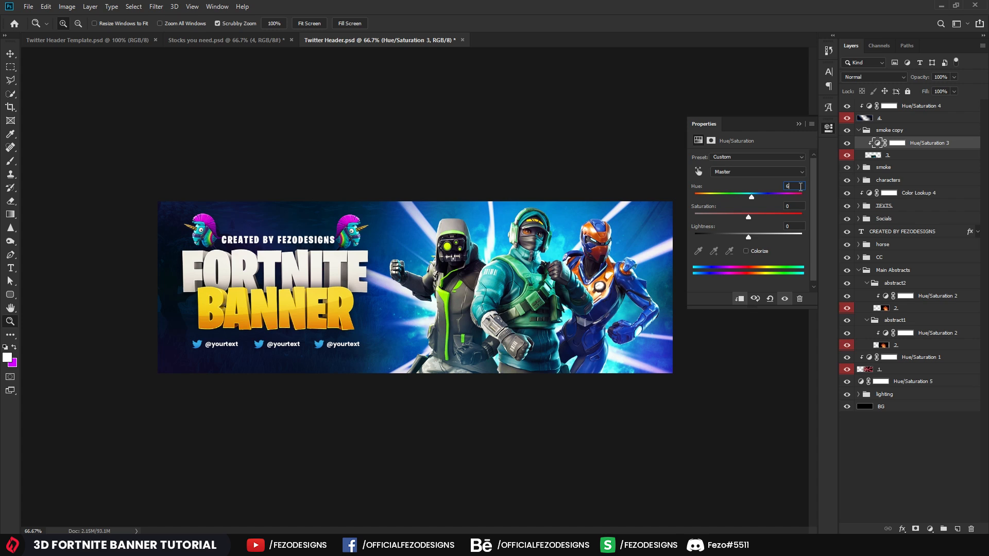
{"action": "type", "text": "5"}
{"action": "left_click", "coordinate": [798, 125]}
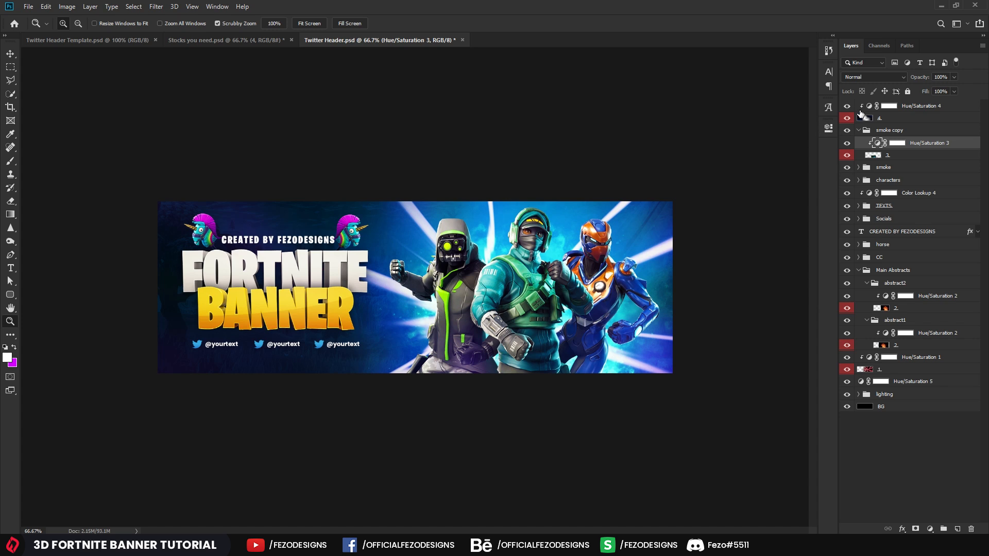
Step: Lower the hue of the Hue/Saturation 4 adjustment on stock layer 4 to shift the light overlay toward blue
{"action": "left_click", "coordinate": [491, 228]}
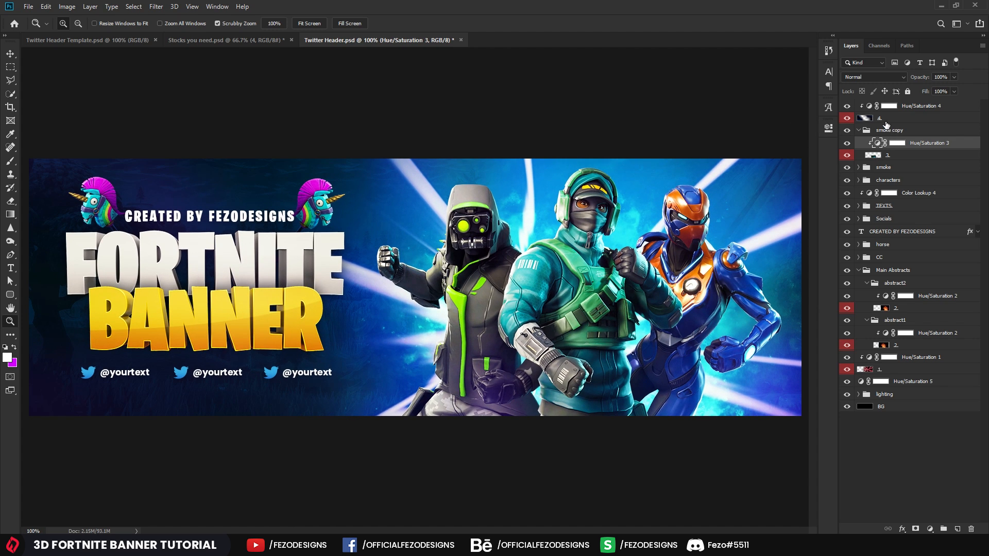
{"action": "left_click", "coordinate": [874, 106]}
{"action": "double_click", "coordinate": [874, 106]}
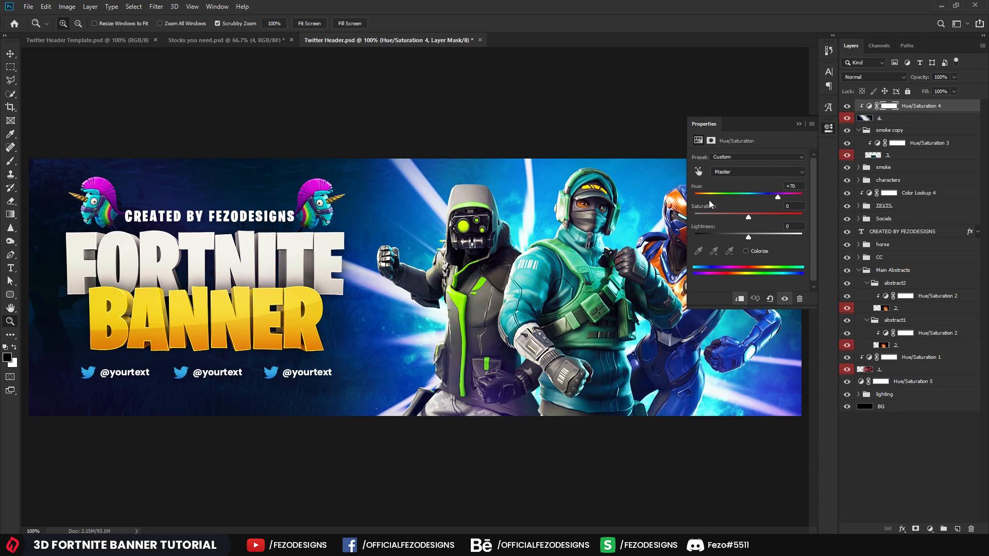
{"action": "left_click_drag", "start_coordinate": [776, 200], "coordinate": [747, 189]}
{"action": "left_click", "coordinate": [798, 125]}
Step: Examine the blue header as a whole and compare it with the purple version in Twitter Header Template.psd
{"action": "left_click_drag", "start_coordinate": [641, 249], "coordinate": [588, 207]}
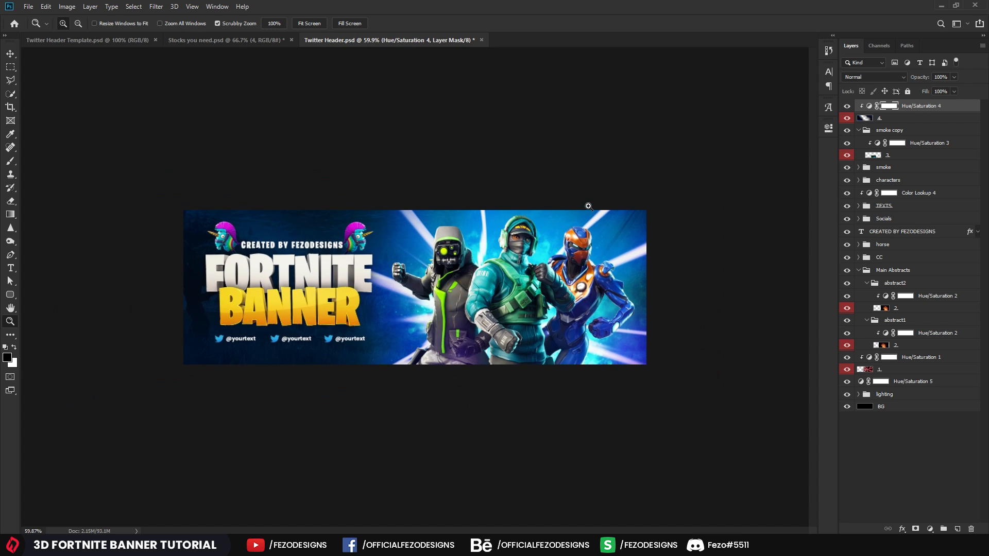
{"action": "left_click", "coordinate": [550, 346]}
{"action": "left_click", "coordinate": [550, 346]}
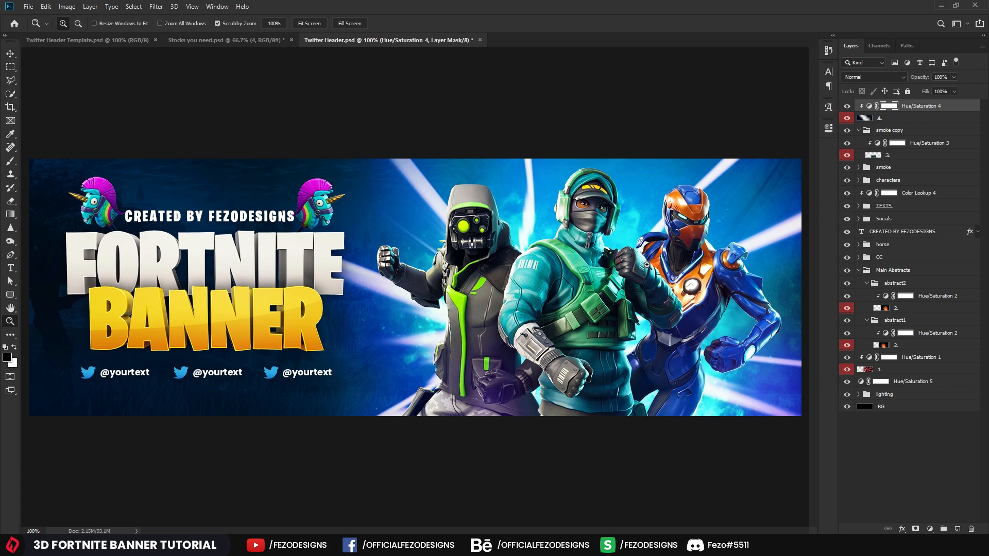
{"action": "left_click", "coordinate": [69, 40]}
{"action": "left_click_drag", "start_coordinate": [559, 250], "coordinate": [533, 241]}
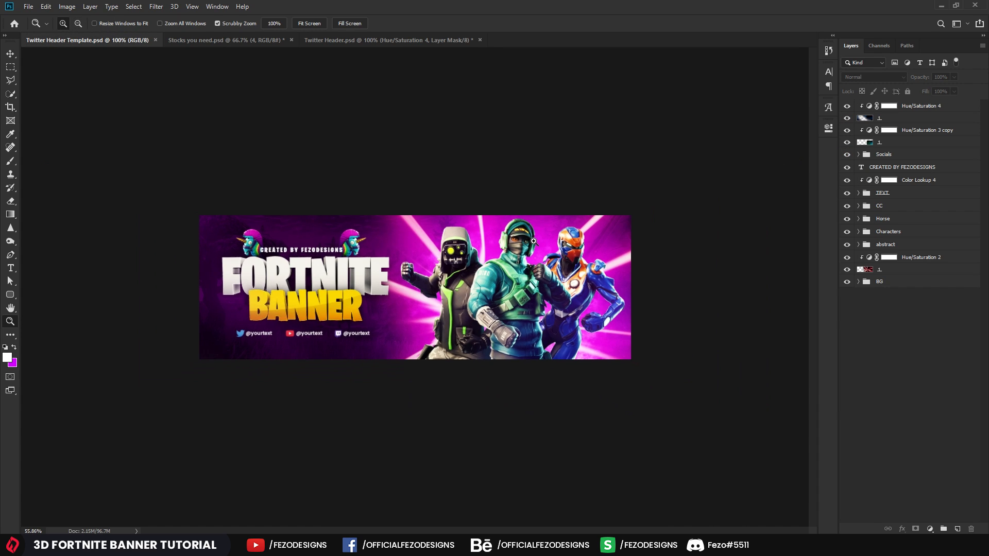
{"action": "left_click", "coordinate": [524, 270]}
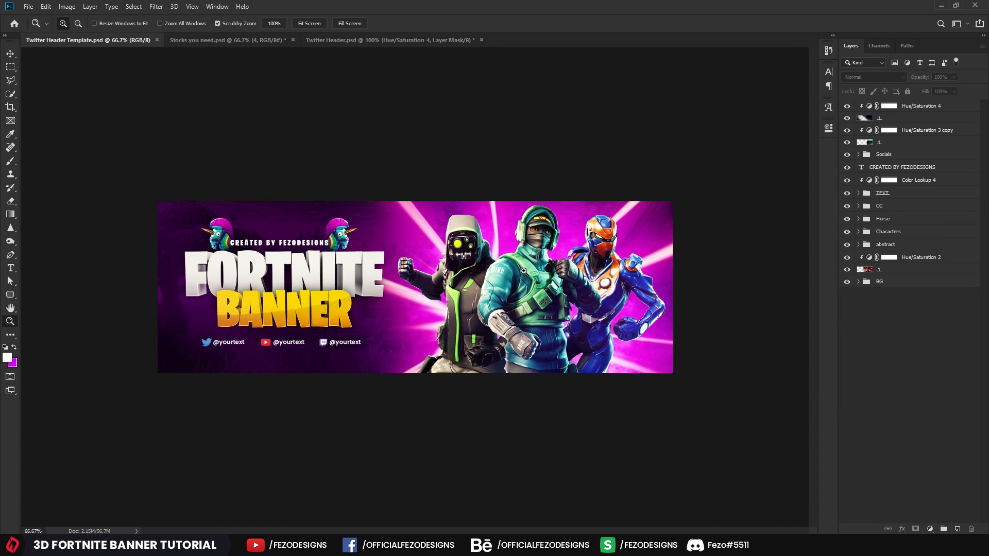
{"action": "left_click", "coordinate": [524, 271]}
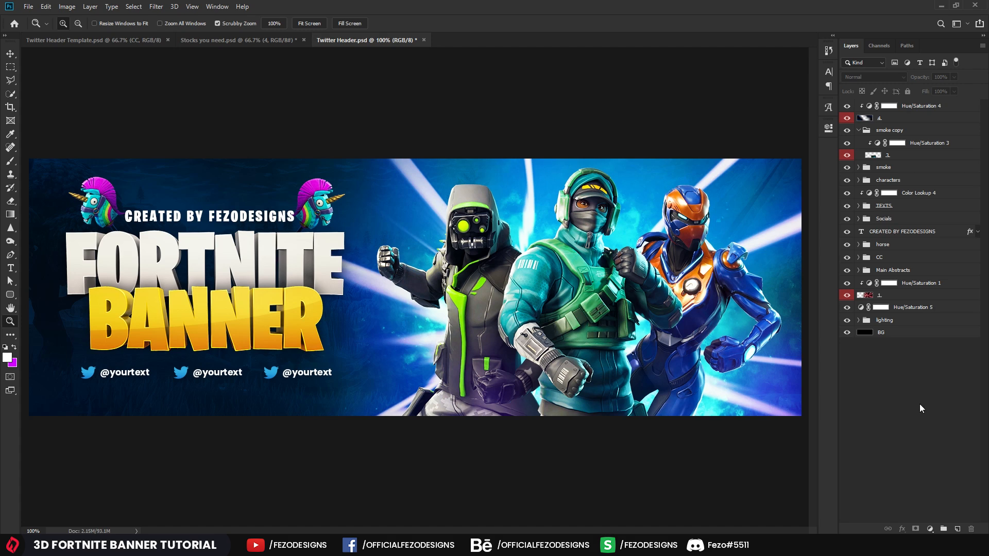
Step: Collapse the smoke copy group and move the horse group directly below the CC group in the layer order
{"action": "left_click", "coordinate": [885, 259]}
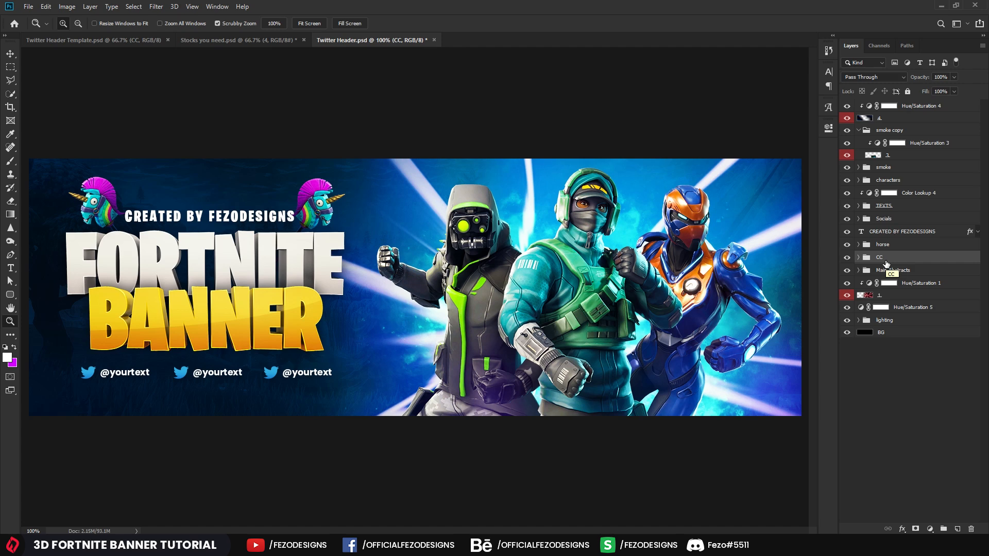
{"action": "left_click", "coordinate": [859, 131]}
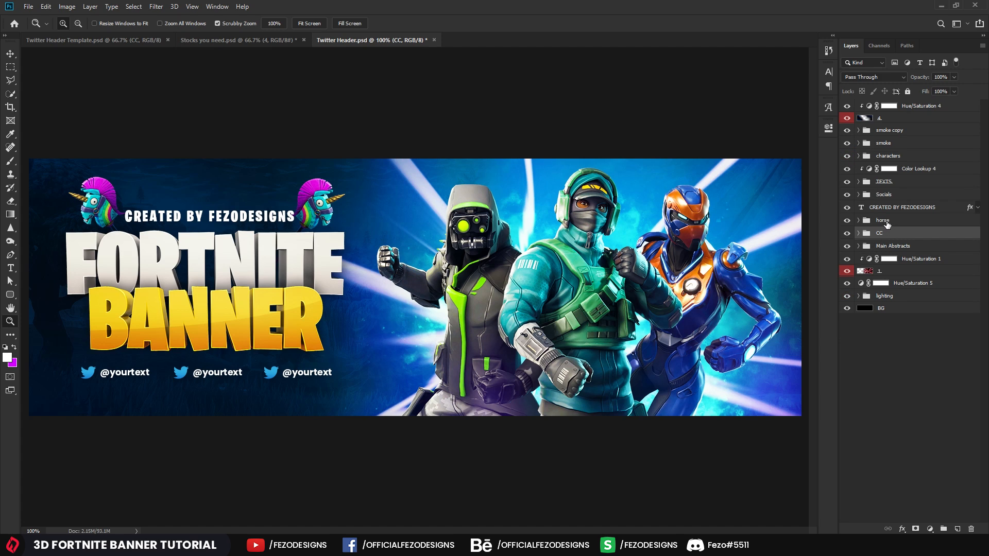
{"action": "left_click", "coordinate": [885, 222]}
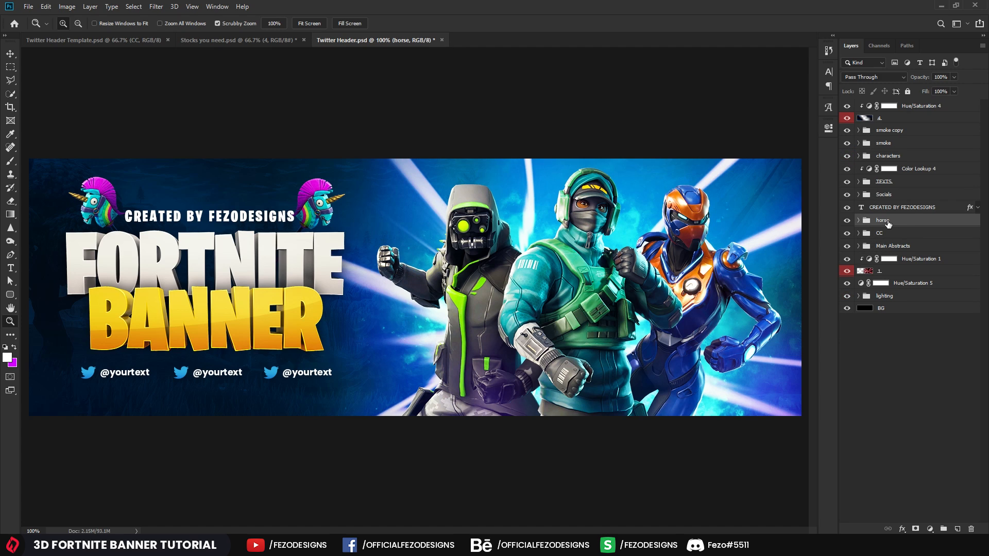
{"action": "left_click_drag", "start_coordinate": [888, 224], "coordinate": [879, 238]}
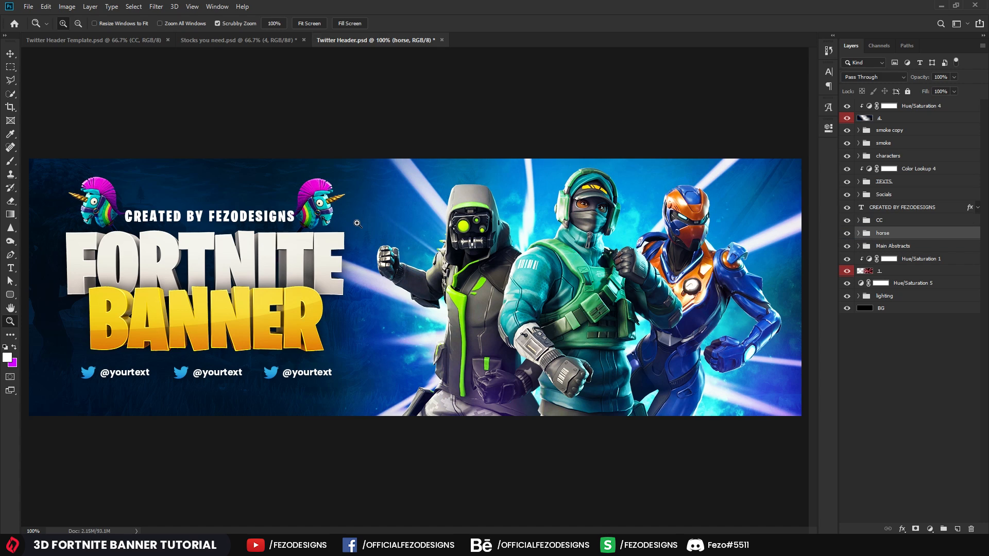
Step: Move the characters group between the CC and horse groups so the colour correction affects the characters
{"action": "left_click", "coordinate": [895, 220]}
{"action": "left_click", "coordinate": [888, 157]}
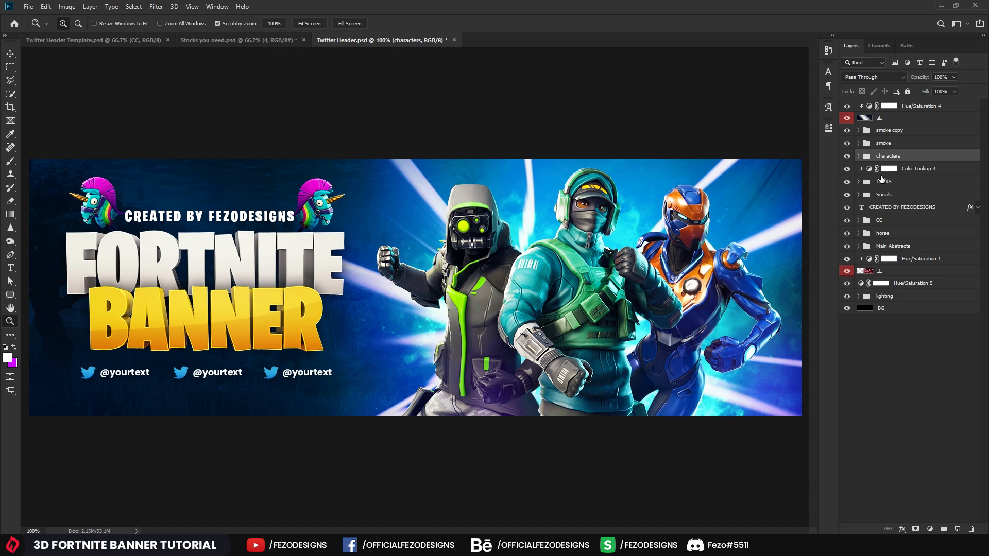
{"action": "left_click_drag", "start_coordinate": [890, 158], "coordinate": [876, 227]}
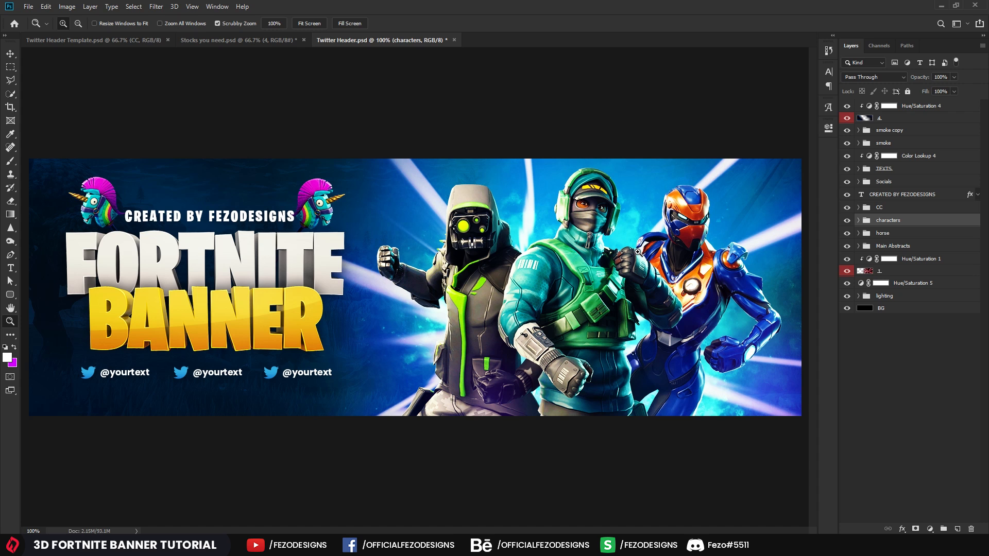
{"action": "left_click_drag", "start_coordinate": [634, 246], "coordinate": [582, 259]}
{"action": "left_click", "coordinate": [581, 260]}
{"action": "left_click", "coordinate": [555, 300]}
Step: Move the smoke copy and smoke groups together between the CC and characters groups
{"action": "left_click", "coordinate": [887, 210]}
{"action": "left_click", "coordinate": [888, 185]}
{"action": "left_click", "coordinate": [888, 173]}
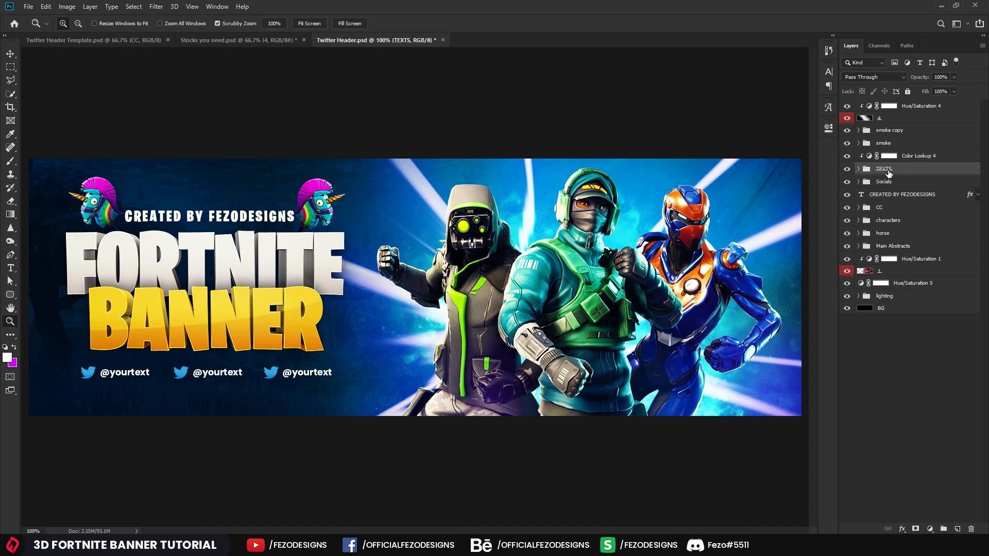
{"action": "left_click", "coordinate": [884, 144]}
{"action": "left_click", "coordinate": [886, 131]}
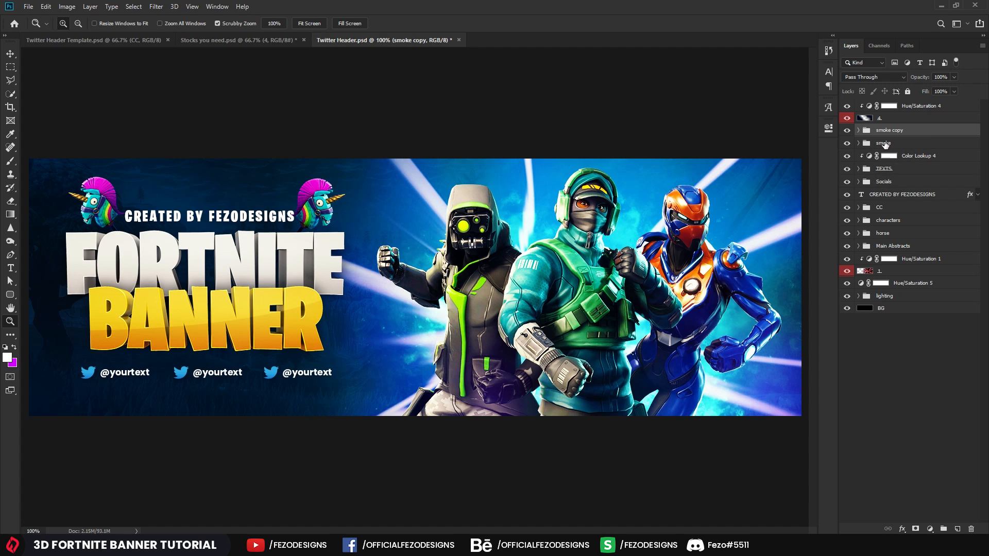
{"action": "left_click", "coordinate": [885, 144]}
{"action": "left_click", "coordinate": [884, 135], "text": "shift"}
{"action": "left_click_drag", "start_coordinate": [884, 144], "coordinate": [882, 213]}
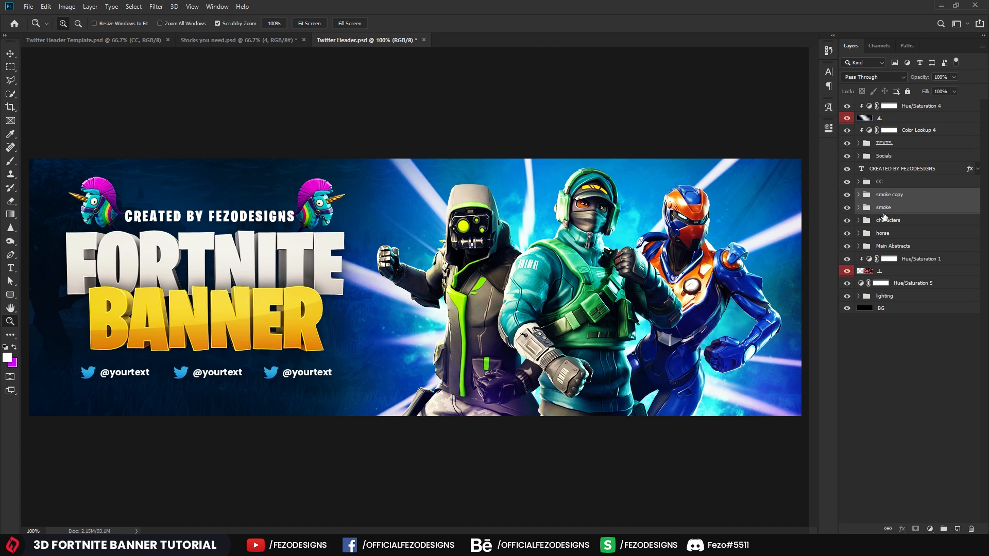
Step: Examine the finished header at reduced size and at 100%, and leave no layer selected
{"action": "left_click", "coordinate": [897, 119]}
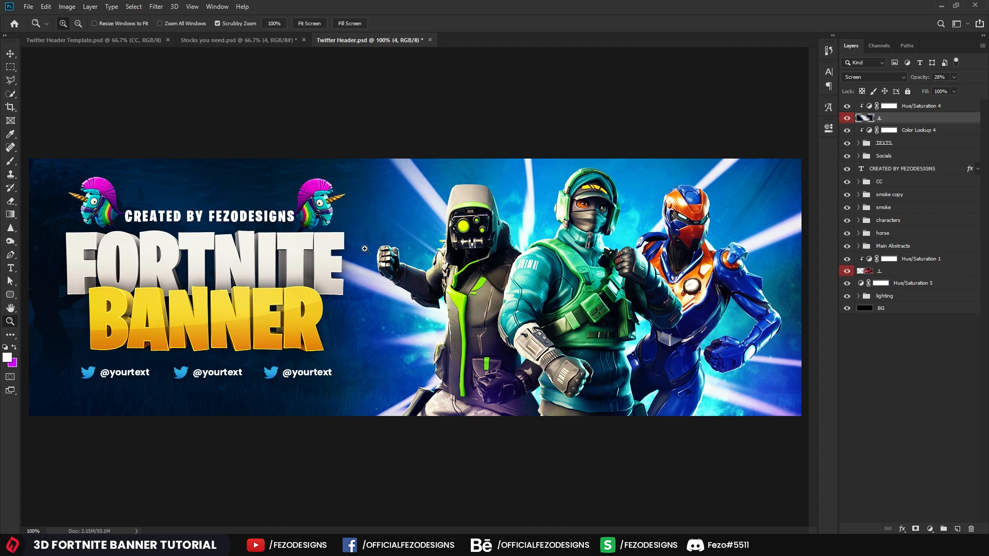
{"action": "left_click_drag", "start_coordinate": [526, 266], "coordinate": [515, 265]}
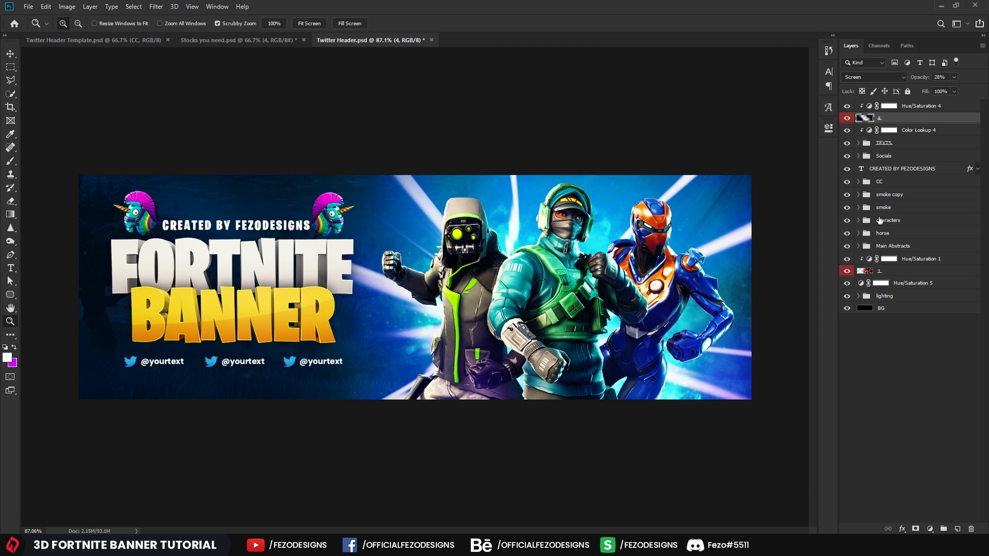
{"action": "left_click_drag", "start_coordinate": [647, 210], "coordinate": [613, 212]}
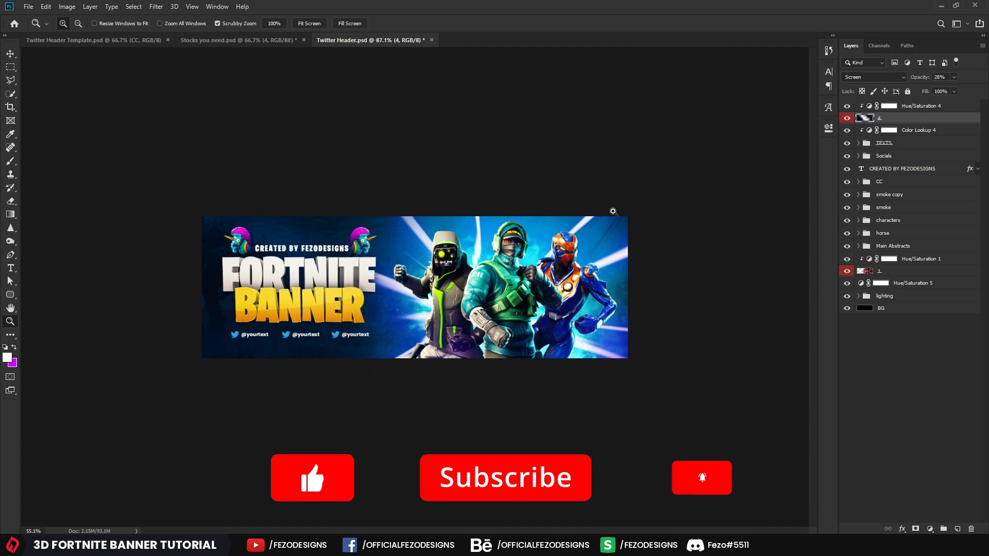
{"action": "key", "text": "ctrl+1"}
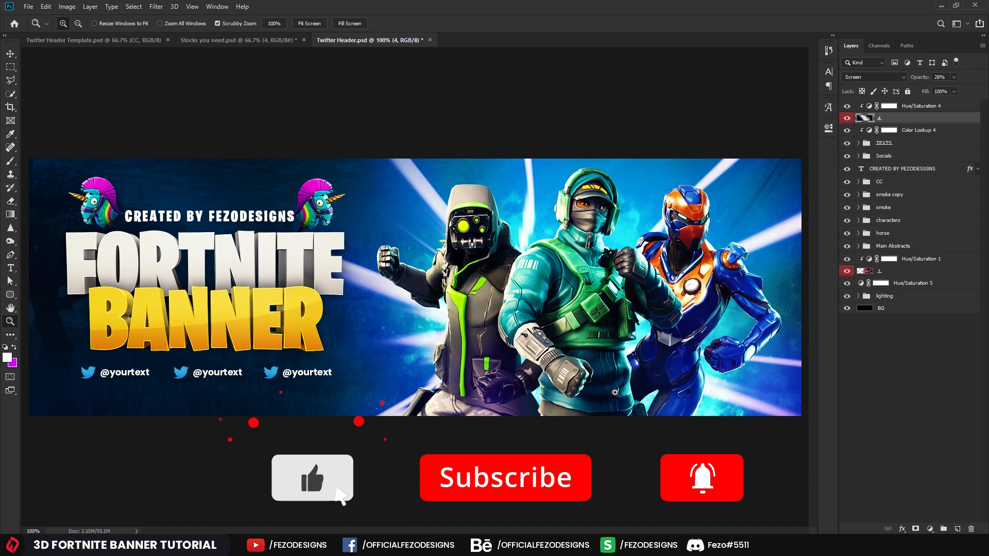
{"action": "left_click", "coordinate": [933, 411]}
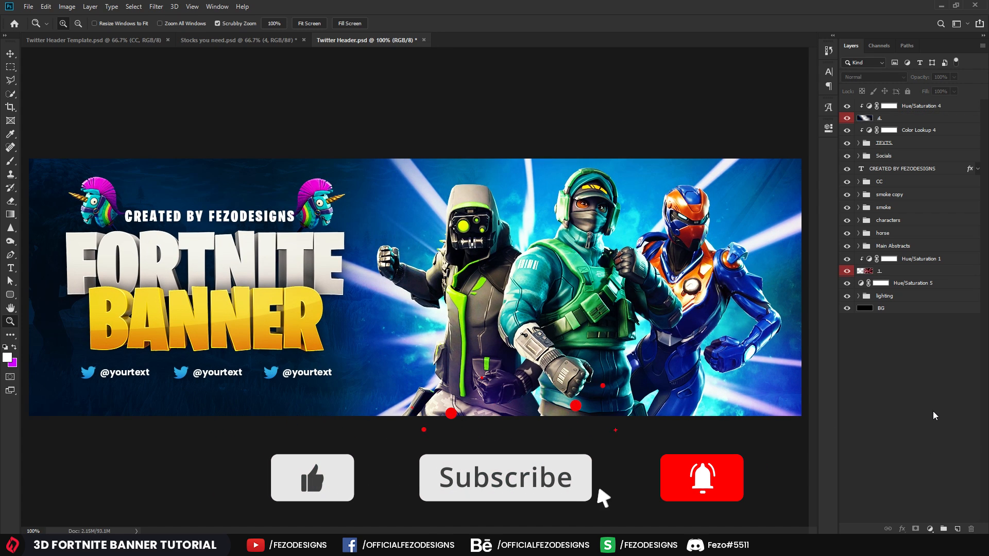